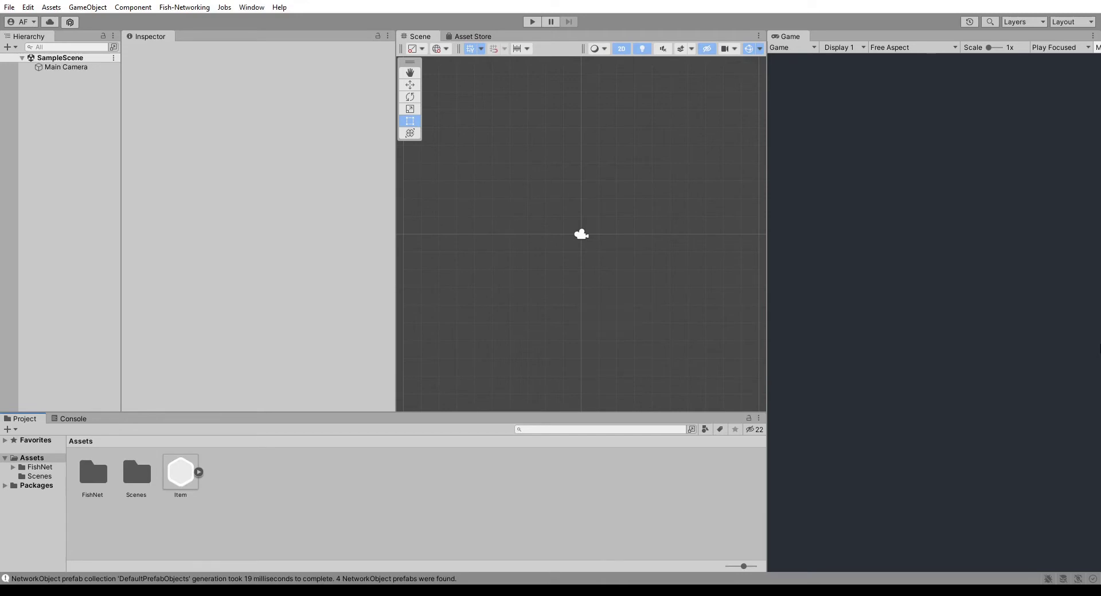
- Add the hexagon Item sprite to SampleScene as a new Item object and begin adding a component
{"action": "left_click", "coordinate": [185, 472]}
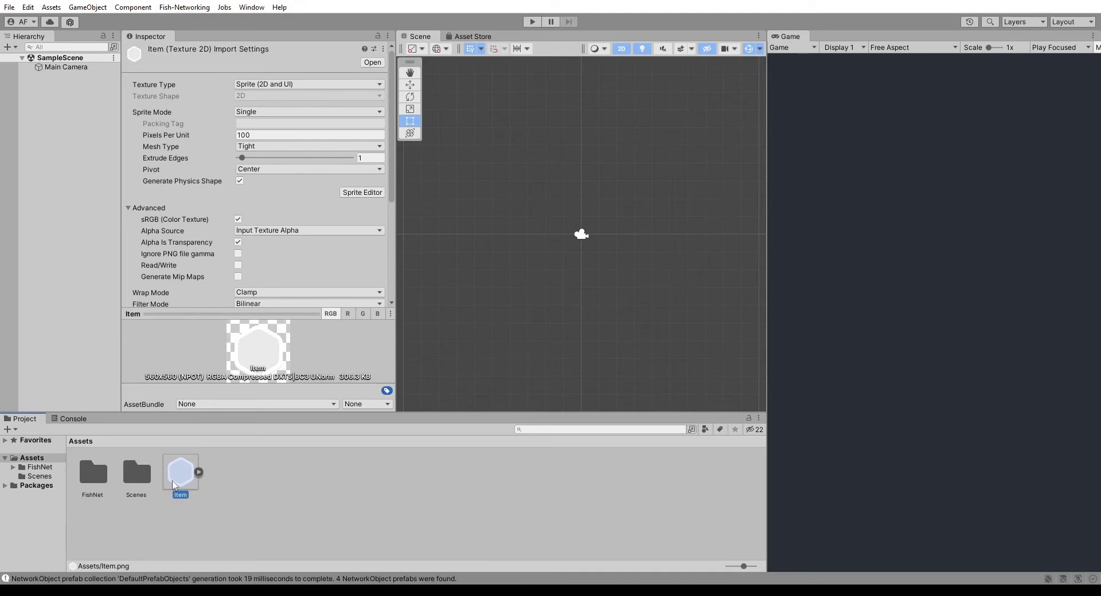
{"action": "left_click", "coordinate": [96, 477]}
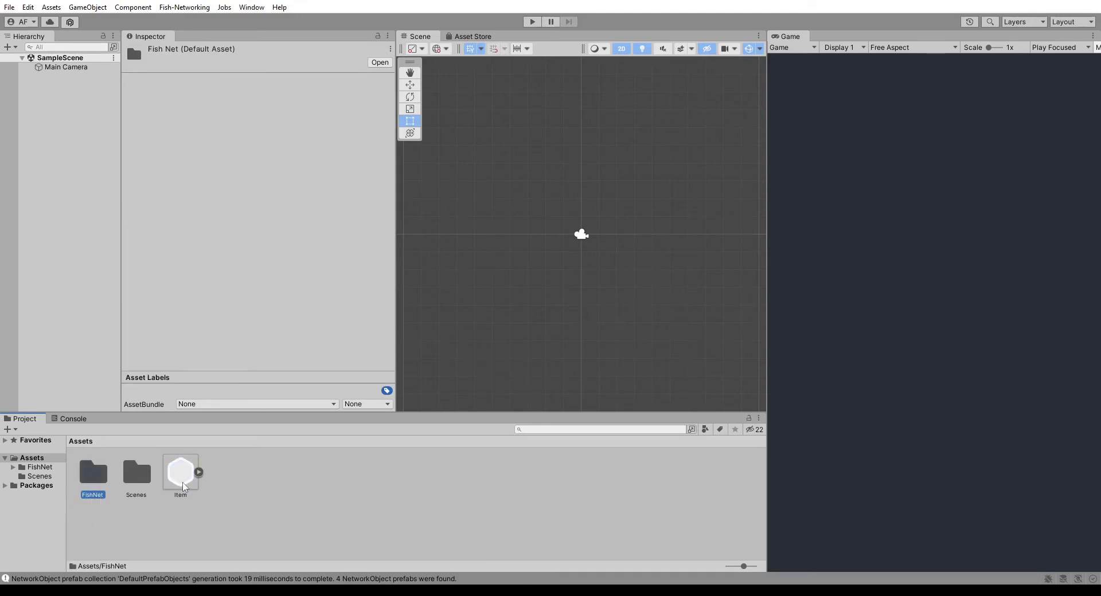
{"action": "left_click_drag", "start_coordinate": [184, 486], "coordinate": [53, 79]}
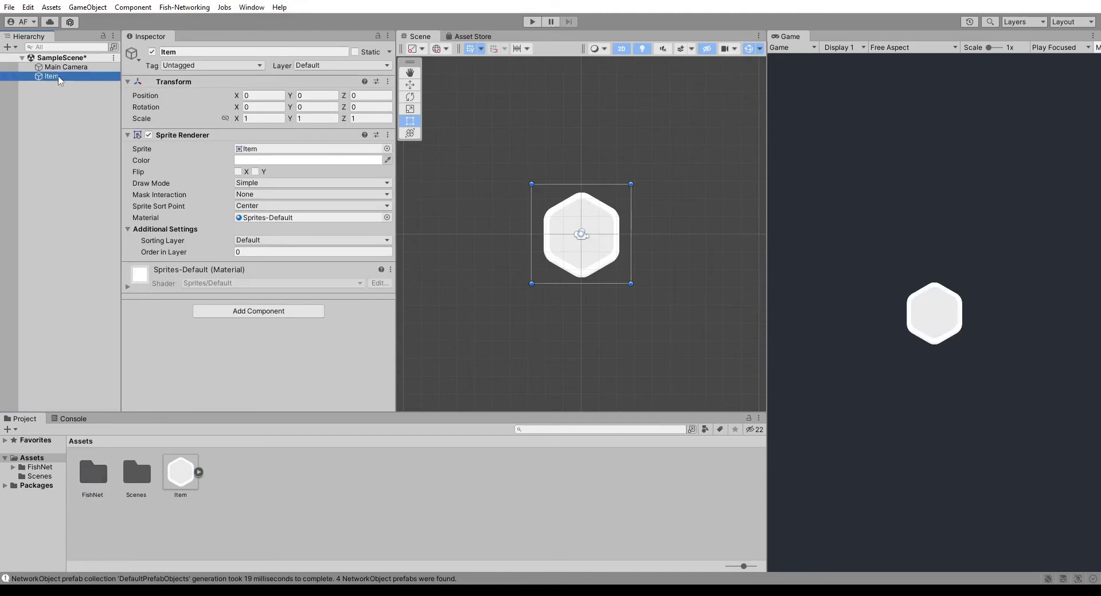
{"action": "left_click", "coordinate": [278, 312]}
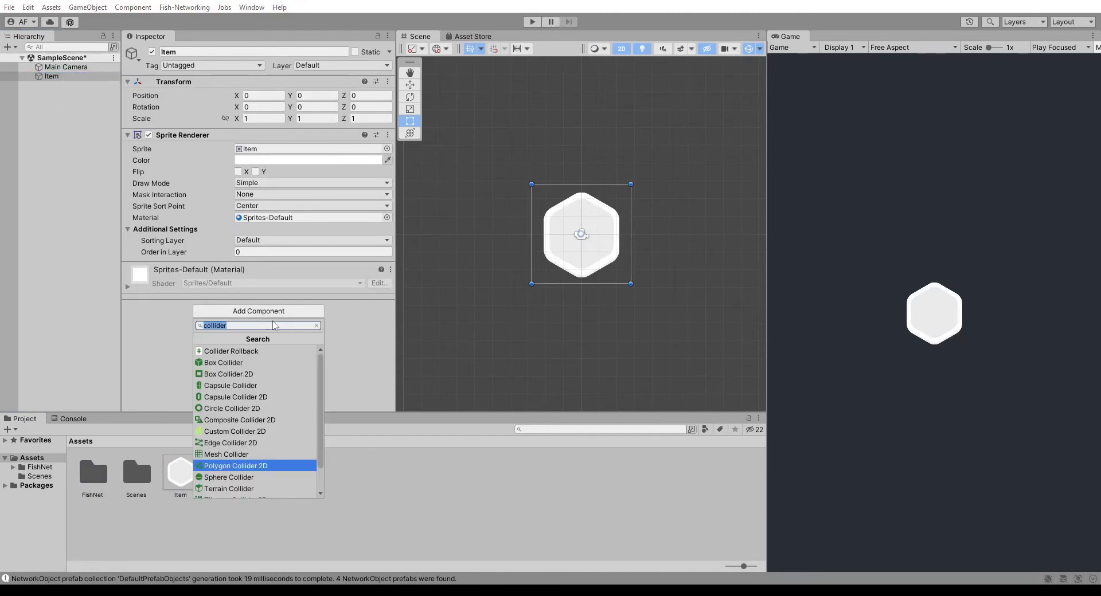
- Give the Item object a Polygon Collider 2D and save the scene
{"action": "left_click", "coordinate": [242, 467]}
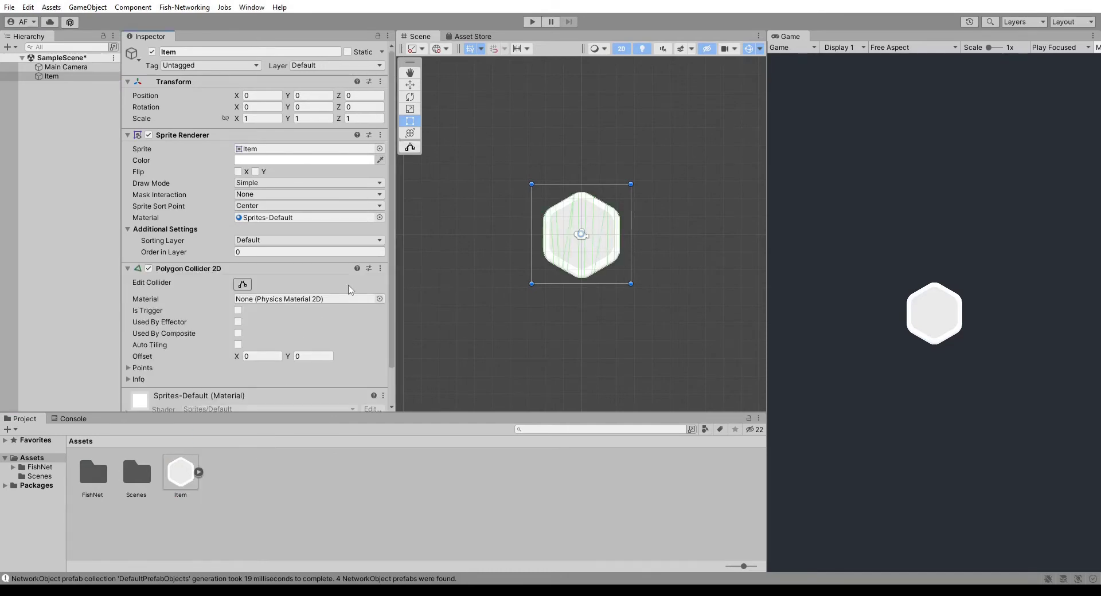
{"action": "key", "text": "ctrl+s"}
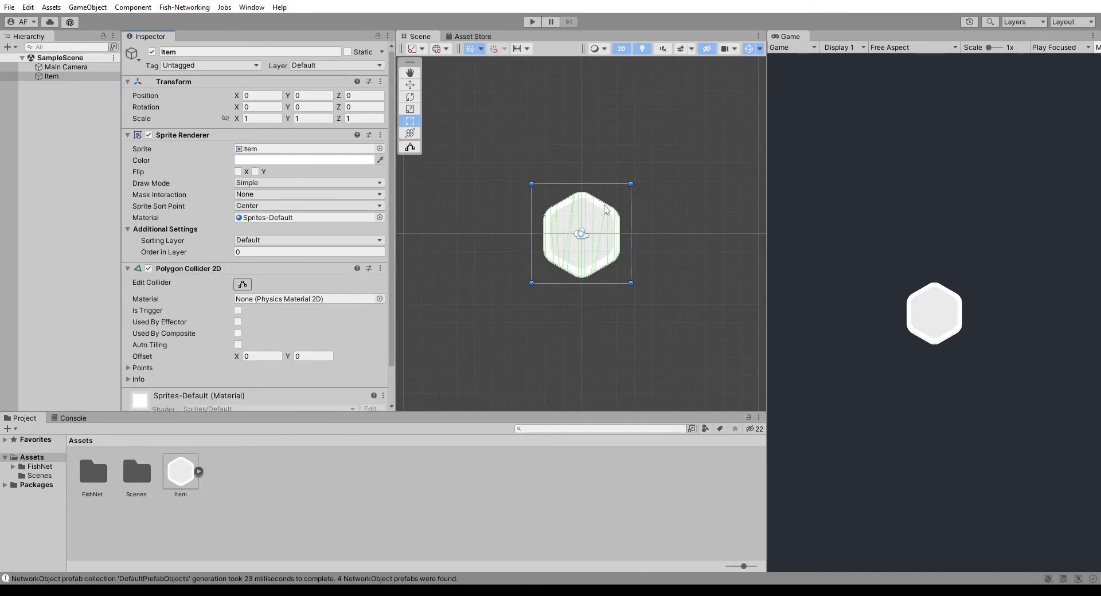
{"action": "scroll", "coordinate": [205, 317], "scroll_direction": "down", "scroll_amount": 2}
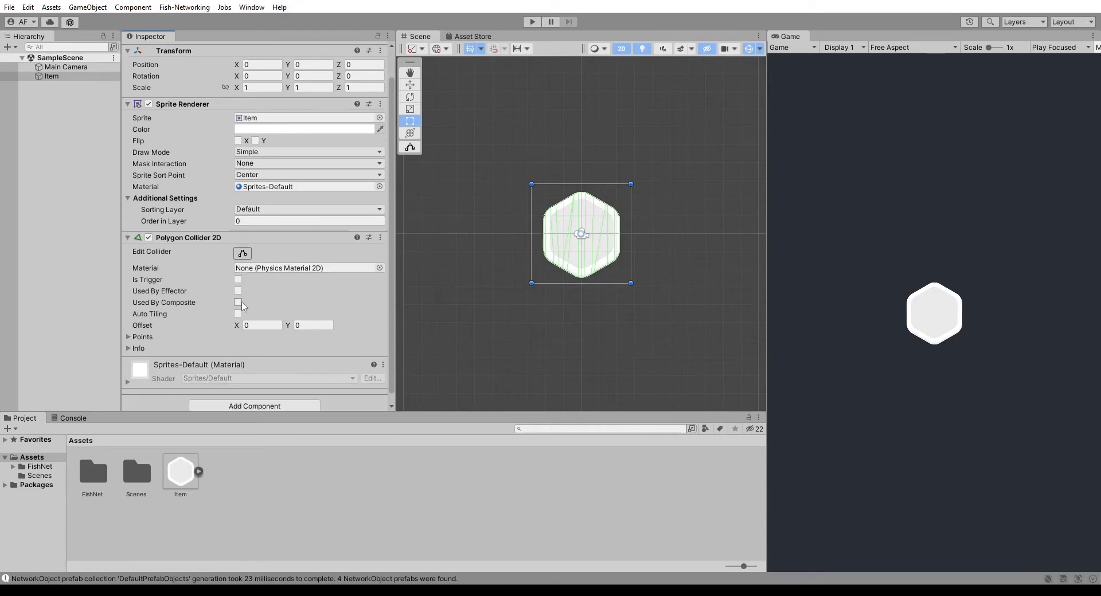
{"action": "scroll", "coordinate": [166, 352], "scroll_direction": "down", "scroll_amount": 1}
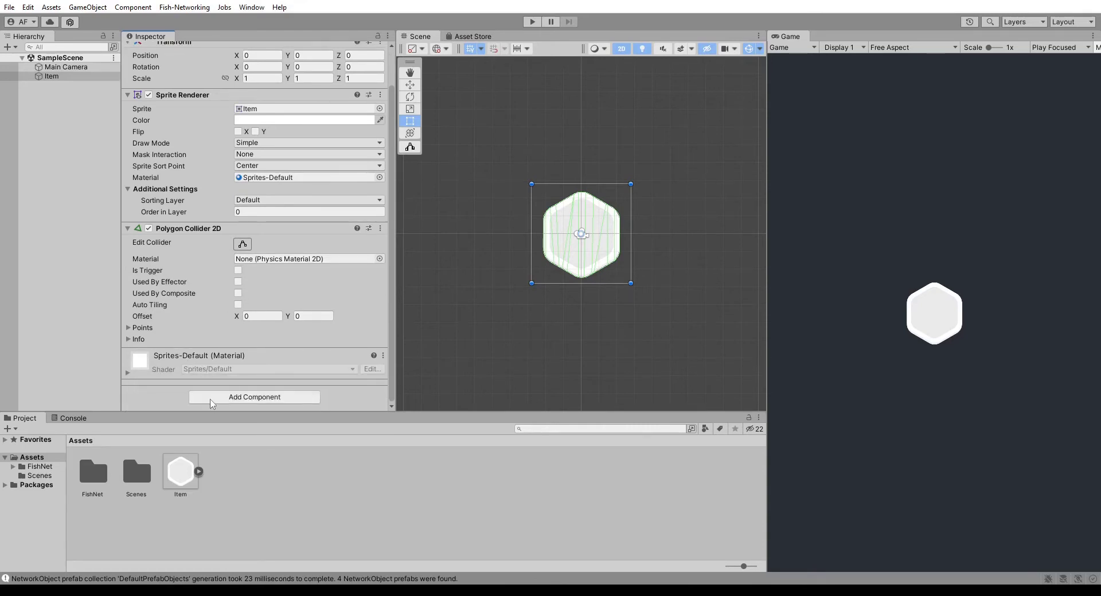
- Create a new Item script and attach it to the Item object
{"action": "left_click", "coordinate": [211, 397]}
{"action": "type", "text": "Itrem"}
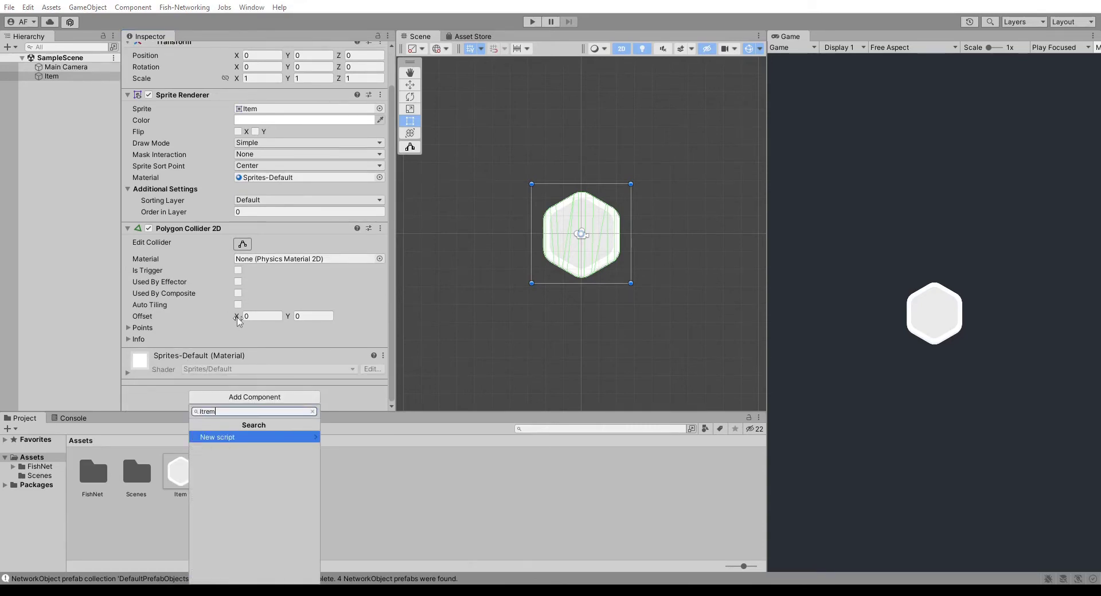
{"action": "key", "text": "BackSpace"}
{"action": "type", "text": "em"}
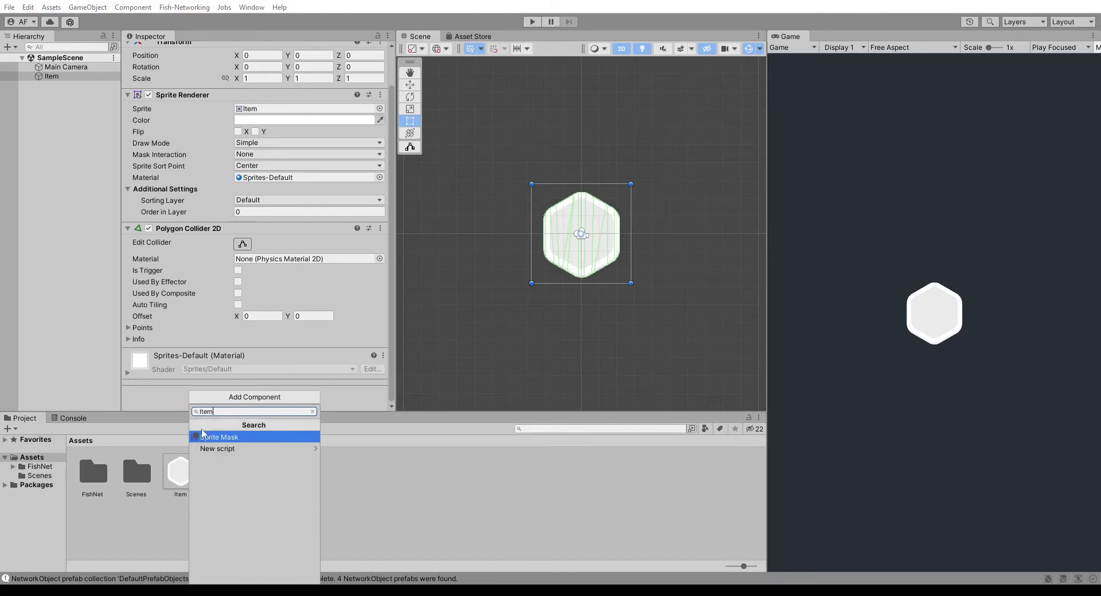
{"action": "left_click", "coordinate": [216, 448]}
{"action": "key", "text": "Return"}
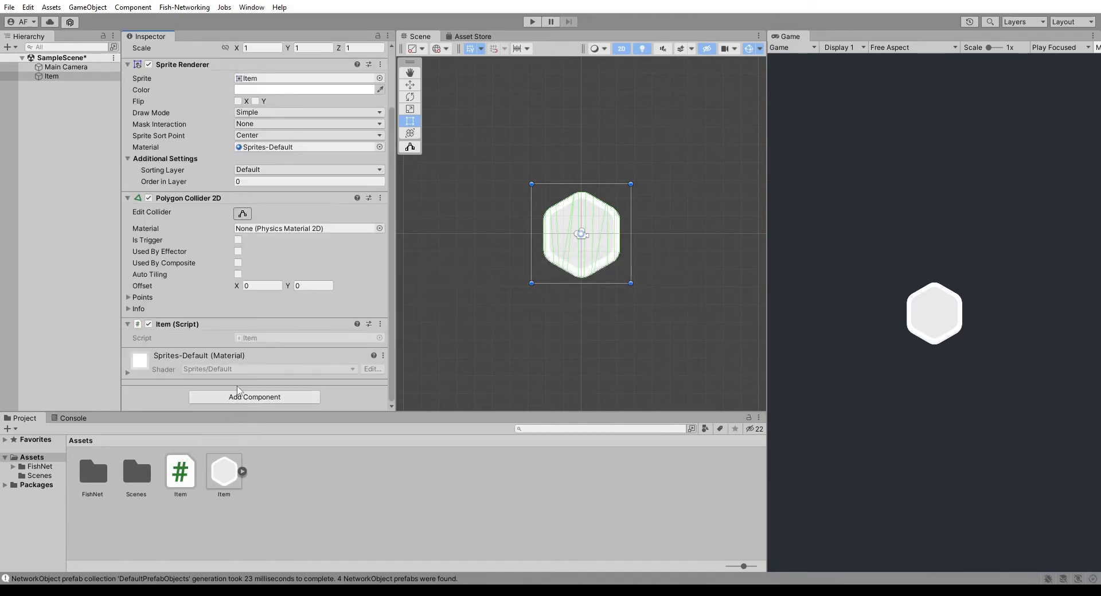
- Add a Network Transform component to the Item object
{"action": "left_click", "coordinate": [238, 395]}
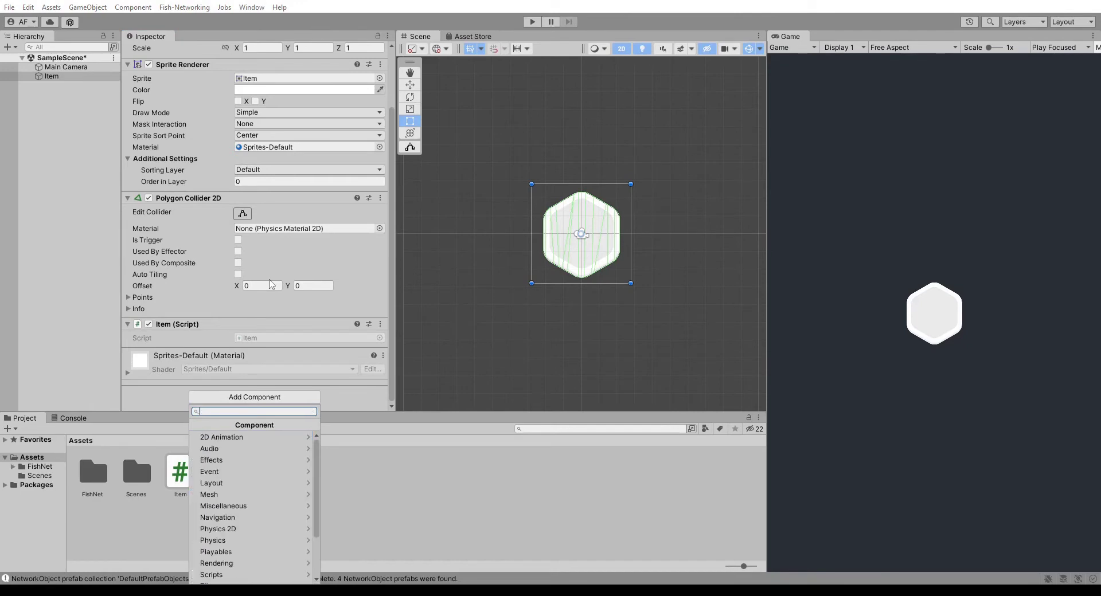
{"action": "type", "text": "Net"}
{"action": "key", "text": "Down"}
{"action": "key", "text": "Down"}
{"action": "key", "text": "Down"}
{"action": "key", "text": "Down"}
{"action": "key", "text": "Down"}
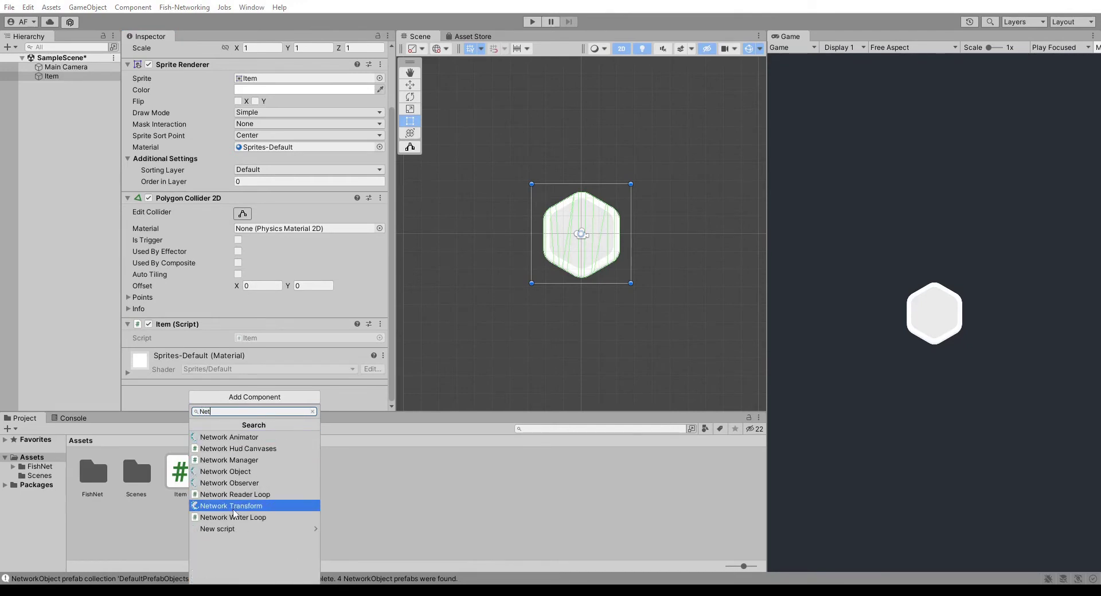
{"action": "key", "text": "Return"}
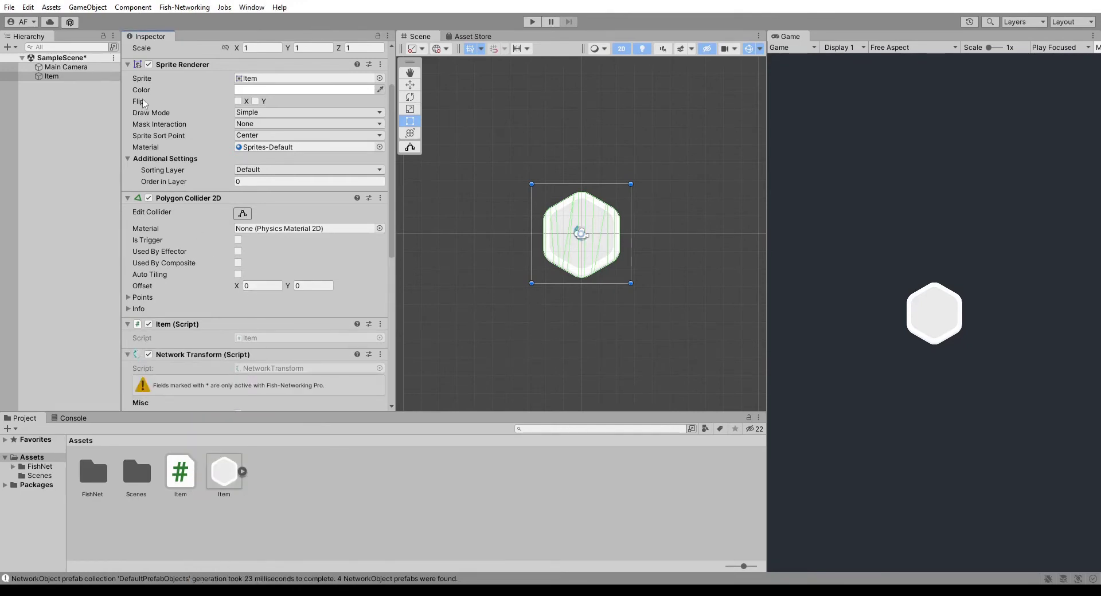
- Turn off Synchronize Scale and Synchronize Rotation in the Network Transform
{"action": "scroll", "coordinate": [263, 257], "scroll_direction": "down", "scroll_amount": 10}
{"action": "scroll", "coordinate": [269, 231], "scroll_direction": "up", "scroll_amount": 11}
{"action": "scroll", "coordinate": [267, 231], "scroll_direction": "up", "scroll_amount": 2}
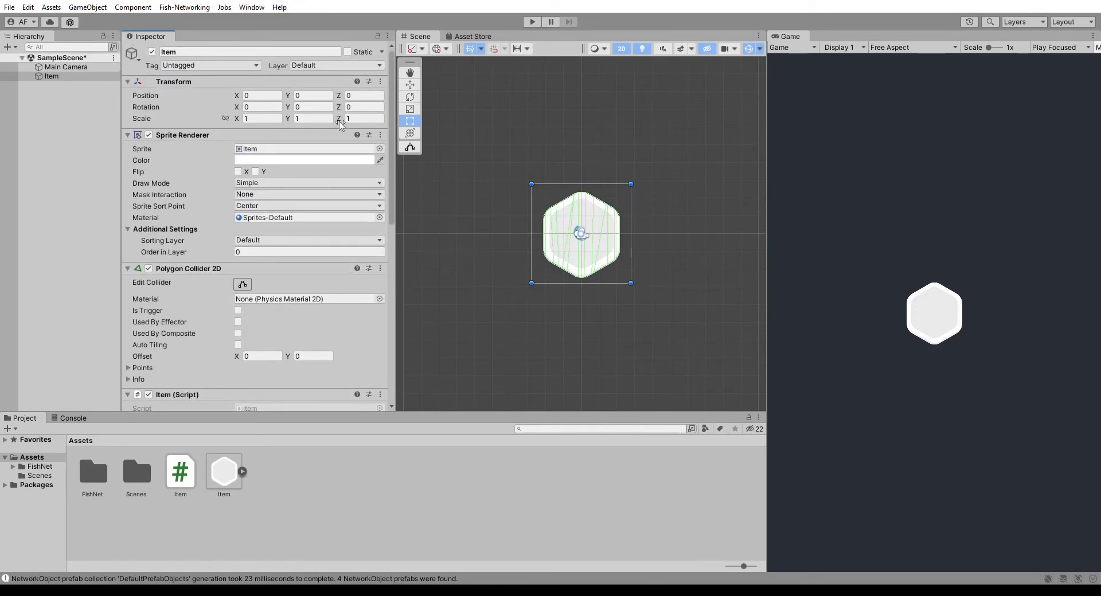
{"action": "scroll", "coordinate": [322, 193], "scroll_direction": "down", "scroll_amount": 6}
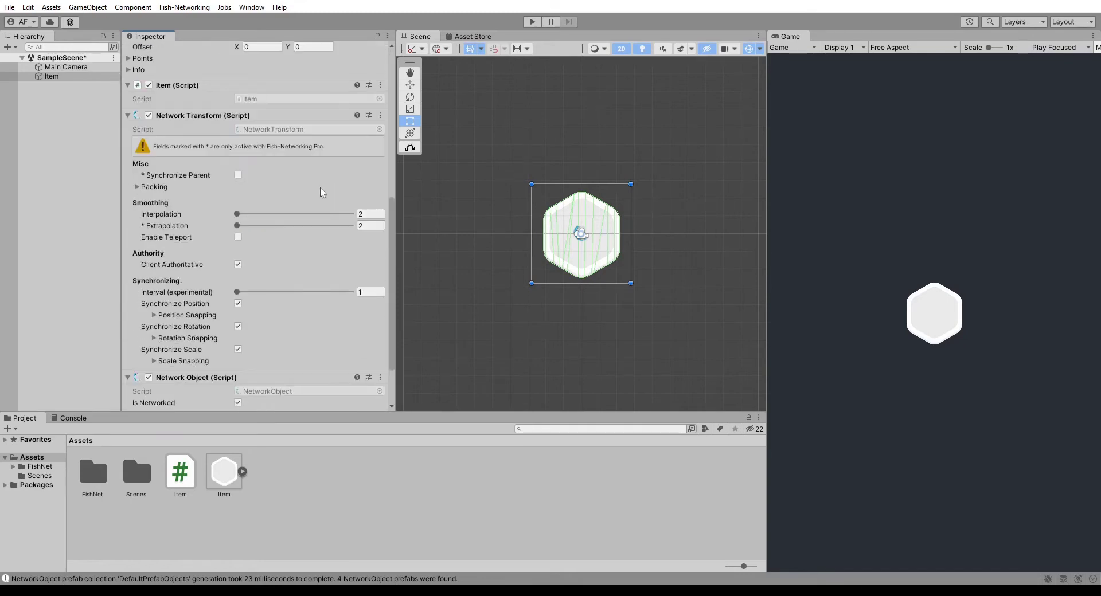
{"action": "scroll", "coordinate": [319, 193], "scroll_direction": "down", "scroll_amount": 2}
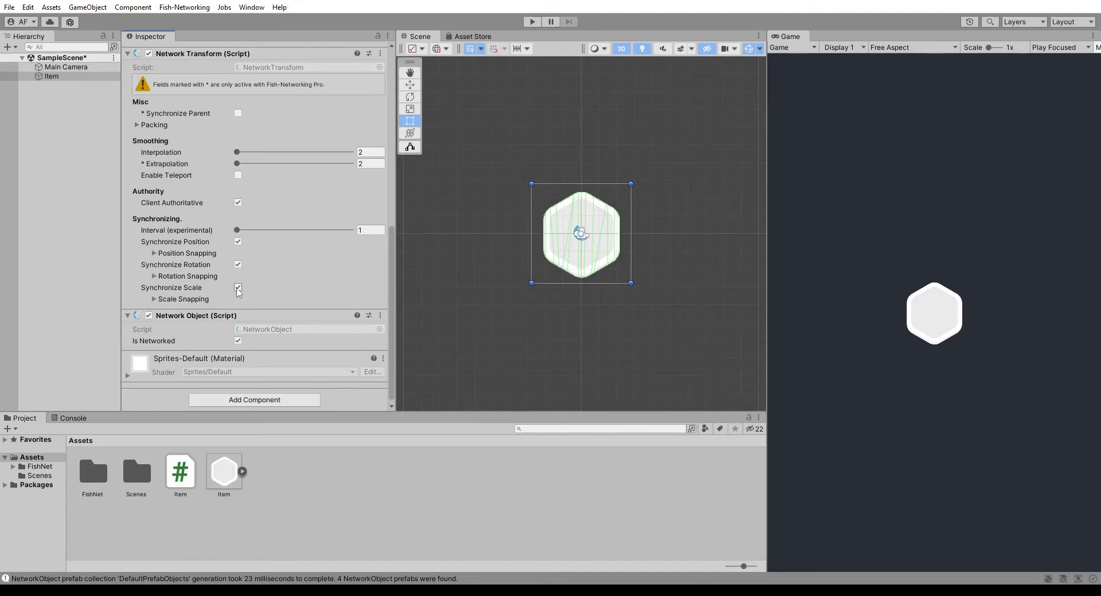
{"action": "left_click", "coordinate": [238, 288]}
{"action": "left_click", "coordinate": [239, 275]}
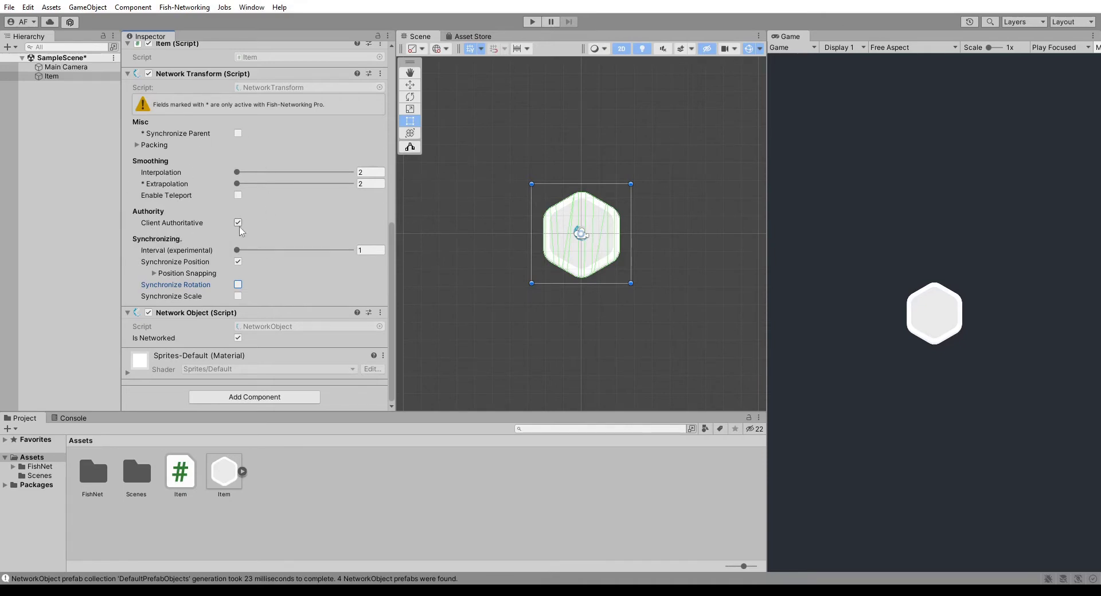
{"action": "scroll", "coordinate": [241, 231], "scroll_direction": "up", "scroll_amount": 5}
{"action": "scroll", "coordinate": [241, 230], "scroll_direction": "up", "scroll_amount": 5}
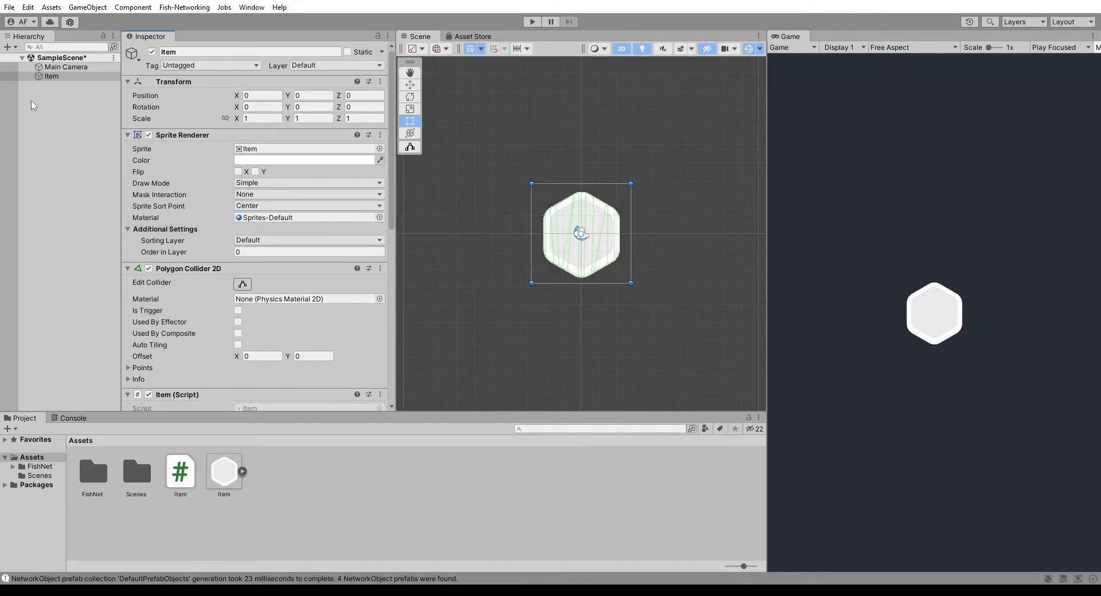
- Save Item as a prefab in Assets and rename the hexagon image to ItemSprite
{"action": "left_click", "coordinate": [52, 78]}
{"action": "left_click_drag", "start_coordinate": [52, 82], "coordinate": [335, 500]}
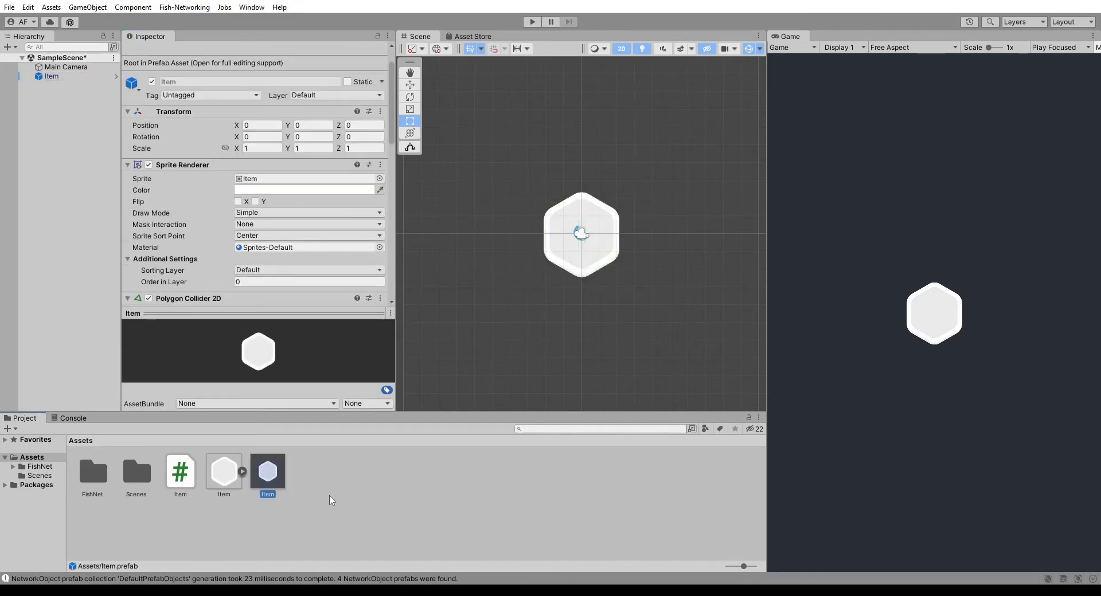
{"action": "left_click", "coordinate": [219, 485]}
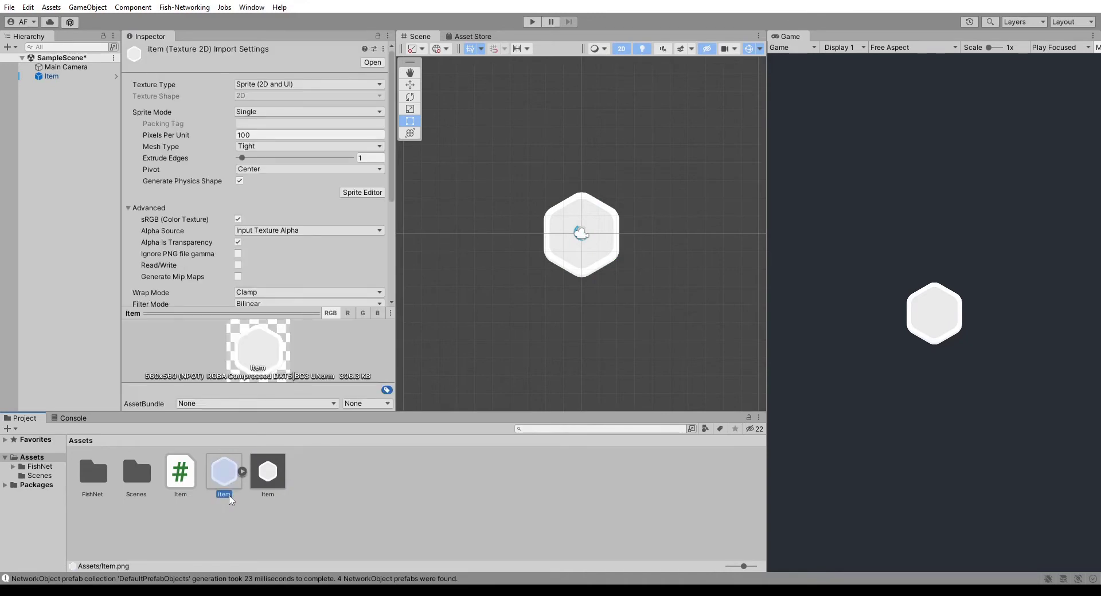
{"action": "left_click", "coordinate": [234, 496]}
{"action": "key", "text": "Return"}
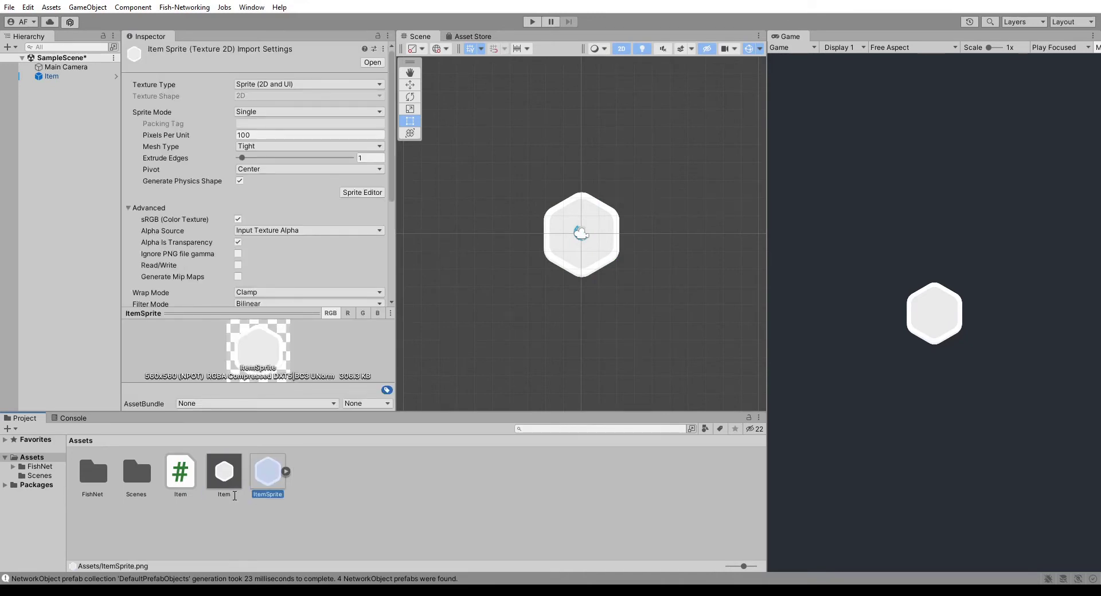
{"action": "left_click", "coordinate": [223, 506]}
{"action": "right_click", "coordinate": [72, 134]}
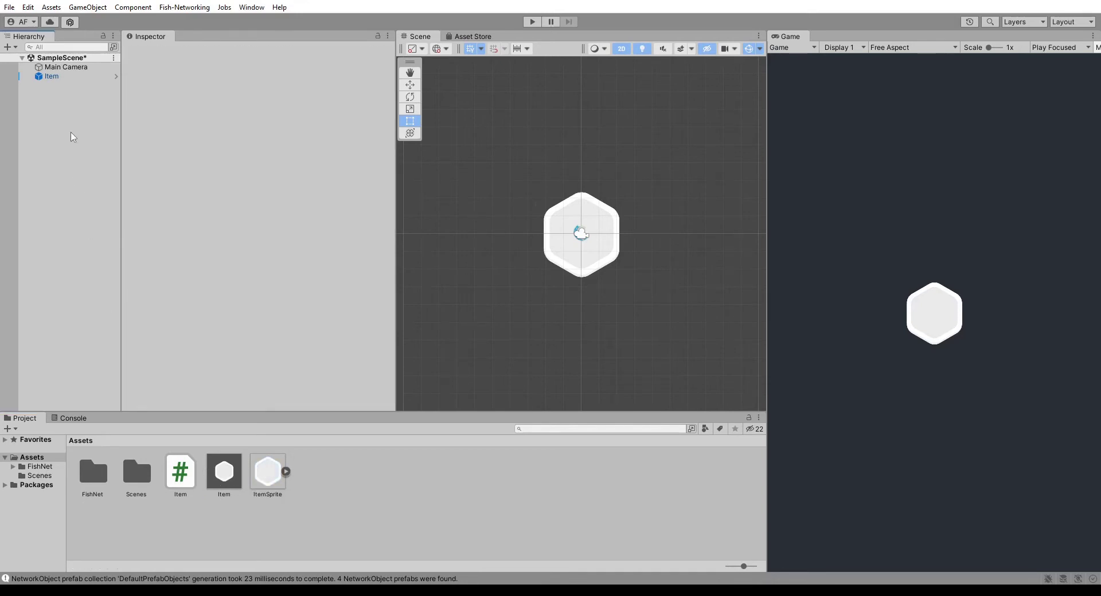
{"action": "left_click", "coordinate": [67, 88]}
{"action": "left_click", "coordinate": [64, 78]}
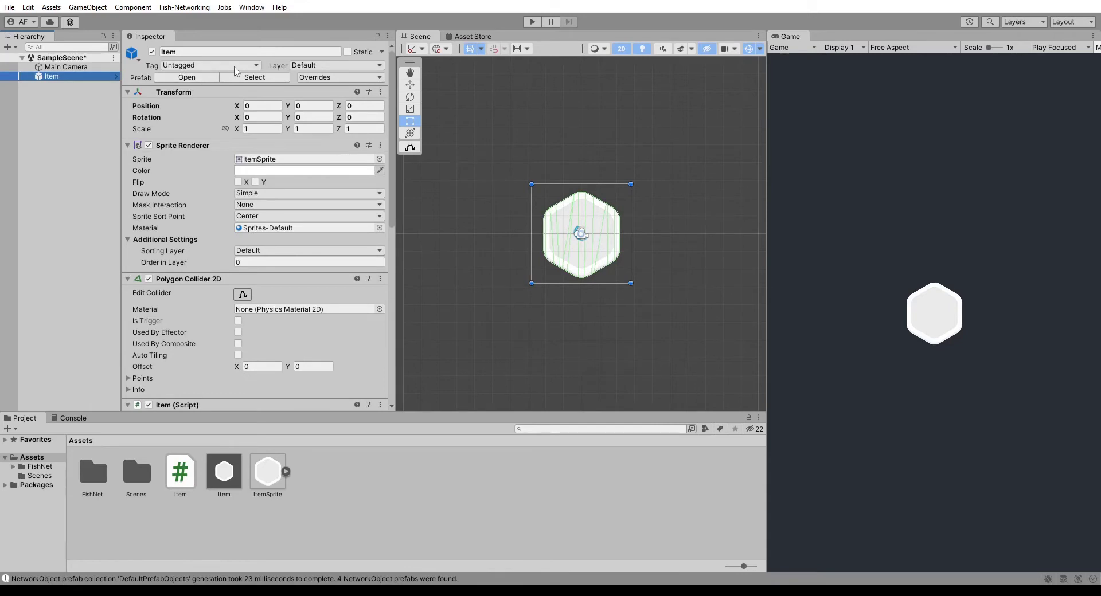
- Create a new tag named Item in Tags & Layers
{"action": "left_click", "coordinate": [236, 66]}
{"action": "left_click", "coordinate": [184, 171]}
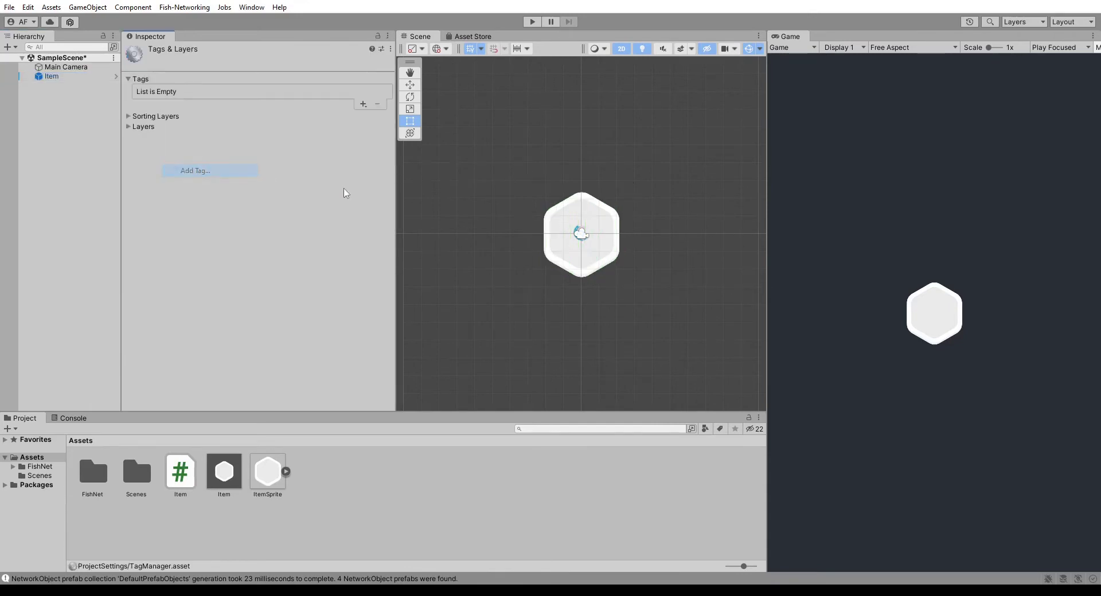
{"action": "left_click", "coordinate": [365, 105]}
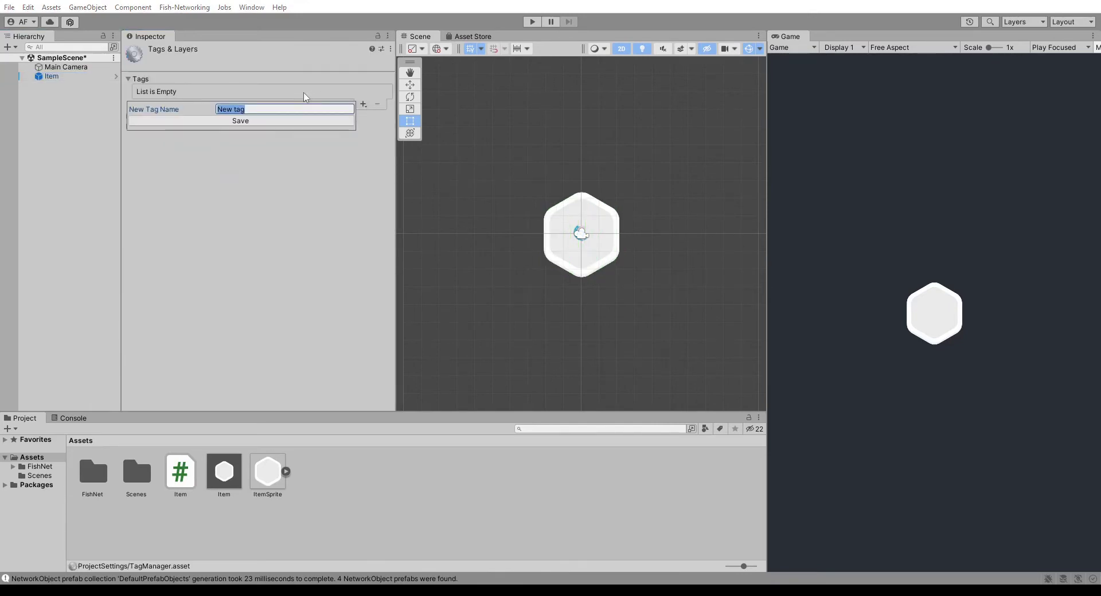
{"action": "type", "text": "Item"}
{"action": "key", "text": "Return"}
- Set the Item object's tag to Item, save, and apply all overrides to its prefab
{"action": "left_click", "coordinate": [86, 77]}
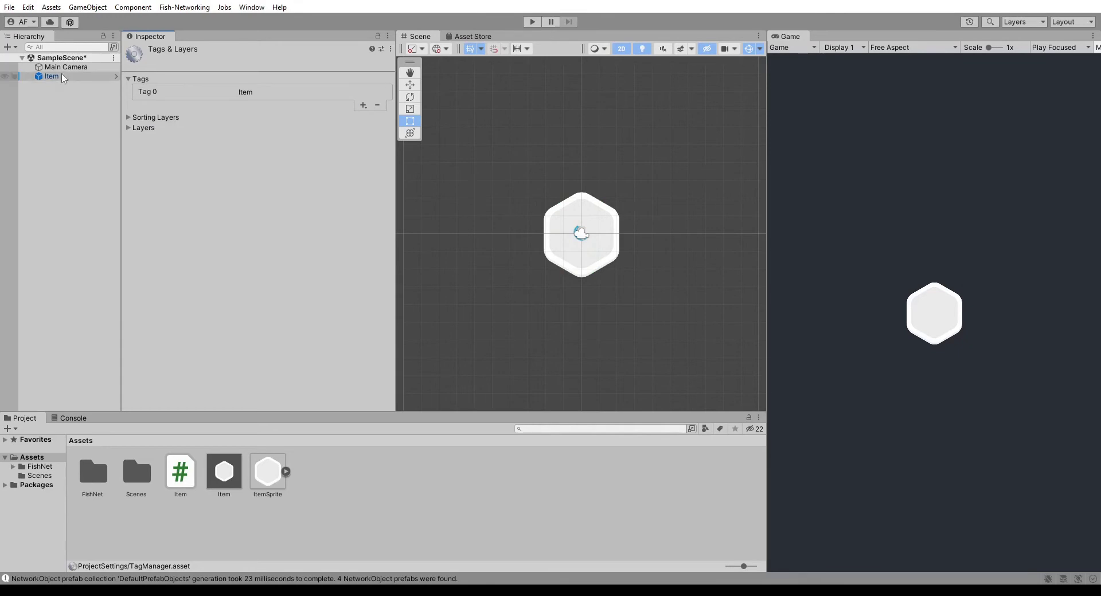
{"action": "left_click", "coordinate": [220, 66]}
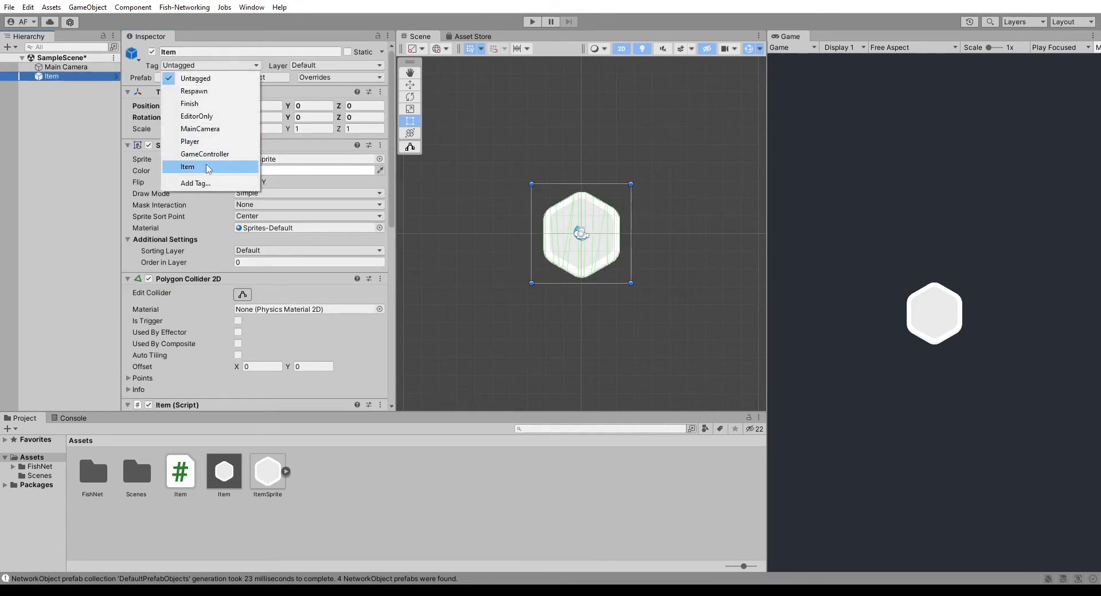
{"action": "left_click", "coordinate": [204, 167]}
{"action": "left_click", "coordinate": [55, 80]}
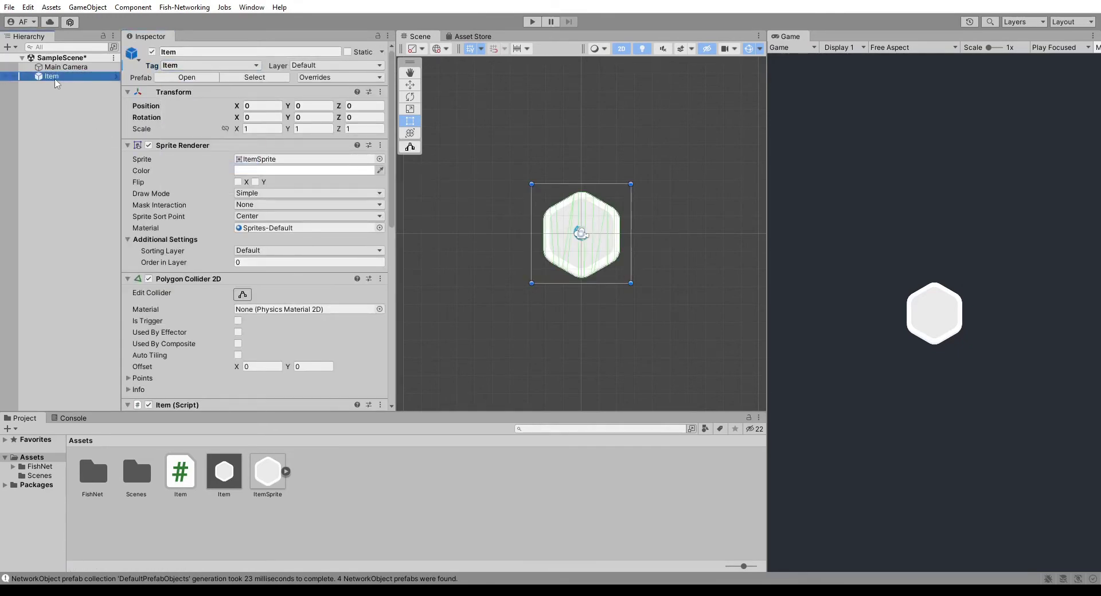
{"action": "key", "text": "ctrl+s"}
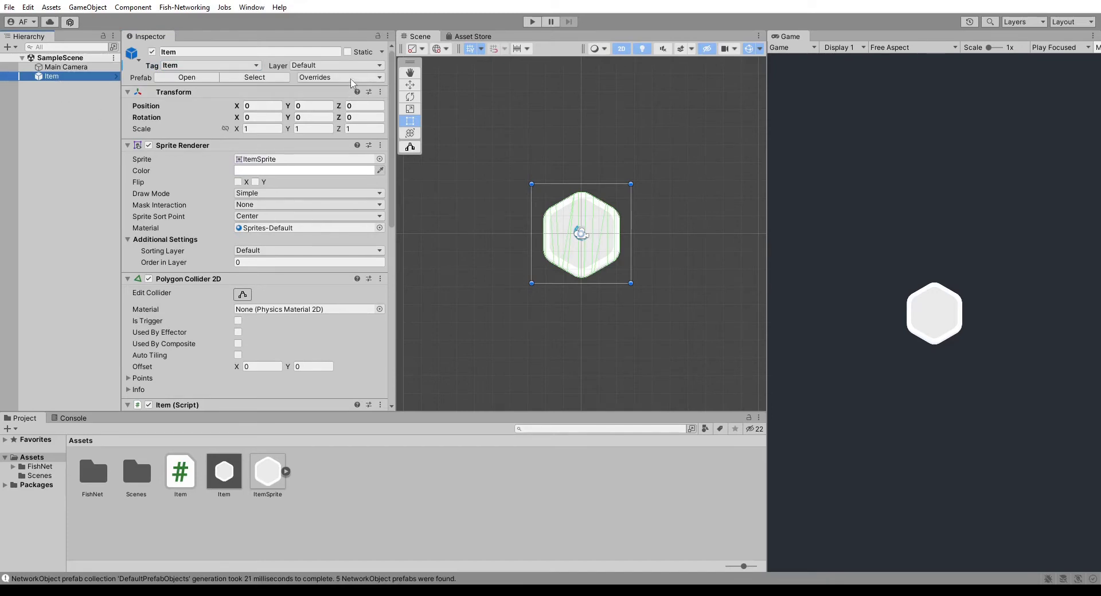
{"action": "left_click", "coordinate": [338, 76]}
{"action": "left_click", "coordinate": [416, 170]}
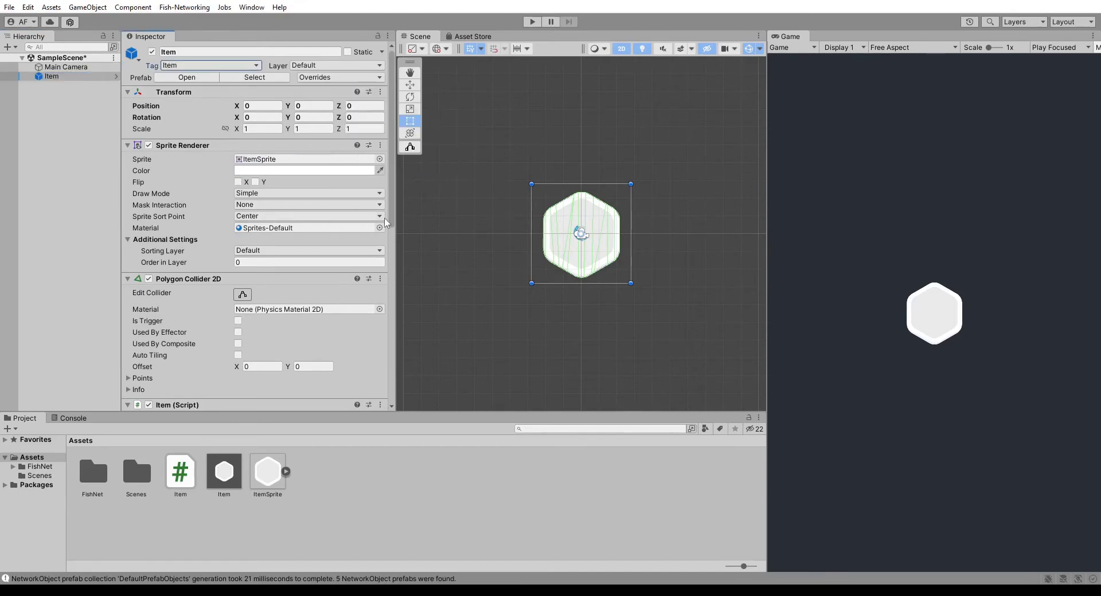
- Create an empty Player object with a new Player script attached
{"action": "right_click", "coordinate": [47, 123]}
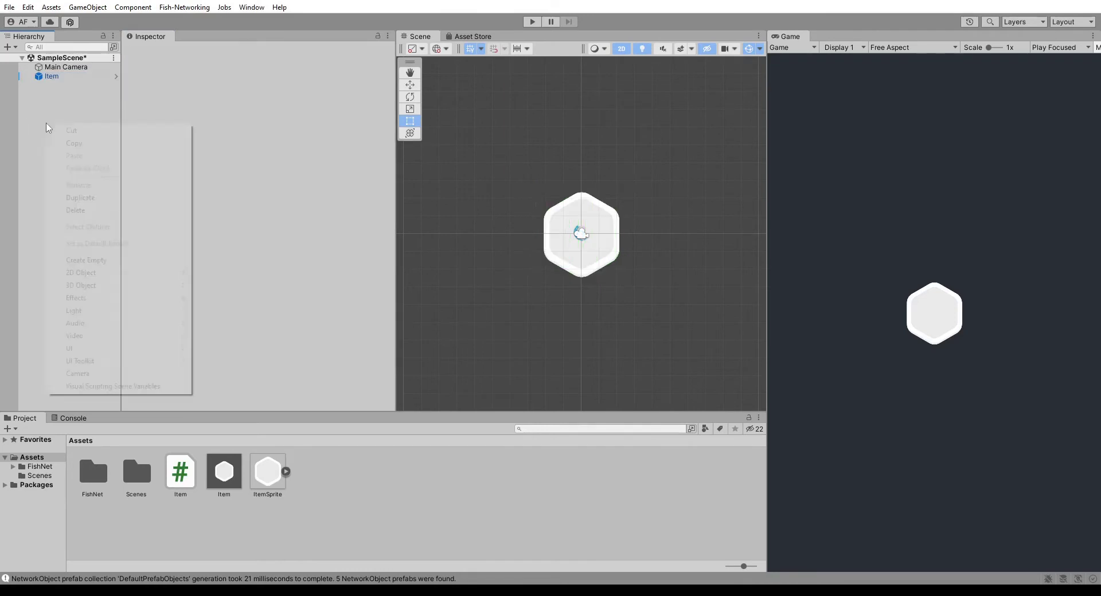
{"action": "left_click", "coordinate": [82, 261]}
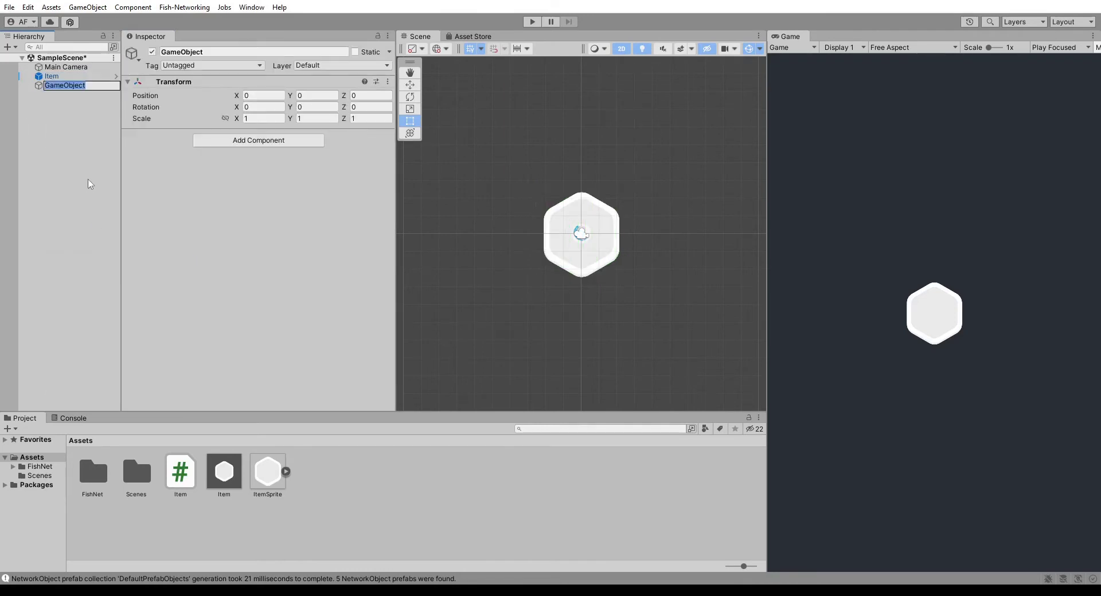
{"action": "type", "text": "Player"}
{"action": "key", "text": "Return"}
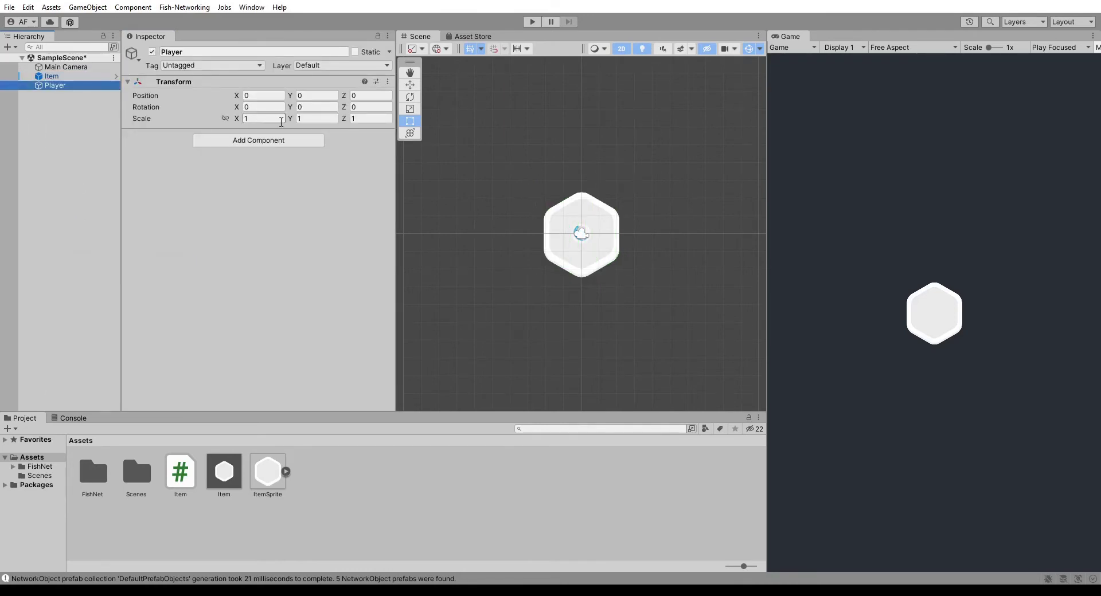
{"action": "left_click", "coordinate": [264, 141]}
{"action": "type", "text": "Player"}
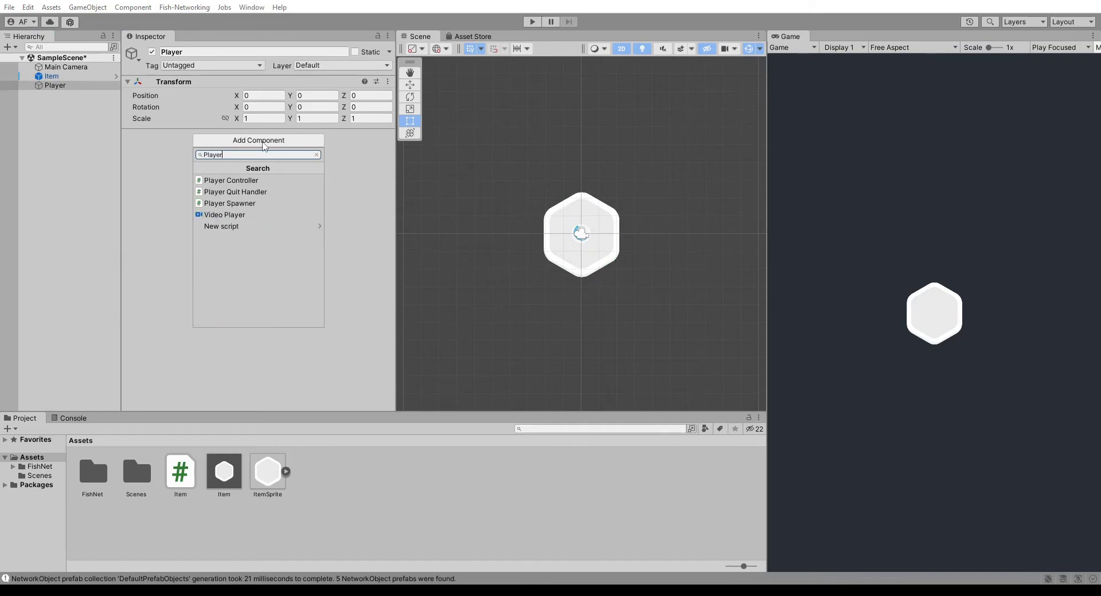
{"action": "left_click", "coordinate": [256, 227]}
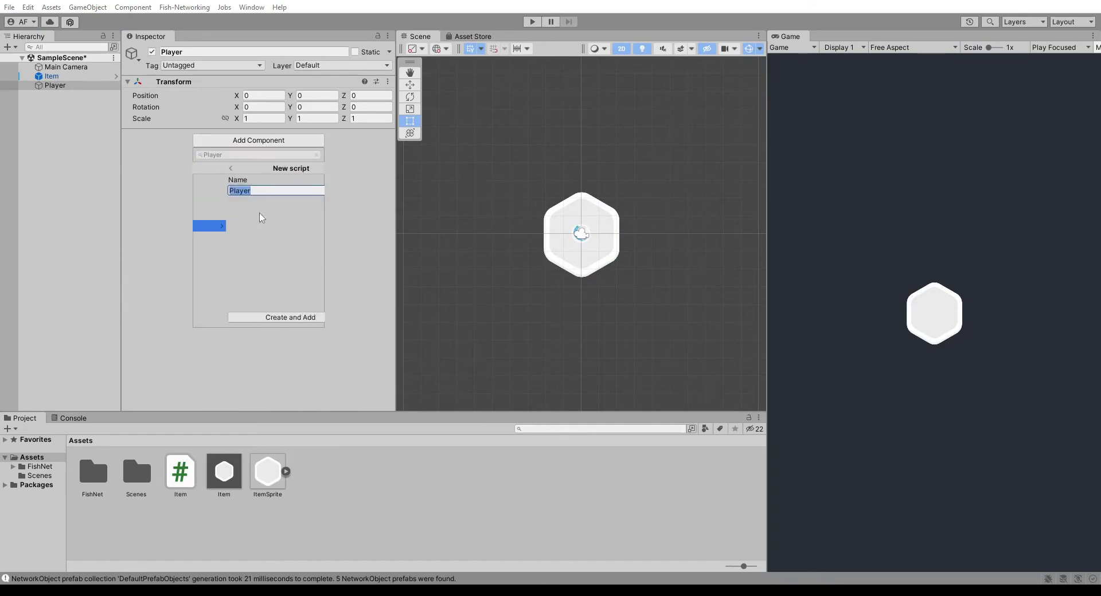
{"action": "key", "text": "Return"}
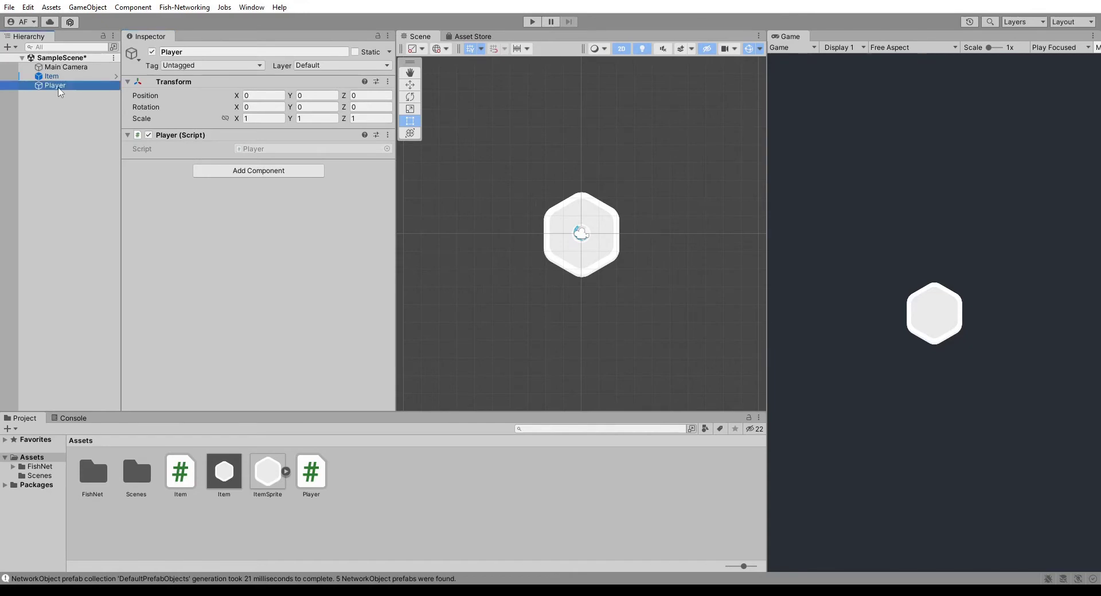
- Save Player as a prefab in Assets, then delete Item and Player from the scene
{"action": "left_click_drag", "start_coordinate": [58, 89], "coordinate": [356, 446]}
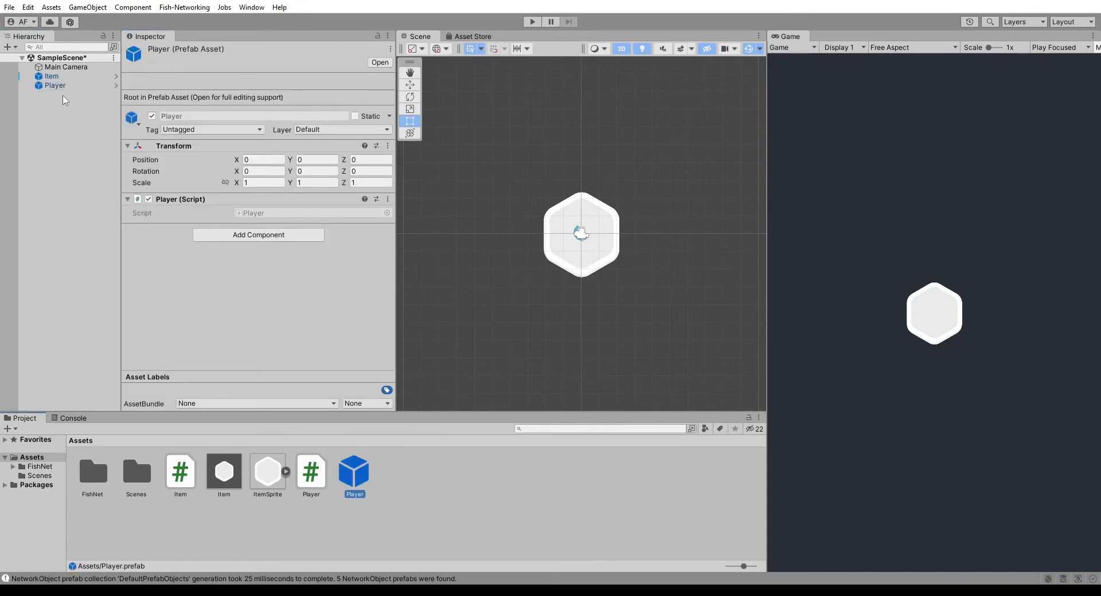
{"action": "left_click", "coordinate": [53, 88]}
{"action": "key", "text": "shift+Up"}
{"action": "key", "text": "Delete"}
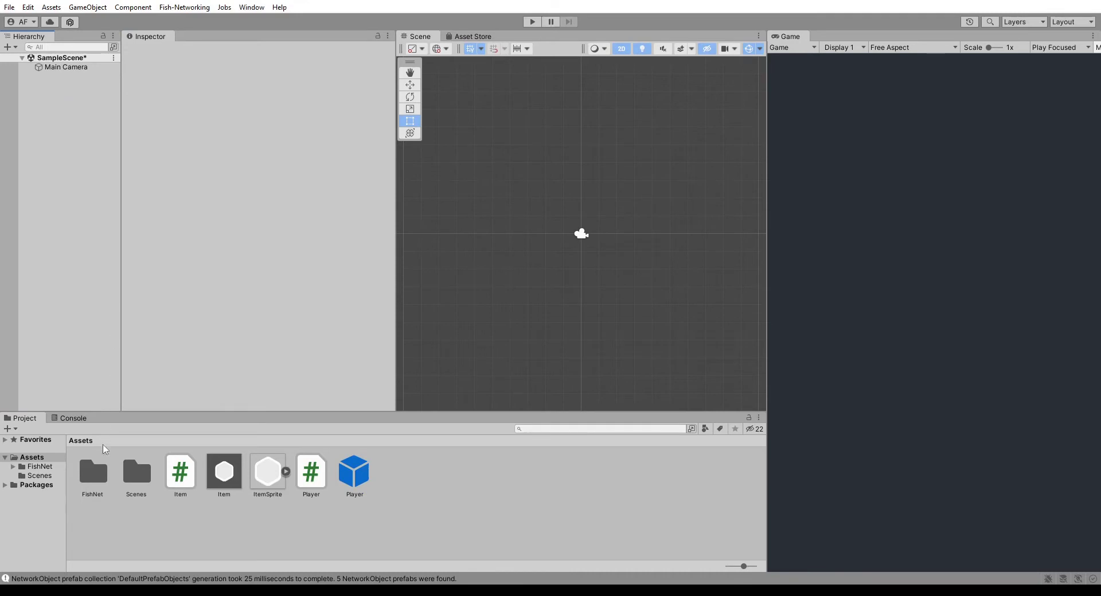
- Place the NetworkManager prefab from Assets/FishNet/Example/Prefabs into the scene
{"action": "double_click", "coordinate": [98, 474]}
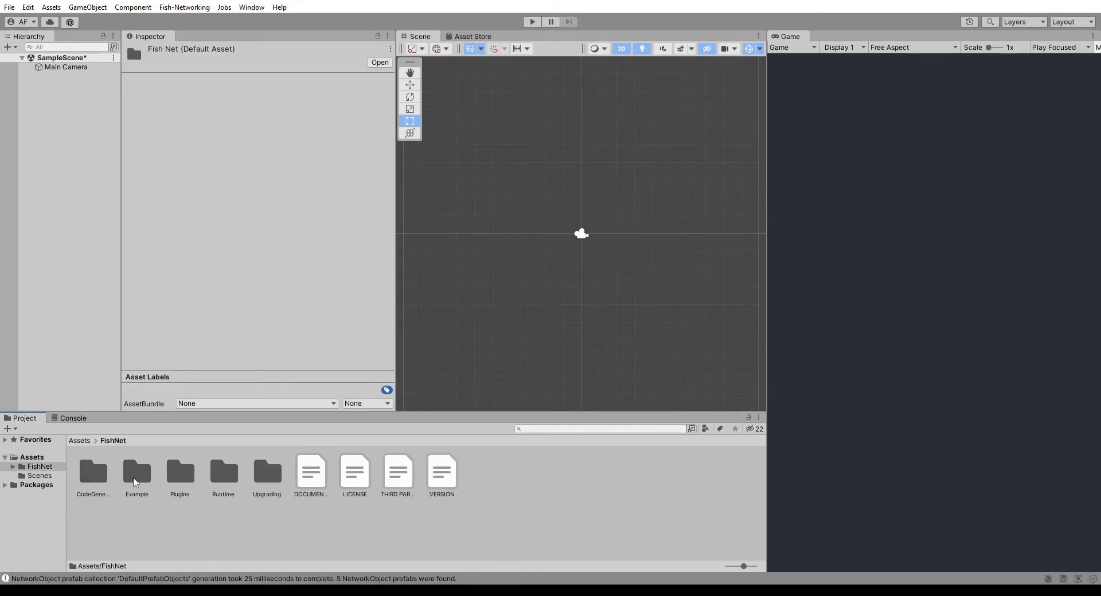
{"action": "double_click", "coordinate": [178, 477]}
{"action": "left_click", "coordinate": [113, 441]}
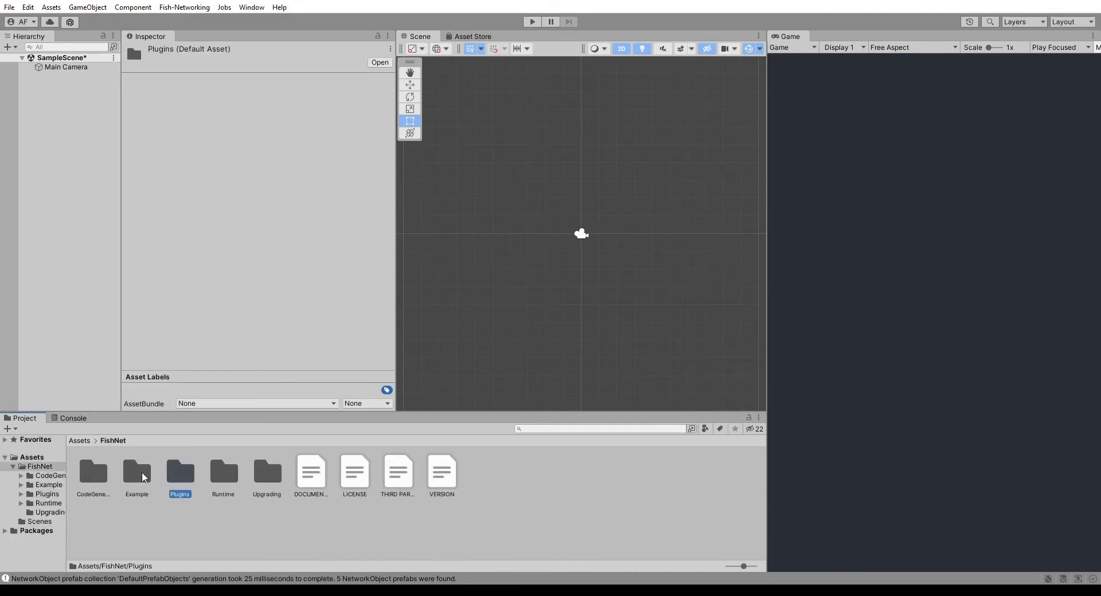
{"action": "double_click", "coordinate": [137, 475]}
{"action": "double_click", "coordinate": [139, 477]}
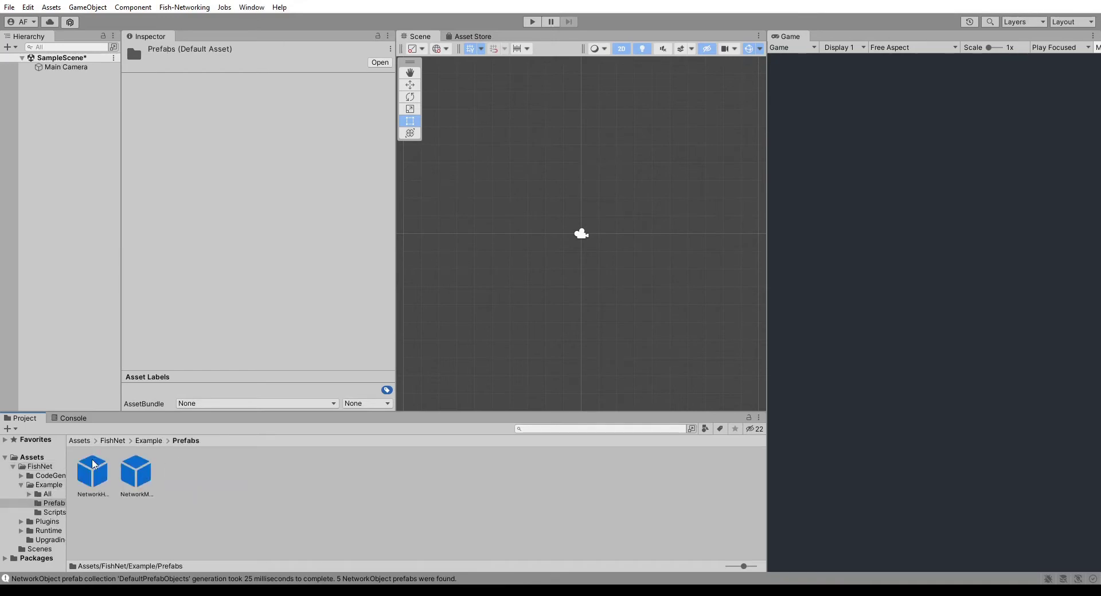
{"action": "left_click_drag", "start_coordinate": [136, 481], "coordinate": [67, 205]}
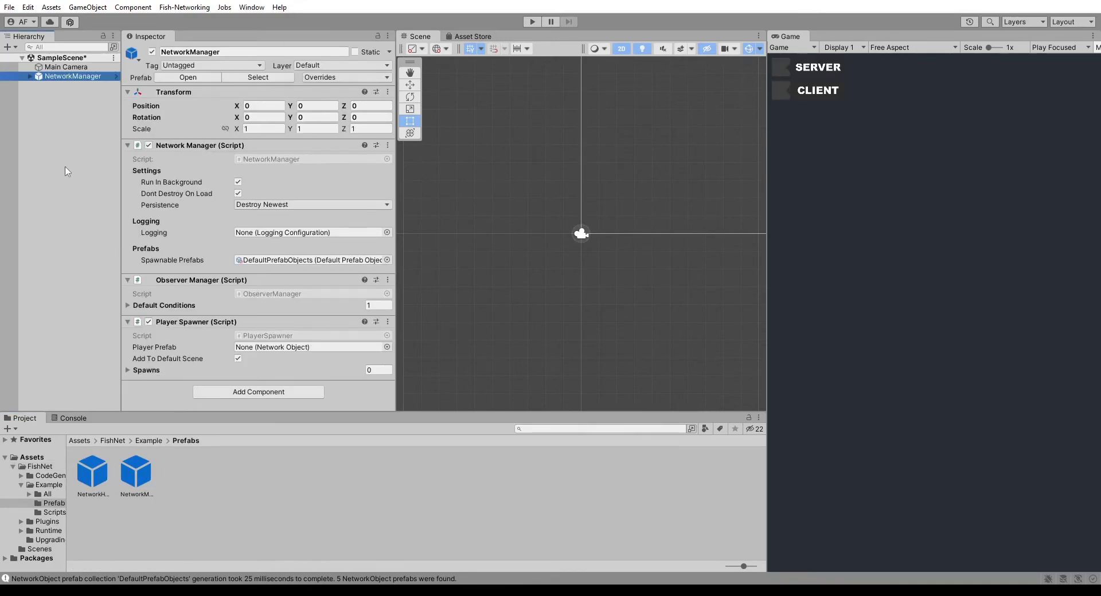
{"action": "right_click", "coordinate": [70, 79]}
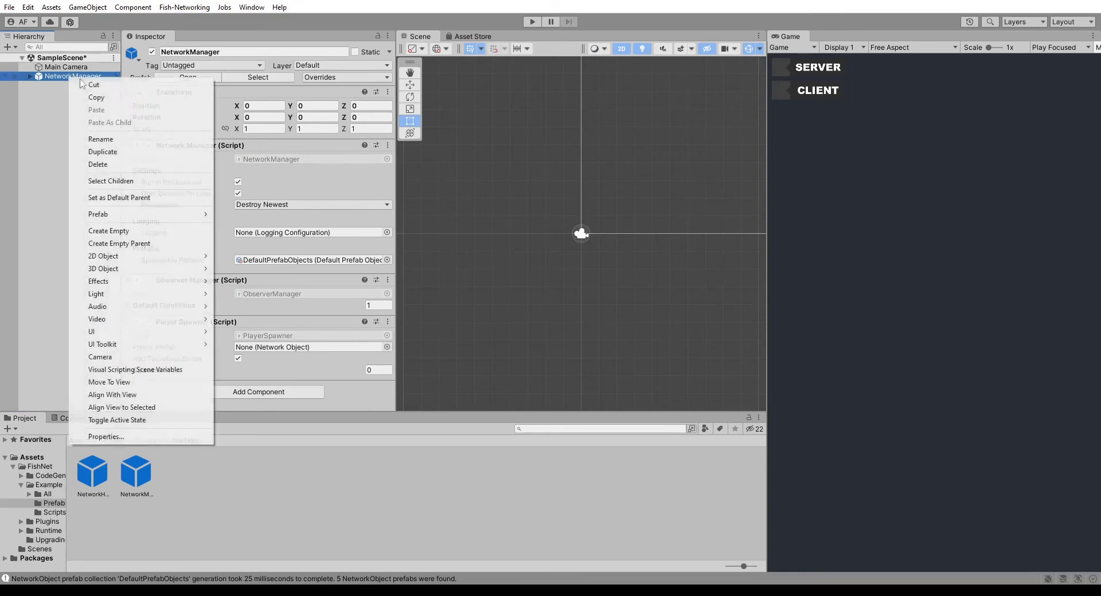
- Unpack the NetworkManager prefab, inspect its NetworkHudCanvas child, and return to the Assets folder
{"action": "mouse_move", "coordinate": [107, 214]}
{"action": "left_click", "coordinate": [241, 264]}
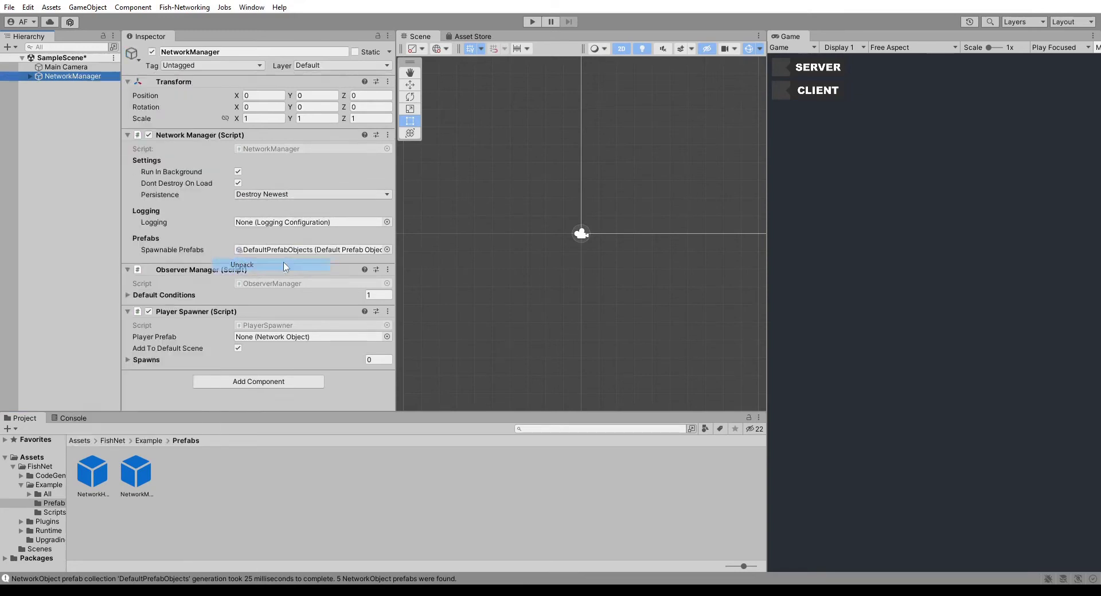
{"action": "left_click", "coordinate": [30, 76]}
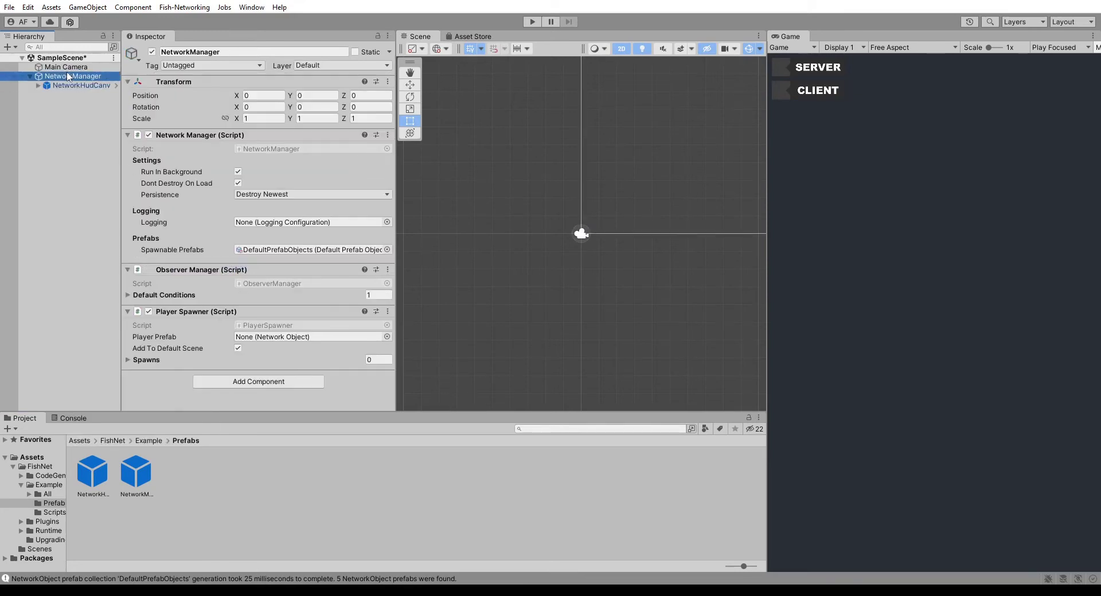
{"action": "left_click", "coordinate": [80, 85]}
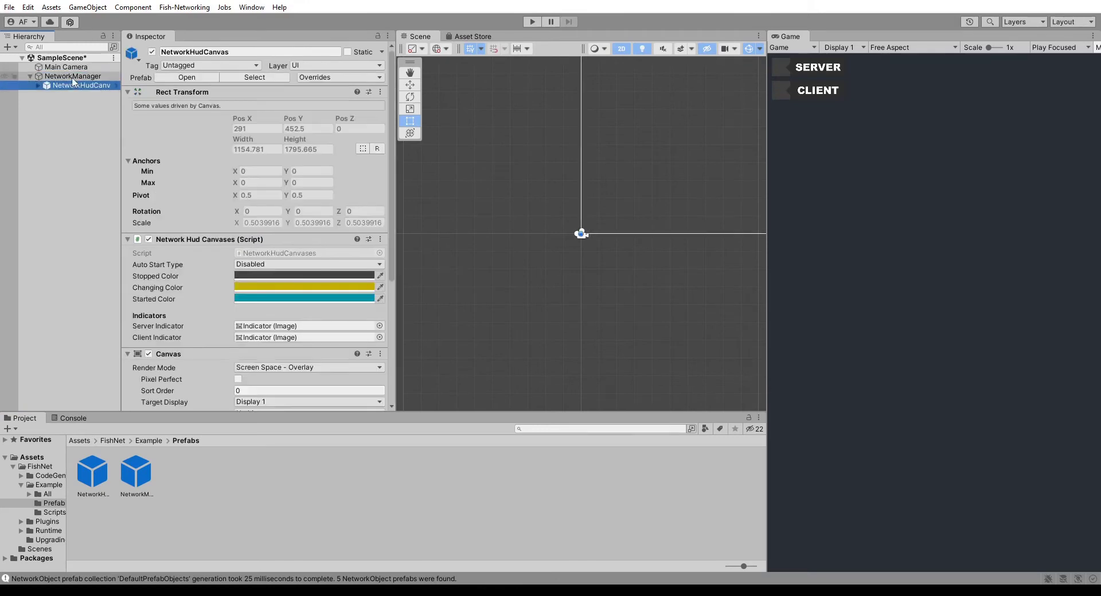
{"action": "left_click", "coordinate": [73, 76]}
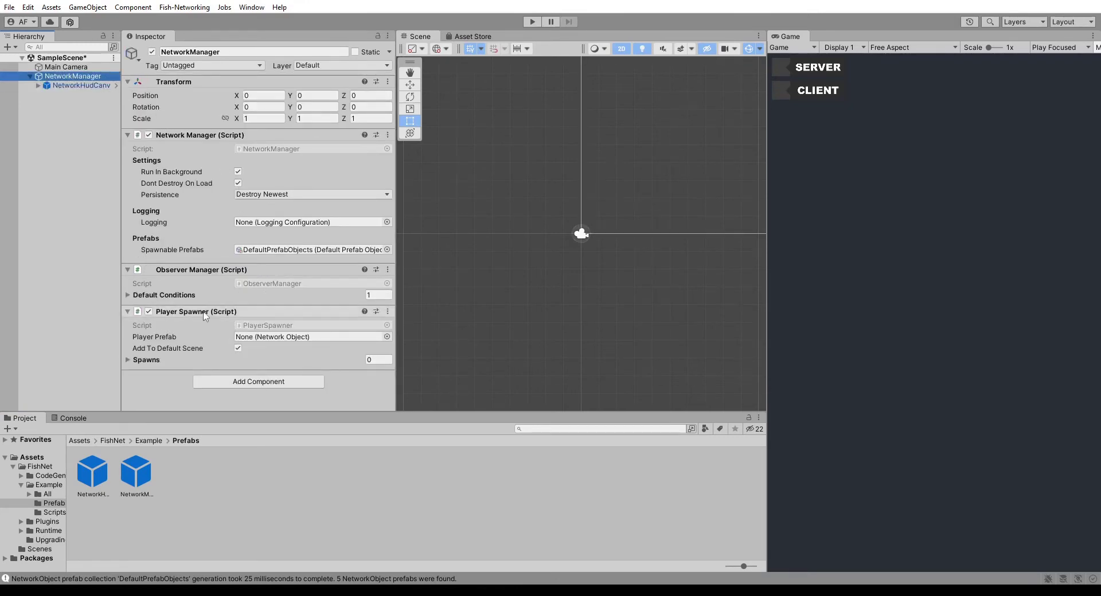
{"action": "left_click", "coordinate": [75, 441]}
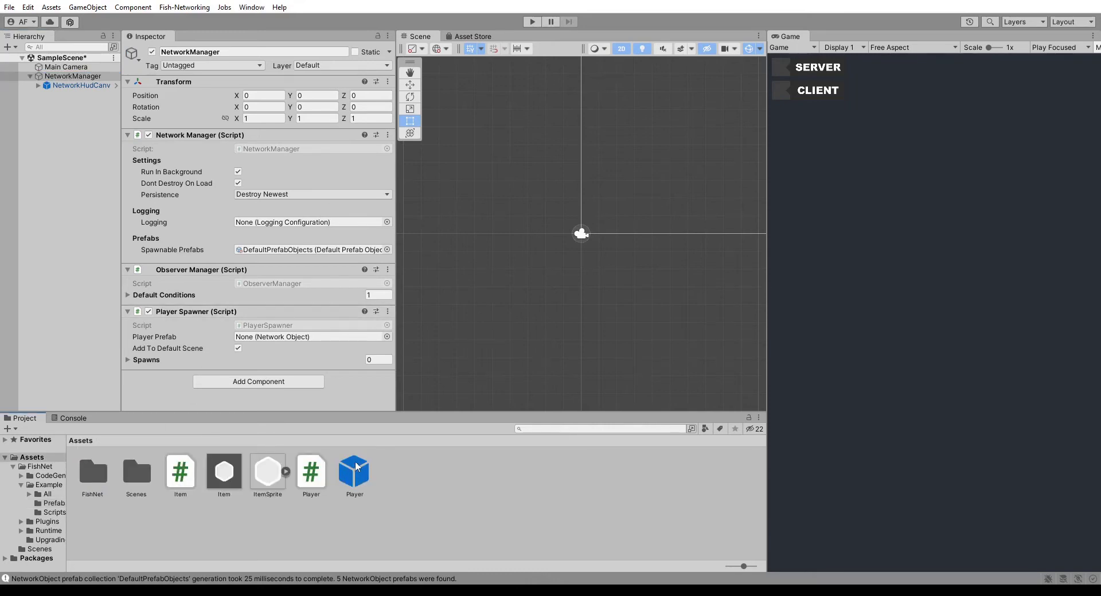
{"action": "left_click_drag", "start_coordinate": [356, 468], "coordinate": [280, 342]}
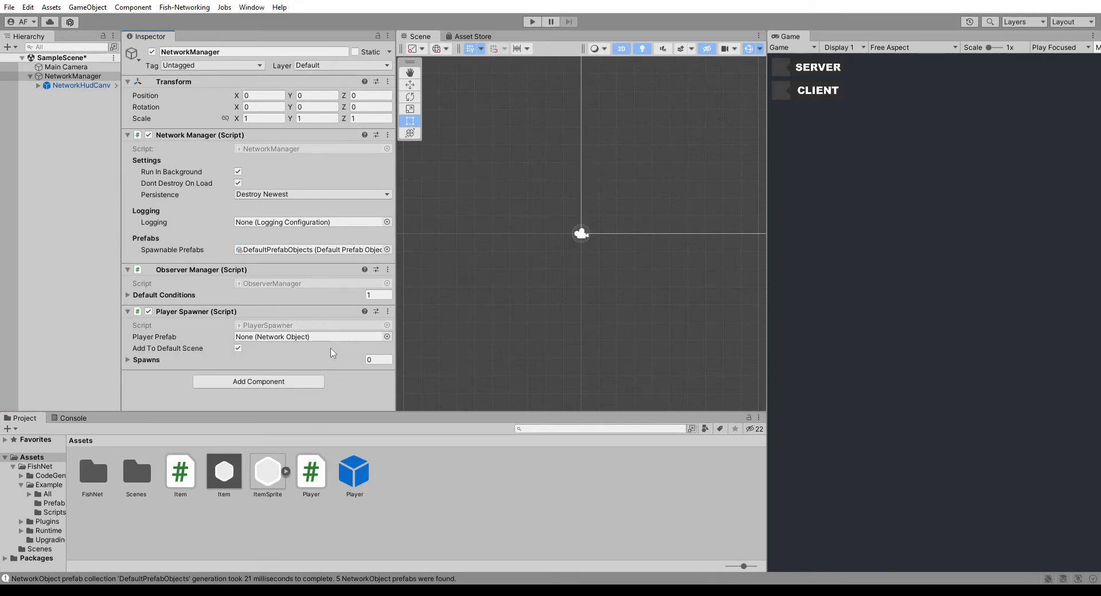
- Add a Network Object component to the Player prefab and save
{"action": "left_click", "coordinate": [352, 476]}
{"action": "left_click", "coordinate": [242, 236]}
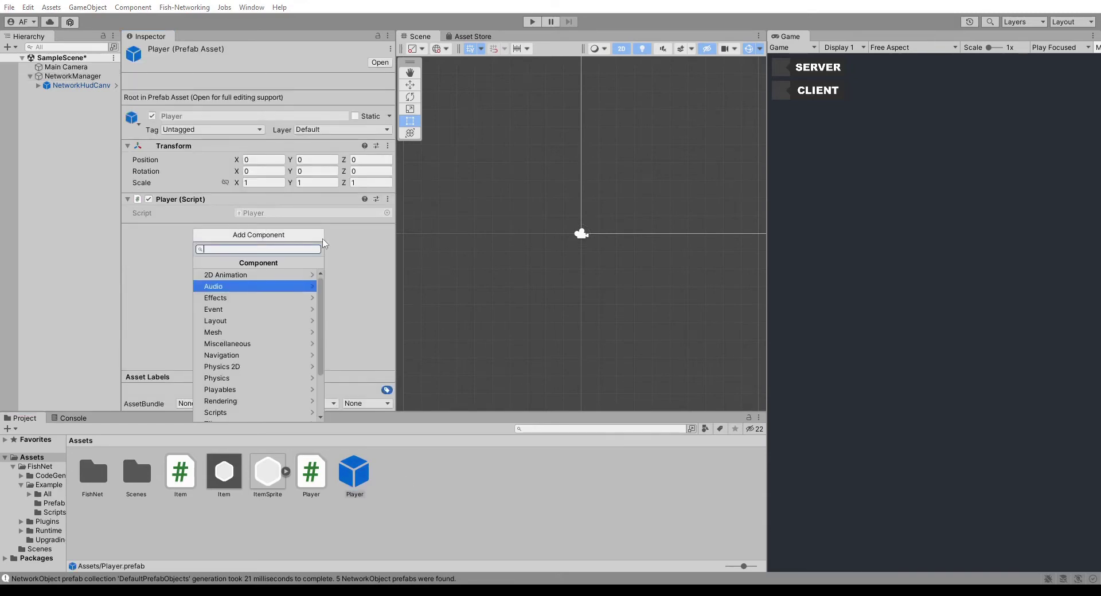
{"action": "type", "text": "Netw"}
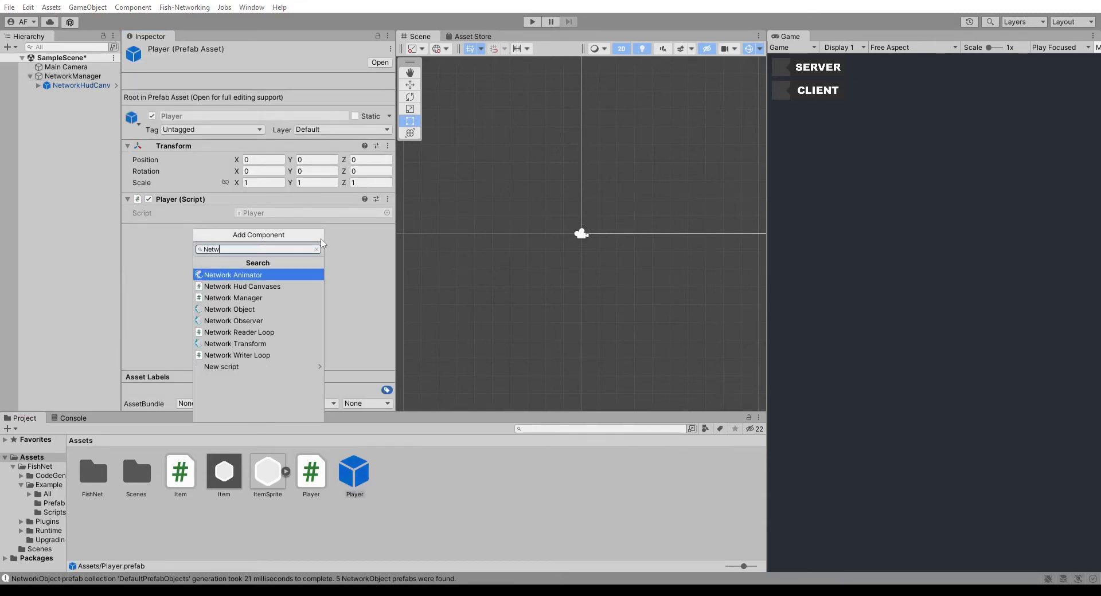
{"action": "left_click", "coordinate": [293, 309]}
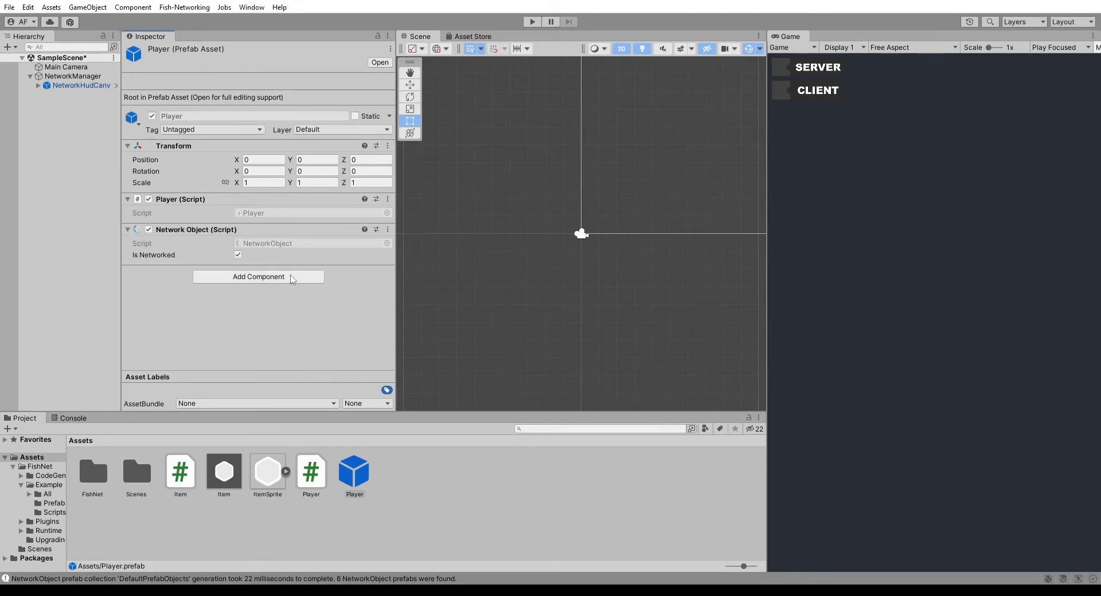
{"action": "key", "text": "ctrl+s"}
- Assign the Player prefab as the Player Spawner's Player Prefab on NetworkManager
{"action": "left_click", "coordinate": [318, 486]}
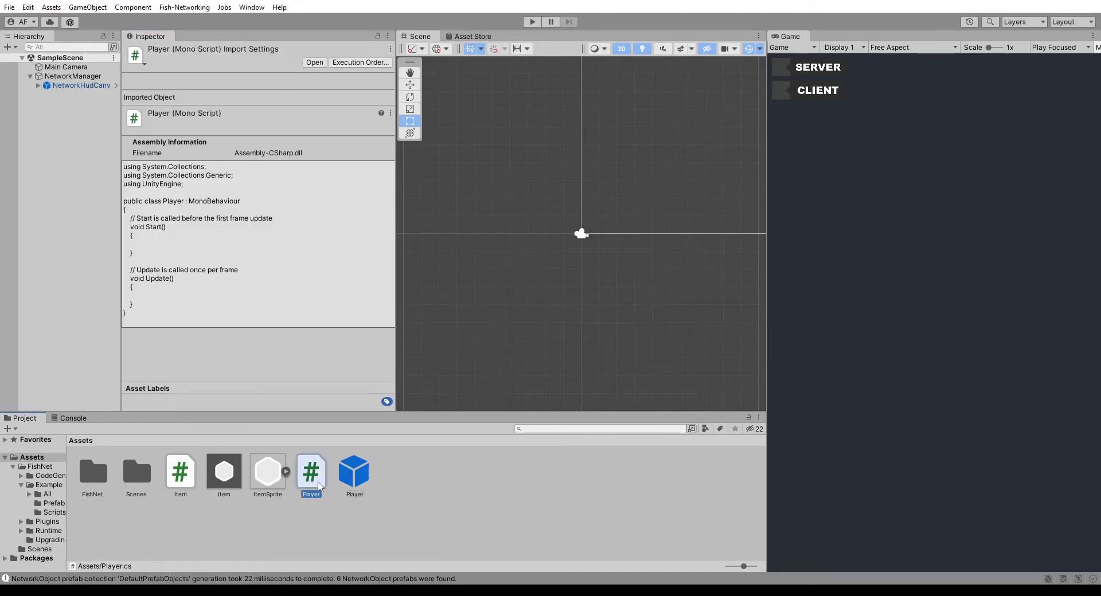
{"action": "left_click", "coordinate": [73, 76]}
{"action": "mouse_move", "coordinate": [354, 473]}
{"action": "left_mouse_down"}
{"action": "mouse_move", "coordinate": [331, 405]}
{"action": "mouse_move", "coordinate": [290, 342]}
{"action": "left_mouse_up"}
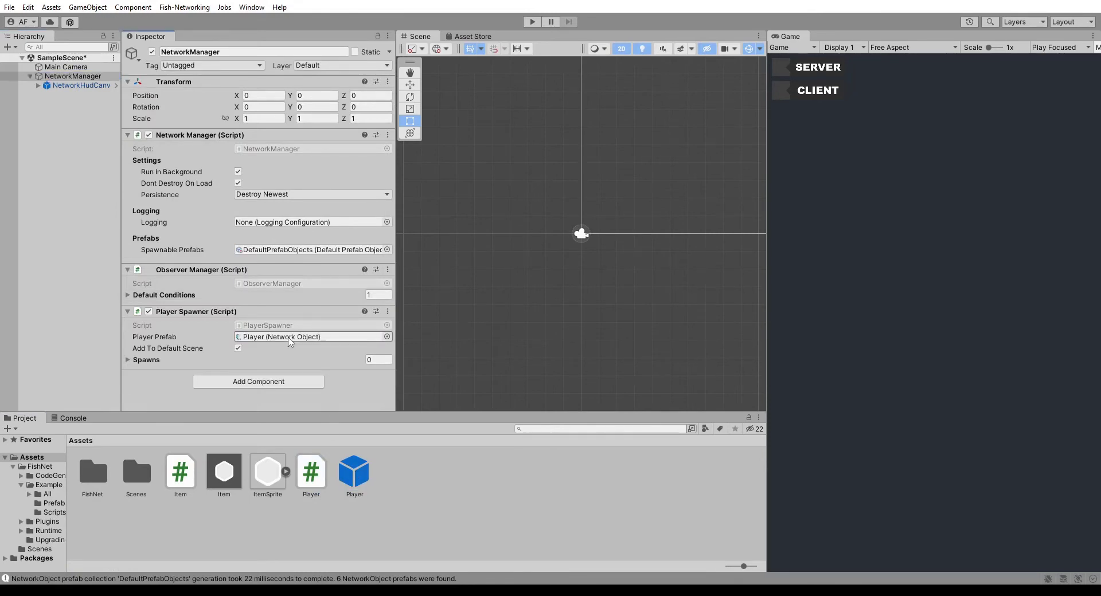
- Create a new empty game object named Manager
{"action": "left_click", "coordinate": [30, 77]}
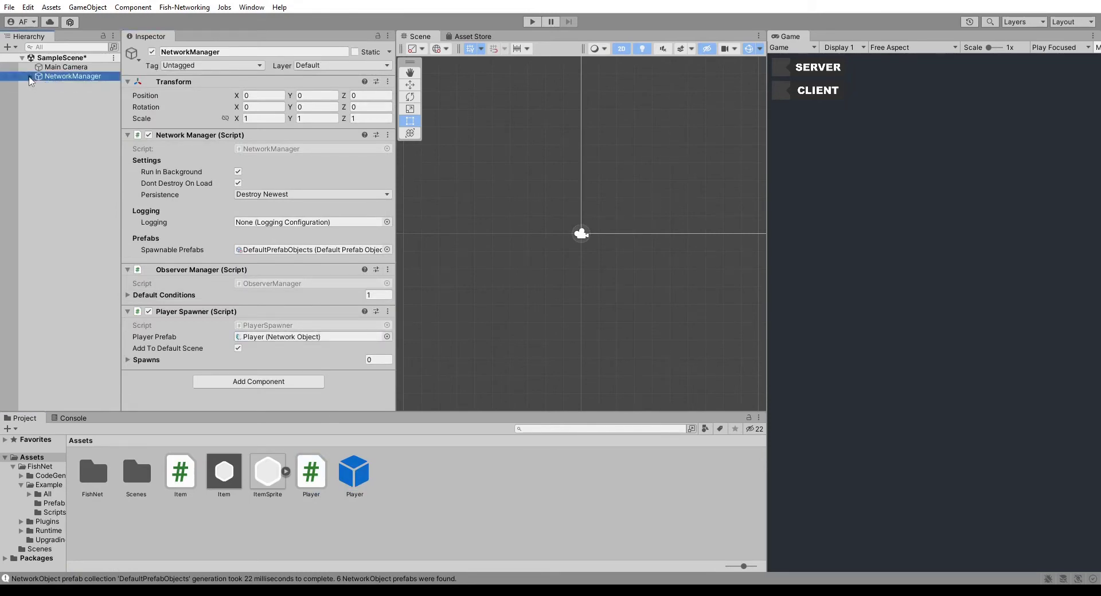
{"action": "left_click", "coordinate": [53, 90]}
{"action": "right_click", "coordinate": [57, 90]}
{"action": "left_click", "coordinate": [100, 228]}
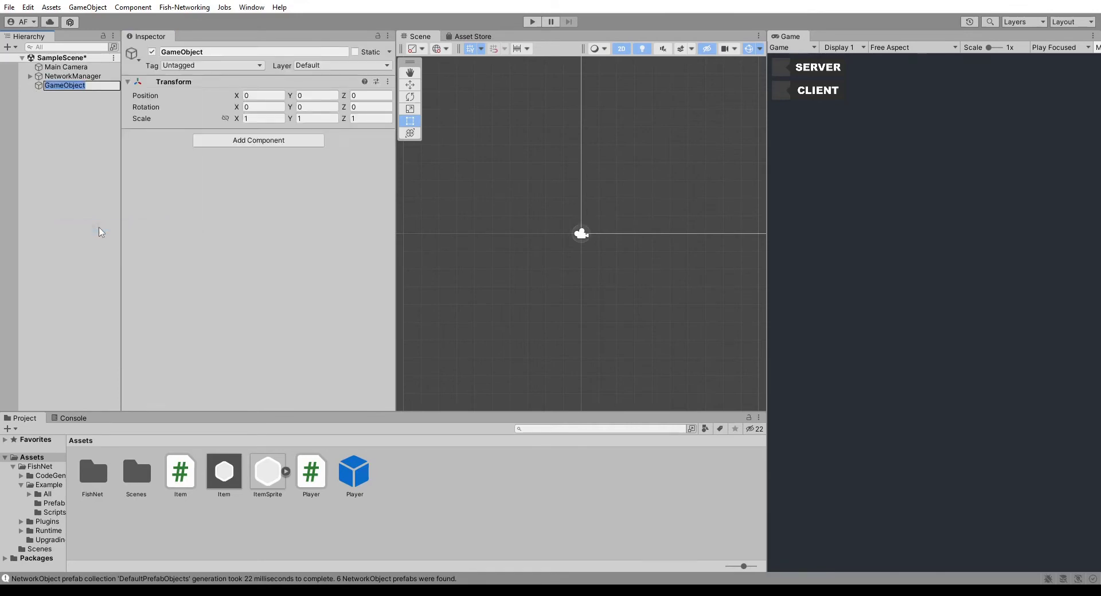
{"action": "type", "text": "Mana"}
{"action": "type", "text": "ger"}
{"action": "key", "text": "Return"}
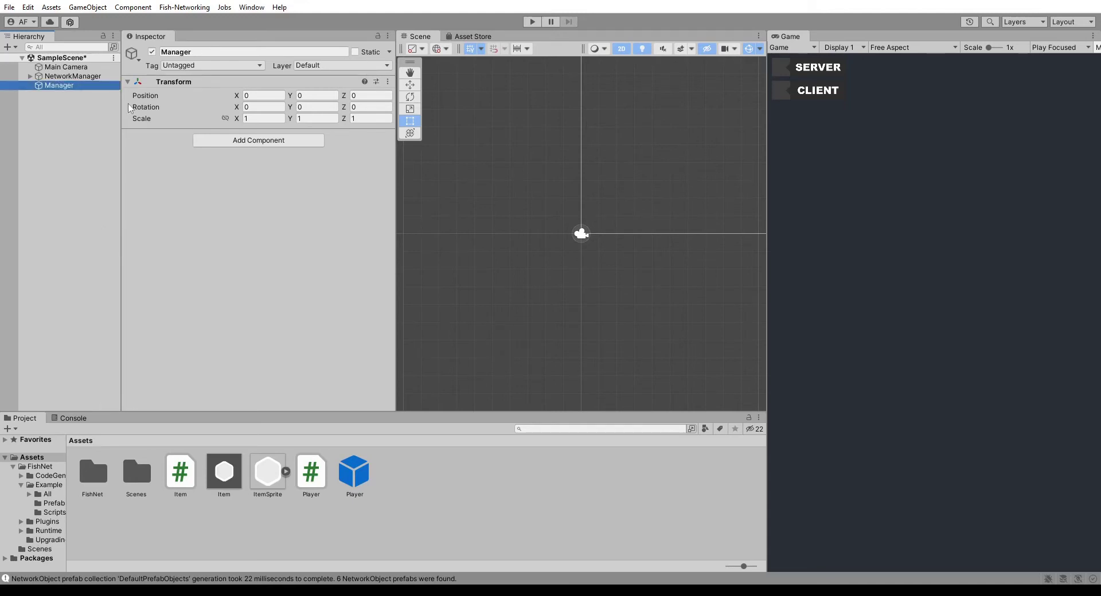
- Create a GameplayManager script and attach it to Manager
{"action": "left_click", "coordinate": [240, 141]}
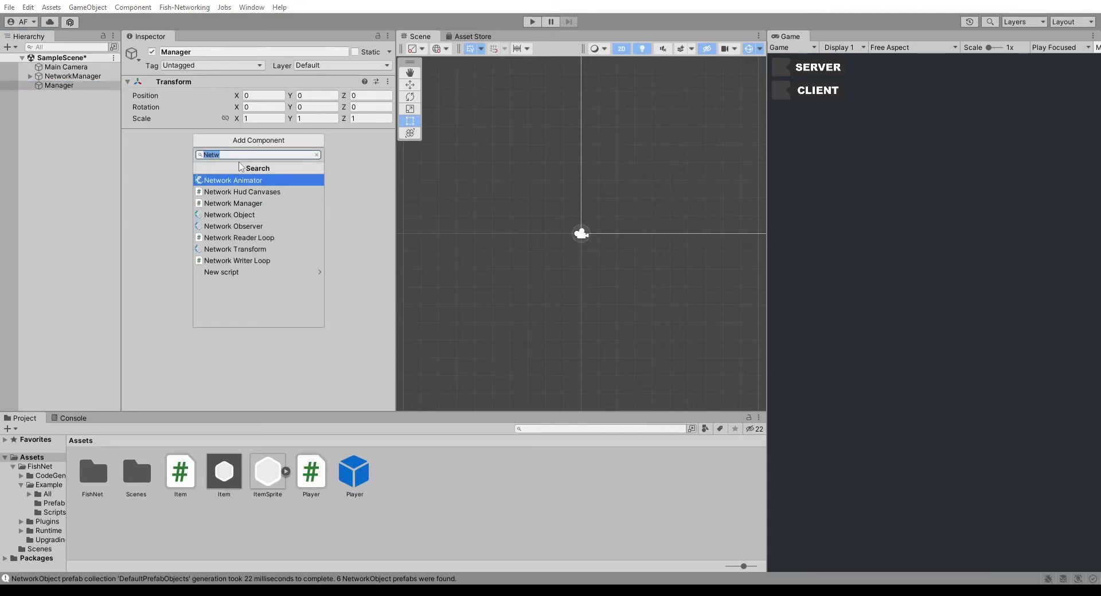
{"action": "key", "text": "BackSpace"}
{"action": "type", "text": "GameplayMana"}
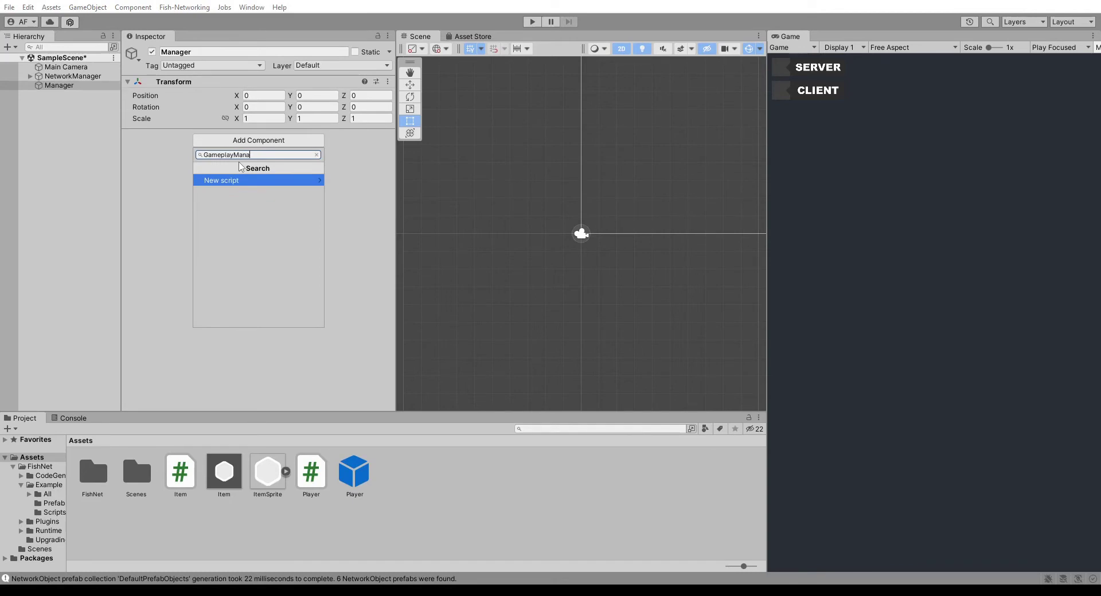
{"action": "type", "text": "ger"}
{"action": "key", "text": "Return"}
{"action": "key", "text": "Return"}
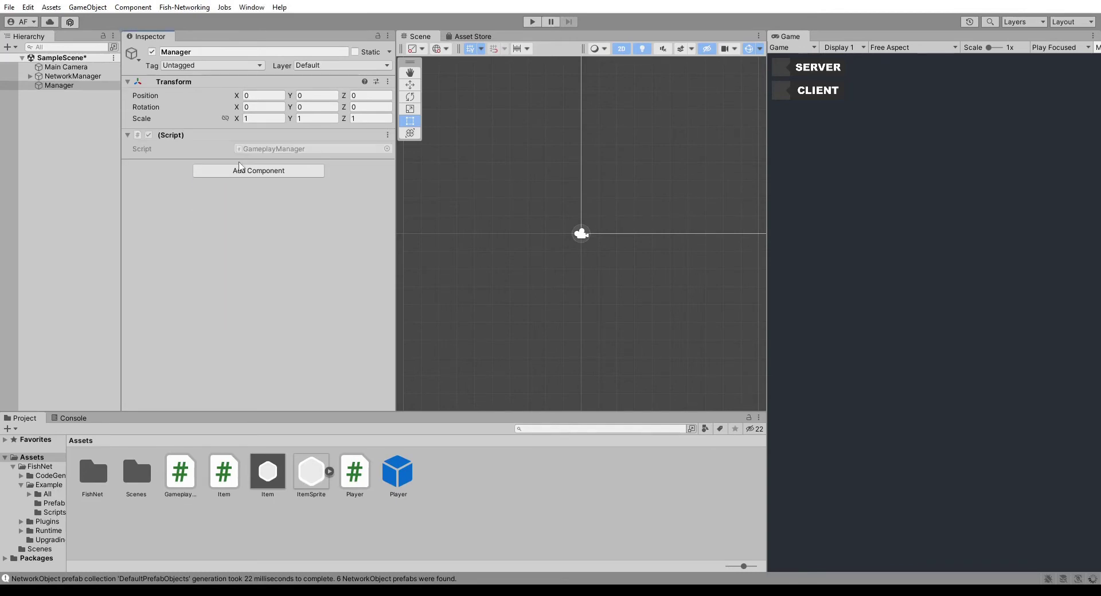
- Create an InputManager script and attach it to Manager
{"action": "left_click", "coordinate": [229, 176]}
{"action": "type", "text": "I"}
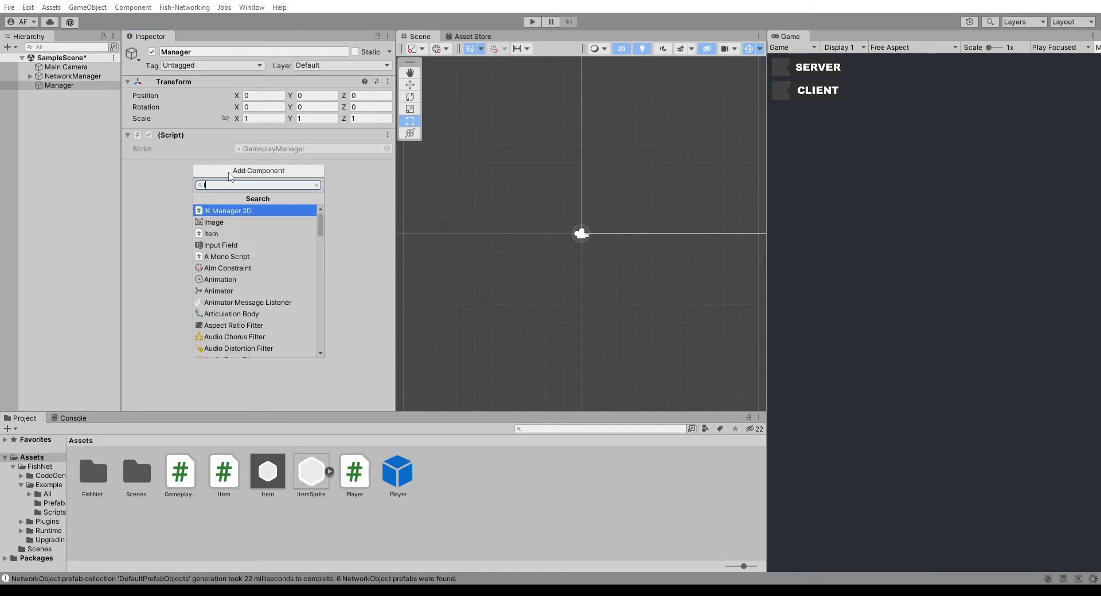
{"action": "type", "text": "n"}
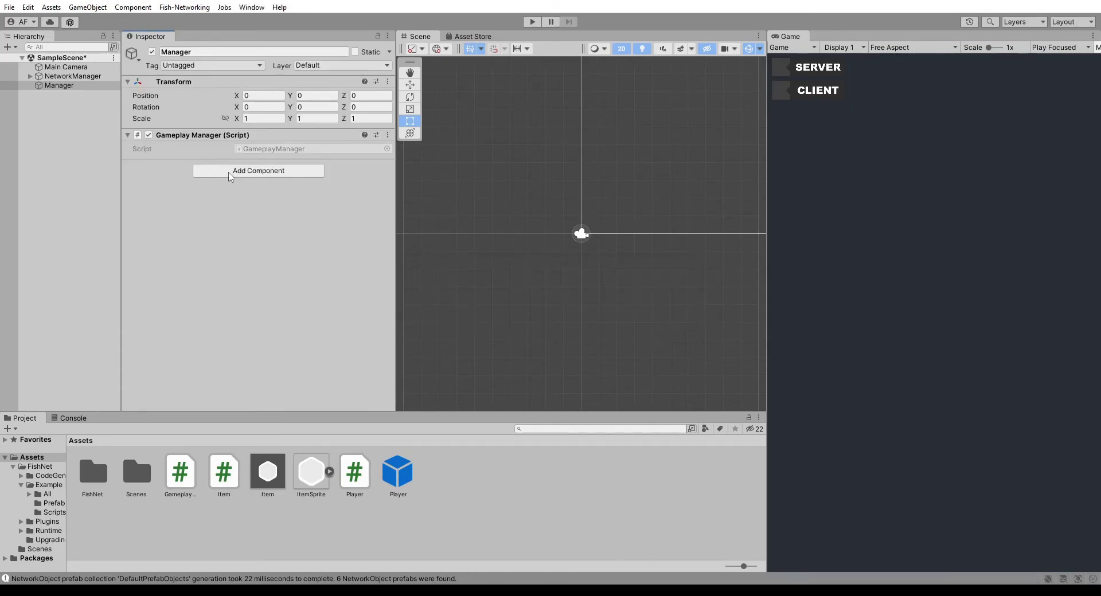
{"action": "type", "text": "In"}
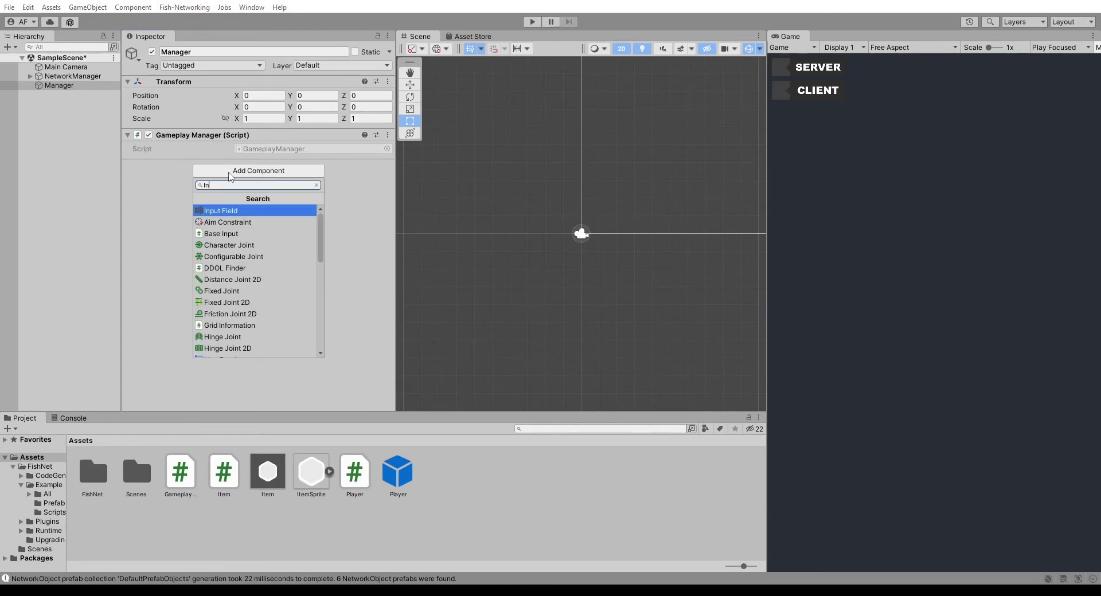
{"action": "type", "text": "putManager"}
{"action": "key", "text": "Return"}
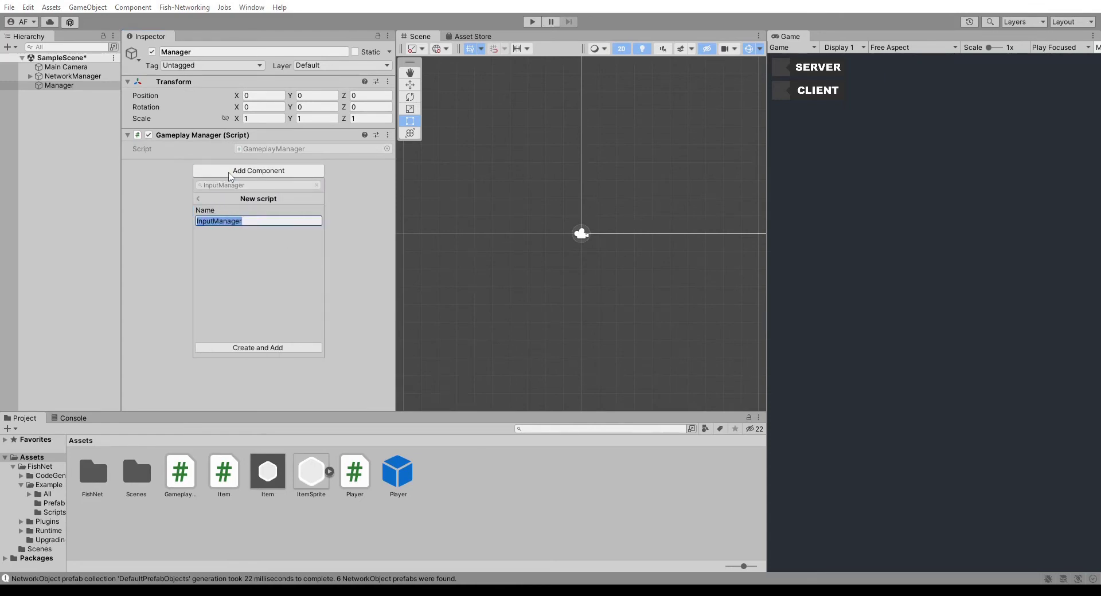
{"action": "key", "text": "Return"}
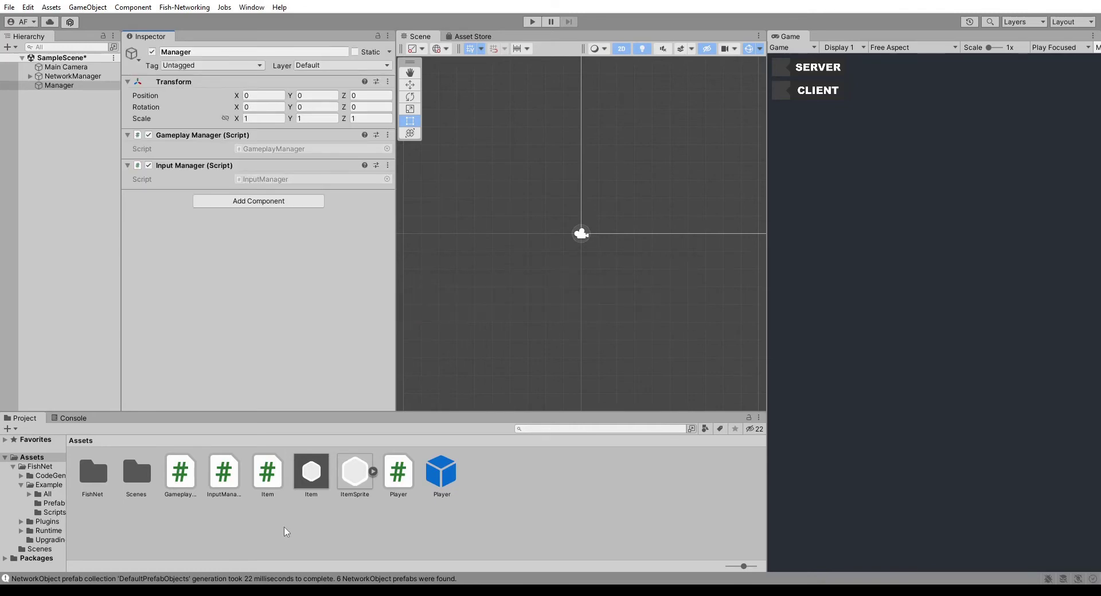
- Open Player.cs and delete the template Start and Update methods with their comments
{"action": "double_click", "coordinate": [399, 473]}
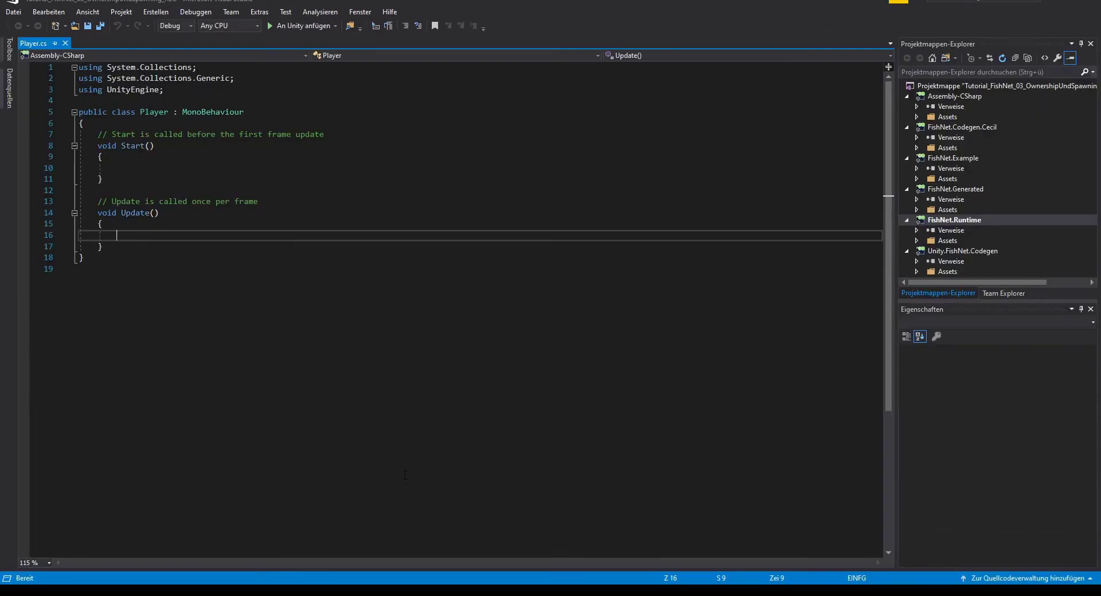
{"action": "left_click_drag", "start_coordinate": [116, 251], "coordinate": [22, 142]}
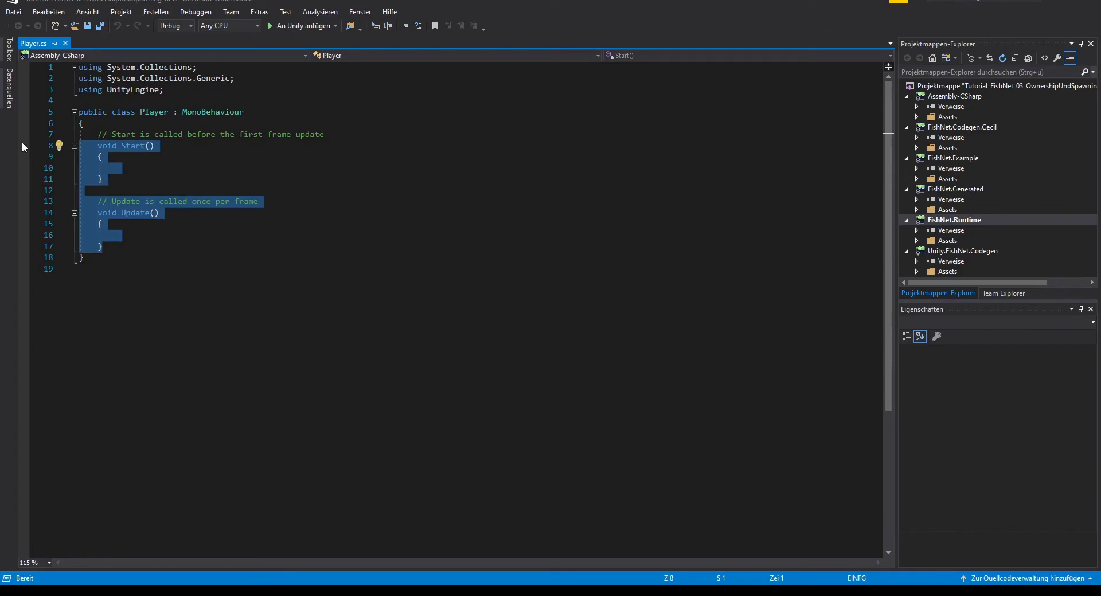
{"action": "left_click_drag", "start_coordinate": [102, 246], "coordinate": [44, 136]}
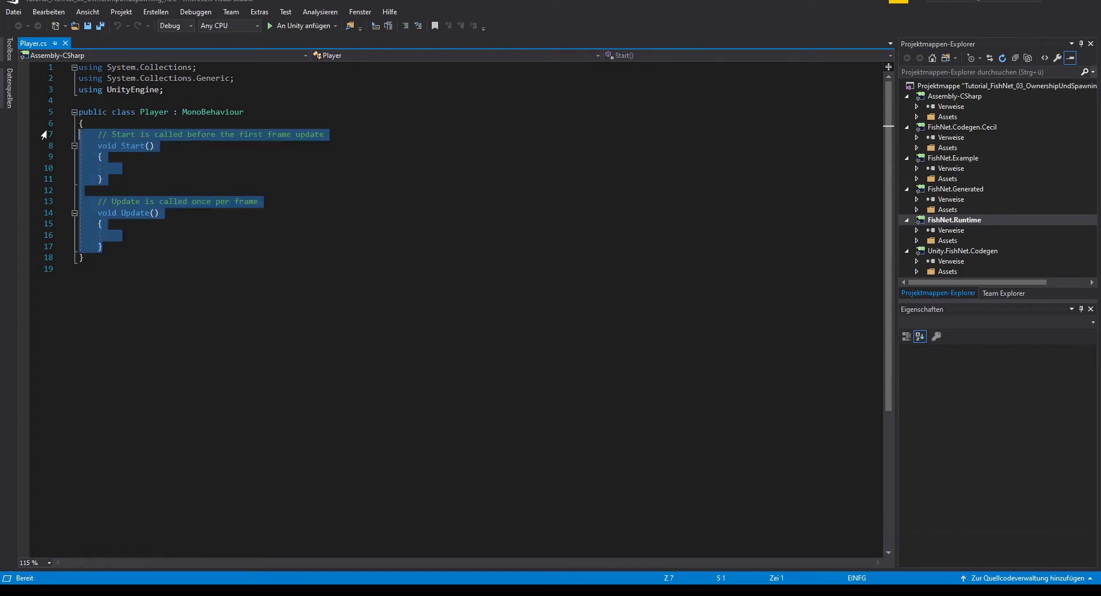
{"action": "key", "text": "Delete"}
{"action": "key", "text": "Return"}
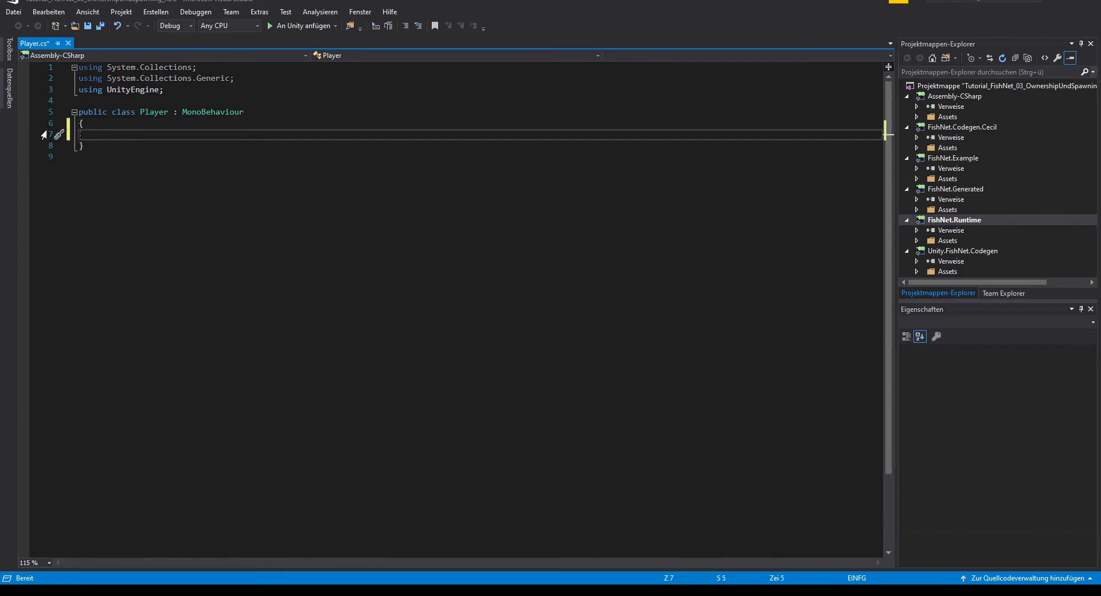
- Add an empty public override void OnStartServer() method to the Player class
{"action": "type", "text": "public ov"}
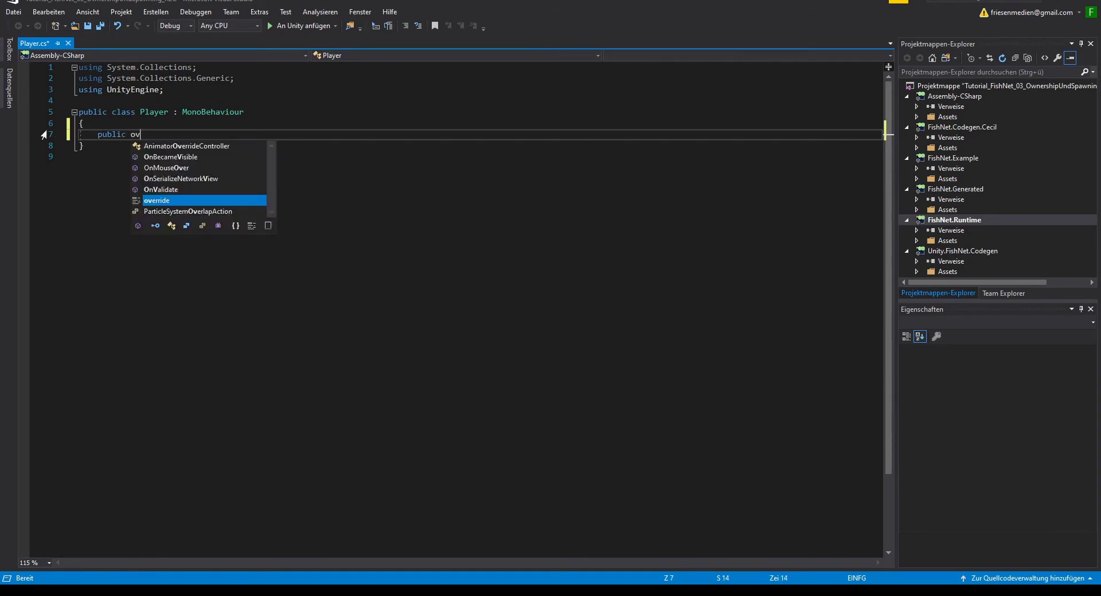
{"action": "type", "text": "erride void OnStar"}
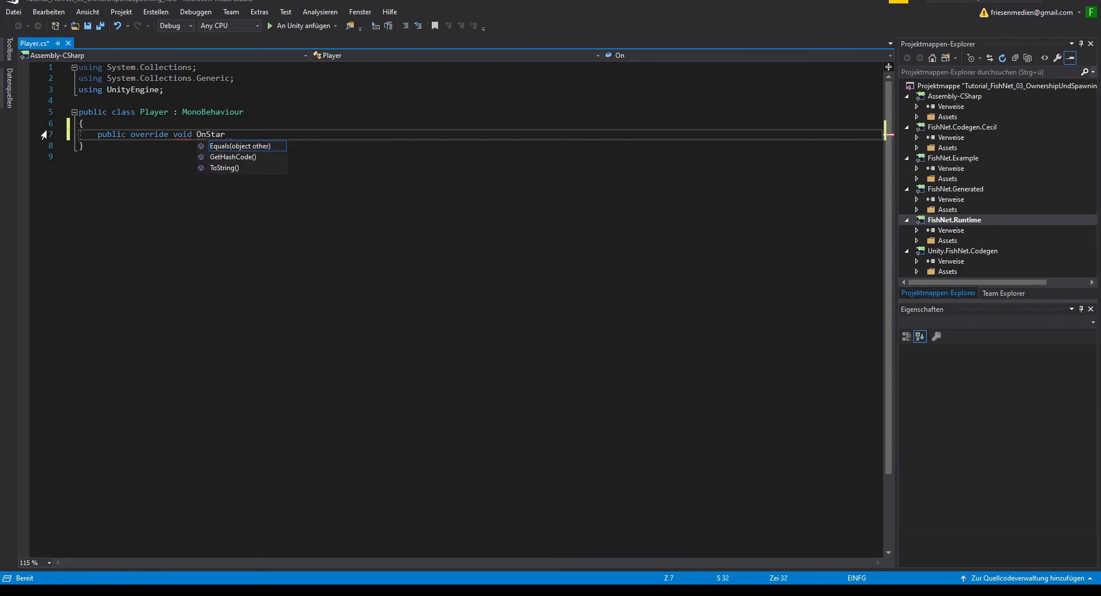
{"action": "type", "text": "tServer("}
{"action": "key", "text": "End"}
{"action": "type", "text": "{"}
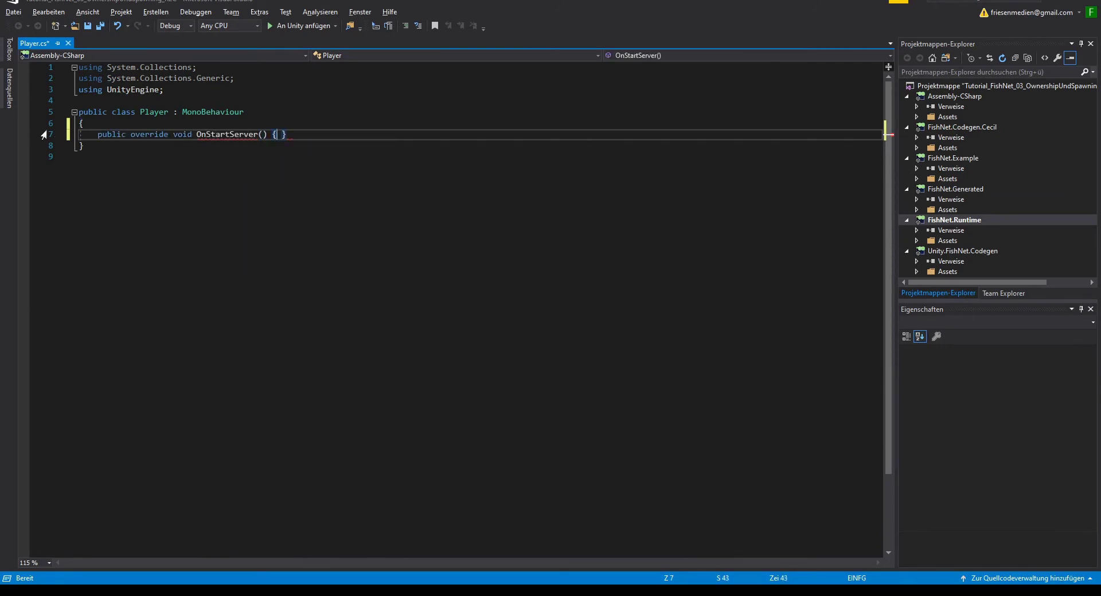
{"action": "key", "text": "Return"}
- Change Player's base class to NetworkBehaviour and add the using FishNet.Object import
{"action": "left_click_drag", "start_coordinate": [183, 112], "coordinate": [201, 112]}
{"action": "type", "text": "Network"}
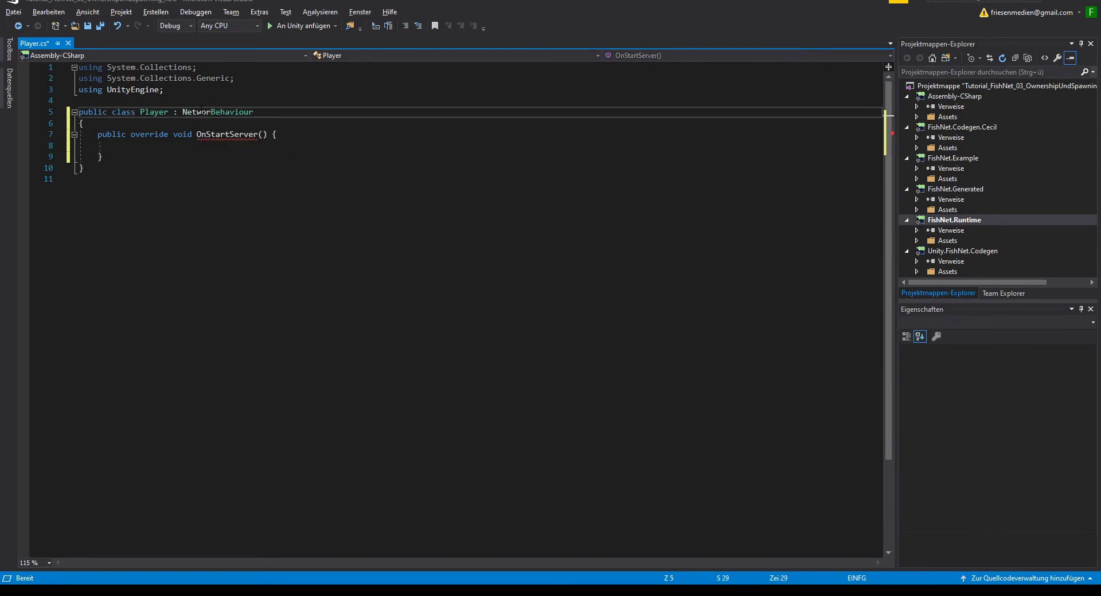
{"action": "key", "text": "ctrl+period"}
{"action": "key", "text": "Return"}
{"action": "right_click", "coordinate": [217, 145]}
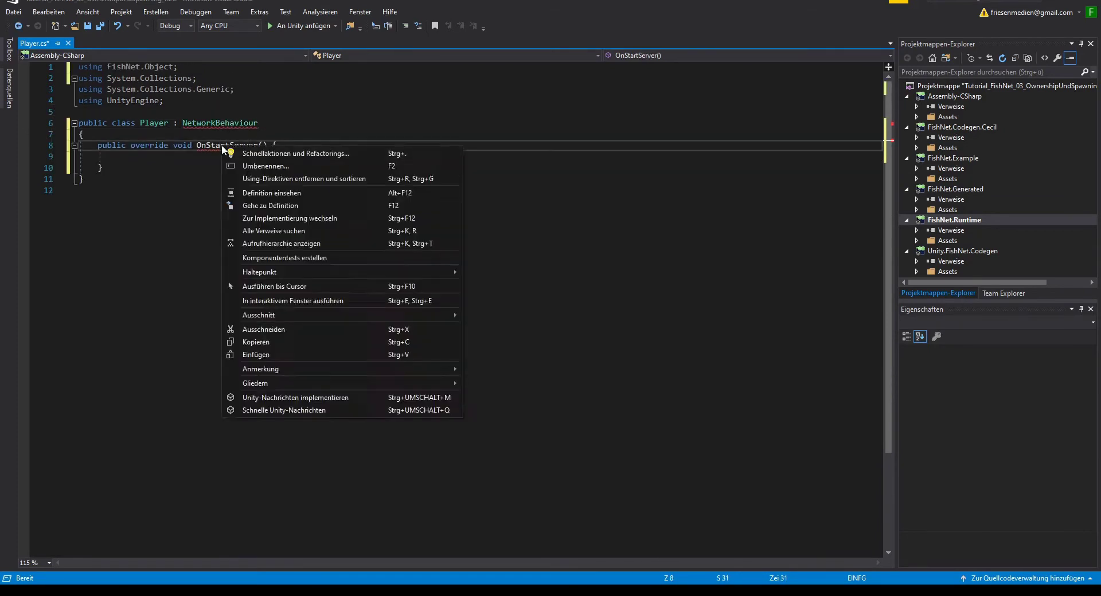
{"action": "left_click", "coordinate": [241, 154]}
{"action": "left_click", "coordinate": [152, 160]}
- Make OnStartServer call base.OnStartServer() and GameplayManager.Instance.players.Add(this), then save
{"action": "type", "text": "bas"}
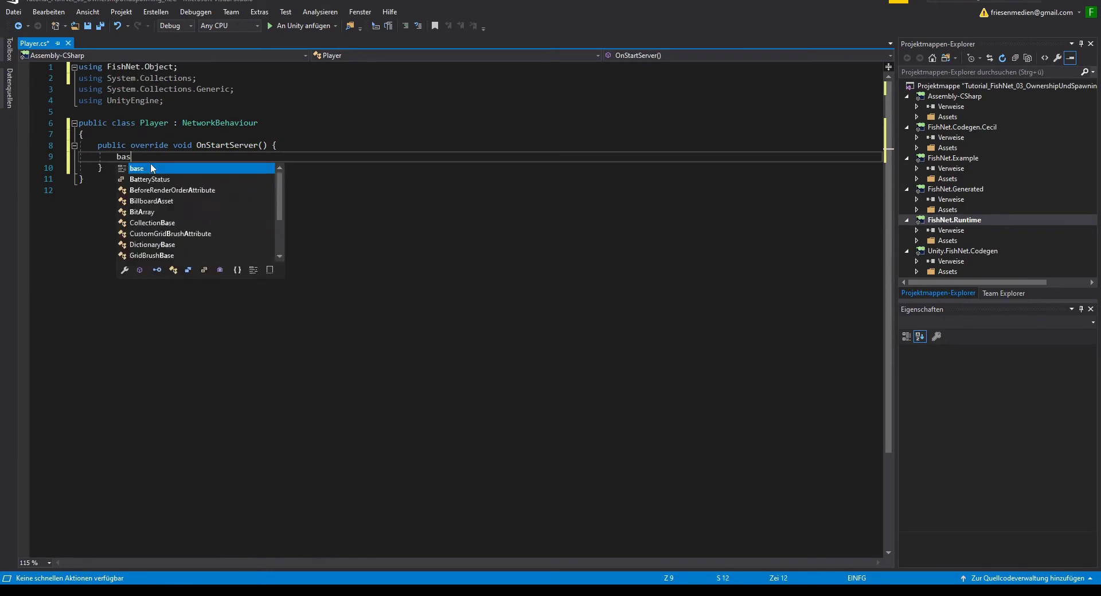
{"action": "type", "text": "e.onstart"}
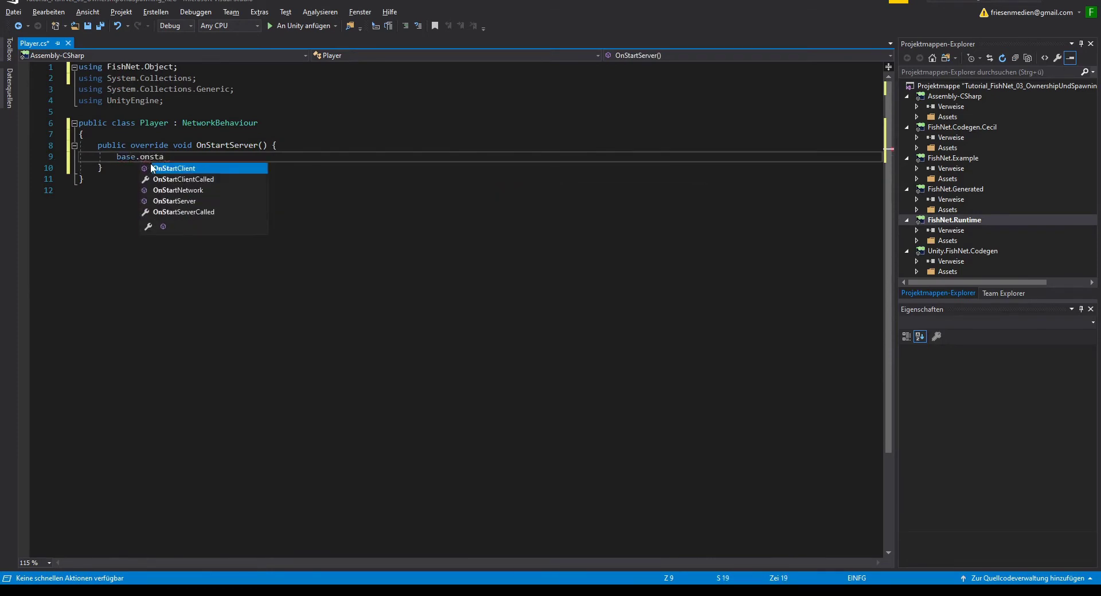
{"action": "key", "text": "Down"}
{"action": "key", "text": "Down"}
{"action": "key", "text": "Down"}
{"action": "key", "text": "Tab"}
{"action": "type", "text": "();"}
{"action": "key", "text": "Return"}
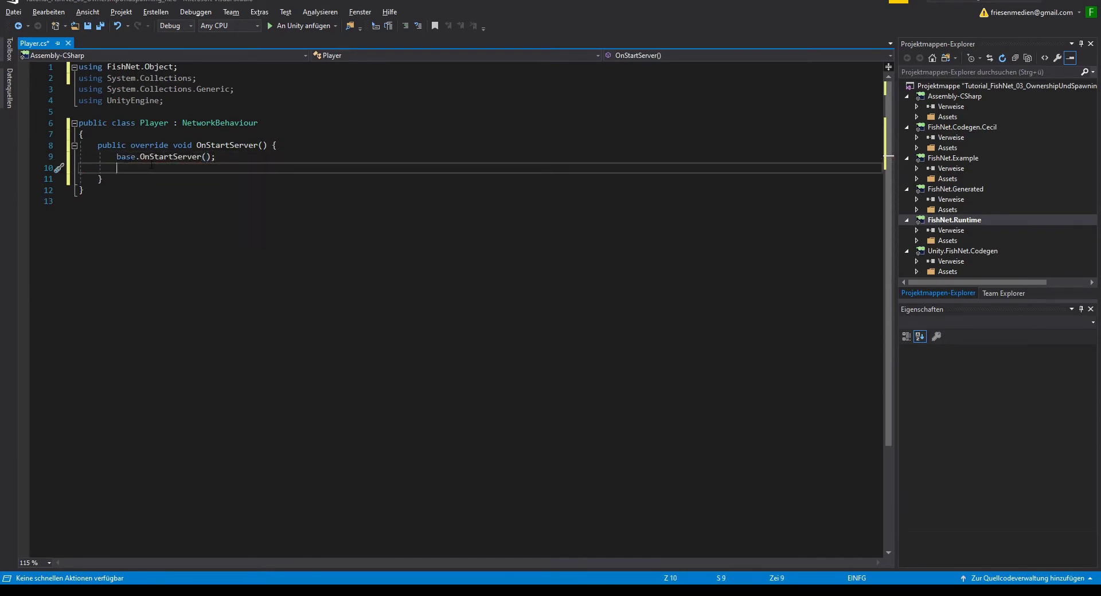
{"action": "key", "text": "Return"}
{"action": "type", "text": "Gameplay"}
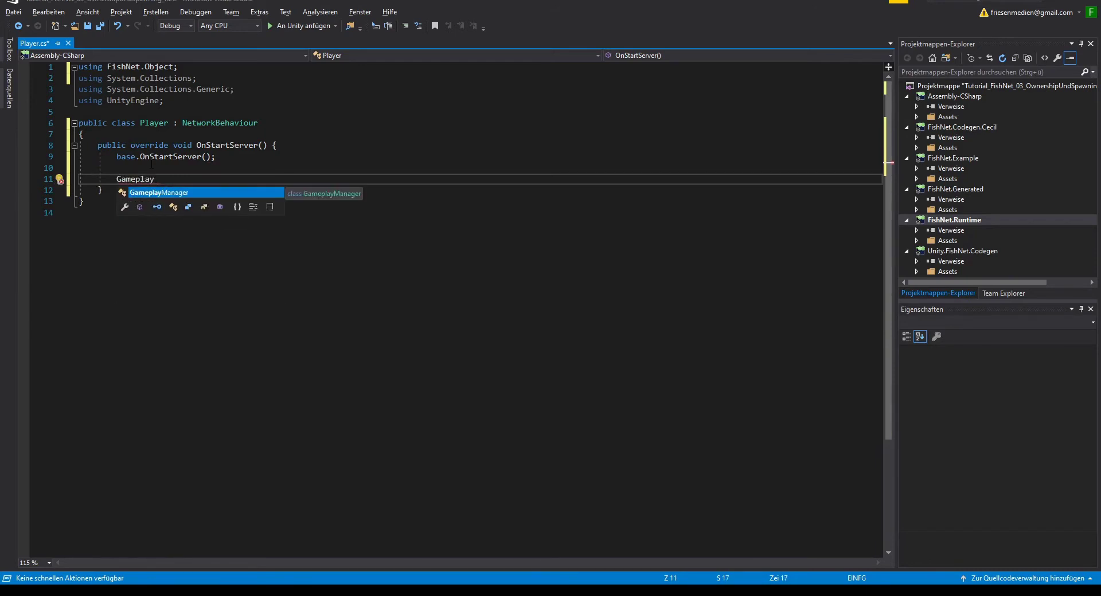
{"action": "type", "text": "Manager.instance"}
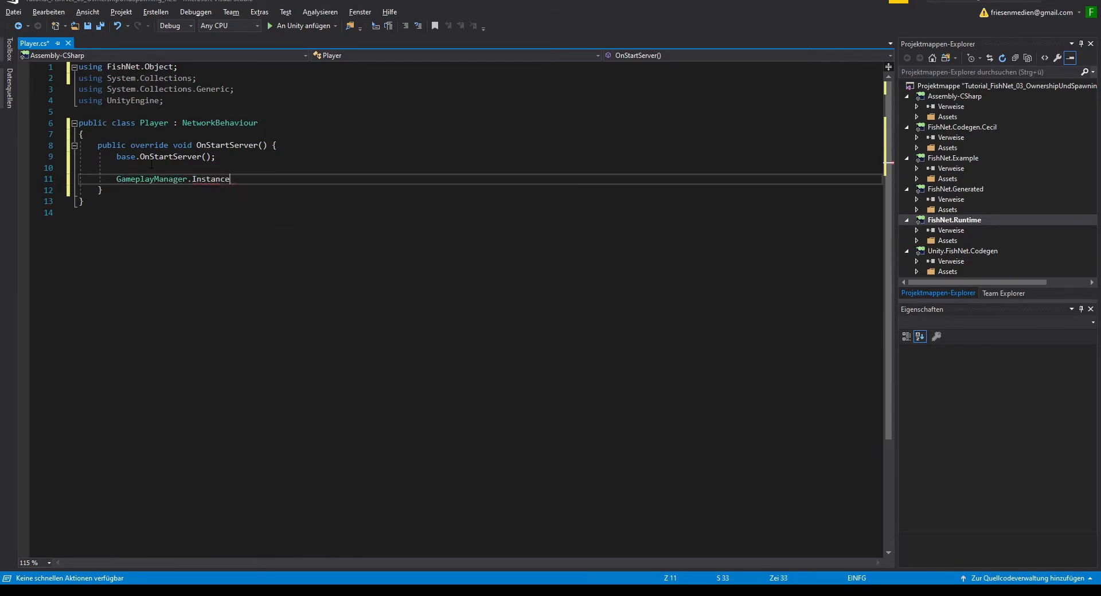
{"action": "type", "text": ".players.Add("}
{"action": "type", "text": "this);"}
{"action": "key", "text": "ctrl+s"}
{"action": "key", "text": "Up"}
{"action": "key", "text": "Up"}
{"action": "key", "text": "Up"}
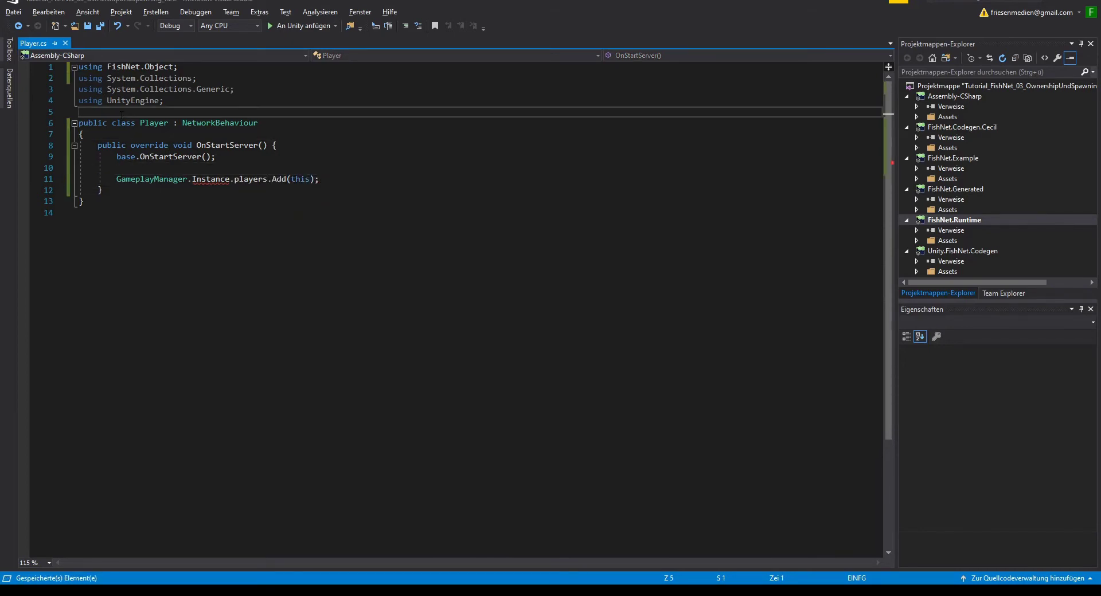
- Open GameplayManager.cs and delete the default Start and Update methods
{"action": "key", "text": "alt+Tab"}
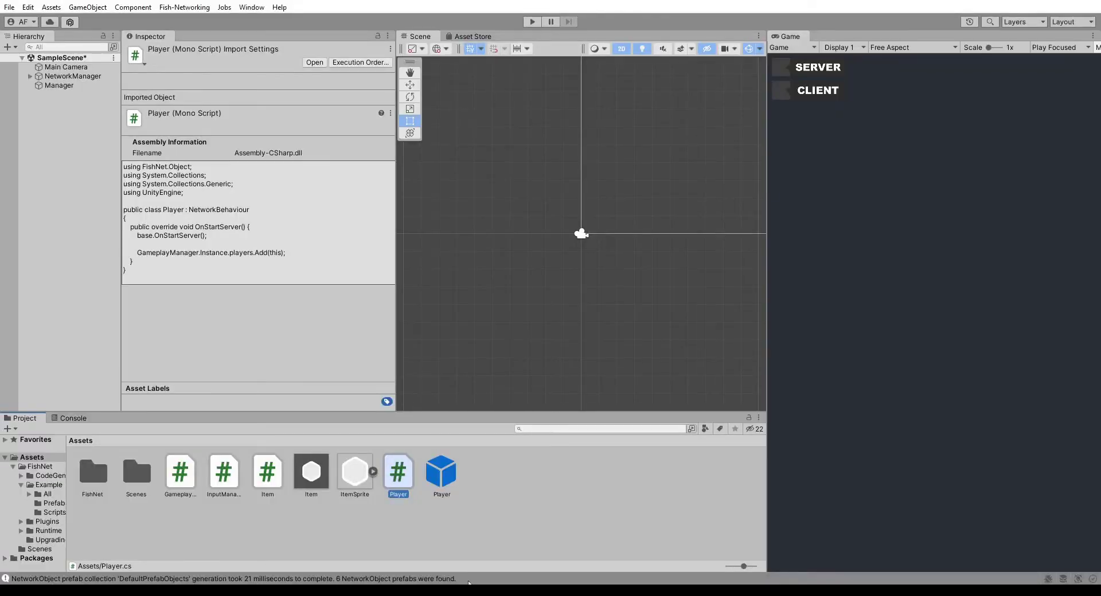
{"action": "double_click", "coordinate": [183, 469]}
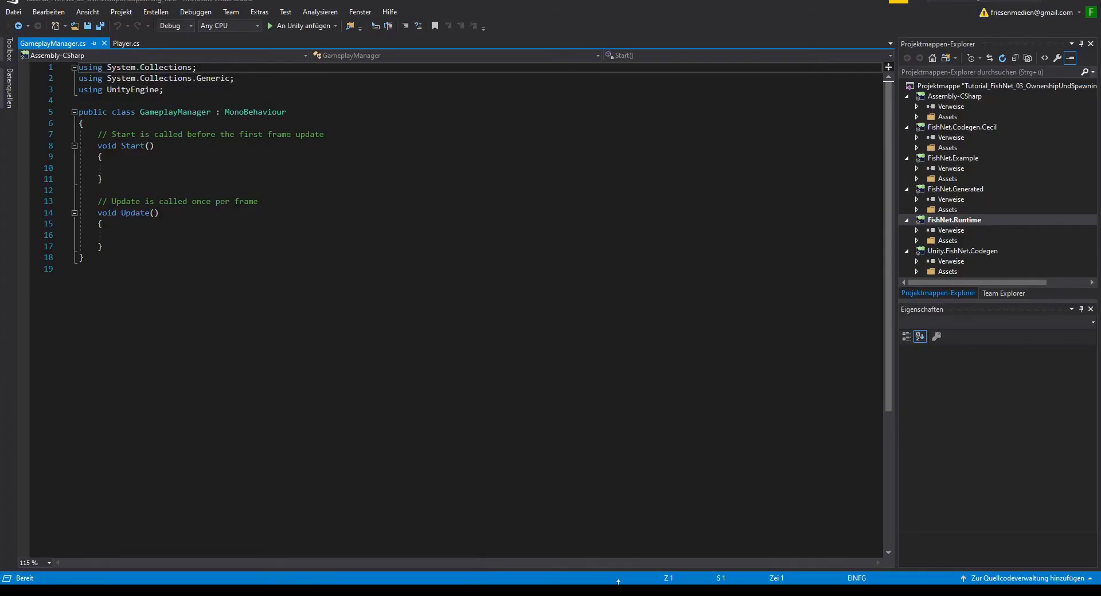
{"action": "left_click", "coordinate": [170, 228]}
{"action": "left_click_drag", "start_coordinate": [117, 249], "coordinate": [66, 140]}
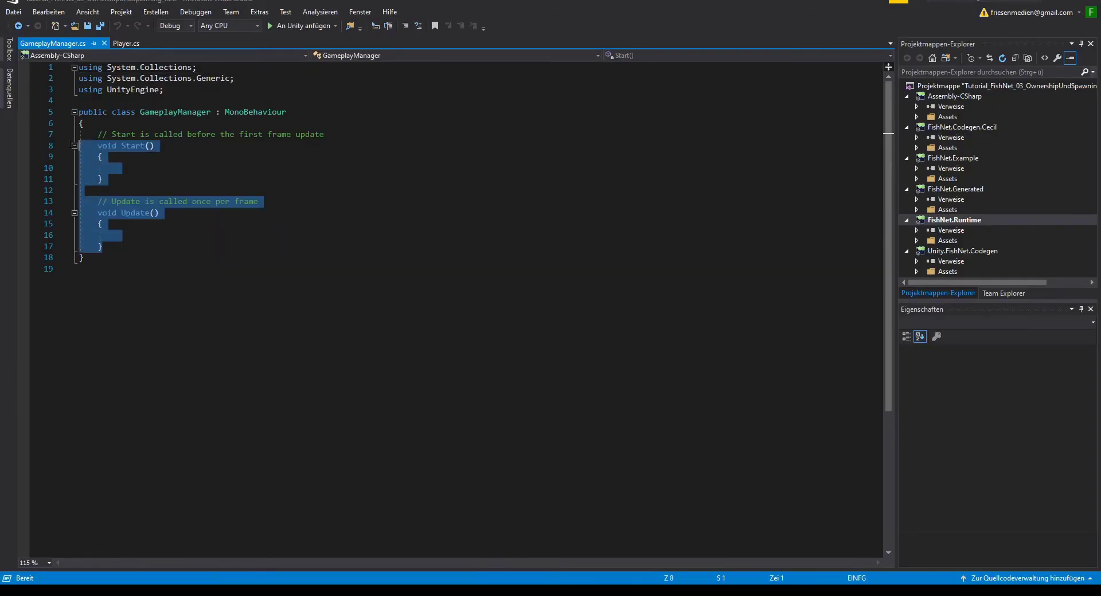
{"action": "key", "text": "Delete"}
{"action": "key", "text": "Return"}
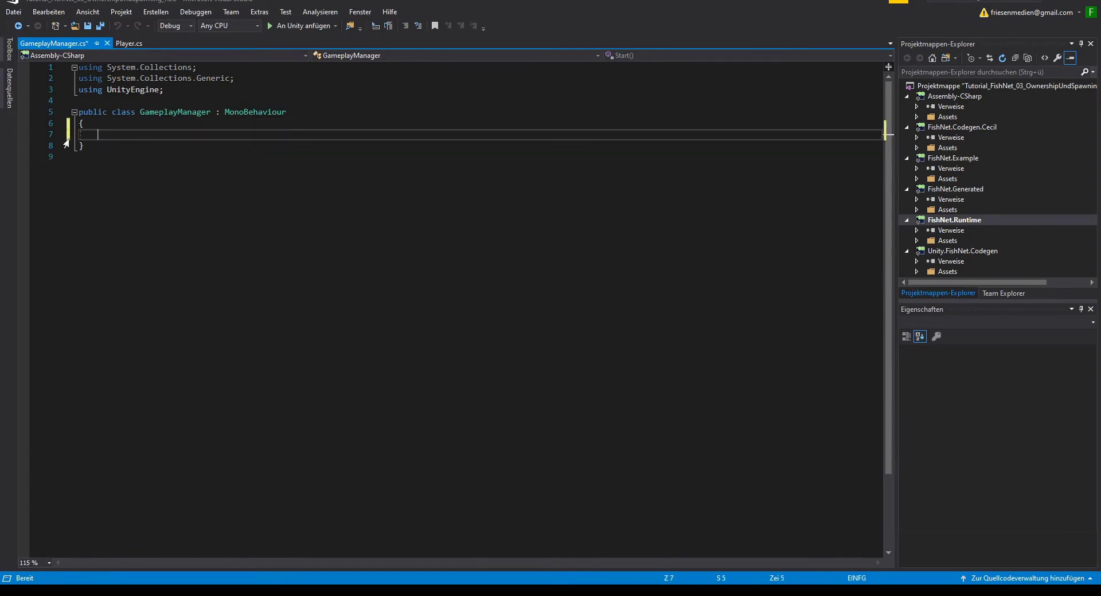
- Change GameplayManager's base class to NetworkBehaviour, add using FishNet.Object, and save
{"action": "left_click_drag", "start_coordinate": [224, 112], "coordinate": [243, 111]}
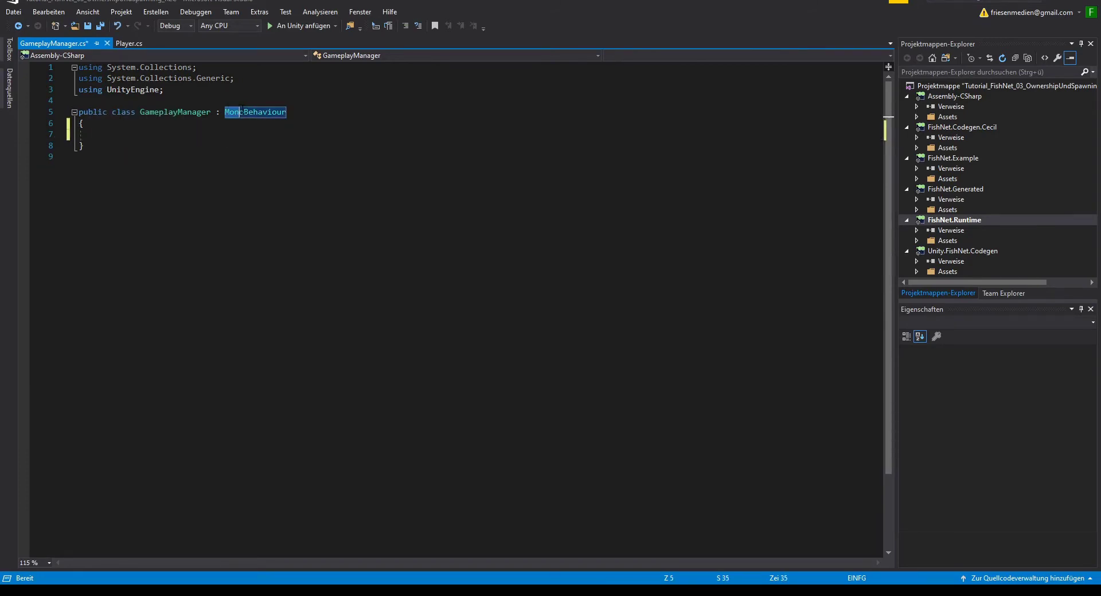
{"action": "key", "text": "BackSpace"}
{"action": "type", "text": "Net"}
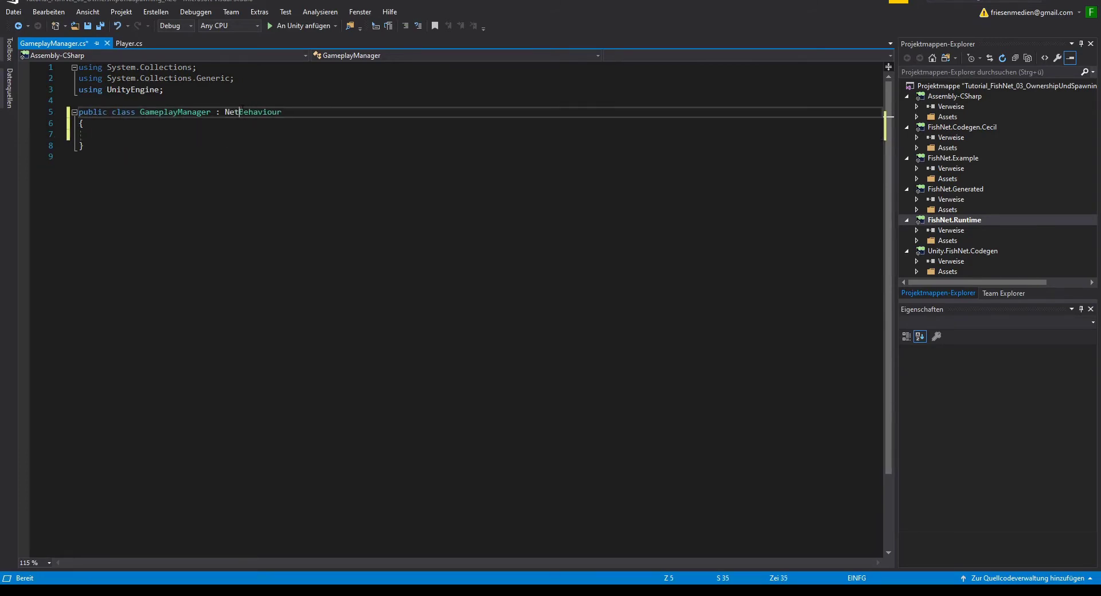
{"action": "type", "text": "work"}
{"action": "right_click", "coordinate": [284, 113]}
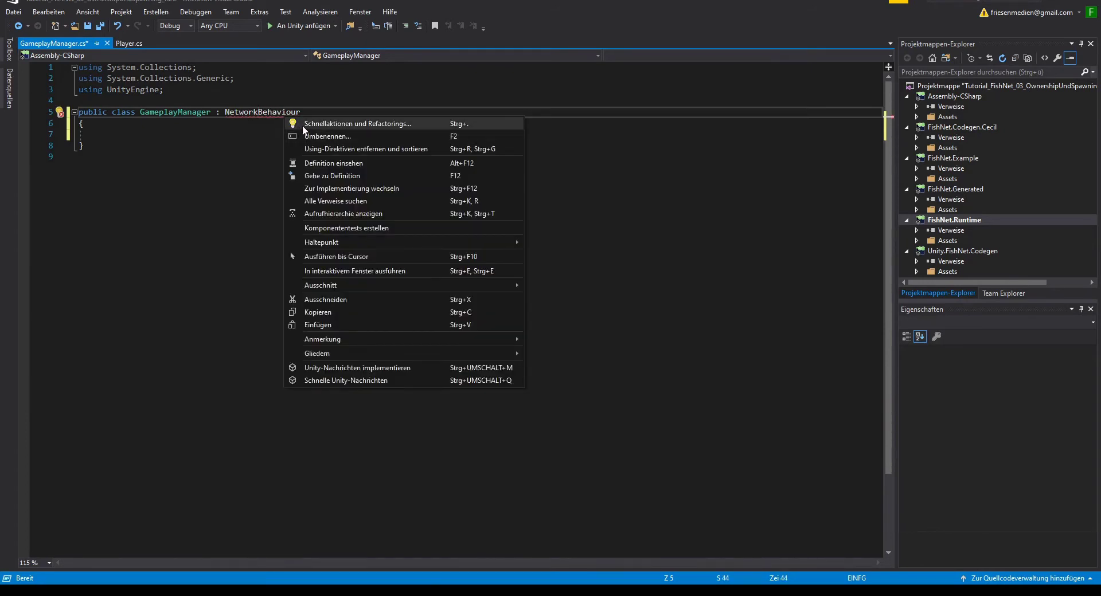
{"action": "left_click", "coordinate": [303, 124]}
{"action": "left_click", "coordinate": [68, 124]}
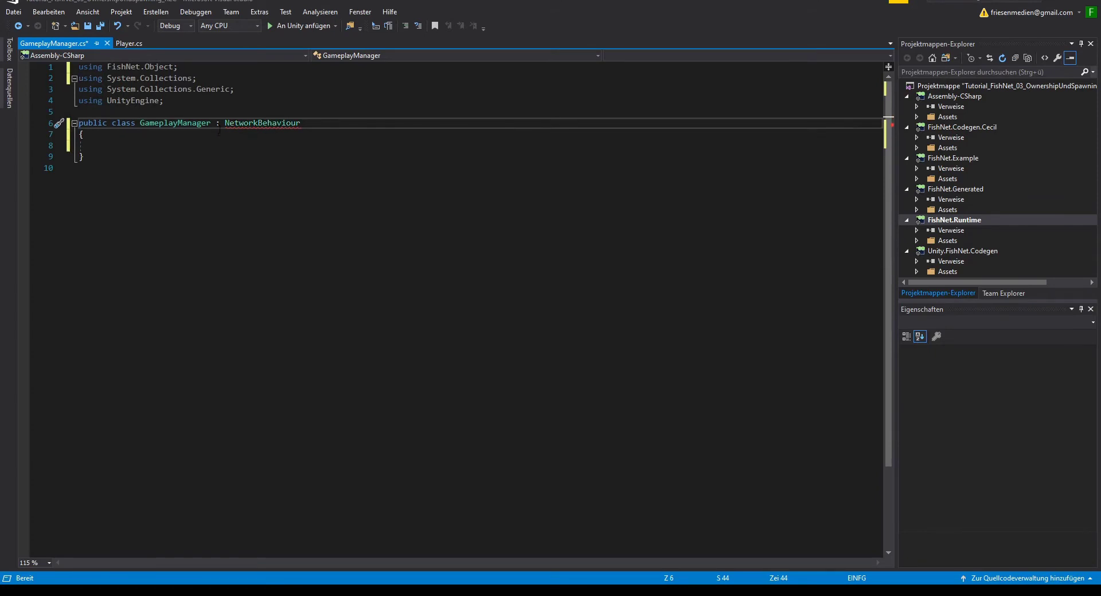
{"action": "left_click", "coordinate": [170, 146]}
{"action": "key", "text": "ctrl+s"}
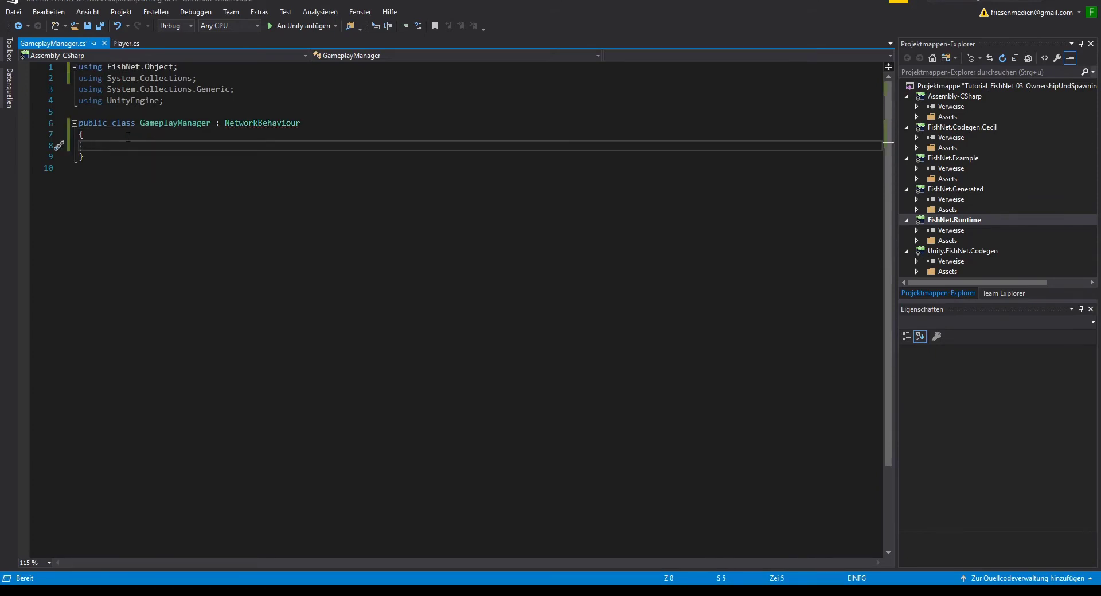
- Declare public readonly SyncList<Player> players = new SyncList<Player>(); in GameplayManager
{"action": "type", "text": "publ"}
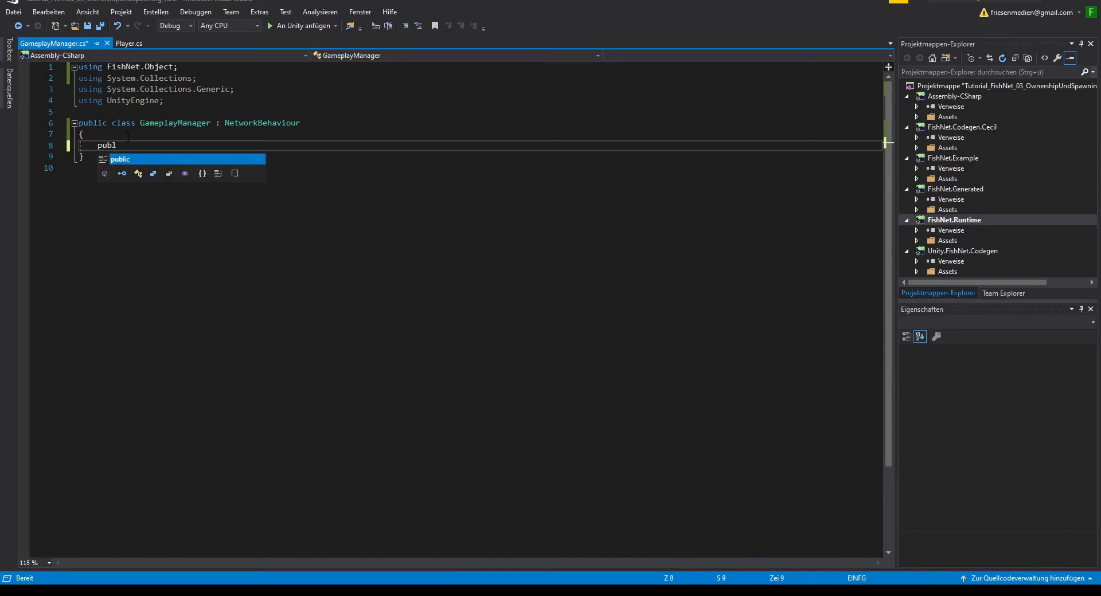
{"action": "type", "text": "ic readonly "}
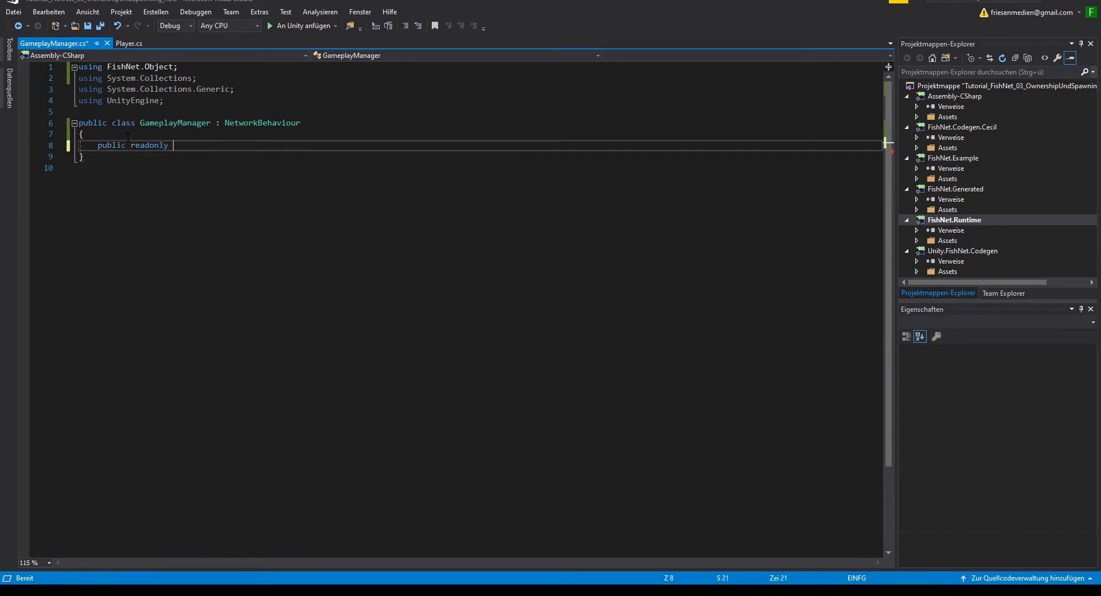
{"action": "type", "text": "SyncLKist"}
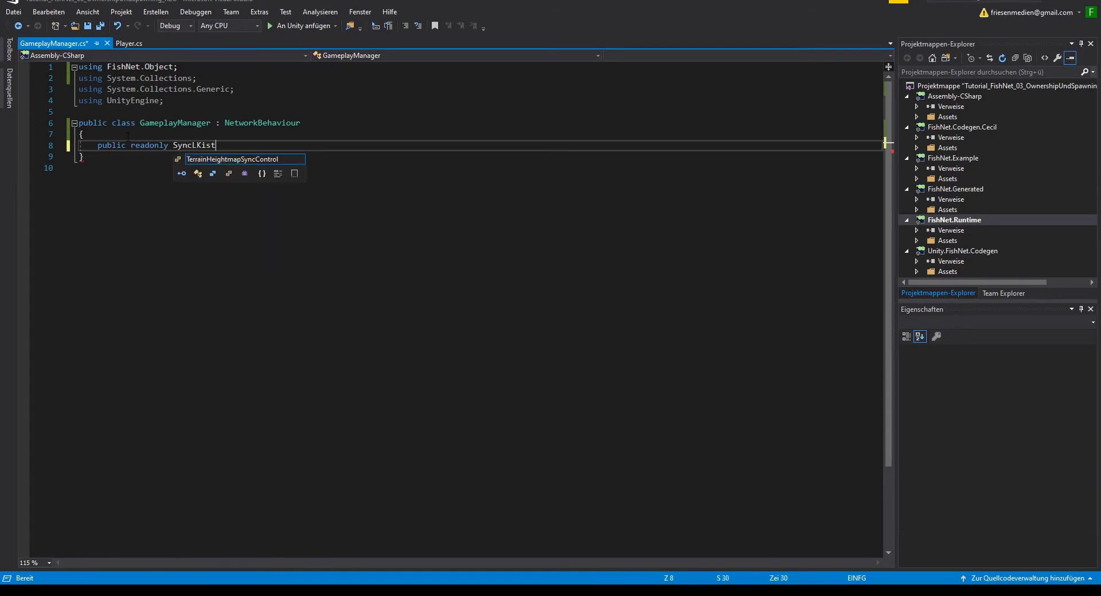
{"action": "key", "text": "BackSpace"}
{"action": "key", "text": "BackSpace"}
{"action": "key", "text": "BackSpace"}
{"action": "type", "text": "ly SyncLi"}
{"action": "type", "text": "st<P"}
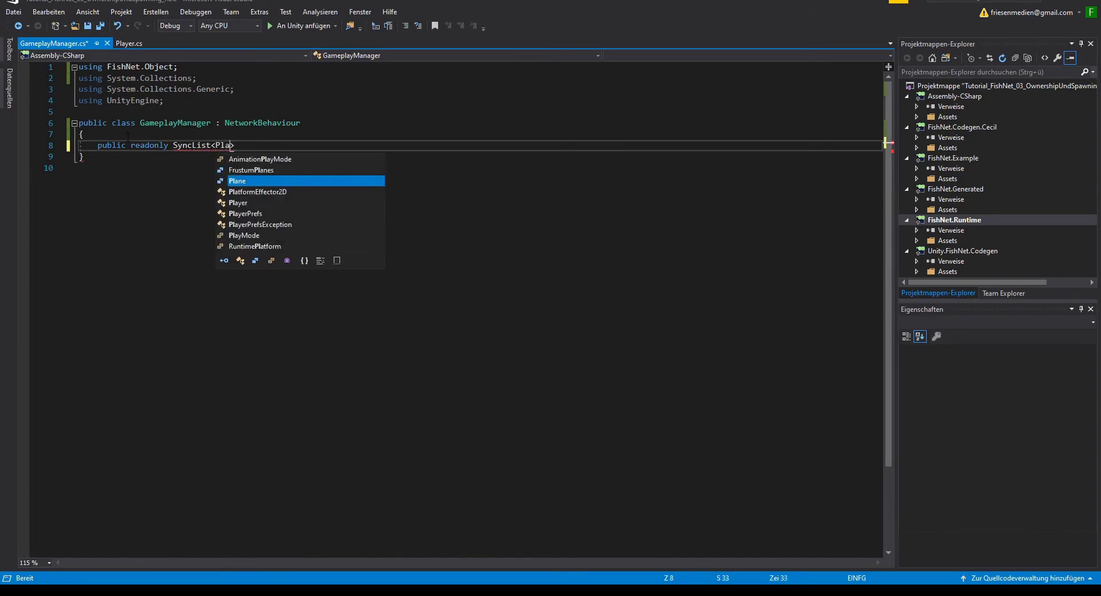
{"action": "type", "text": "layer>"}
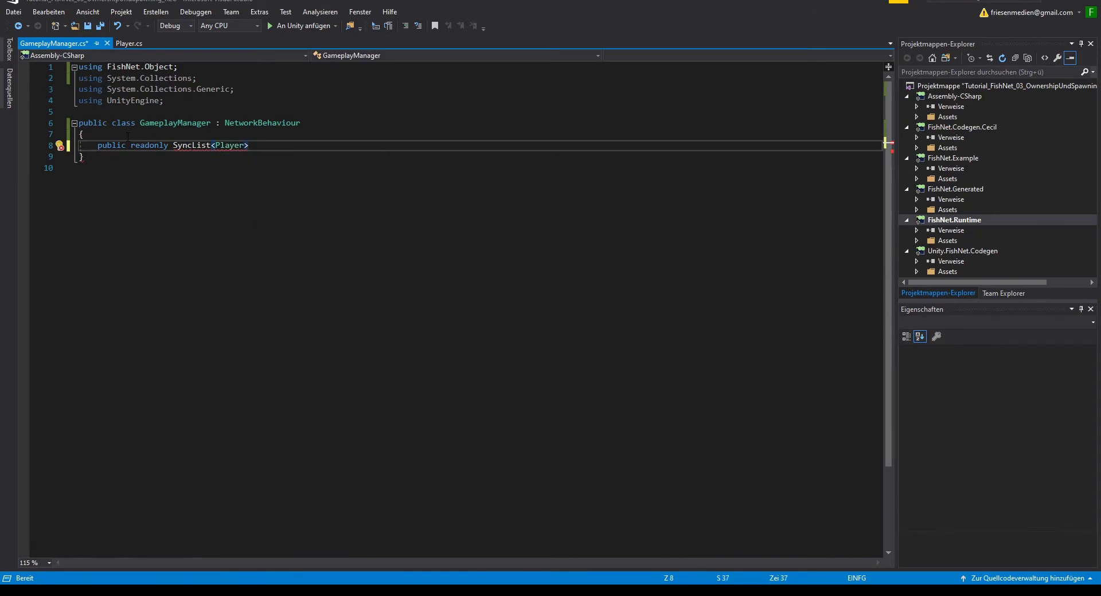
{"action": "type", "text": " players"}
{"action": "type", "text": " = "}
{"action": "type", "text": "new S"}
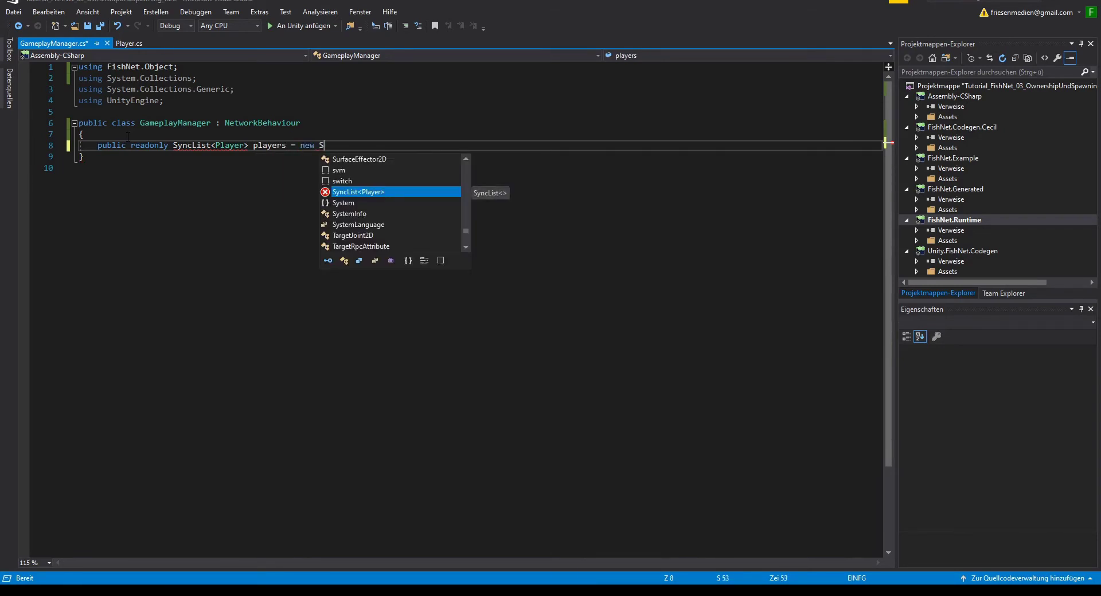
{"action": "key", "text": "Tab"}
{"action": "type", "text": ";"}
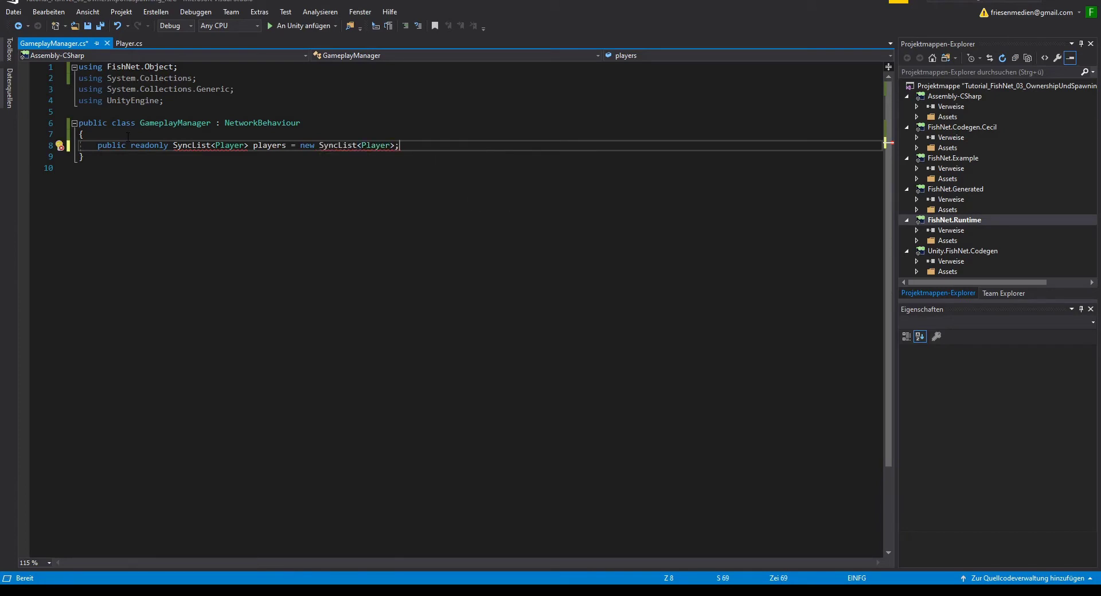
{"action": "type", "text": "()"}
- Add the using FishNet.Object.Synchronizing import so SyncList resolves
{"action": "right_click", "coordinate": [196, 147]}
{"action": "left_click", "coordinate": [227, 159]}
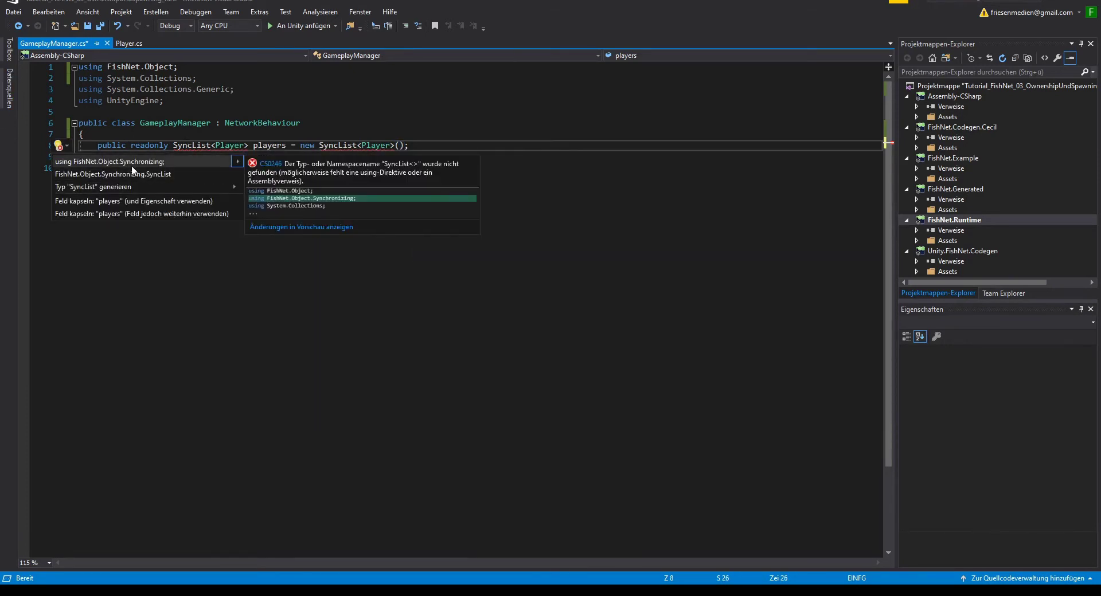
{"action": "left_click", "coordinate": [133, 163]}
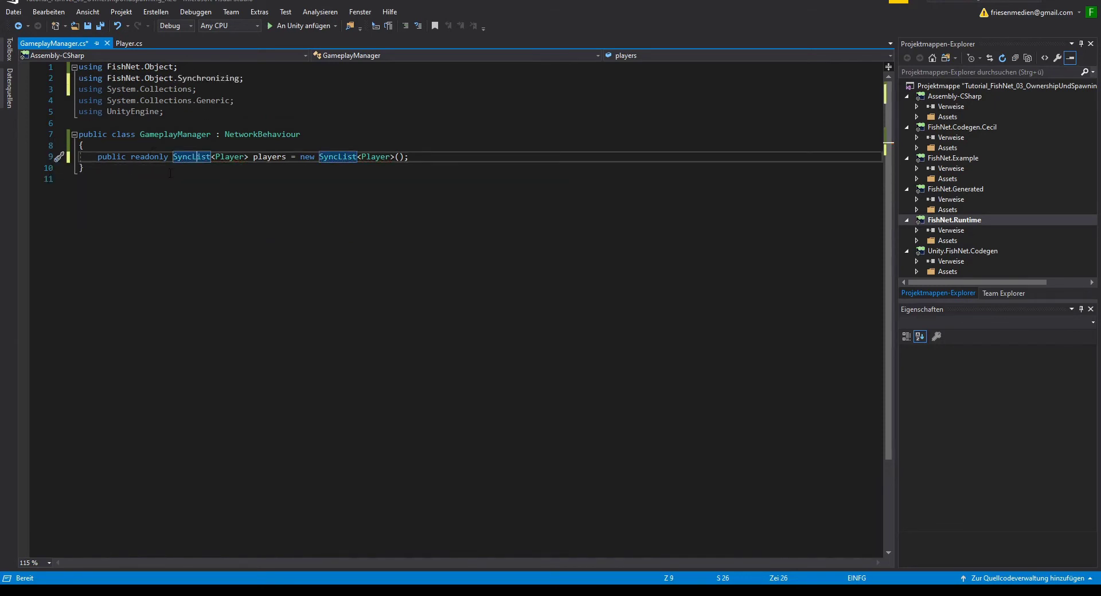
- Add a [field: SyncObject] attribute above the players field and save
{"action": "left_click", "coordinate": [153, 147]}
{"action": "key", "text": "Return"}
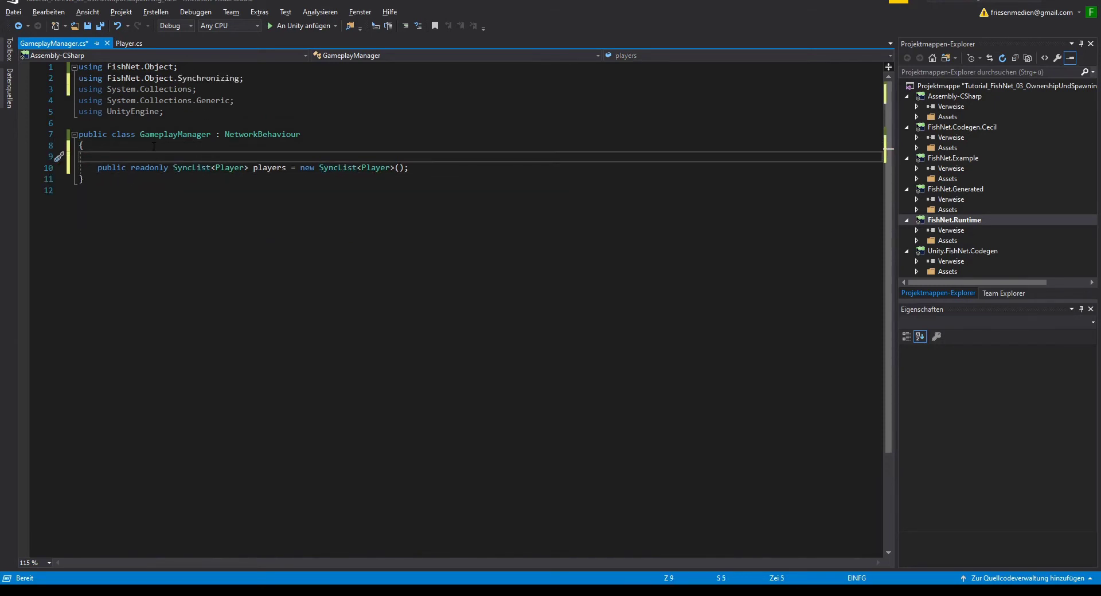
{"action": "type", "text": "[pub"}
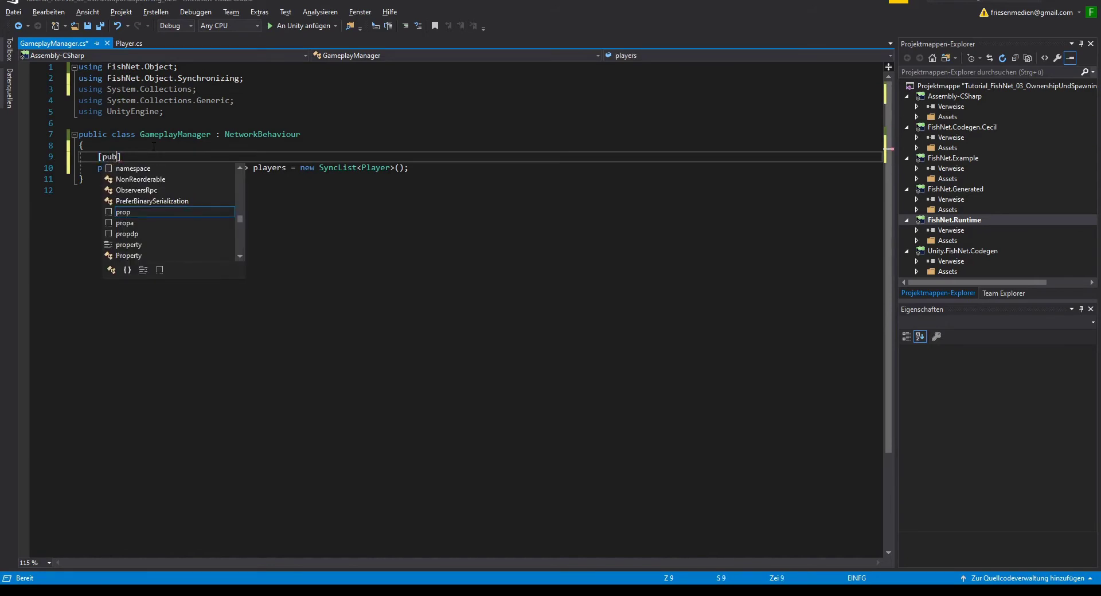
{"action": "key", "text": "BackSpace"}
{"action": "key", "text": "BackSpace"}
{"action": "key", "text": "BackSpace"}
{"action": "type", "text": "field: "}
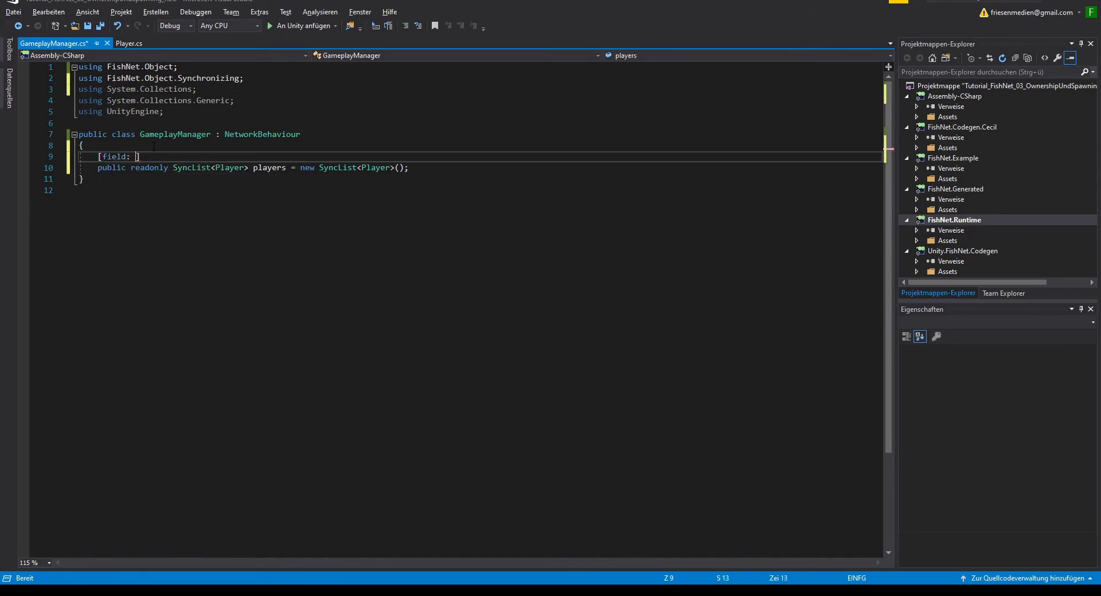
{"action": "type", "text": "sync"}
{"action": "key", "text": "Tab"}
{"action": "key", "text": "ctrl+s"}
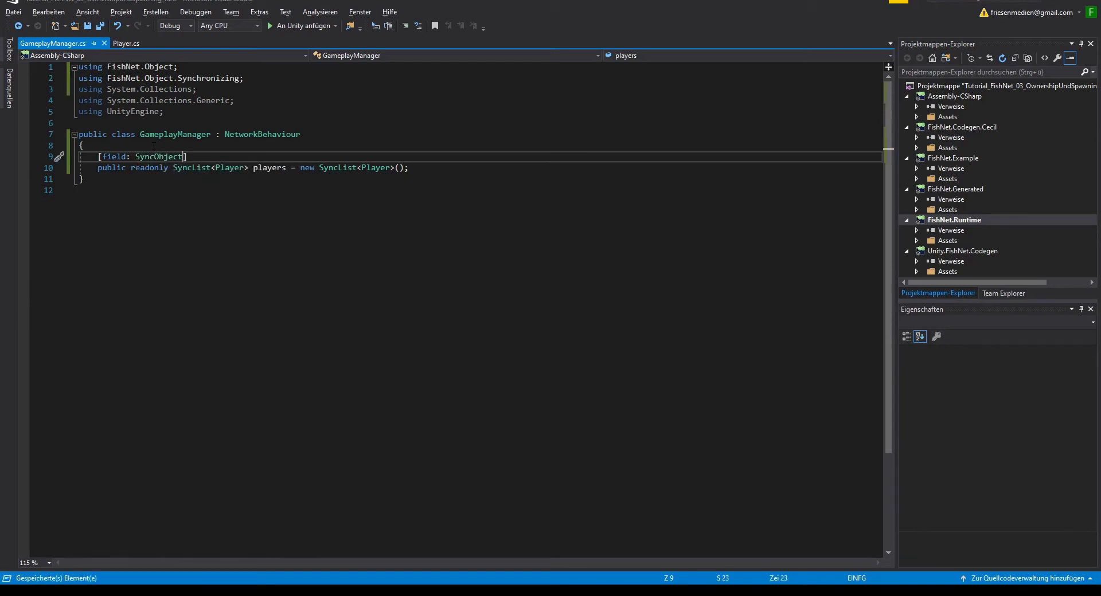
- Insert blank lines above the SyncObject attribute and check the attribute and SyncList type
{"action": "key", "text": "Home"}
{"action": "key", "text": "Return"}
{"action": "key", "text": "Return"}
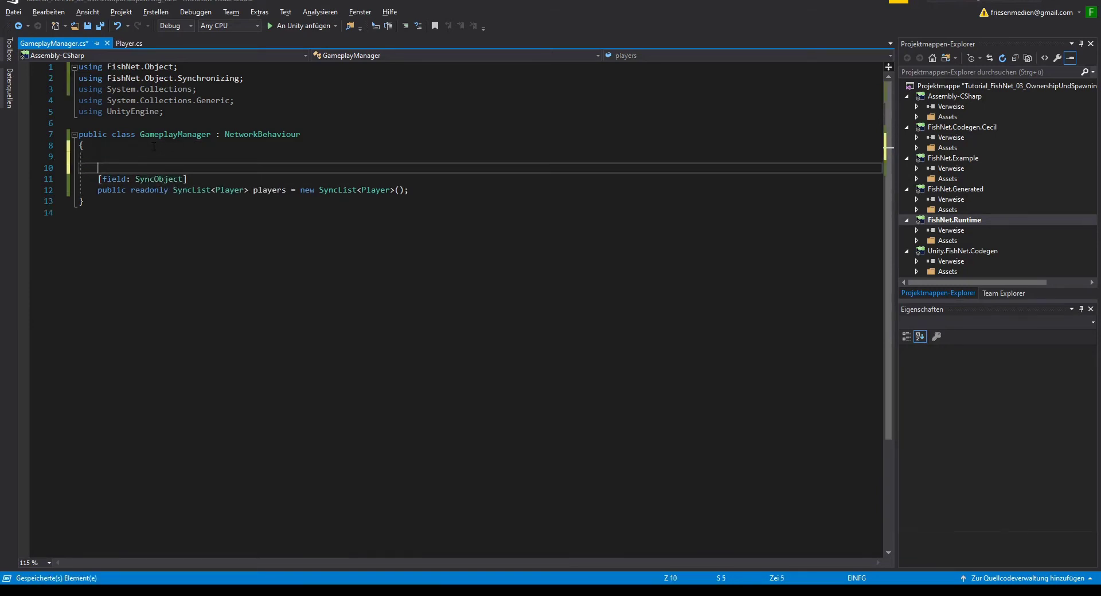
{"action": "key", "text": "Up"}
{"action": "key", "text": "Up"}
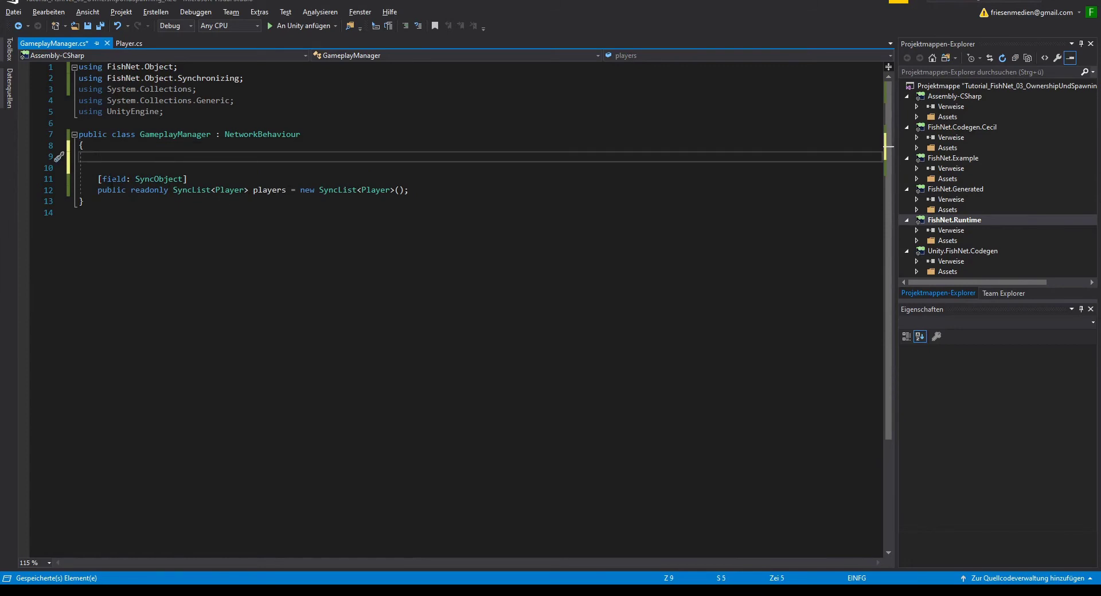
{"action": "key", "text": "Down"}
{"action": "key", "text": "Down"}
{"action": "key", "text": "End"}
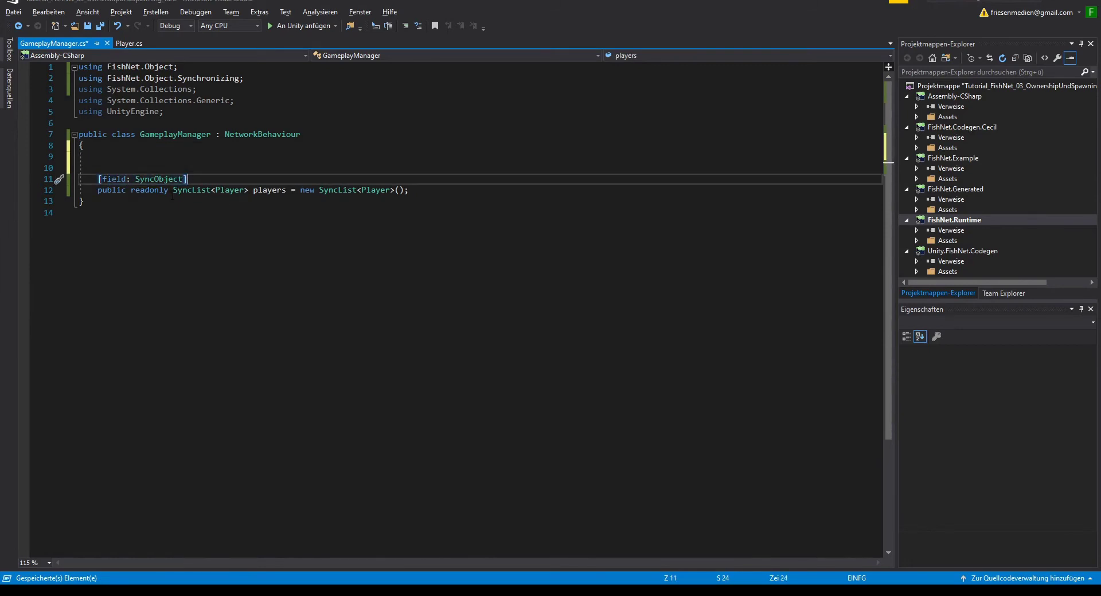
{"action": "key", "text": "Down"}
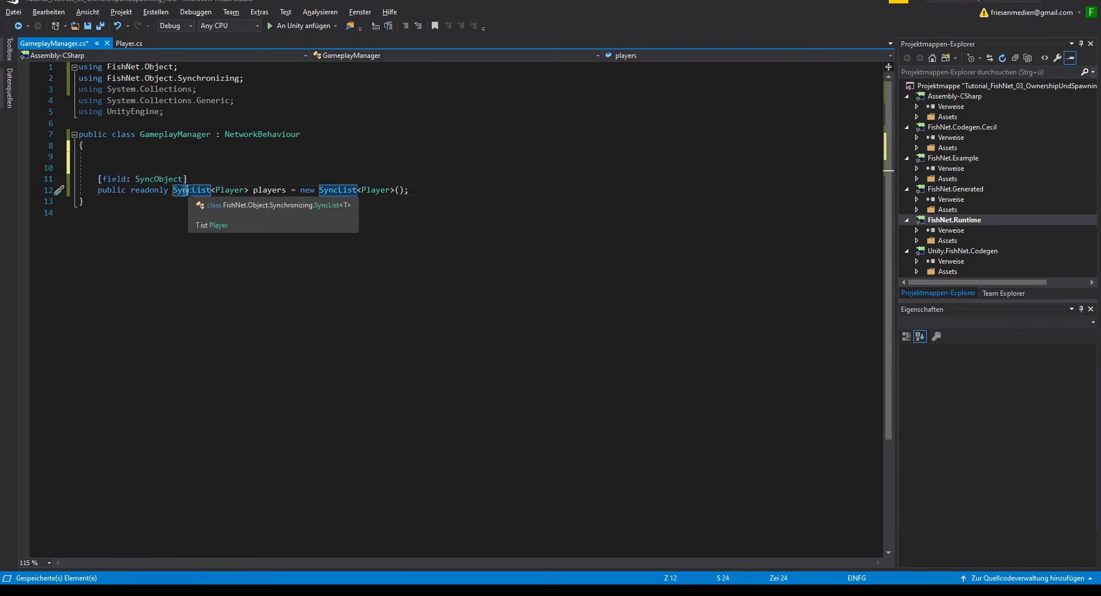
{"action": "left_click", "coordinate": [173, 178]}
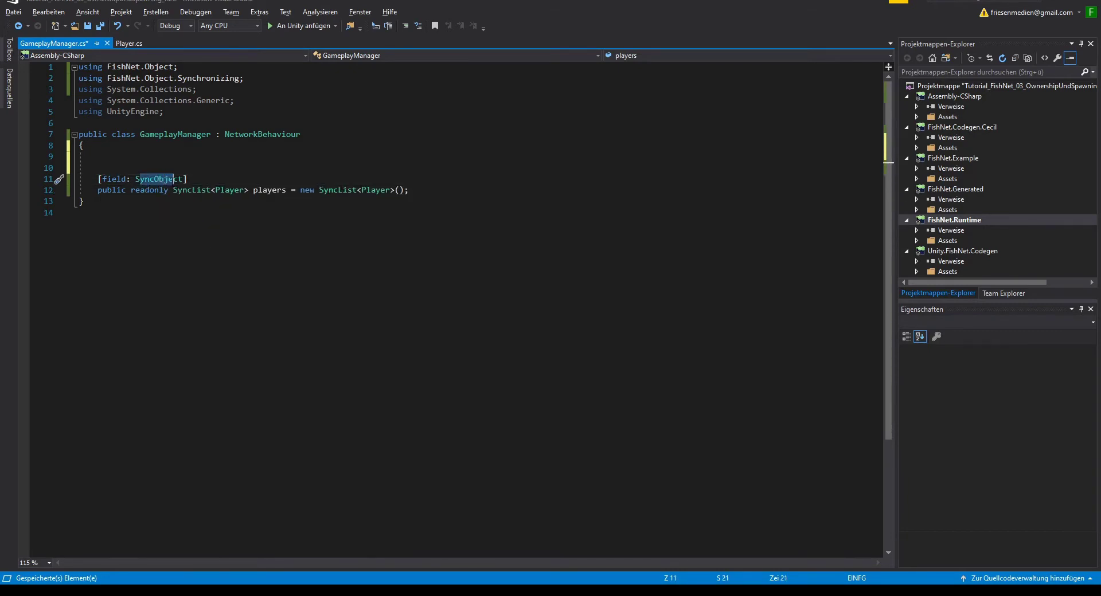
{"action": "left_click", "coordinate": [181, 191]}
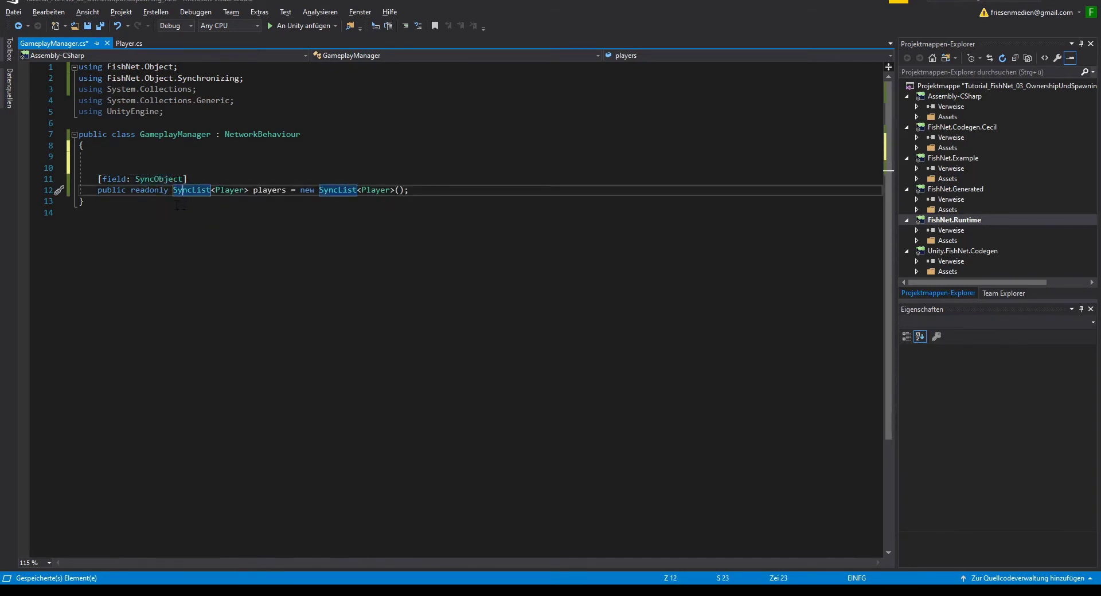
{"action": "key", "text": "Up"}
{"action": "key", "text": "Up"}
{"action": "key", "text": "Up"}
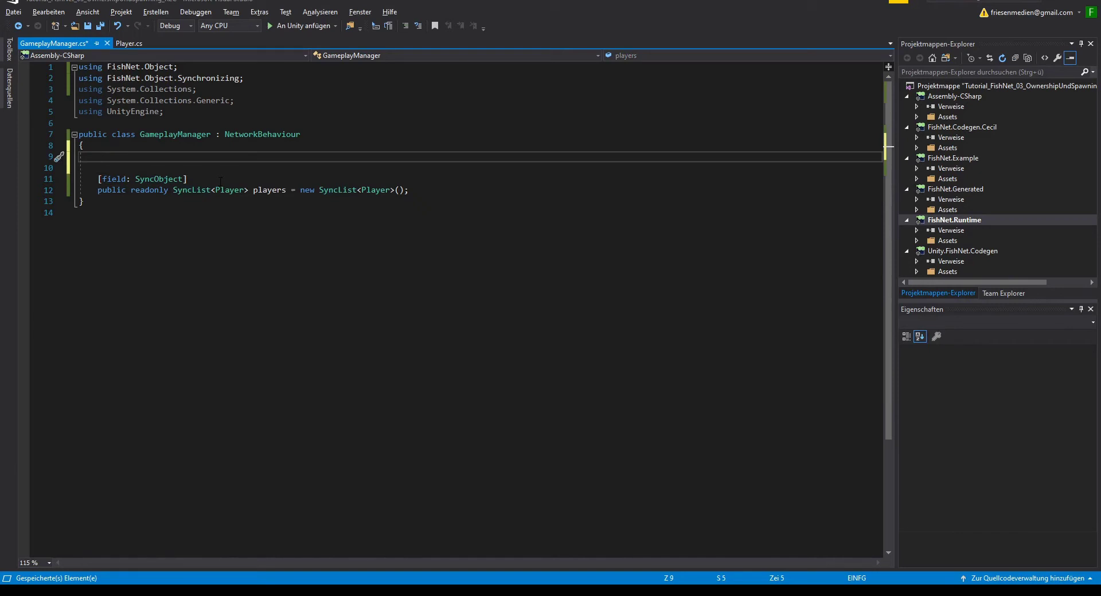
- Declare a public GameplayManager Instance field
{"action": "type", "text": "public "}
{"action": "type", "text": "Gam"}
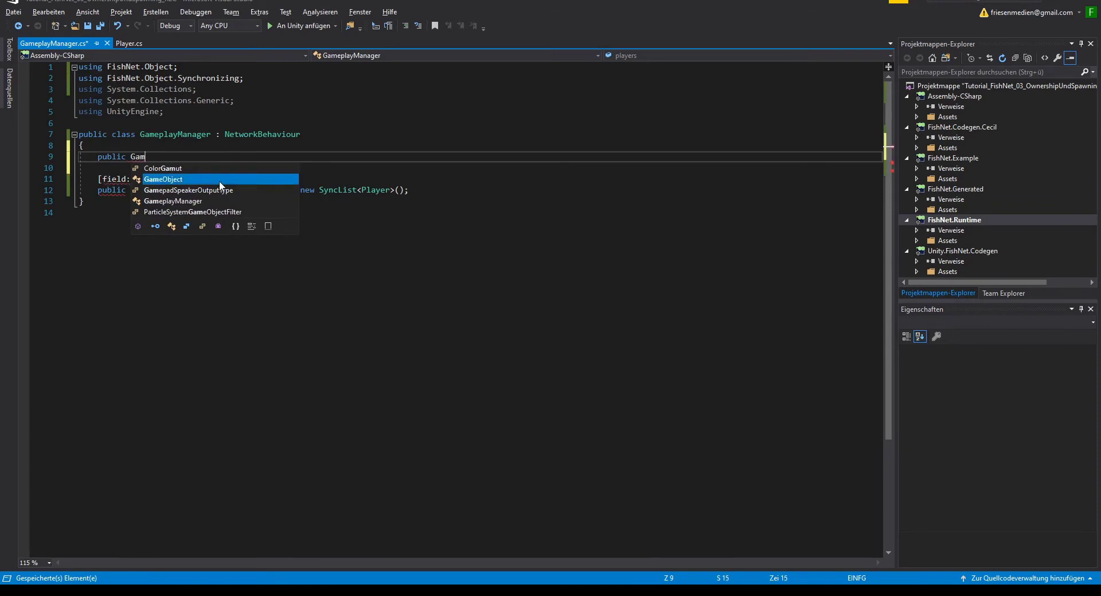
{"action": "type", "text": "pla"}
{"action": "type", "text": "l"}
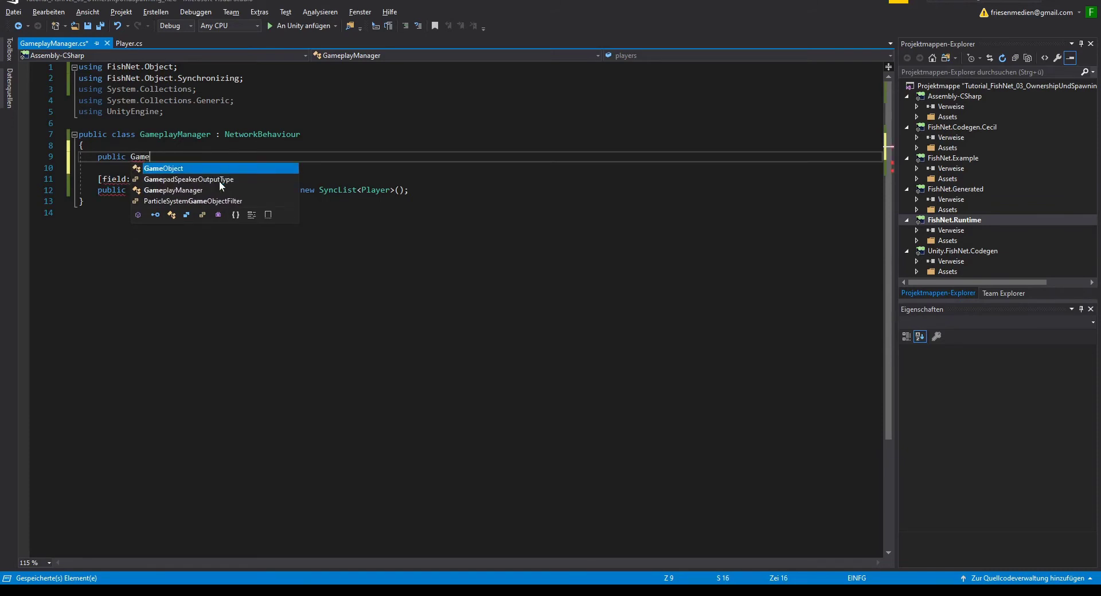
{"action": "key", "text": "Tab"}
{"action": "type", "text": "Ins"}
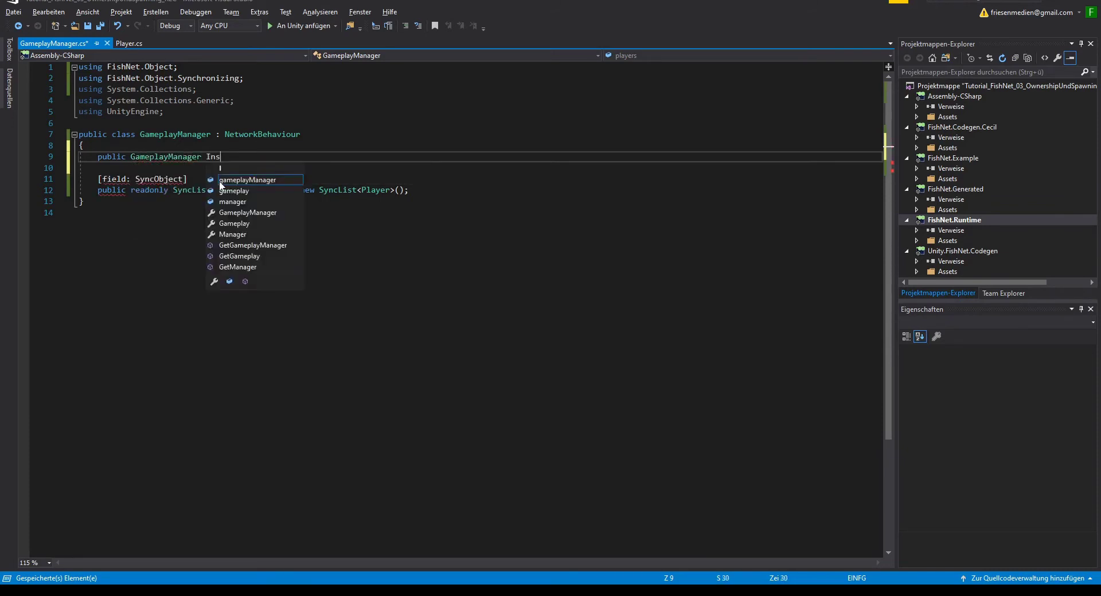
{"action": "type", "text": "tan"}
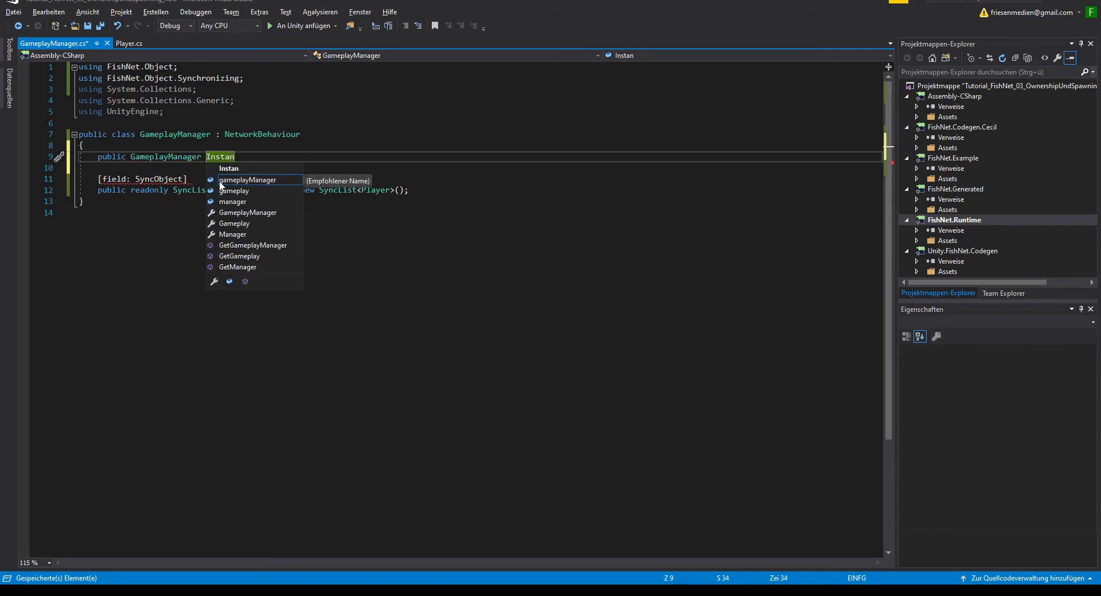
{"action": "type", "text": "ce;"}
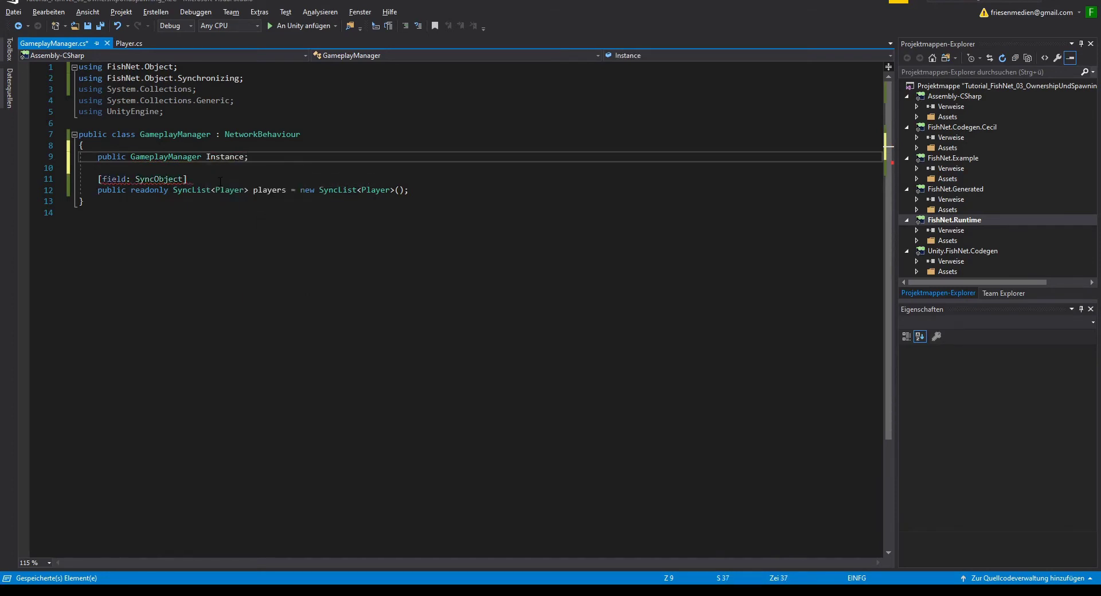
- Add a private Awake() method that sets Instance = this, fixing the 'private' typo, and save
{"action": "left_click", "coordinate": [418, 195]}
{"action": "key", "text": "Return"}
{"action": "key", "text": "Return"}
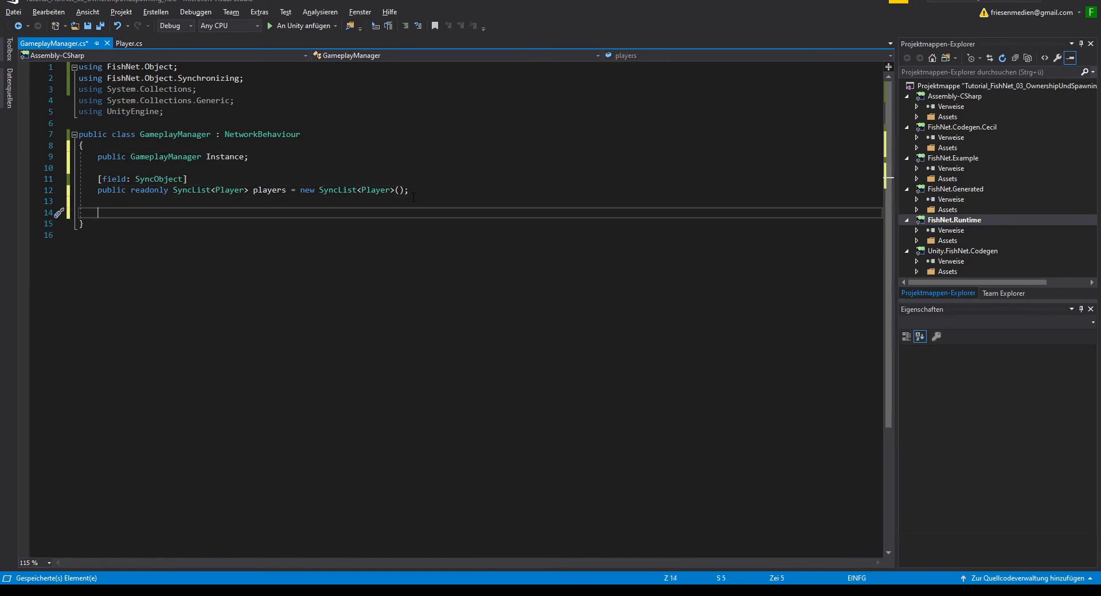
{"action": "type", "text": "aw"}
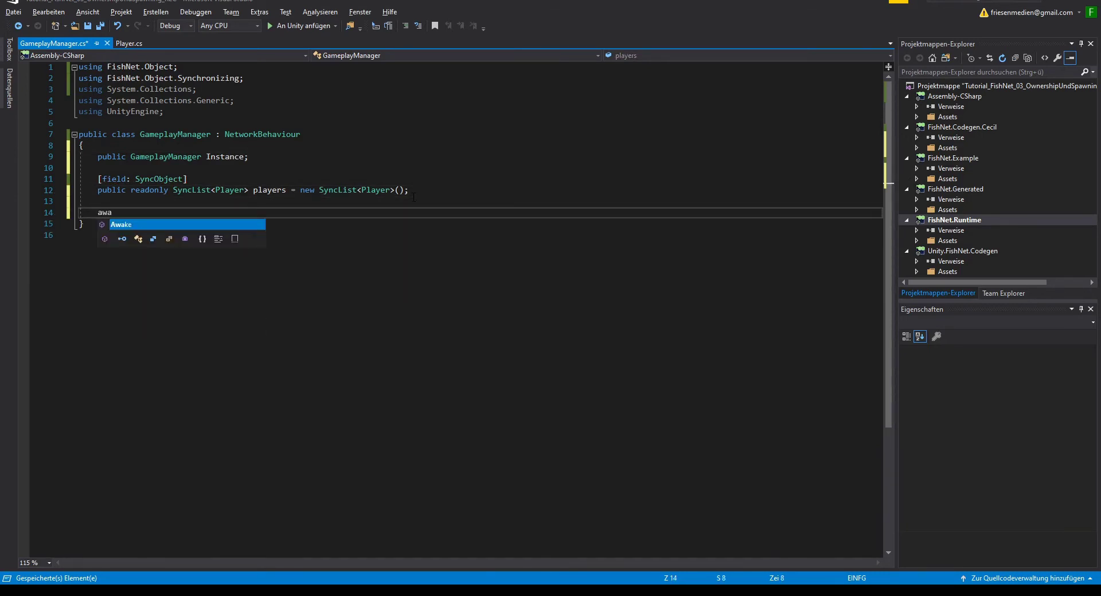
{"action": "type", "text": "a"}
{"action": "key", "text": "Tab"}
{"action": "type", "text": "Insta"}
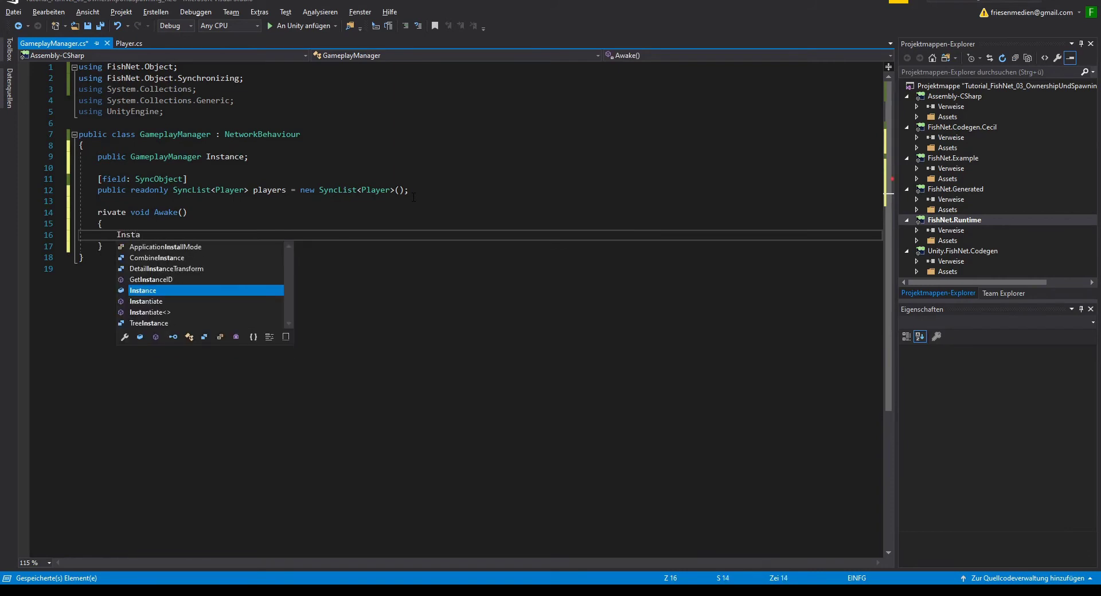
{"action": "type", "text": "nce = this"}
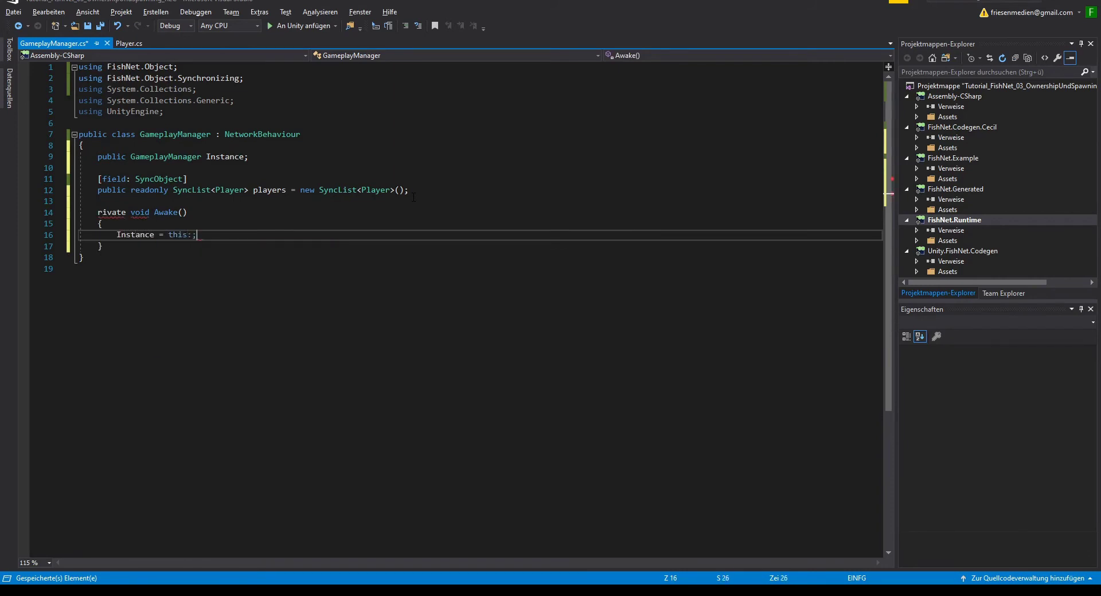
{"action": "type", "text": ";"}
{"action": "key", "text": "ctrl+s"}
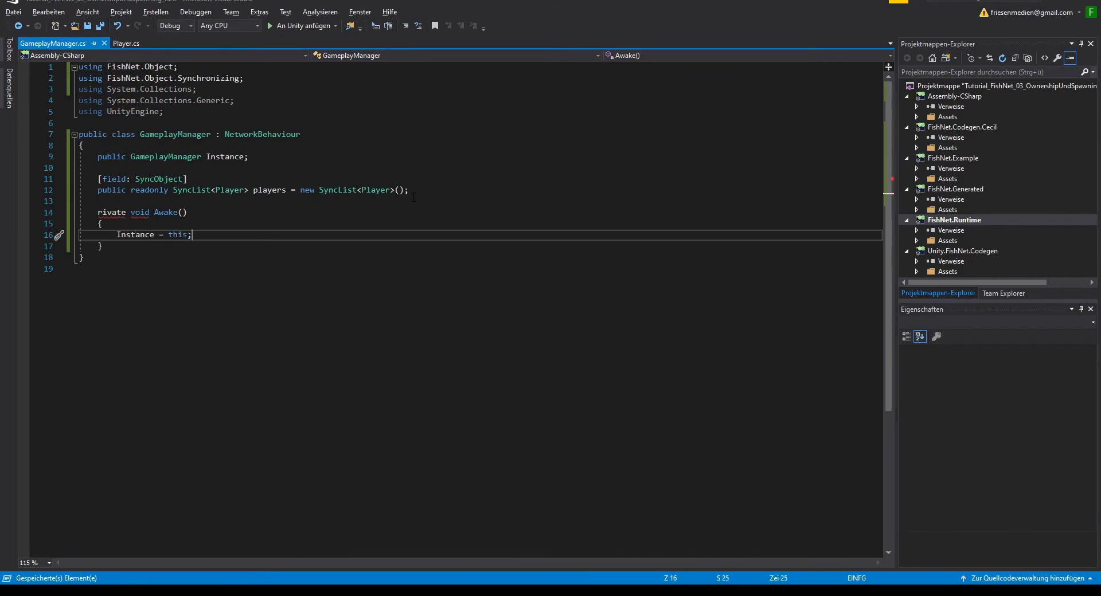
{"action": "left_click", "coordinate": [98, 212]}
{"action": "type", "text": "p"}
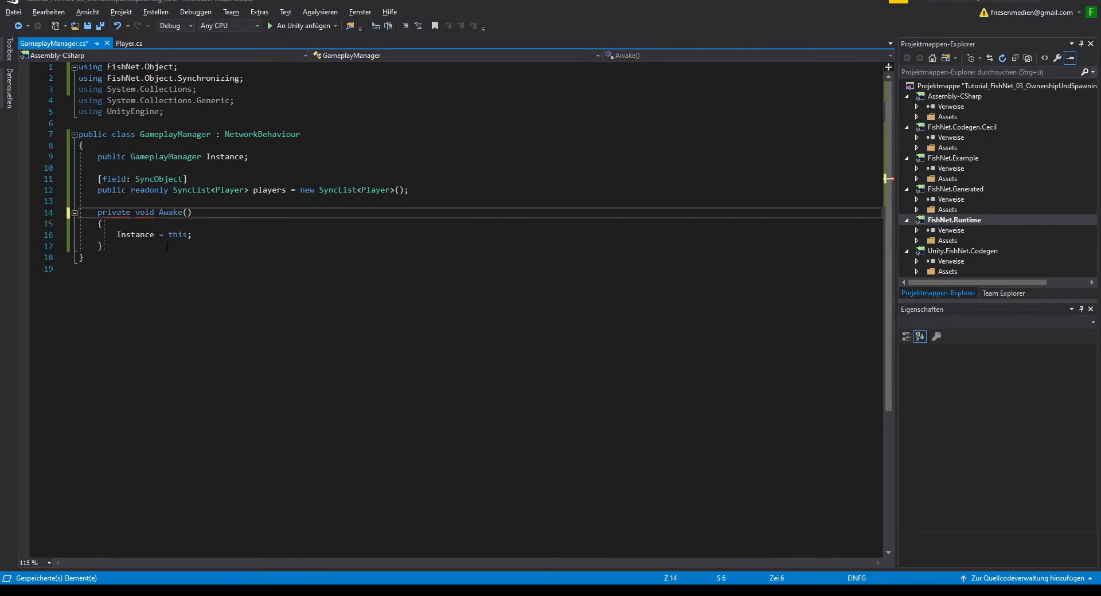
{"action": "left_click", "coordinate": [150, 248]}
{"action": "key", "text": "Return"}
{"action": "key", "text": "Return"}
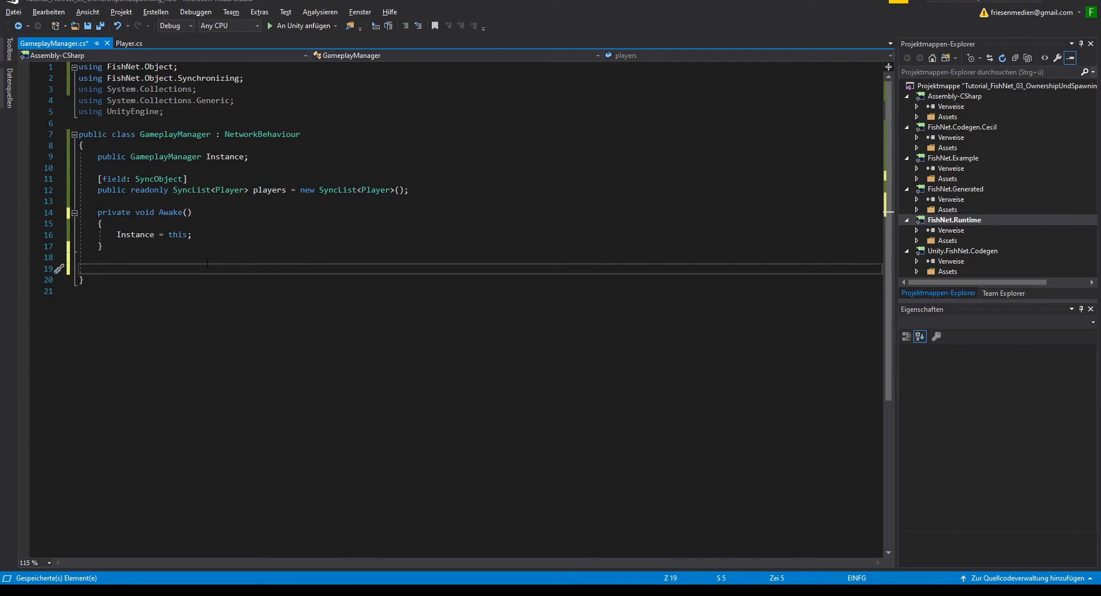
- Add a private Update() method that returns early when !IsServer
{"action": "type", "text": "pri"}
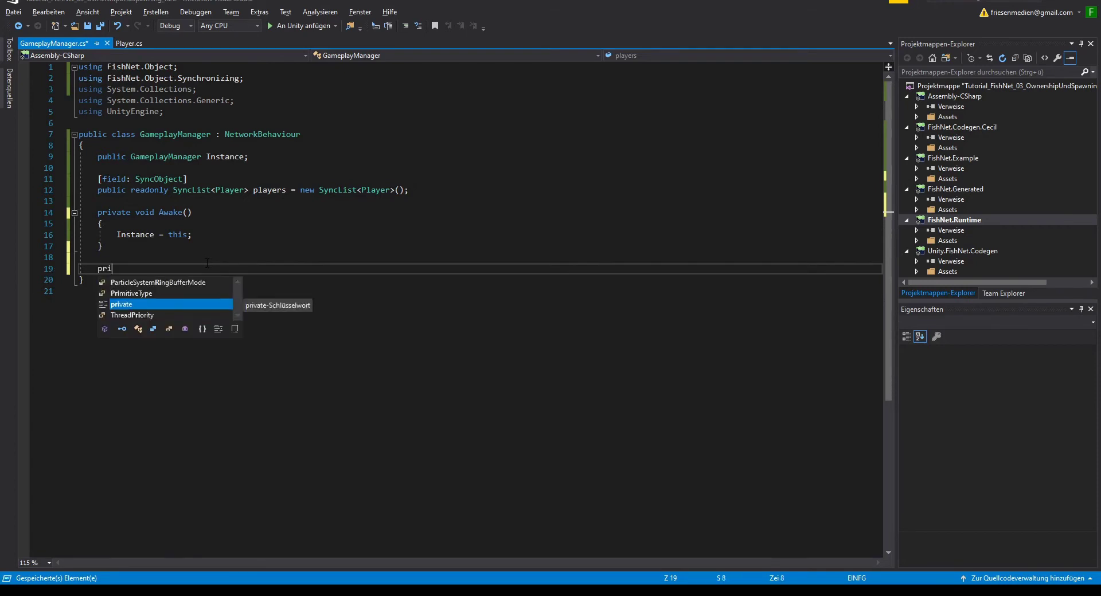
{"action": "key", "text": "space"}
{"action": "type", "text": "vate void Up"}
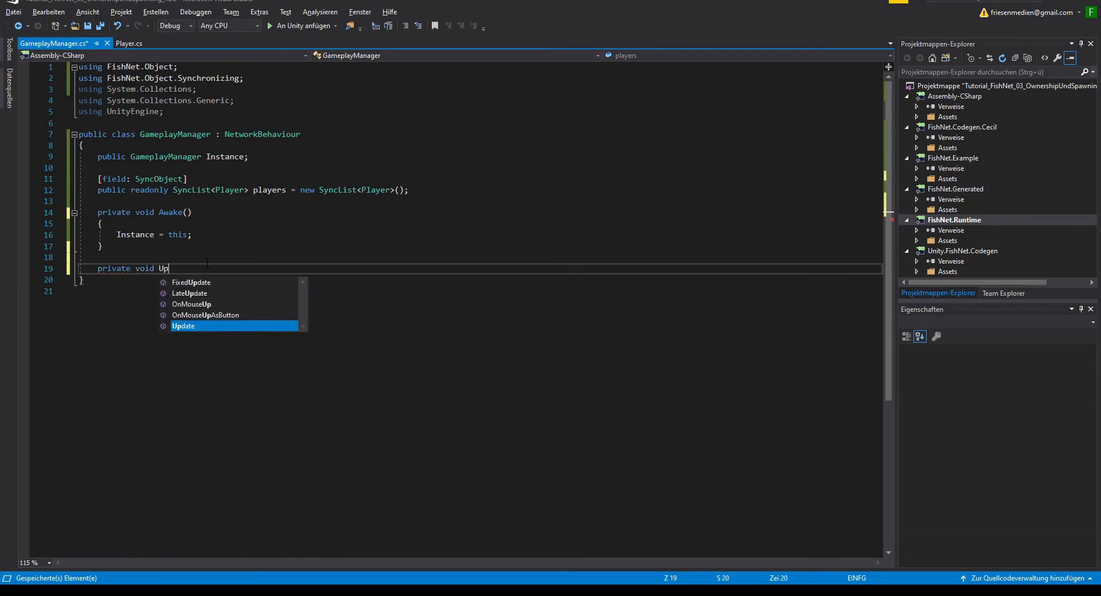
{"action": "key", "text": "Tab"}
{"action": "type", "text": "if"}
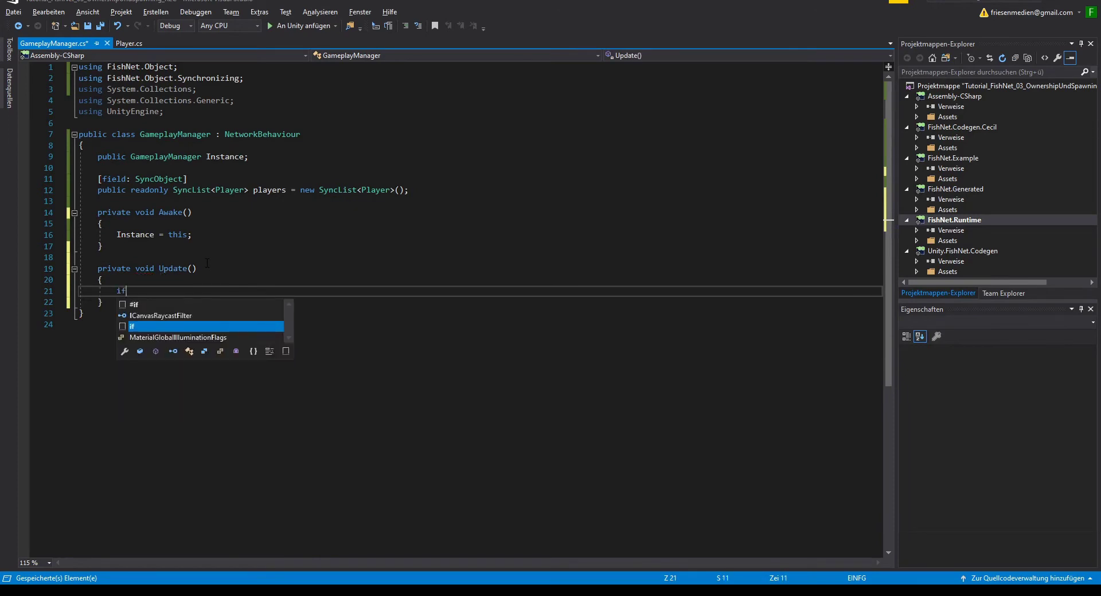
{"action": "type", "text": "("}
{"action": "type", "text": "IsServ"}
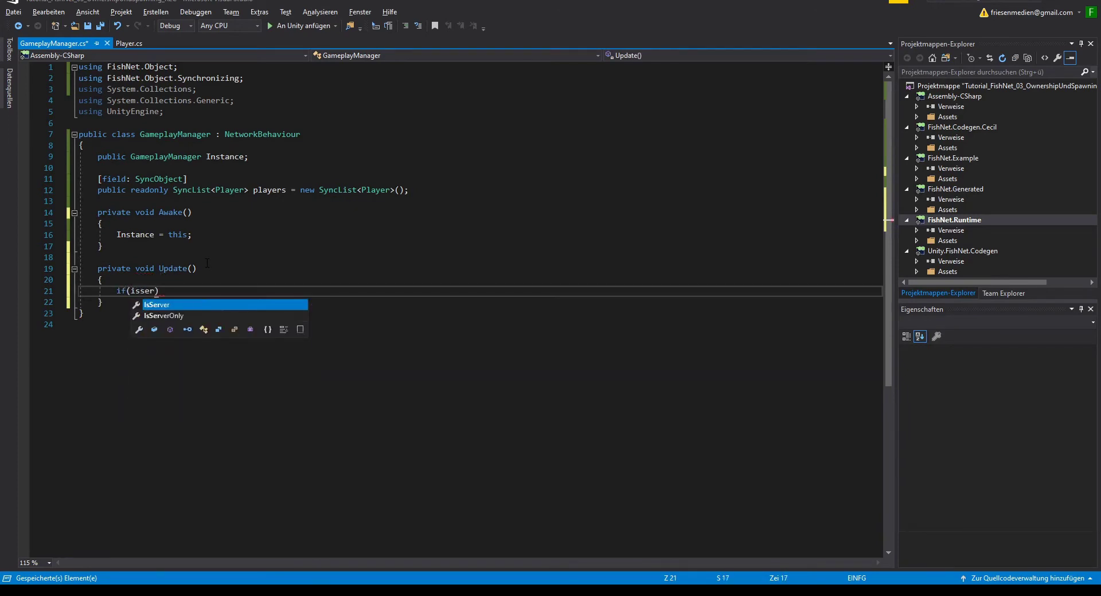
{"action": "key", "text": "Tab"}
{"action": "type", "text": ")"}
{"action": "key", "text": "Return"}
{"action": "type", "text": "retu"}
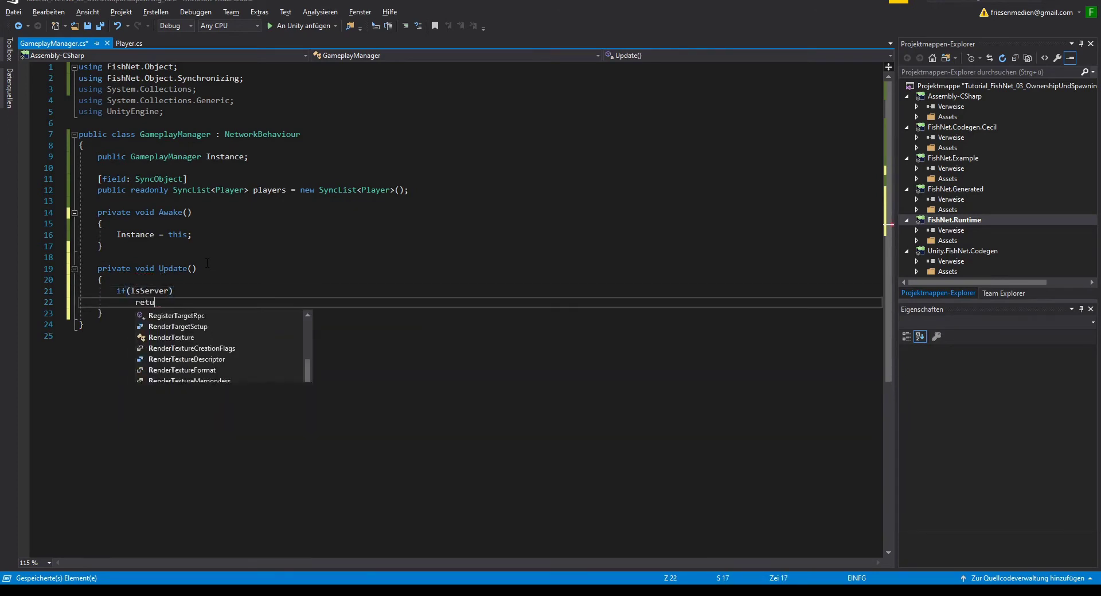
{"action": "type", "text": "rn;"}
{"action": "key", "text": "Up"}
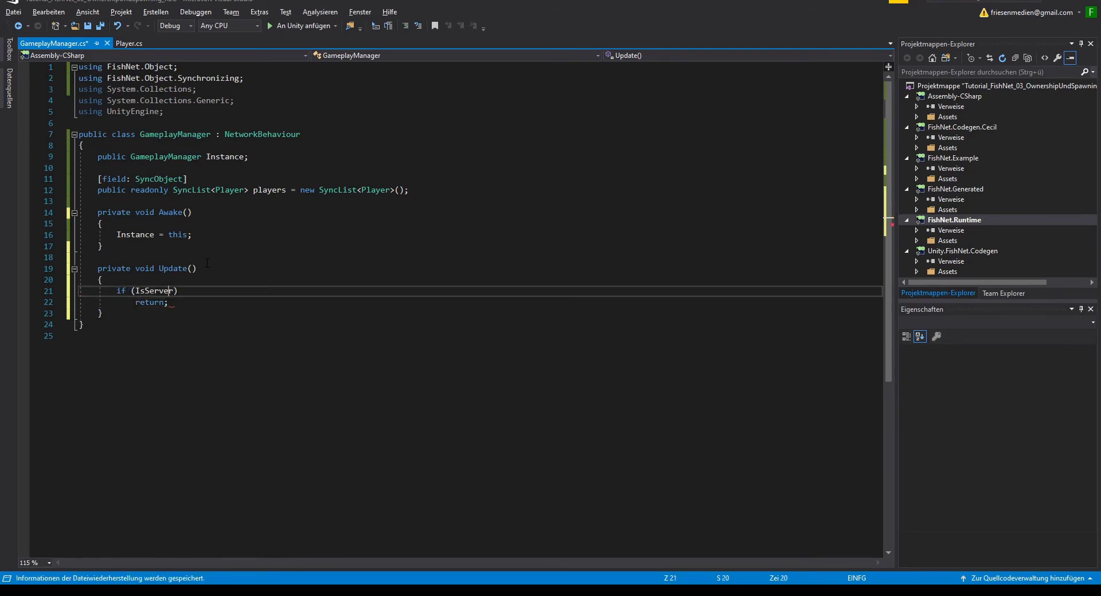
{"action": "type", "text": "!"}
{"action": "key", "text": "Down"}
{"action": "key", "text": "Down"}
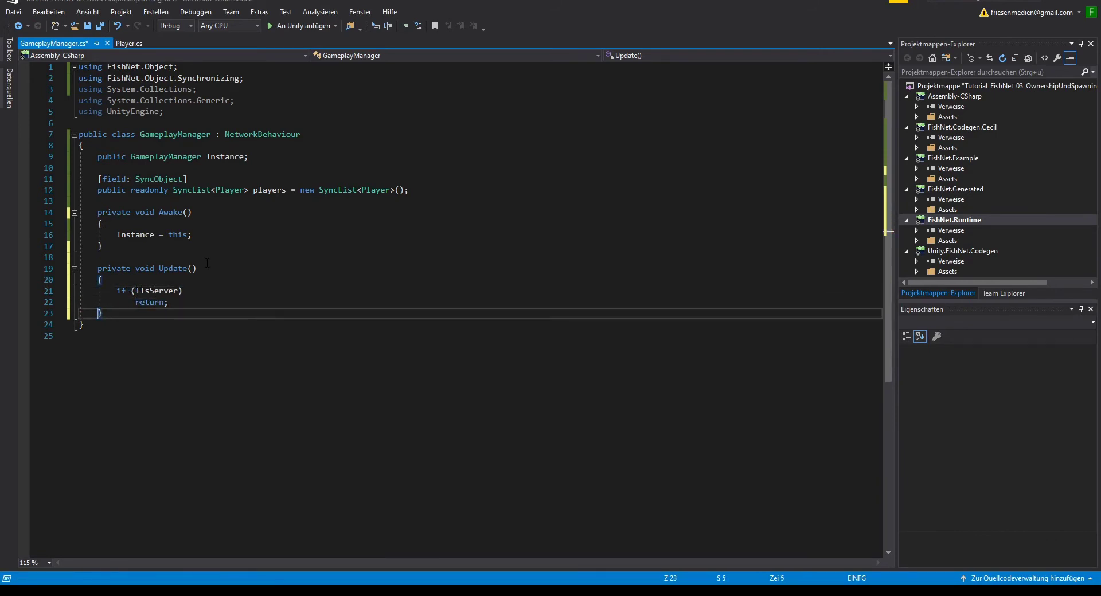
{"action": "key", "text": "Return"}
{"action": "key", "text": "Return"}
- In Update(), call SpawnNewItem() when players.Count > 2, save, and copy that call
{"action": "type", "text": "if "}
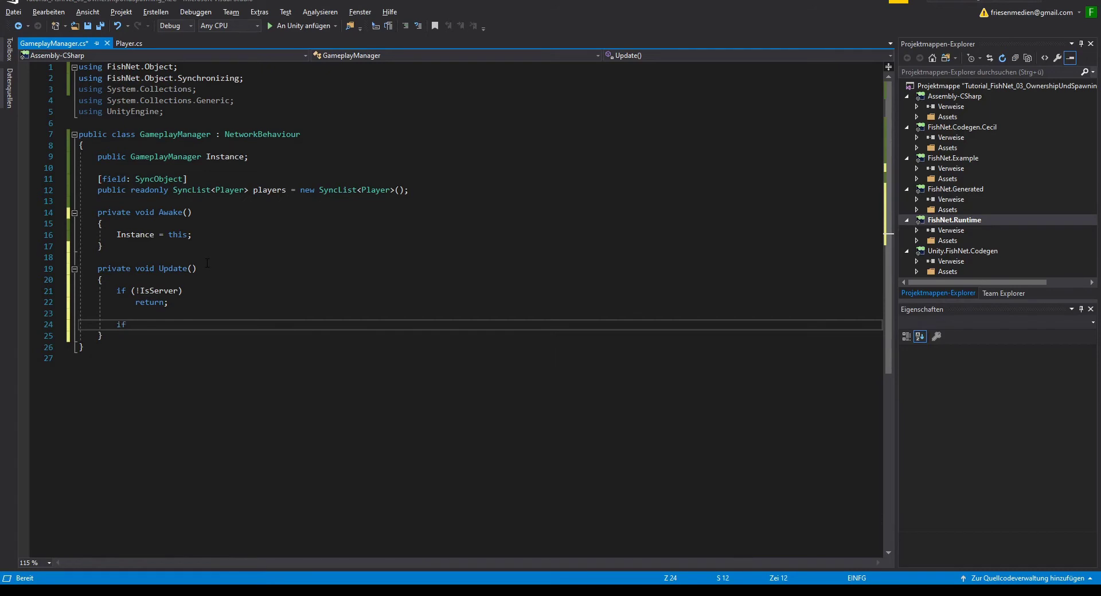
{"action": "type", "text": "(players"}
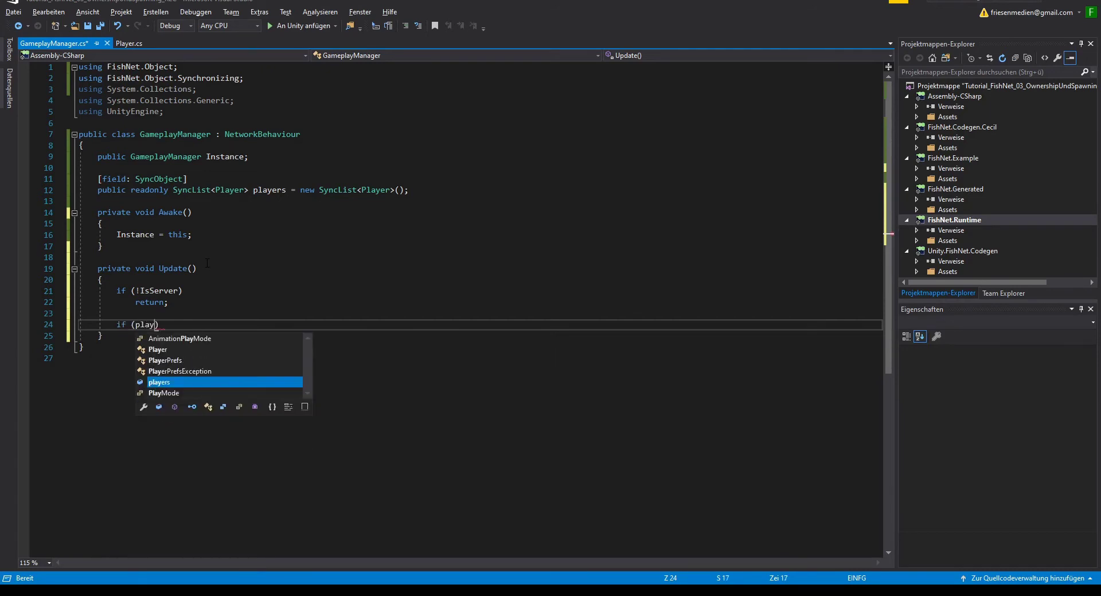
{"action": "type", "text": ".Coun"}
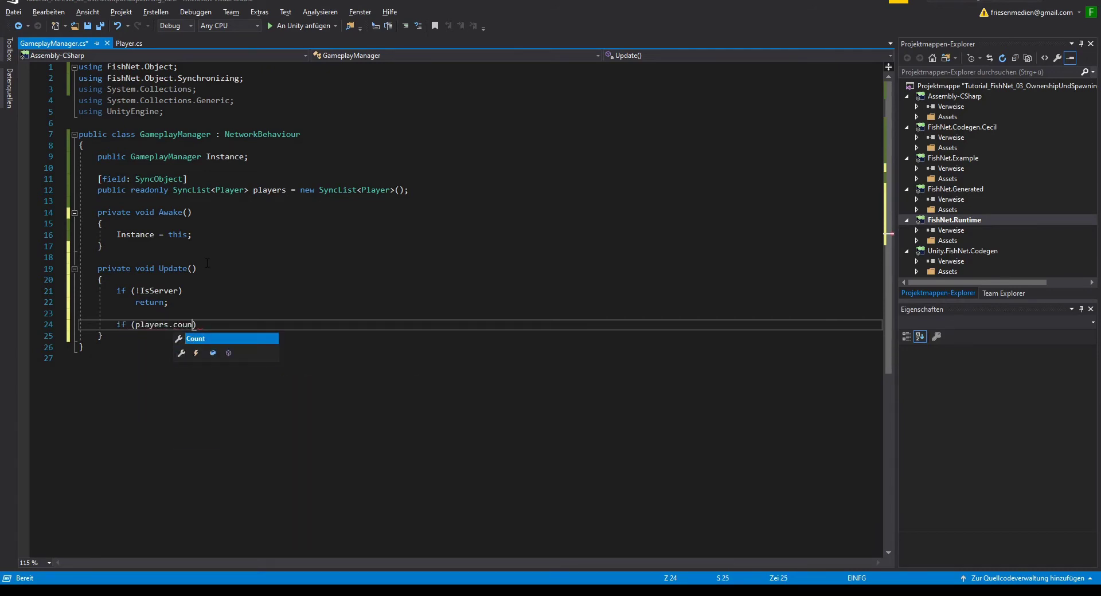
{"action": "type", "text": "t > "}
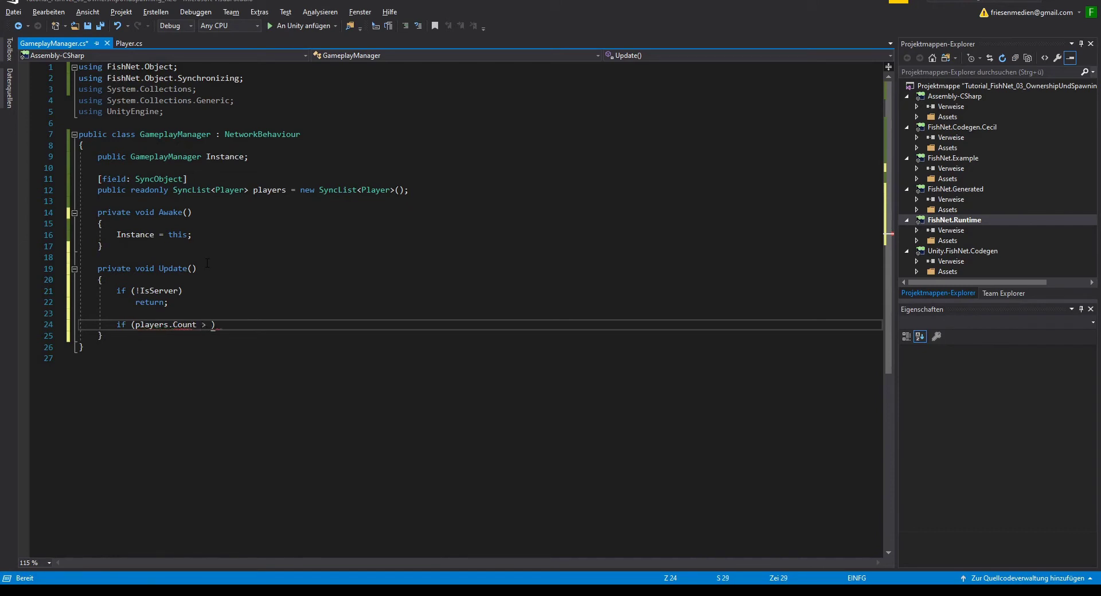
{"action": "type", "text": "2)"}
{"action": "key", "text": "Return"}
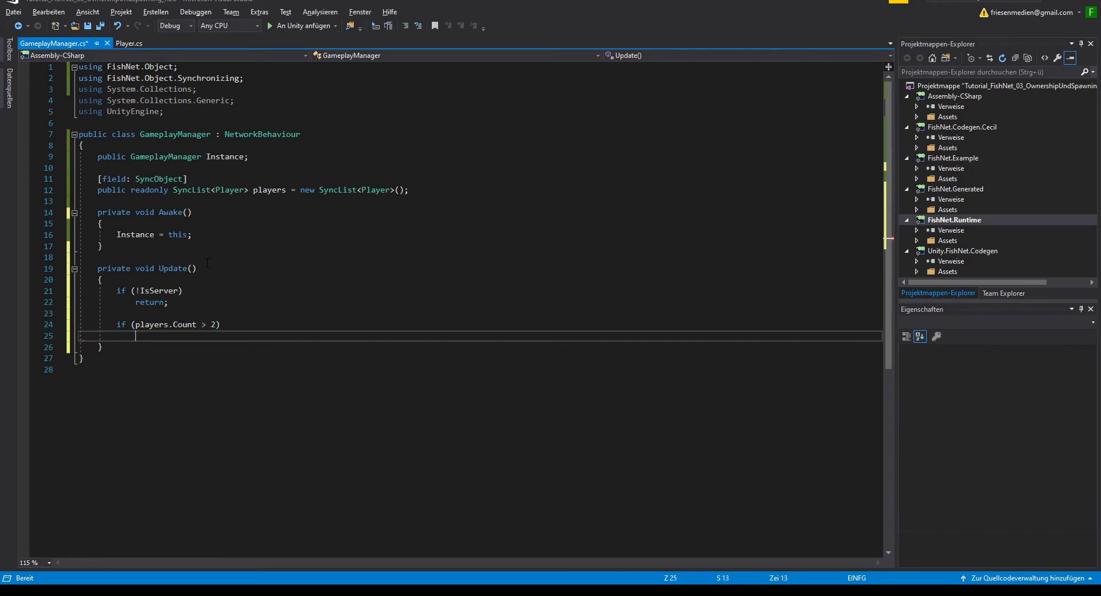
{"action": "type", "text": "{}"}
{"action": "key", "text": "Return"}
{"action": "type", "text": "S"}
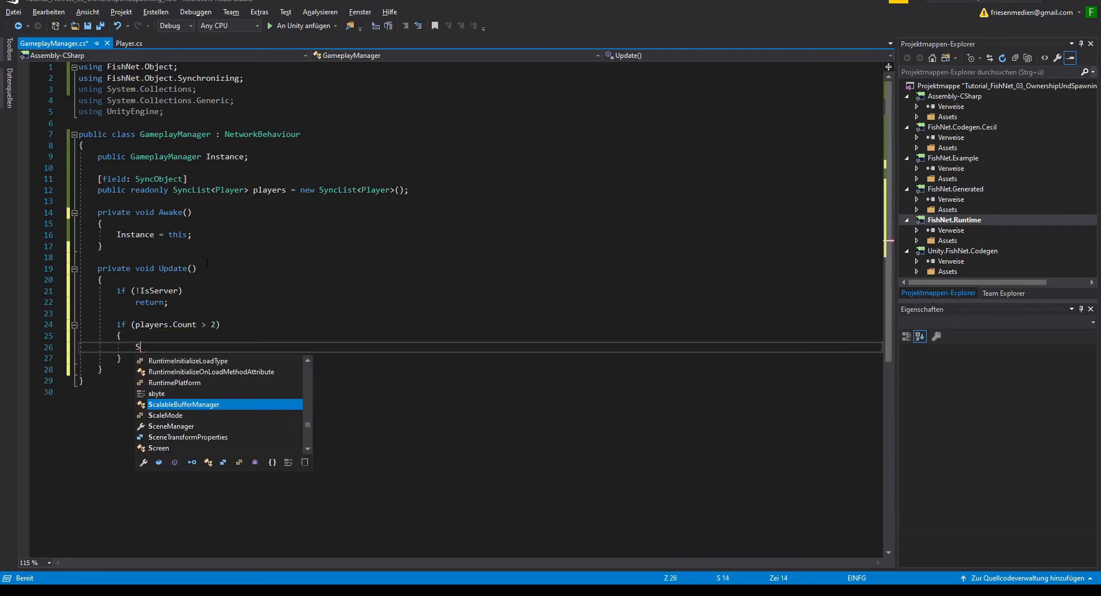
{"action": "type", "text": "pawnNew"}
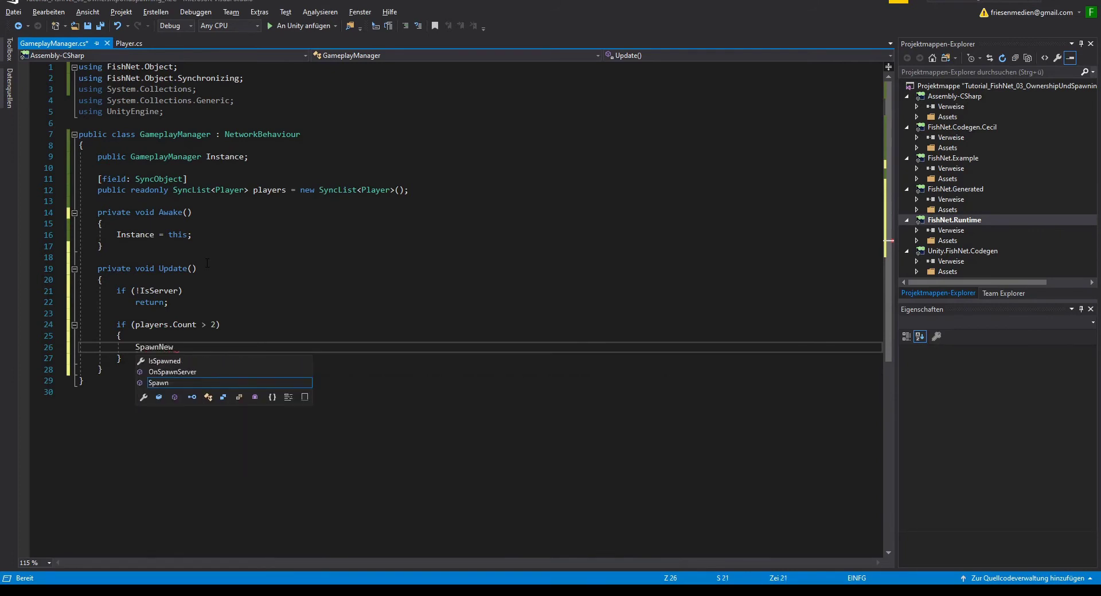
{"action": "type", "text": "Item();"}
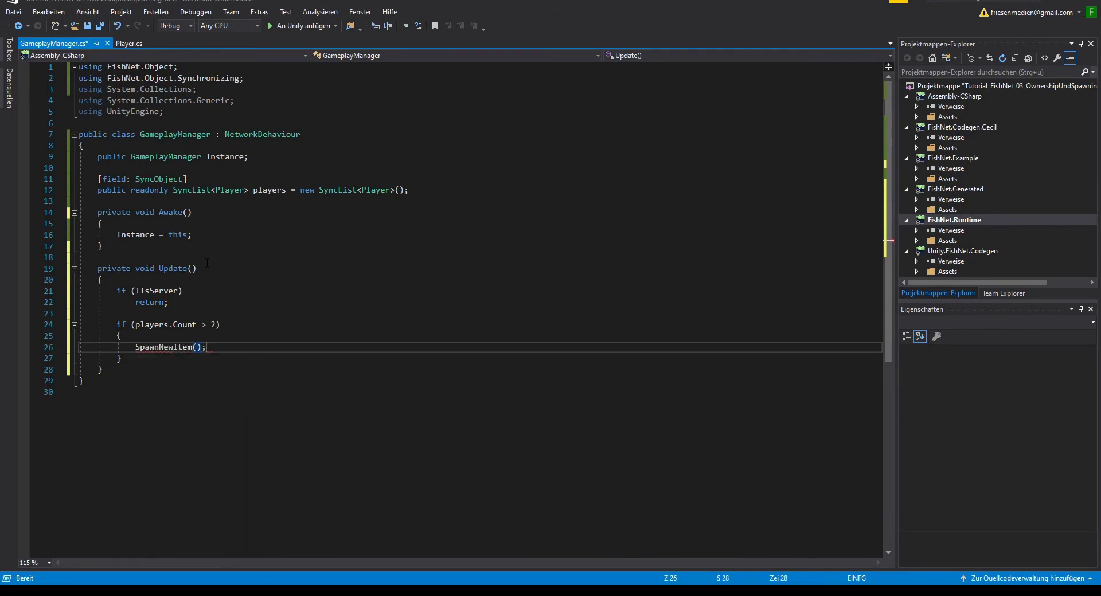
{"action": "key", "text": "ctrl+s"}
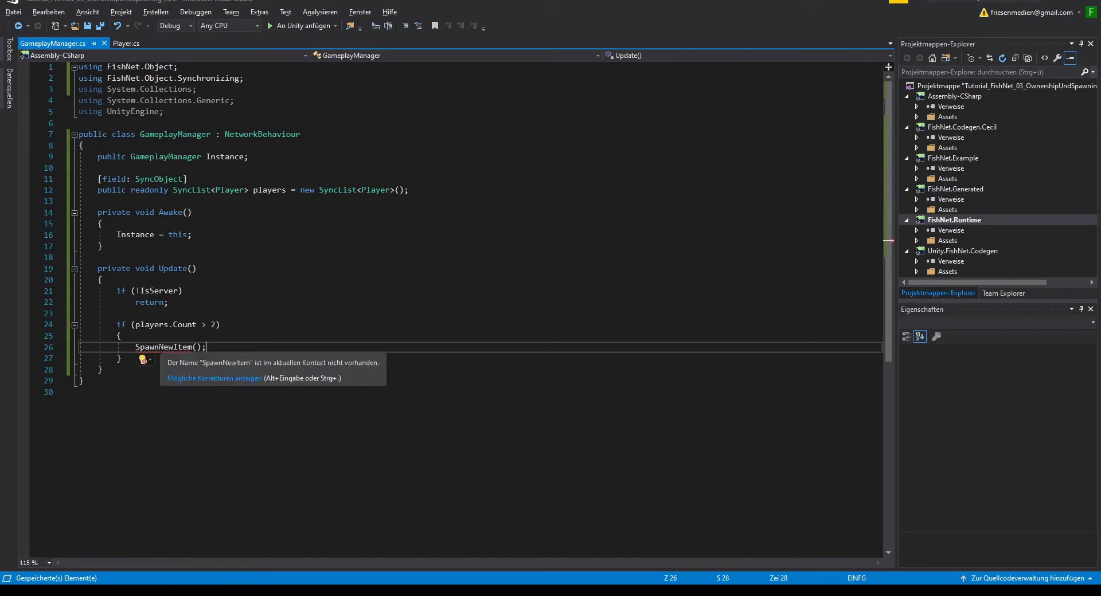
{"action": "left_click_drag", "start_coordinate": [136, 347], "coordinate": [200, 346]}
{"action": "key", "text": "ctrl+c"}
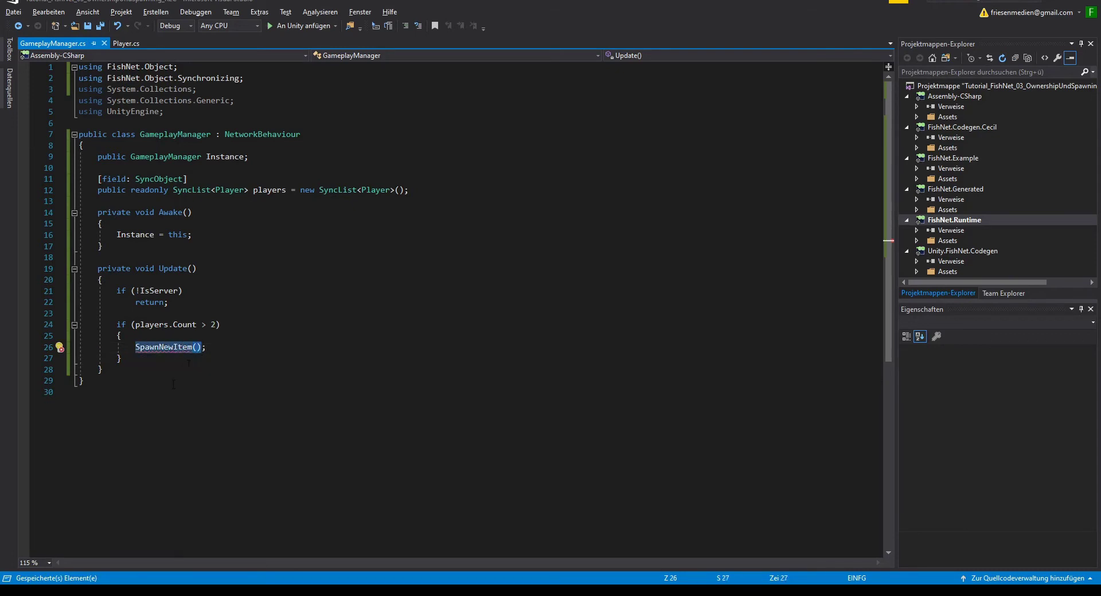
{"action": "left_click", "coordinate": [138, 379]}
- Create an empty void SpawnNewItem() method below Update() marked with the [Server] attribute
{"action": "key", "text": "Return"}
{"action": "key", "text": "Return"}
{"action": "key", "text": "Return"}
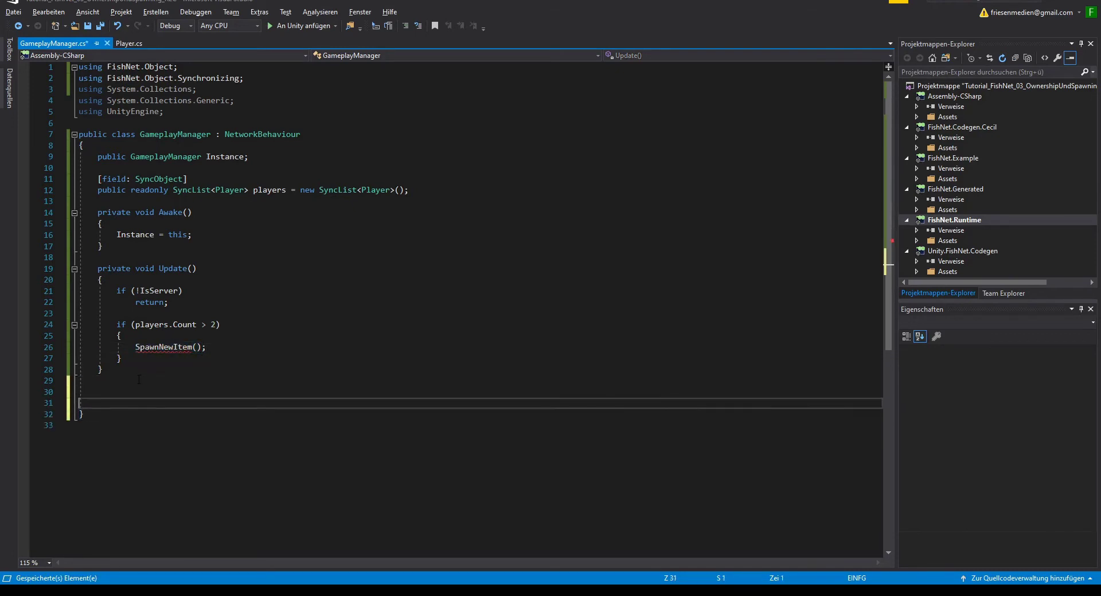
{"action": "key", "text": "Up"}
{"action": "key", "text": "Up"}
{"action": "key", "text": "ctrl+v"}
{"action": "type", "text": "{"}
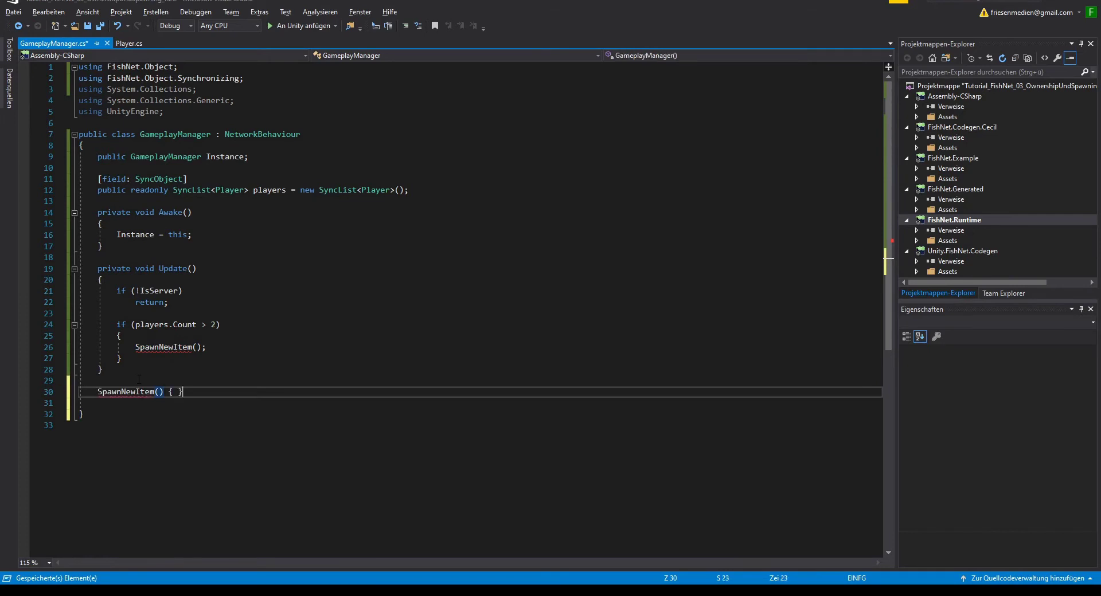
{"action": "key", "text": "Return"}
{"action": "key", "text": "Up"}
{"action": "key", "text": "Home"}
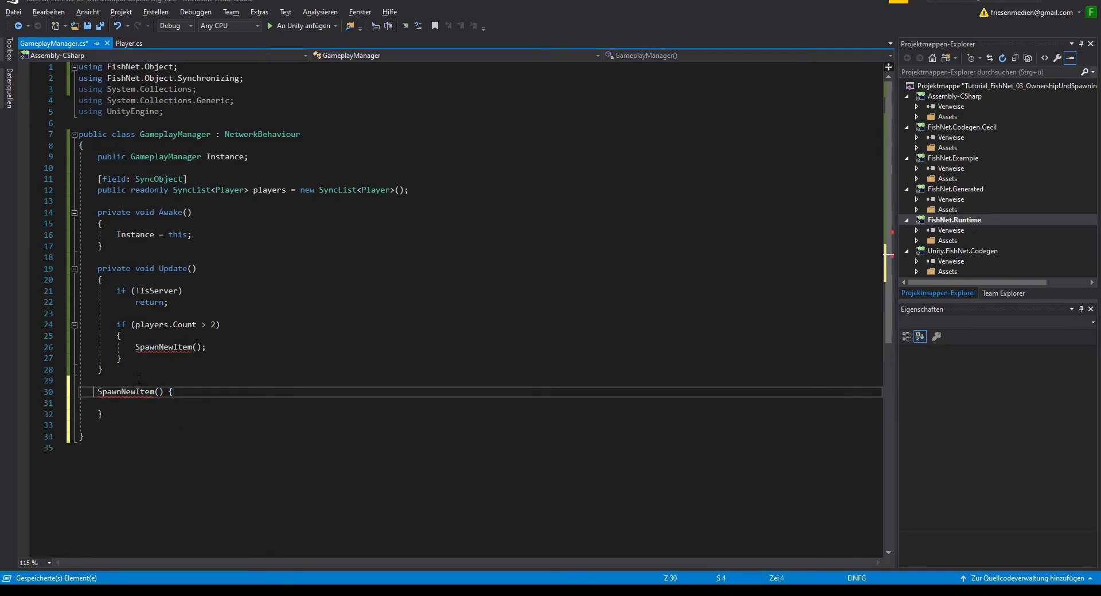
{"action": "type", "text": "void"}
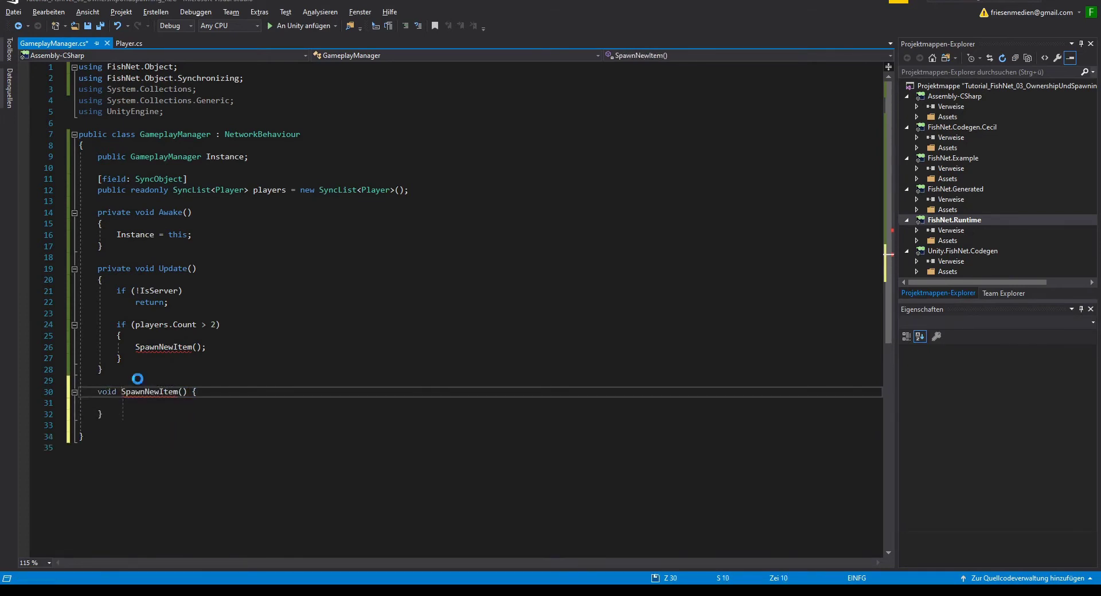
{"action": "key", "text": "Up"}
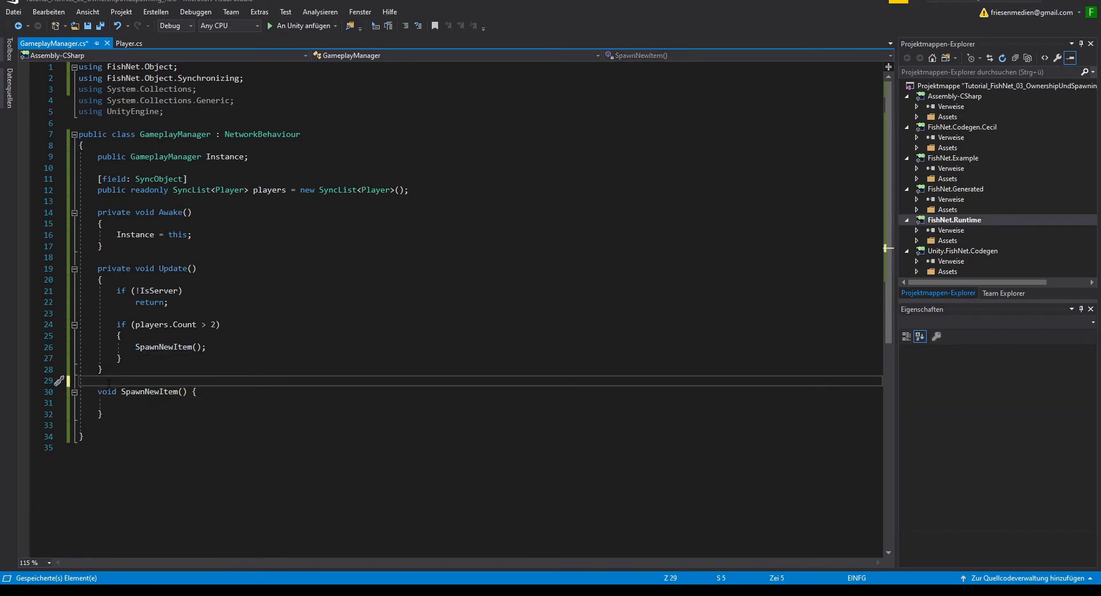
{"action": "key", "text": "Return"}
{"action": "type", "text": "[Serv"}
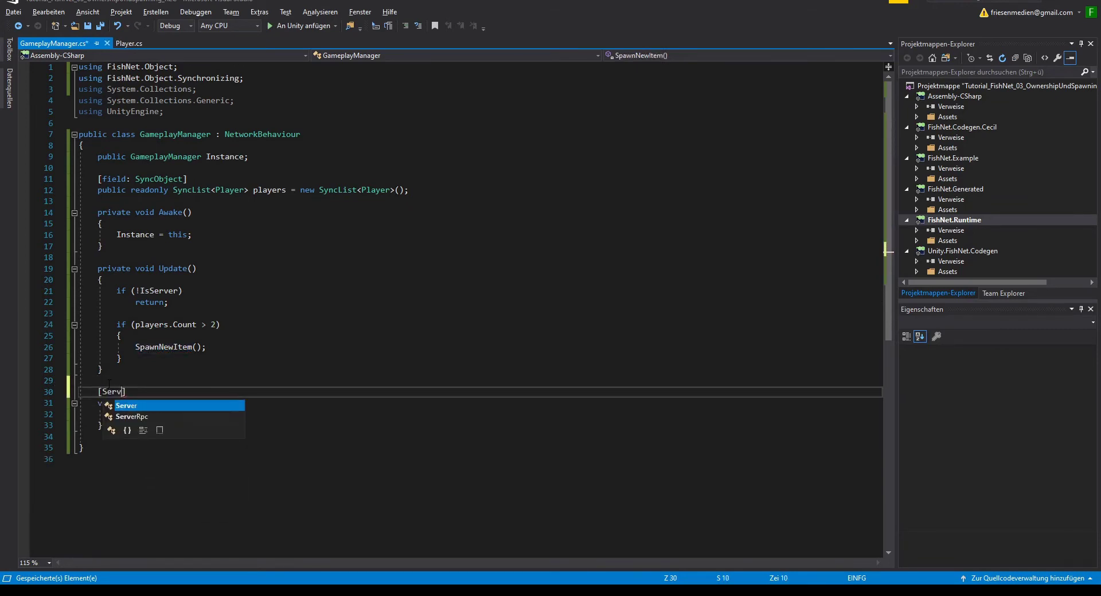
{"action": "type", "text": "er"}
{"action": "key", "text": "Escape"}
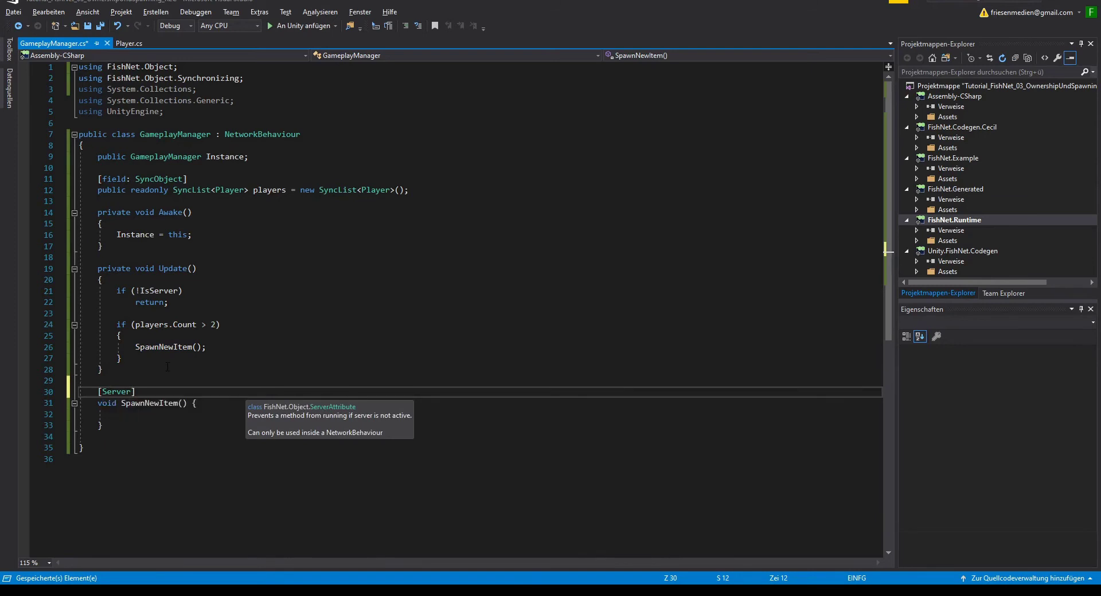
- Start SpawnNewItem's body with GameObject item = Instantiate(testItem, )
{"action": "left_click", "coordinate": [109, 373]}
{"action": "left_click", "coordinate": [155, 417]}
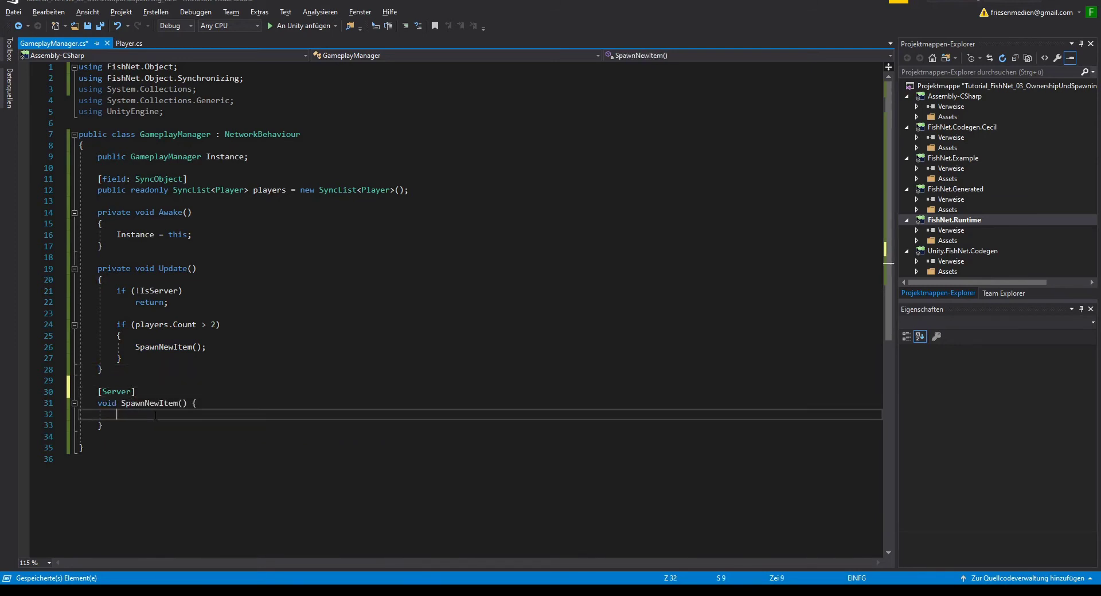
{"action": "type", "text": "GameObject"}
{"action": "type", "text": " item = "}
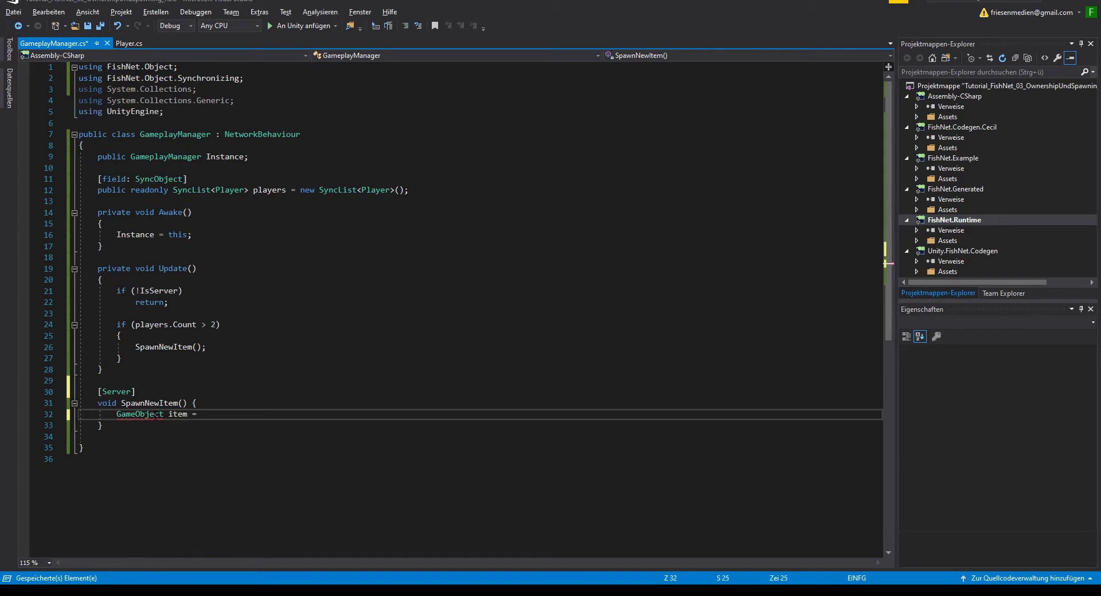
{"action": "type", "text": "Insta"}
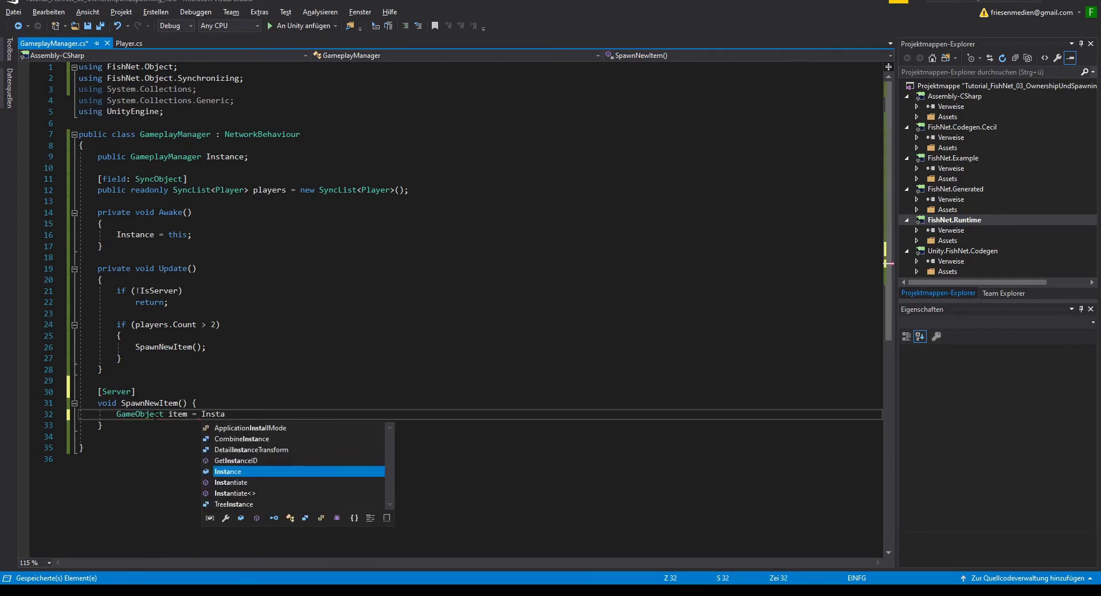
{"action": "key", "text": "Tab"}
{"action": "key", "text": "BackSpace"}
{"action": "key", "text": "BackSpace"}
{"action": "key", "text": "BackSpace"}
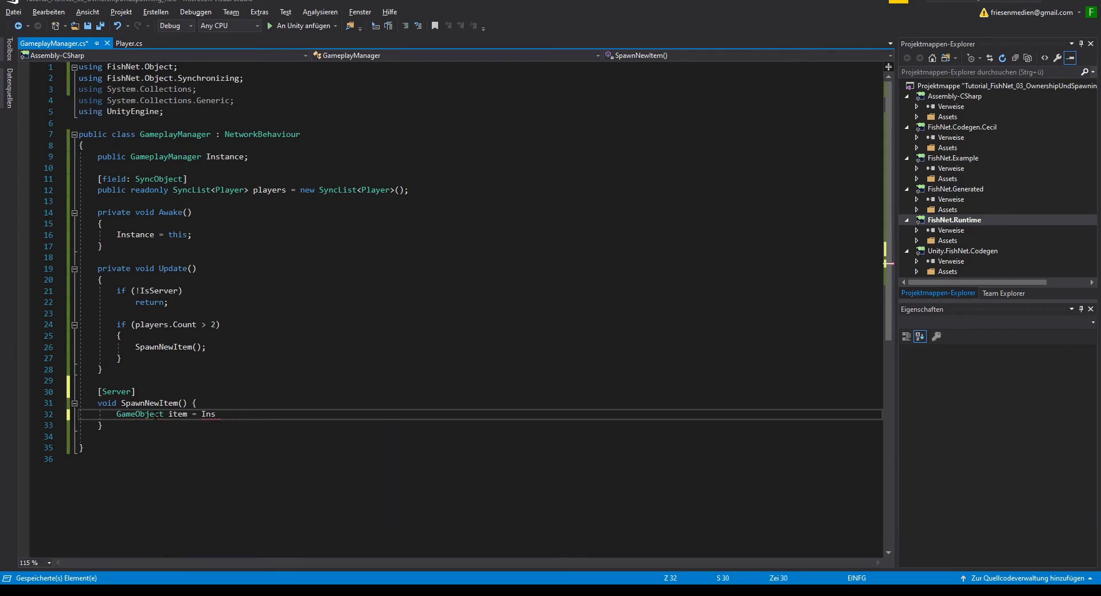
{"action": "type", "text": "Instant"}
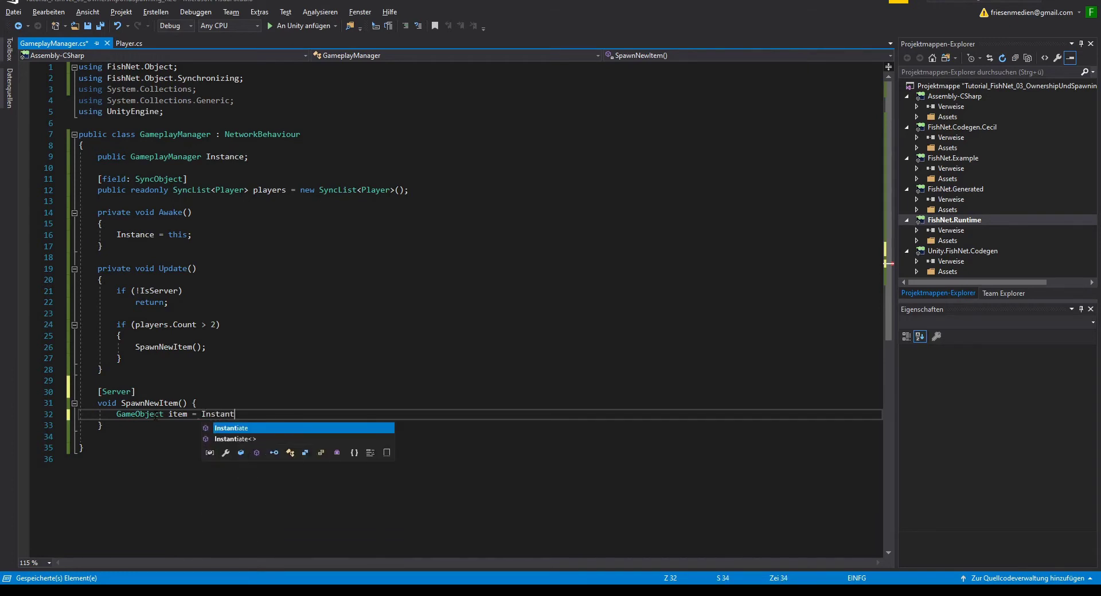
{"action": "type", "text": "iate("}
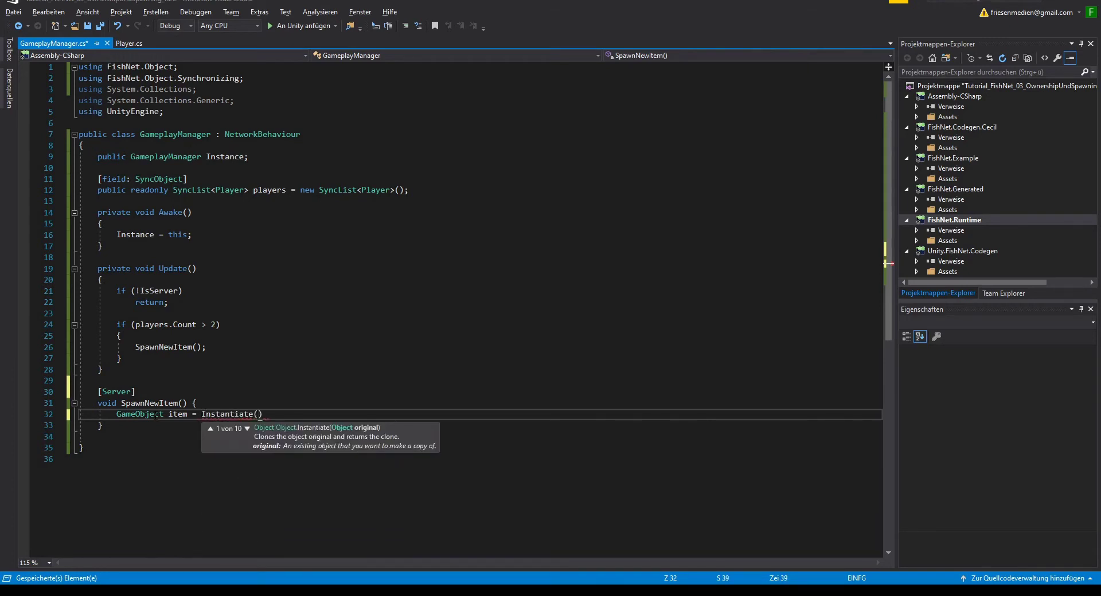
{"action": "type", "text": "test"}
{"action": "type", "text": "Item"}
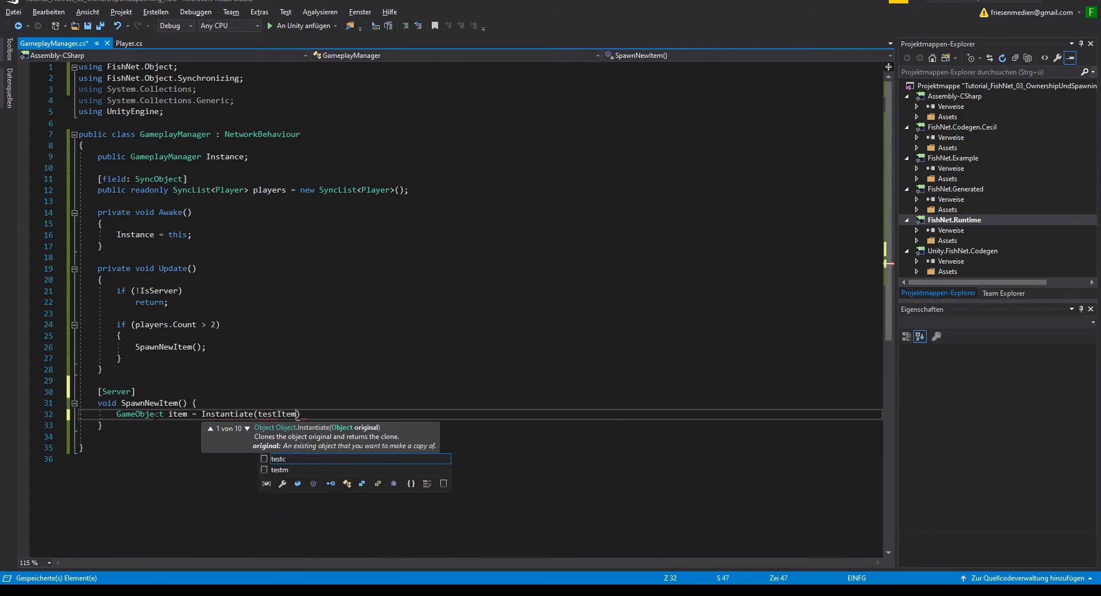
{"action": "type", "text": ","}
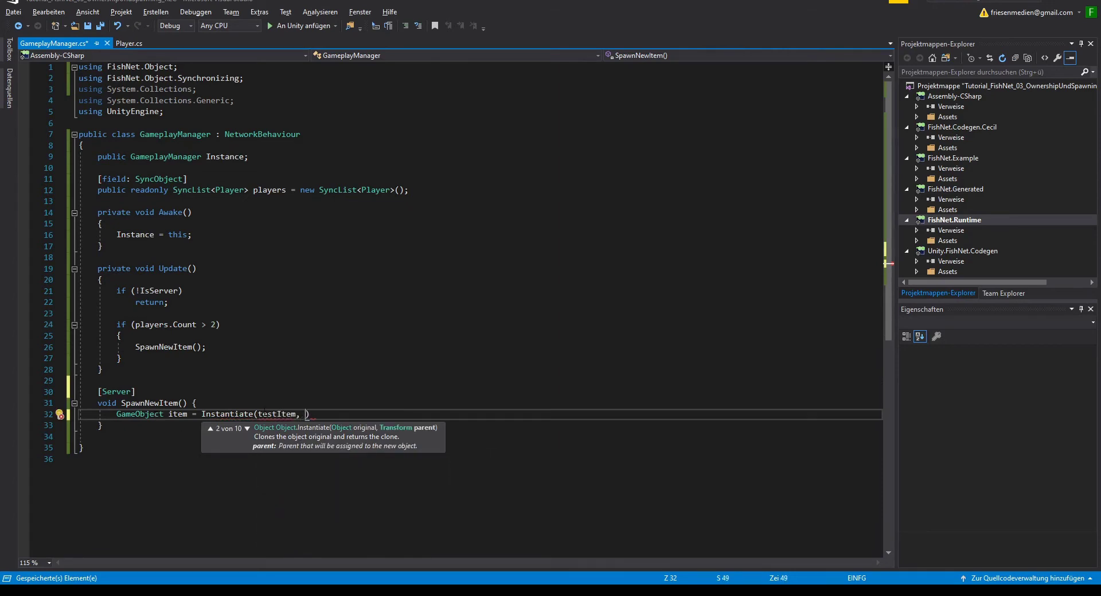
{"action": "key", "text": "Escape"}
{"action": "key", "text": "Left"}
{"action": "key", "text": "Left"}
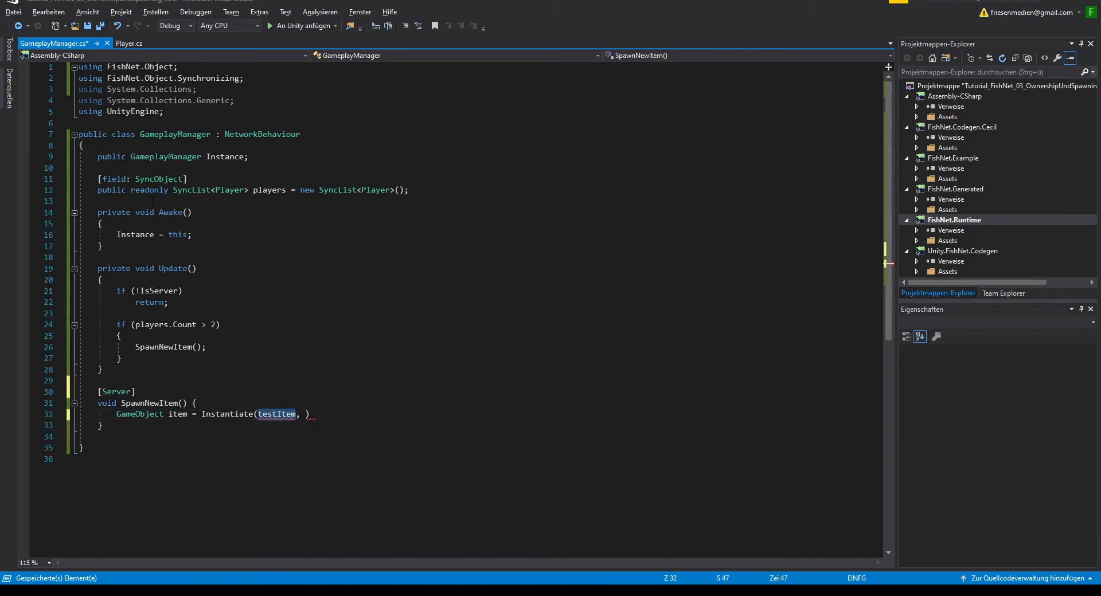
{"action": "left_click", "coordinate": [273, 166]}
- Add a [SerializeField] GameObject testItem; field below the players list and save
{"action": "left_click", "coordinate": [226, 201]}
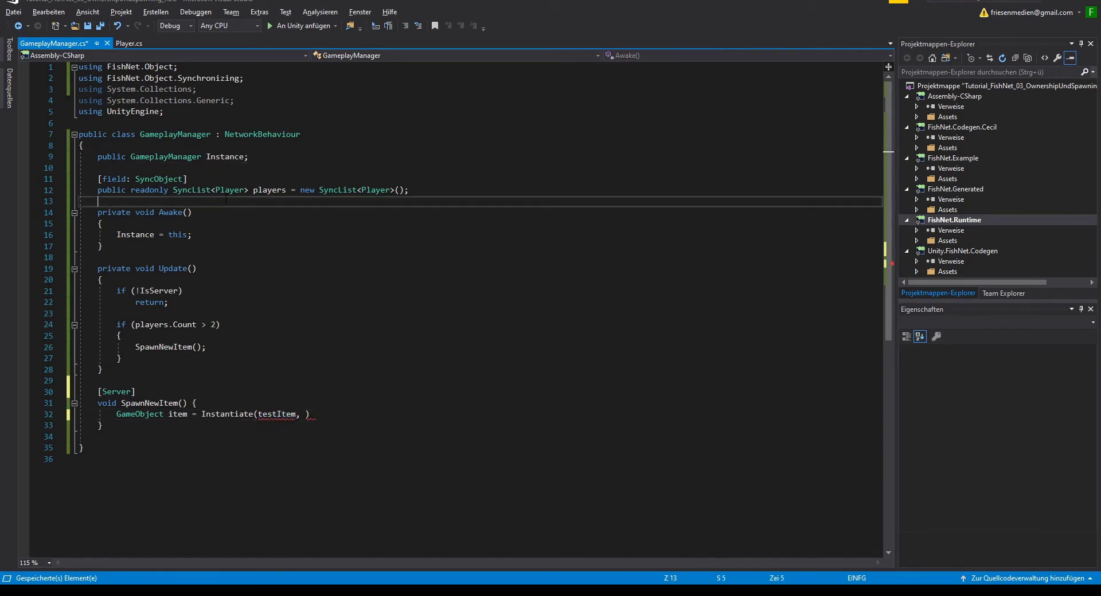
{"action": "key", "text": "Return"}
{"action": "key", "text": "Return"}
{"action": "key", "text": "Up"}
{"action": "type", "text": "["}
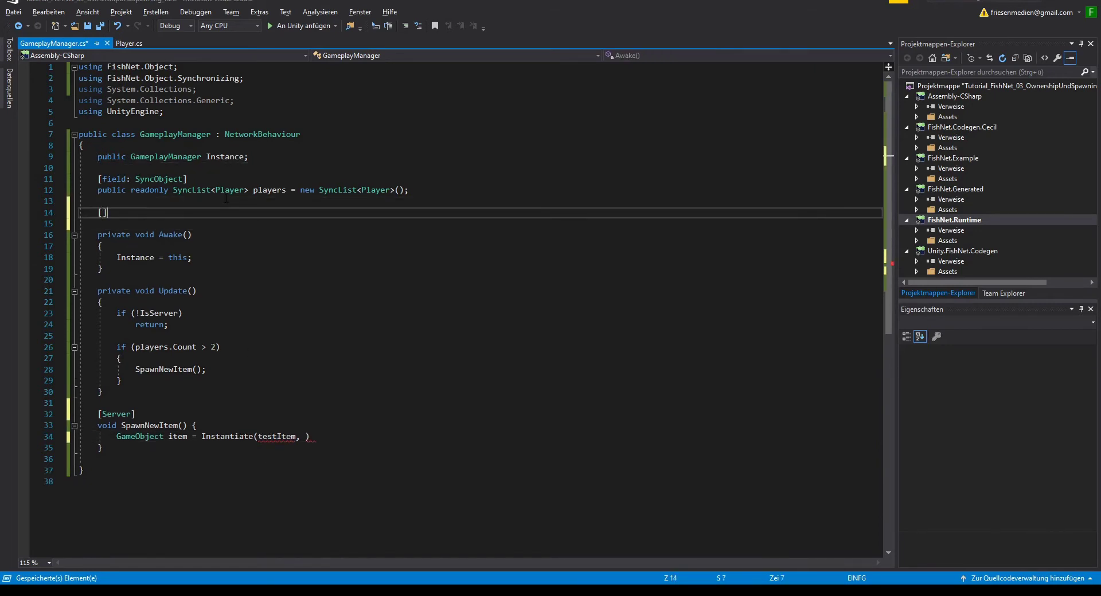
{"action": "type", "text": "Seri]"}
{"action": "key", "text": "Return"}
{"action": "type", "text": "Game"}
{"action": "key", "text": "Tab"}
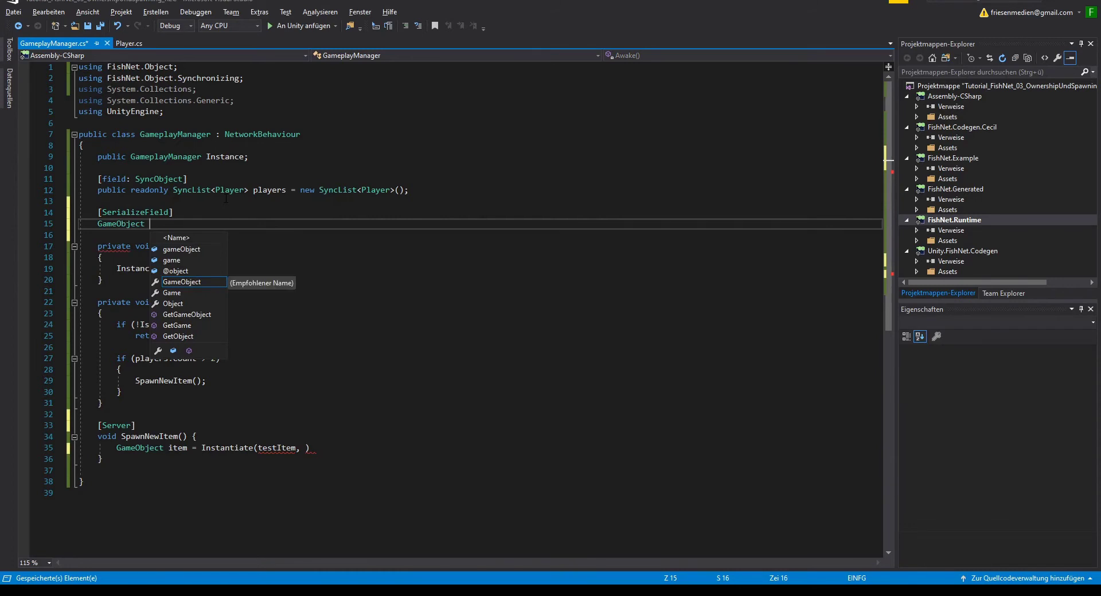
{"action": "type", "text": "testItem;"}
{"action": "key", "text": "ctrl+s"}
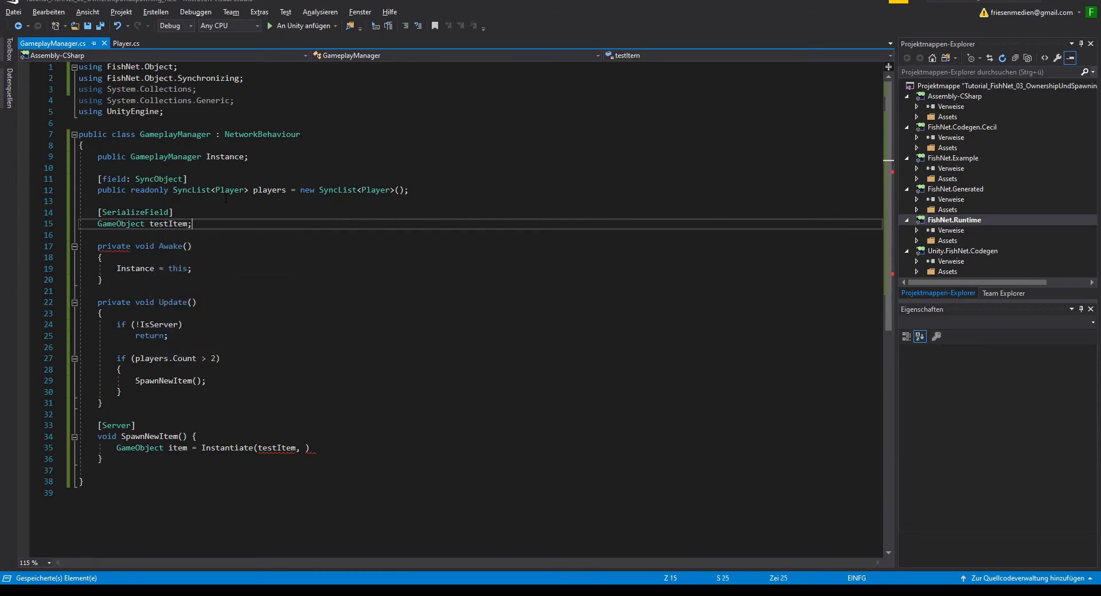
- Correct the spawn line to GameObject item = Instantiate(testItem); and save
{"action": "scroll", "coordinate": [222, 203], "scroll_direction": "down", "scroll_amount": 2}
{"action": "scroll", "coordinate": [222, 204], "scroll_direction": "down", "scroll_amount": 2}
{"action": "scroll", "coordinate": [222, 203], "scroll_direction": "down", "scroll_amount": 1}
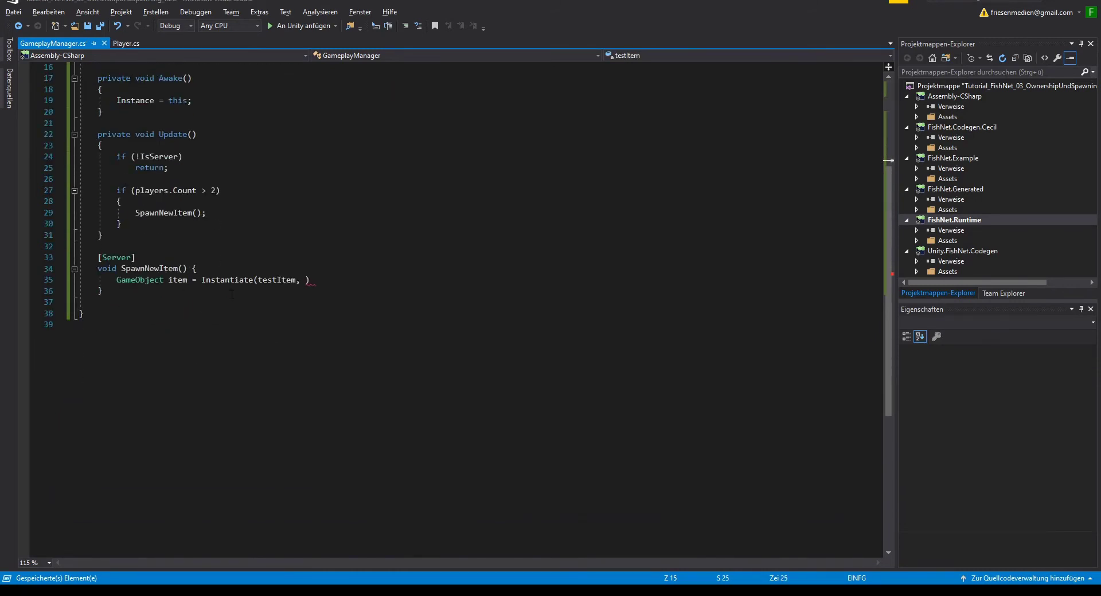
{"action": "left_click", "coordinate": [316, 280]}
{"action": "key", "text": "Left"}
{"action": "key", "text": "BackSpace"}
{"action": "key", "text": "BackSpace"}
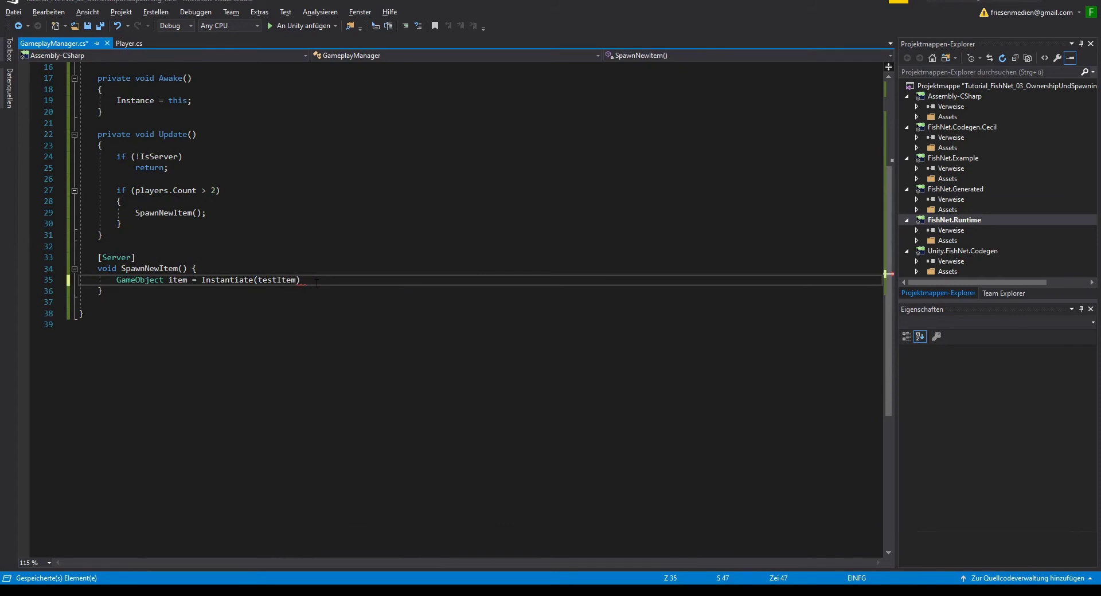
{"action": "type", "text": ";"}
{"action": "key", "text": "ctrl+s"}
{"action": "scroll", "coordinate": [199, 220], "scroll_direction": "up", "scroll_amount": 1}
{"action": "scroll", "coordinate": [199, 220], "scroll_direction": "up", "scroll_amount": 4}
{"action": "left_click", "coordinate": [210, 226]}
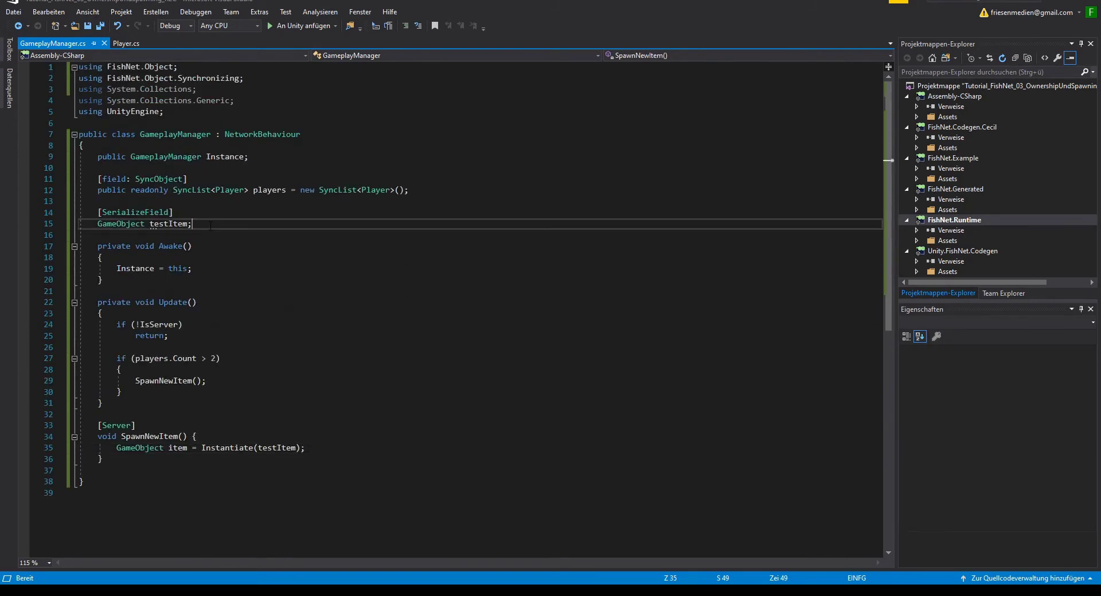
- Declare bool canSpawn = true; below testItem and add && canSpawn to the spawn condition
{"action": "key", "text": "Return"}
{"action": "key", "text": "Return"}
{"action": "type", "text": "bo"}
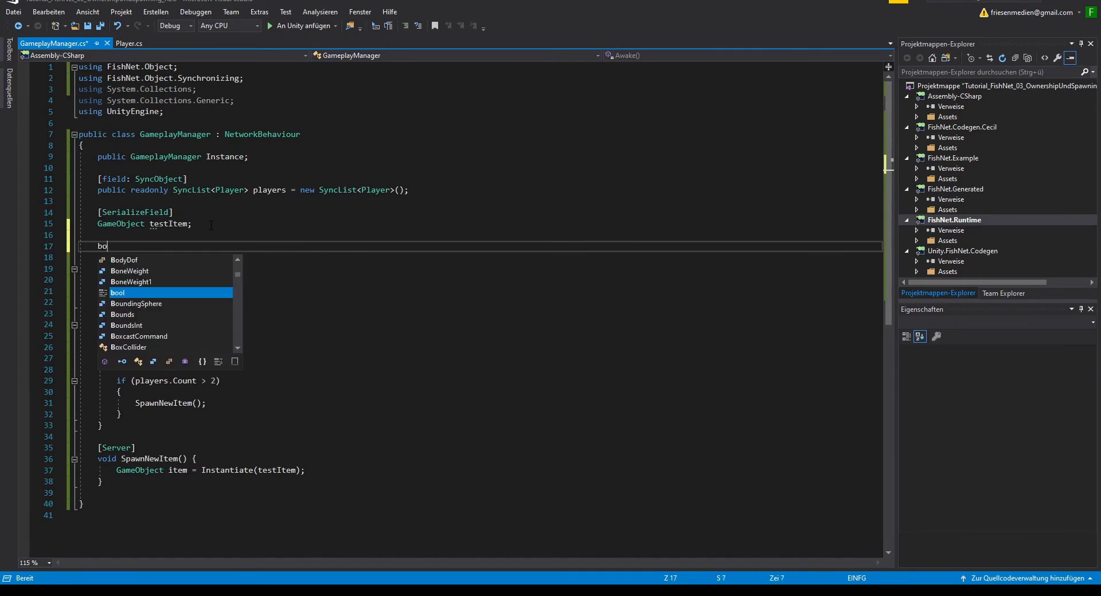
{"action": "type", "text": "ol c"}
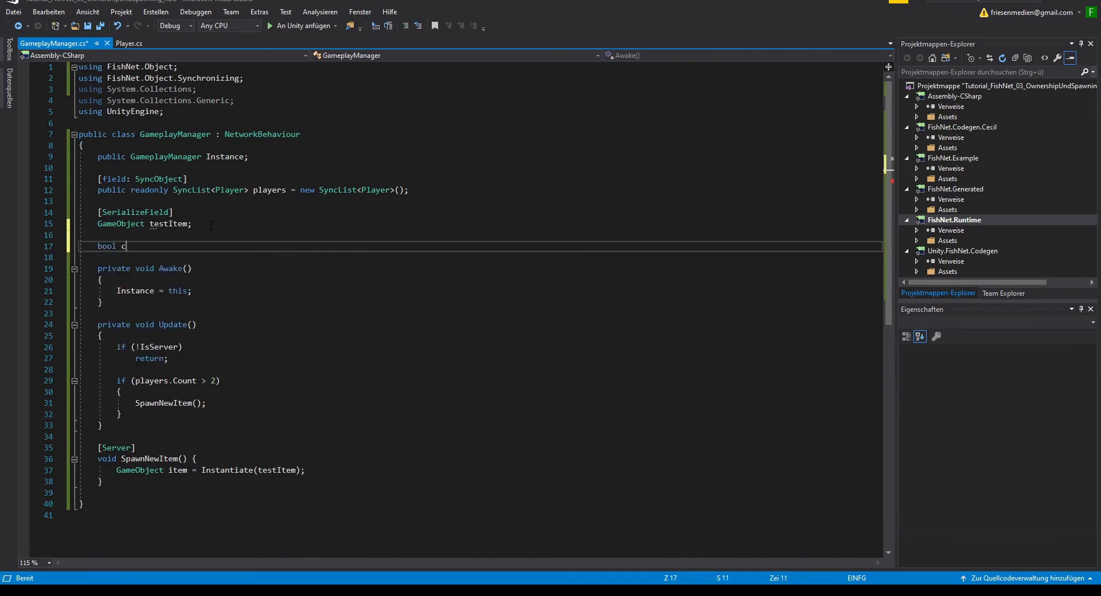
{"action": "type", "text": "anSpawn"}
{"action": "type", "text": " = true"}
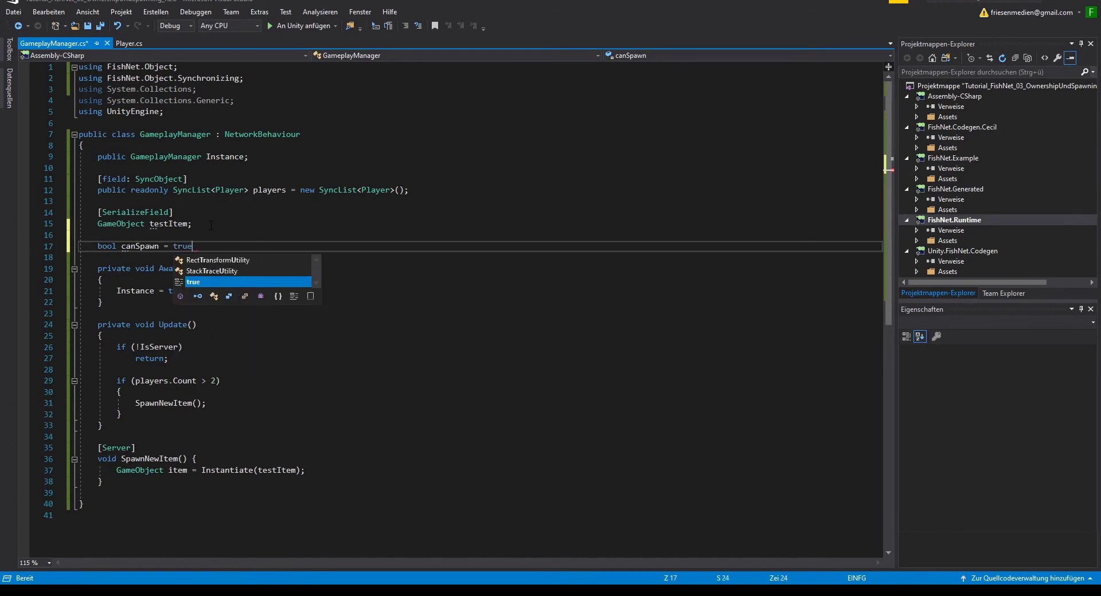
{"action": "type", "text": ";"}
{"action": "scroll", "coordinate": [187, 286], "scroll_direction": "down", "scroll_amount": 2}
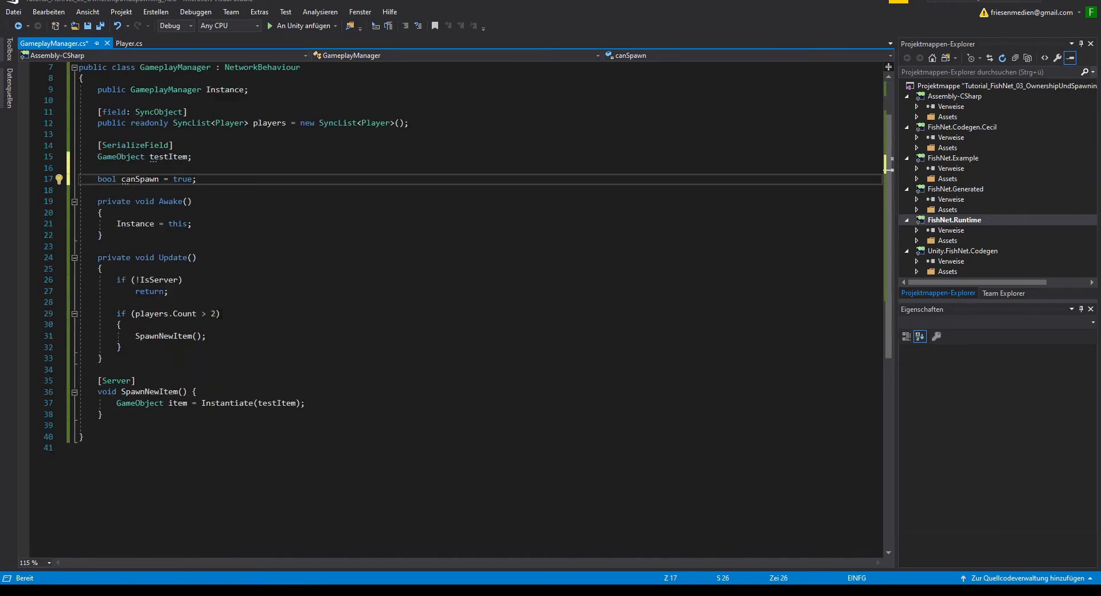
{"action": "left_click", "coordinate": [215, 314]}
{"action": "type", "text": "&& "}
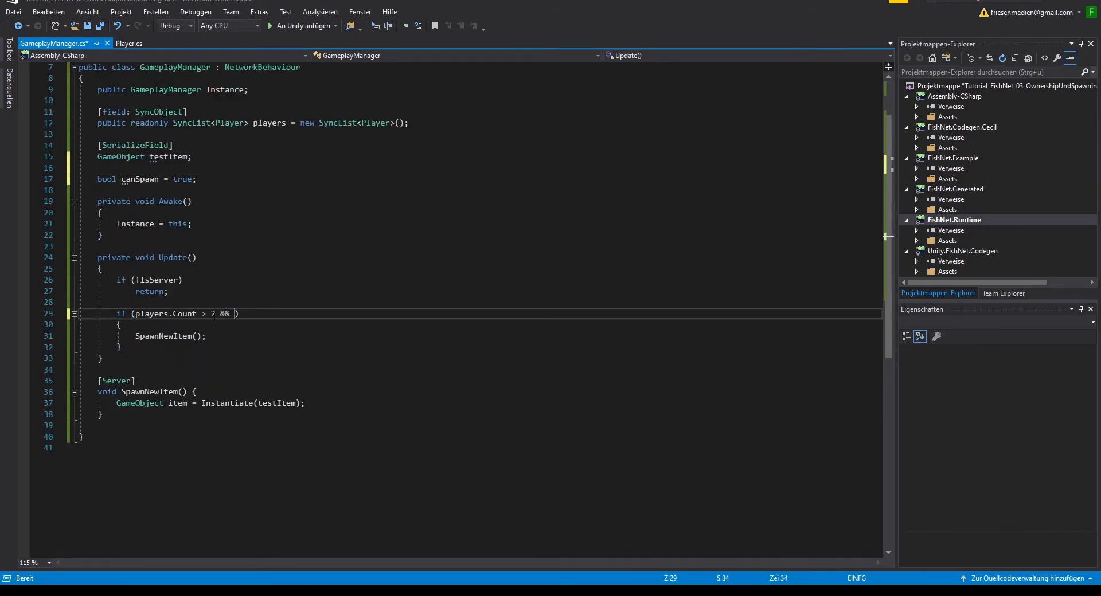
{"action": "type", "text": "ca"}
{"action": "key", "text": "Tab"}
- Add canSpawn = false; right after the SpawnNewItem() call
{"action": "left_click", "coordinate": [243, 334]}
{"action": "key", "text": "Return"}
{"action": "type", "text": "ca"}
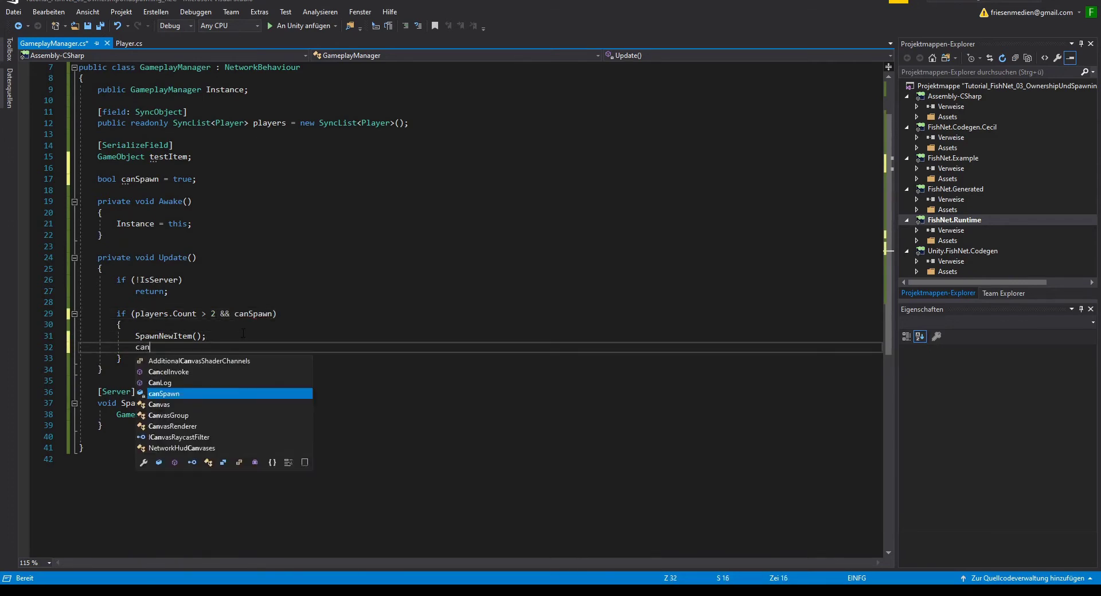
{"action": "key", "text": "Tab"}
{"action": "type", "text": "fa"}
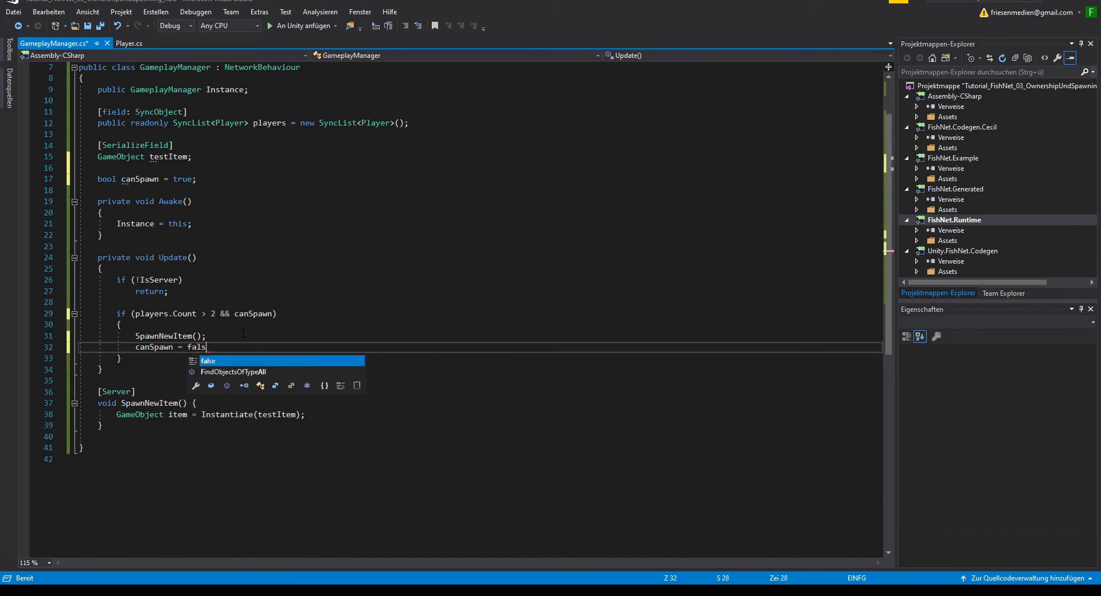
{"action": "key", "text": "Tab"}
{"action": "type", "text": ";"}
- Review where canSpawn is used in Update and around SpawnNewItem
{"action": "left_click", "coordinate": [243, 333]}
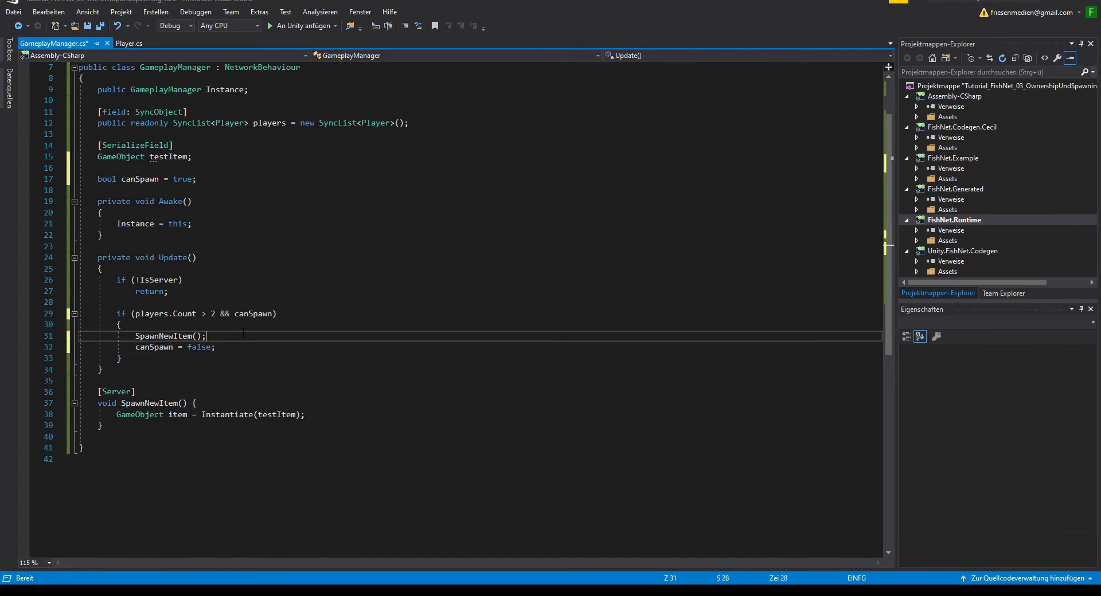
{"action": "scroll", "coordinate": [243, 333], "scroll_direction": "down", "scroll_amount": 1}
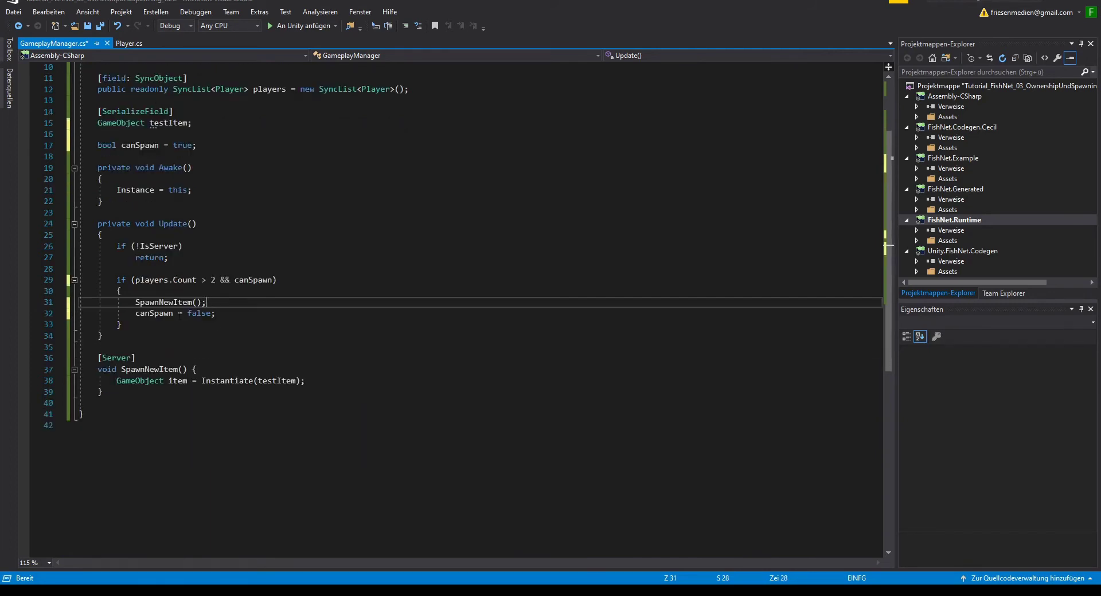
{"action": "left_click", "coordinate": [164, 313]}
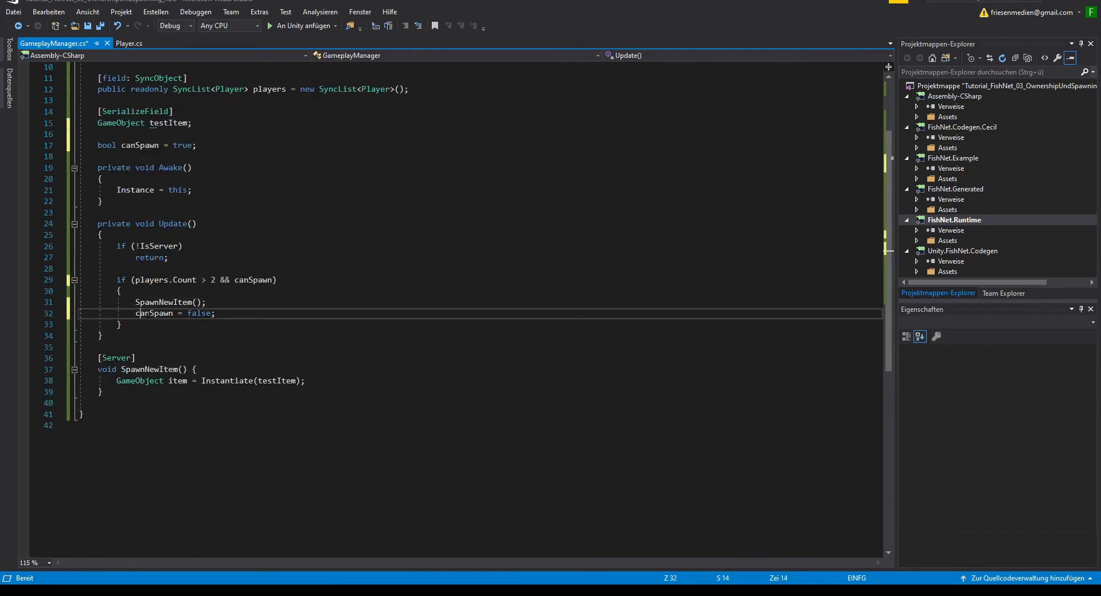
{"action": "scroll", "coordinate": [256, 301], "scroll_direction": "down", "scroll_amount": 3}
{"action": "left_click", "coordinate": [267, 295]}
{"action": "scroll", "coordinate": [277, 271], "scroll_direction": "up", "scroll_amount": 6}
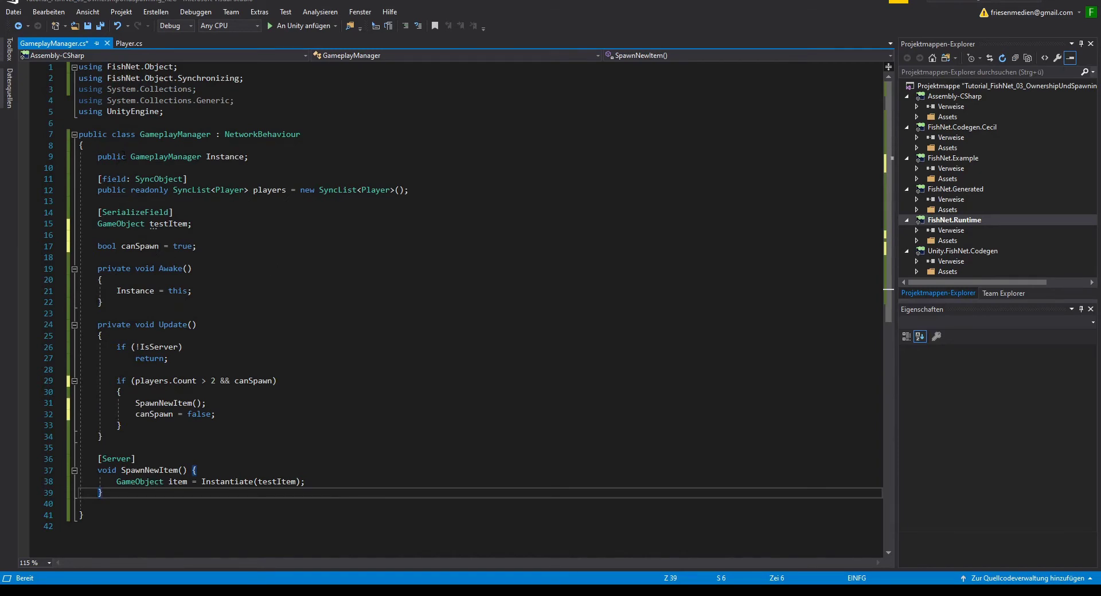
- Make the Instance field public static and save GameplayManager.cs
{"action": "left_click", "coordinate": [126, 156]}
{"action": "type", "text": "static"}
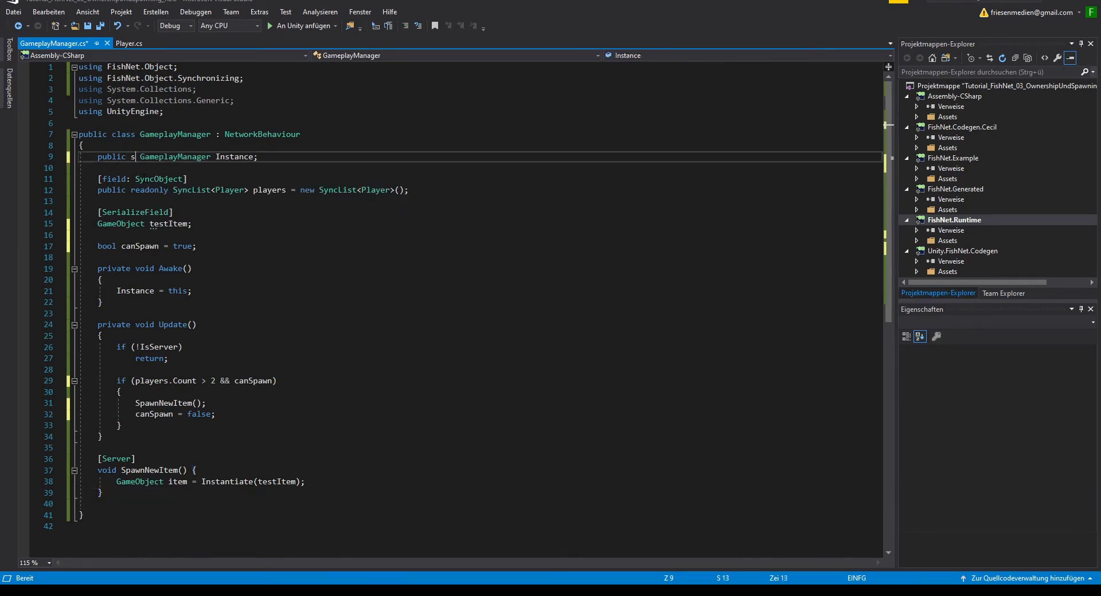
{"action": "key", "text": "ctrl+s"}
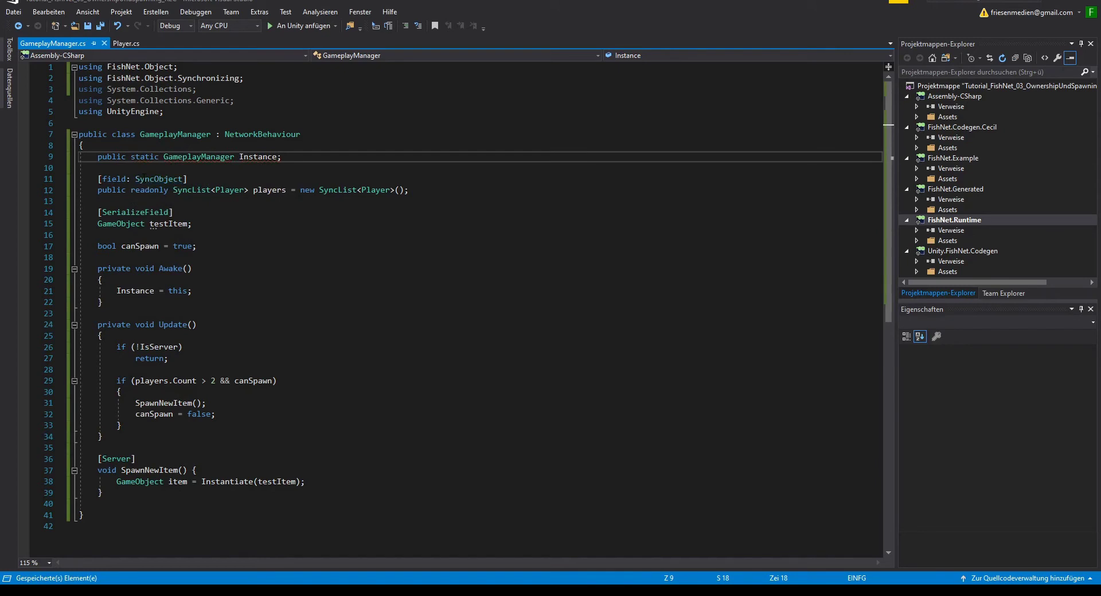
{"action": "left_click", "coordinate": [115, 280]}
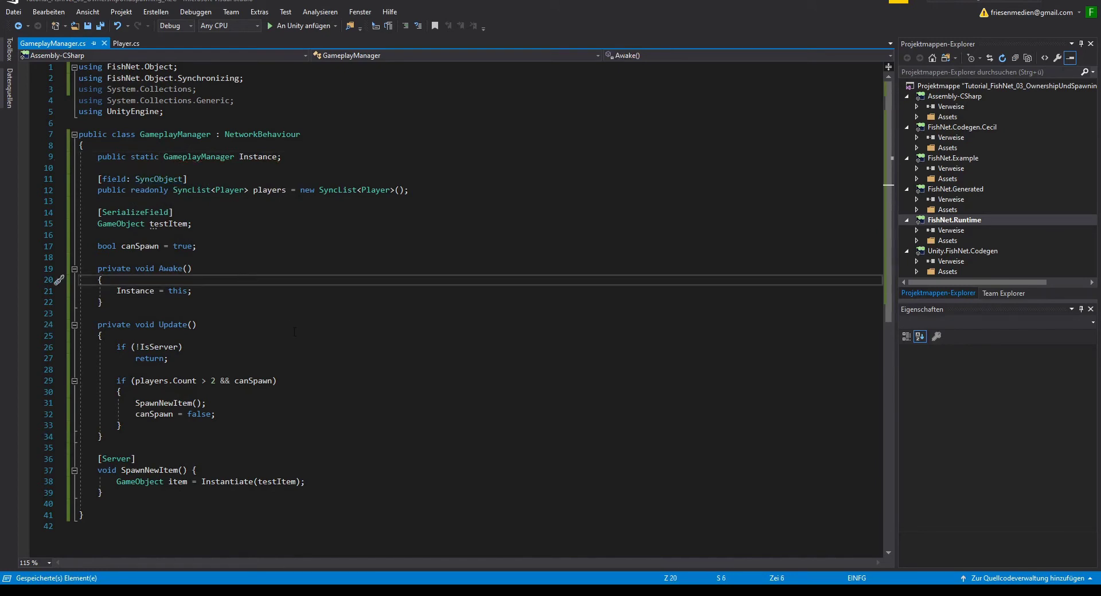
{"action": "scroll", "coordinate": [458, 287], "scroll_direction": "down", "scroll_amount": 2}
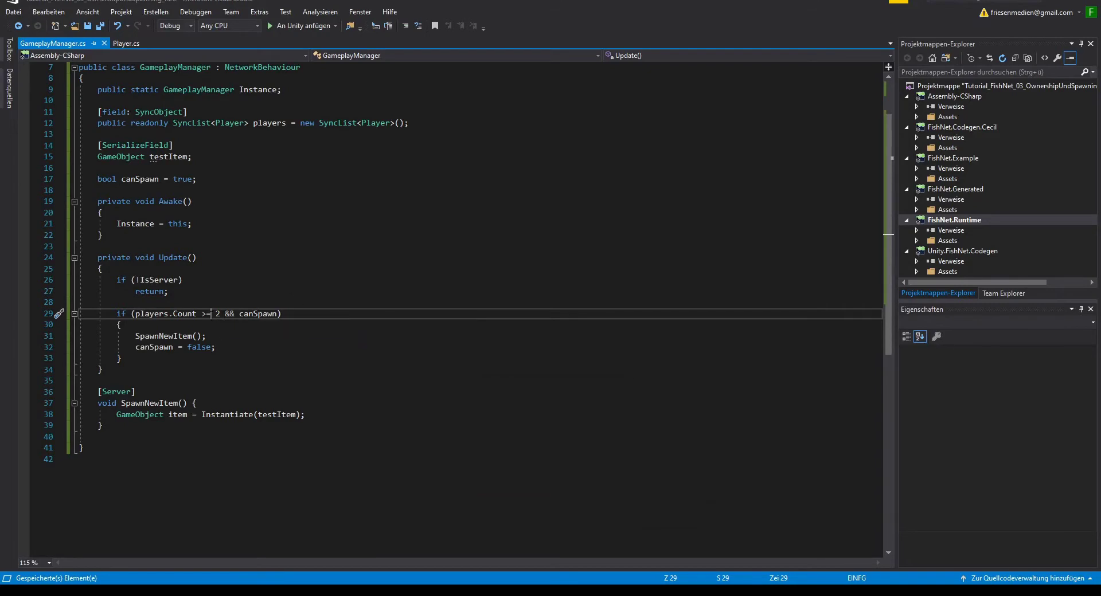
{"action": "key", "text": "BackSpace"}
{"action": "left_click", "coordinate": [117, 224]}
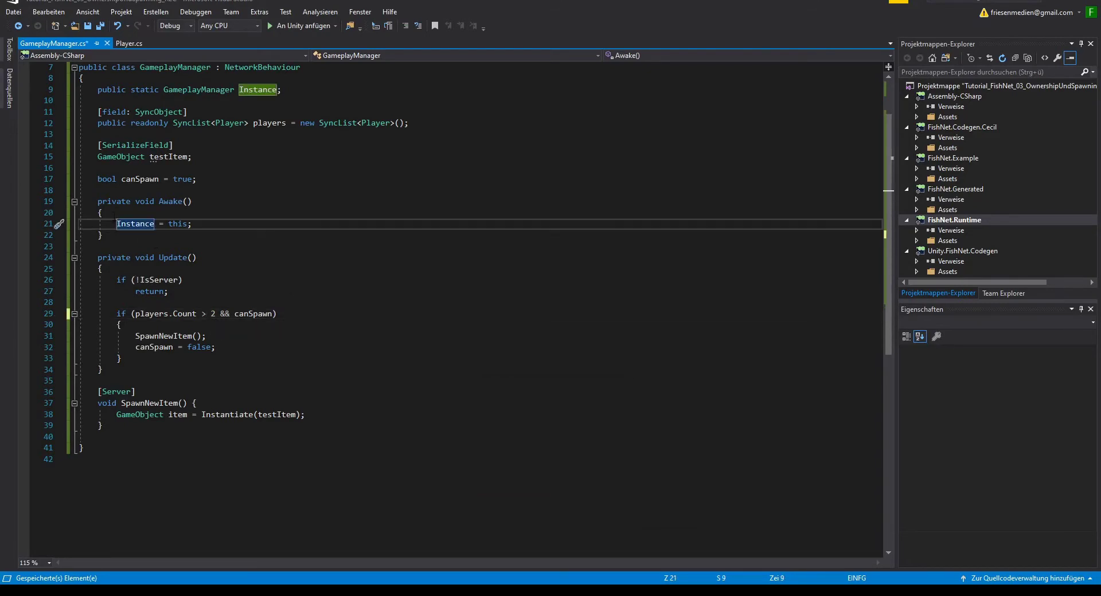
{"action": "key", "text": "Up"}
{"action": "scroll", "coordinate": [116, 225], "scroll_direction": "up", "scroll_amount": 2}
{"action": "scroll", "coordinate": [114, 226], "scroll_direction": "down", "scroll_amount": 1}
{"action": "scroll", "coordinate": [115, 225], "scroll_direction": "down", "scroll_amount": 1}
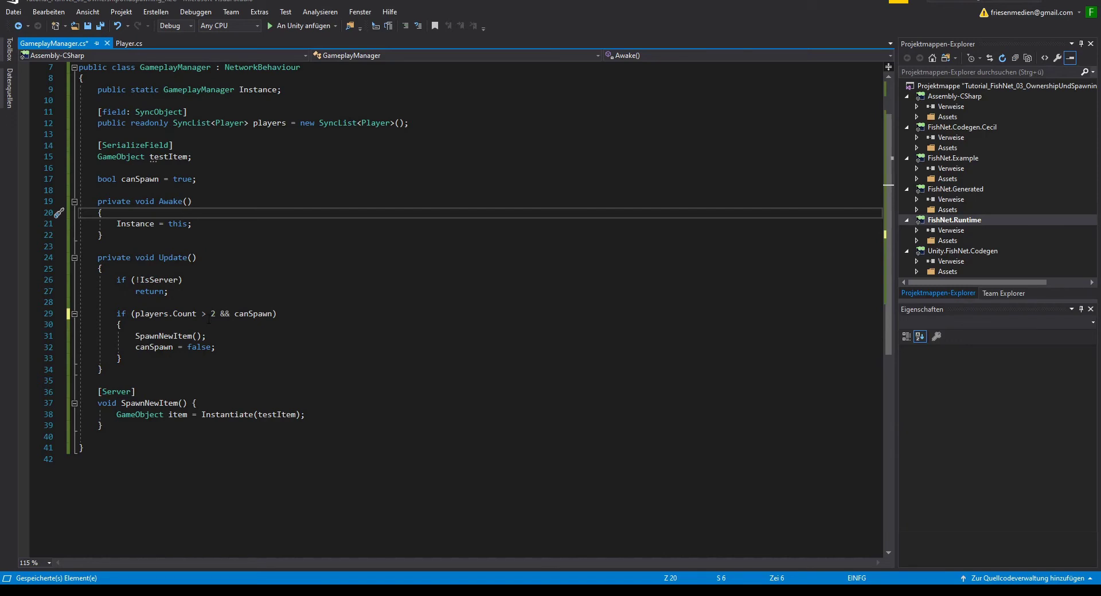
- Change the spawn check to players.Count >= 2, save, and return to Unity
{"action": "left_click", "coordinate": [207, 314]}
{"action": "type", "text": "="}
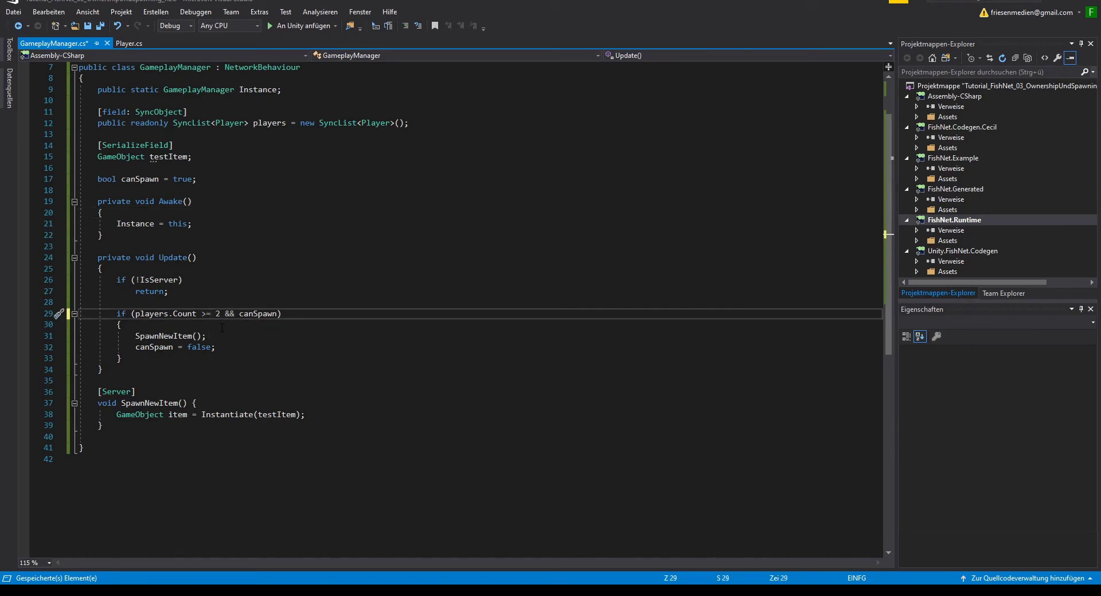
{"action": "key", "text": "ctrl+s"}
{"action": "key", "text": "Right"}
{"action": "scroll", "coordinate": [302, 408], "scroll_direction": "down", "scroll_amount": 3}
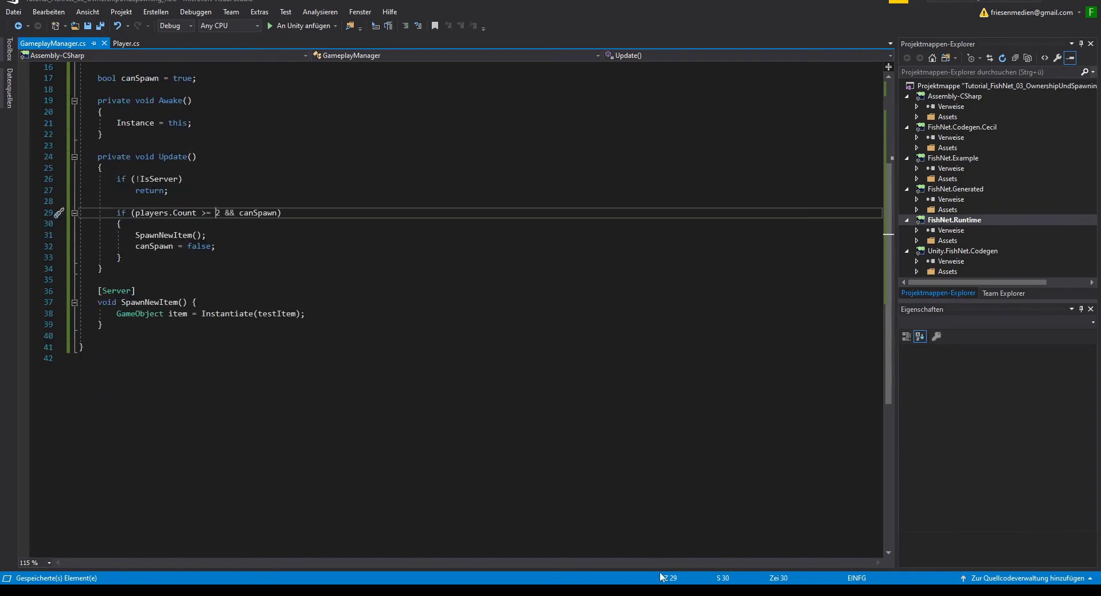
{"action": "scroll", "coordinate": [328, 339], "scroll_direction": "up", "scroll_amount": 3}
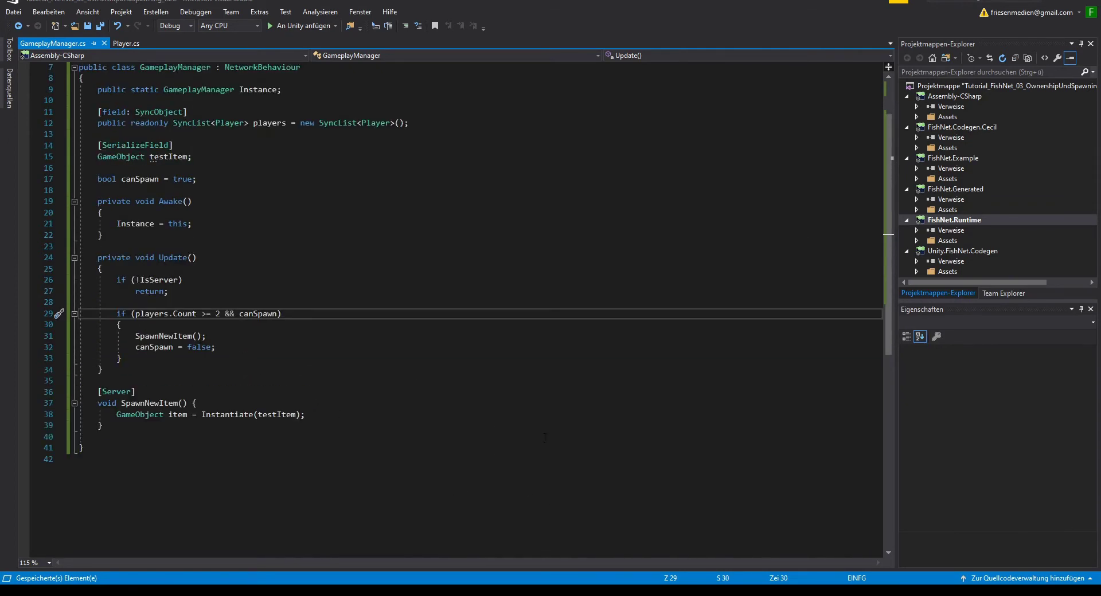
{"action": "key", "text": "alt+Tab"}
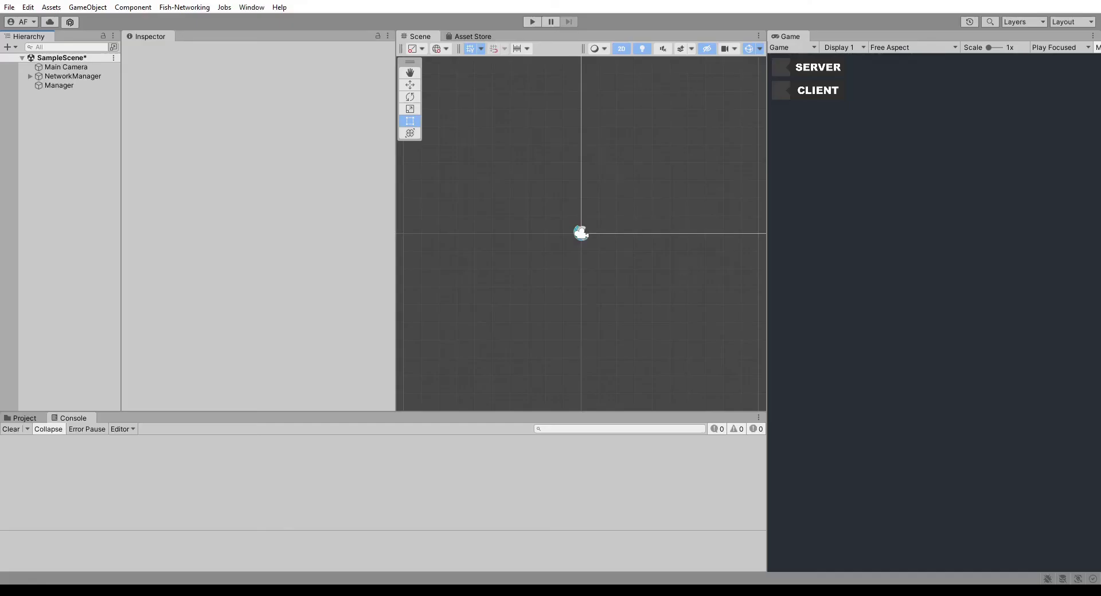
- Drag the Item prefab into Manager's Gameplay Manager Test Item field and save the scene
{"action": "left_click", "coordinate": [58, 85]}
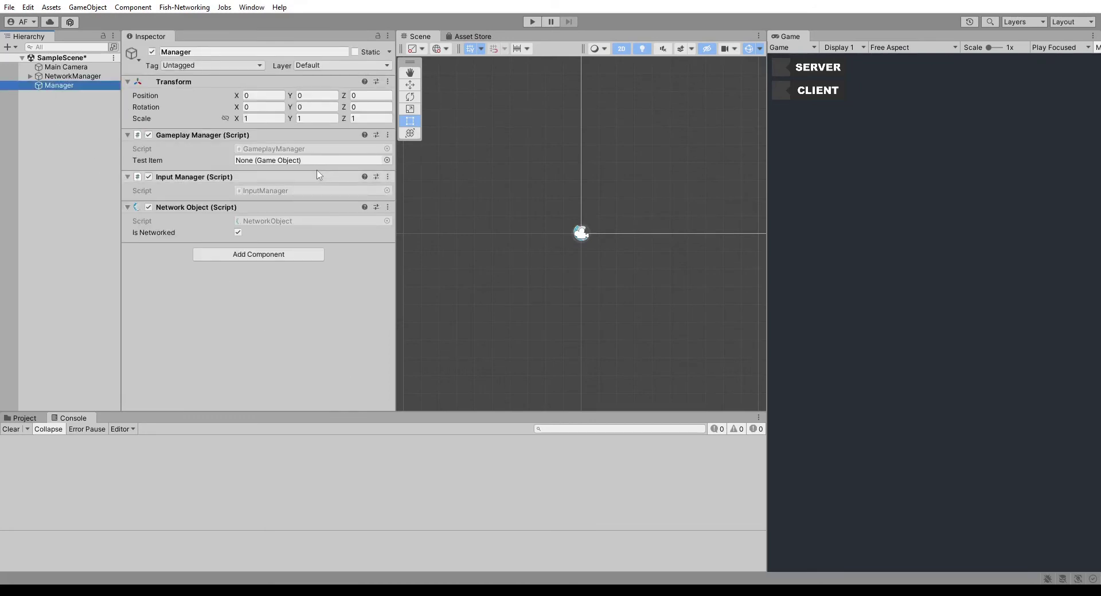
{"action": "left_click", "coordinate": [20, 418]}
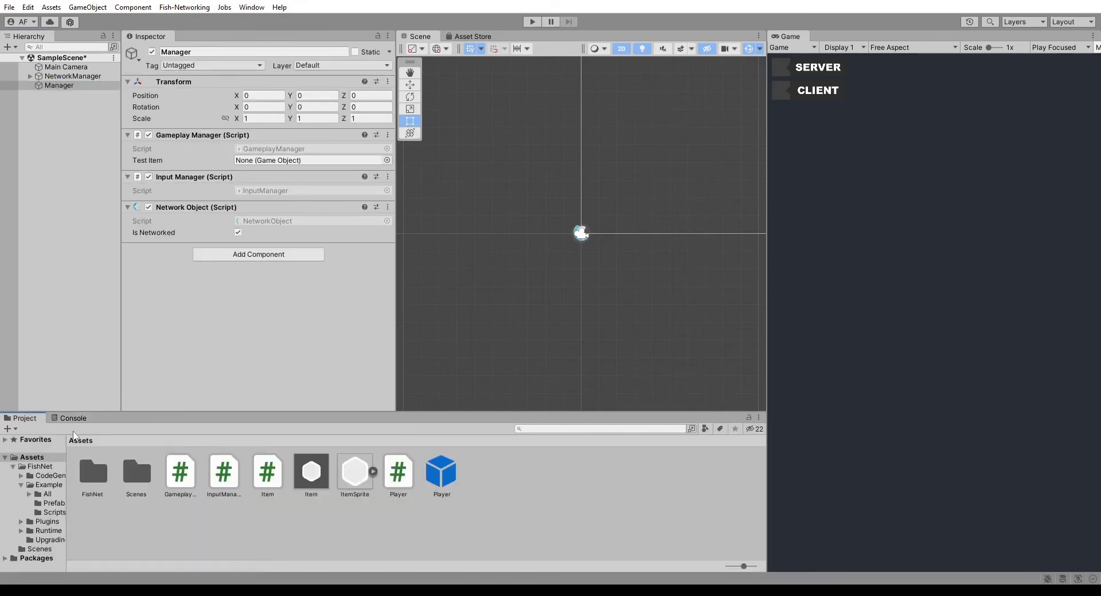
{"action": "left_click_drag", "start_coordinate": [311, 472], "coordinate": [337, 166]}
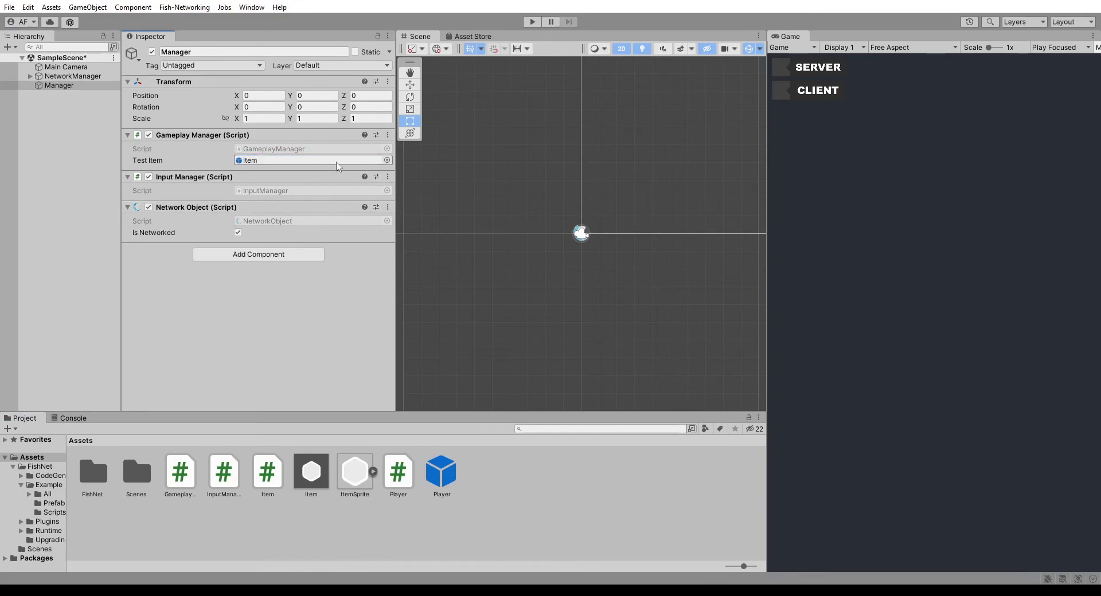
{"action": "left_click", "coordinate": [73, 96]}
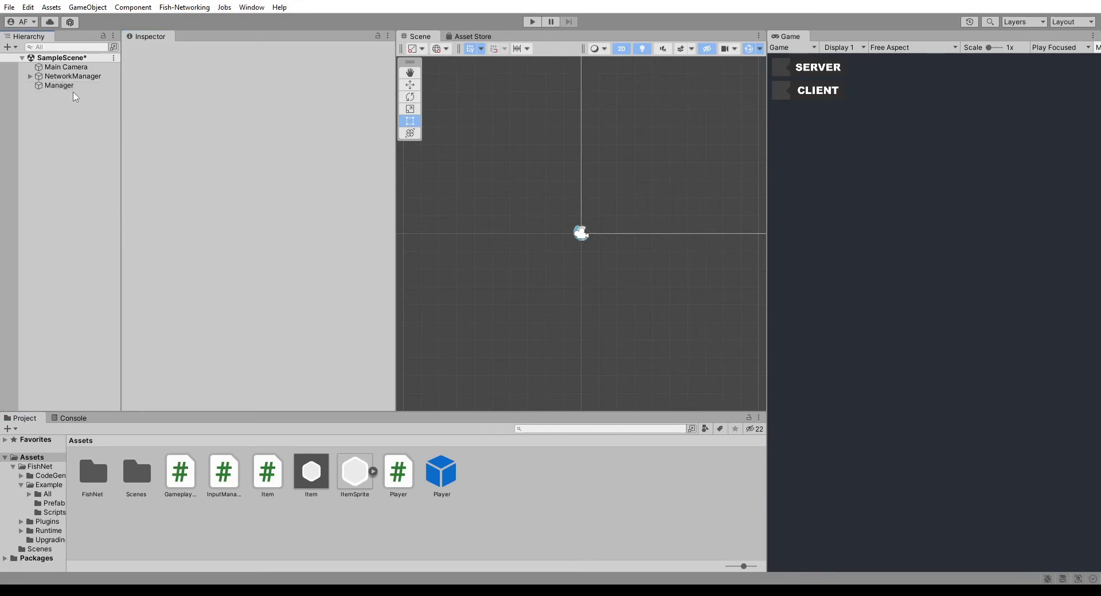
{"action": "key", "text": "ctrl+s"}
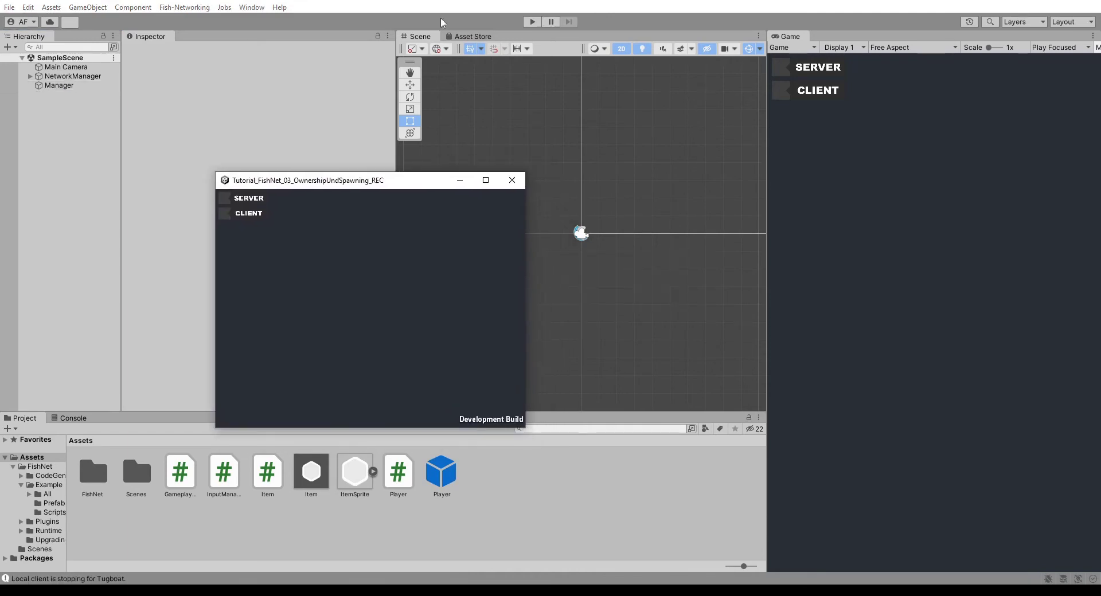
- Play-test with a server, editor client and built client, inspect Item(Clone), then stop
{"action": "left_click", "coordinate": [532, 21]}
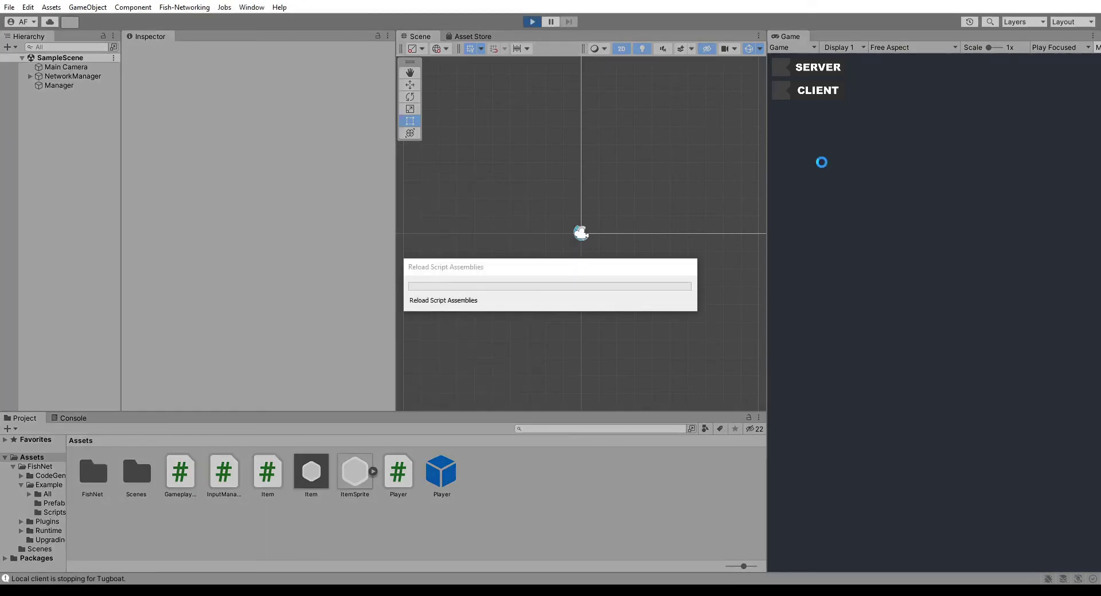
{"action": "left_click", "coordinate": [786, 75]}
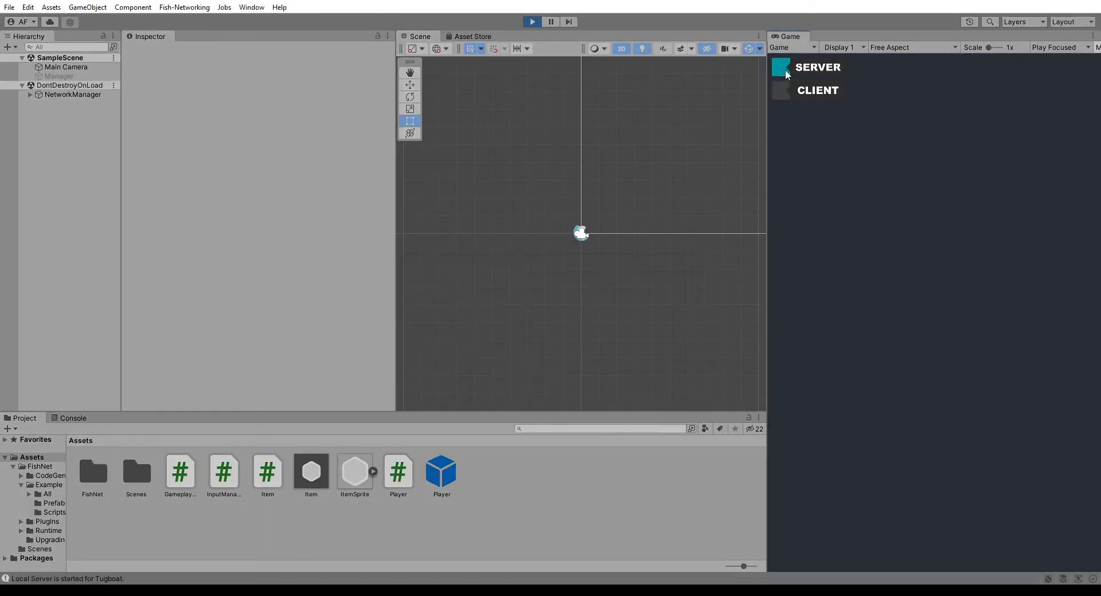
{"action": "left_click", "coordinate": [780, 91]}
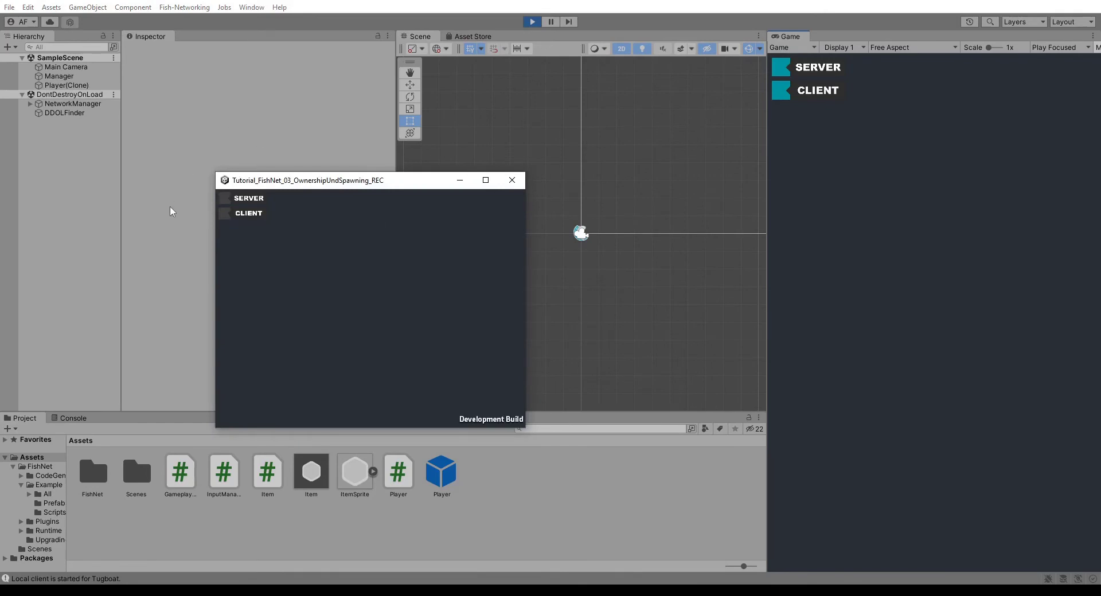
{"action": "left_click", "coordinate": [224, 213]}
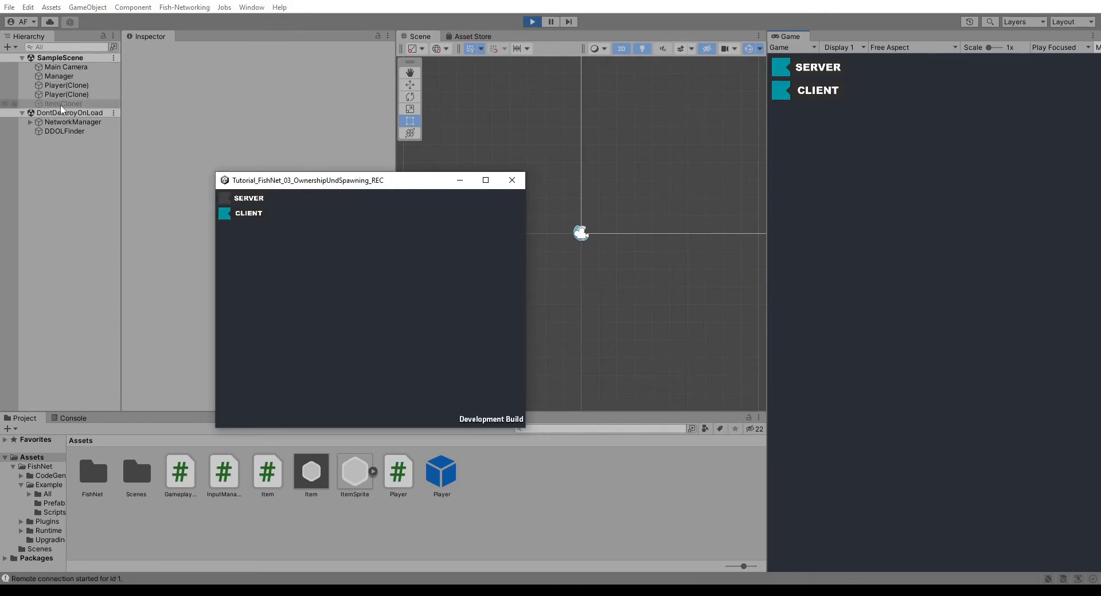
{"action": "left_click", "coordinate": [61, 104]}
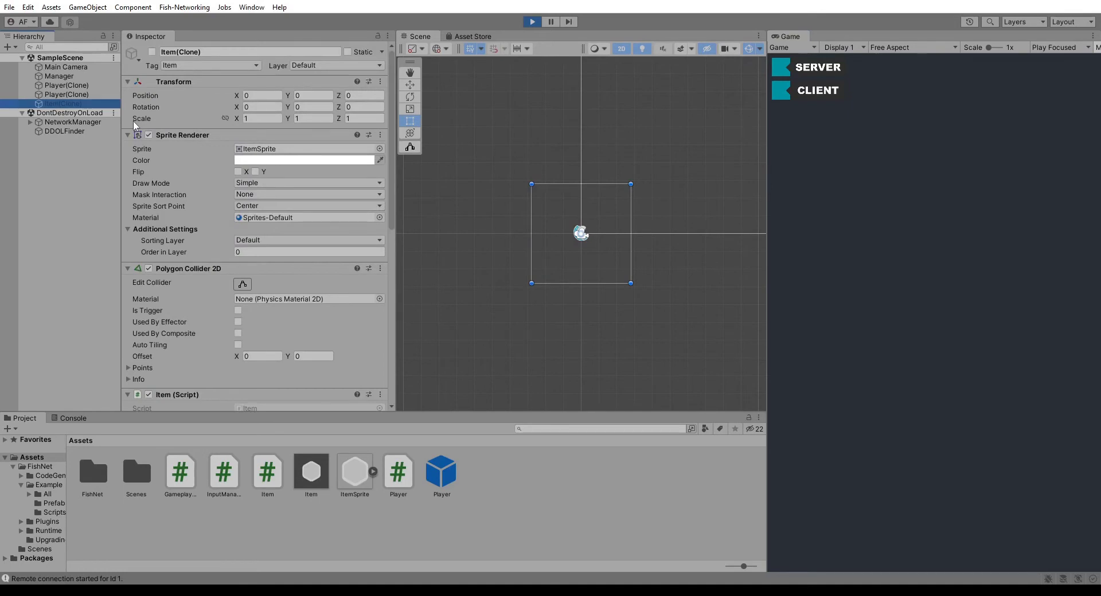
{"action": "left_click", "coordinate": [532, 24]}
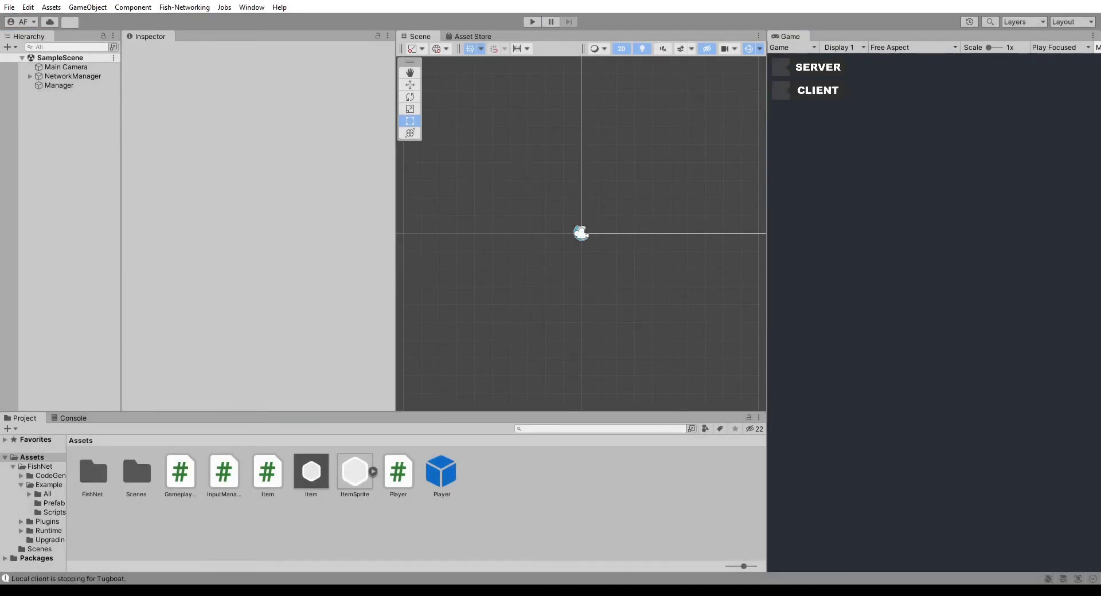
{"action": "left_click", "coordinate": [224, 198]}
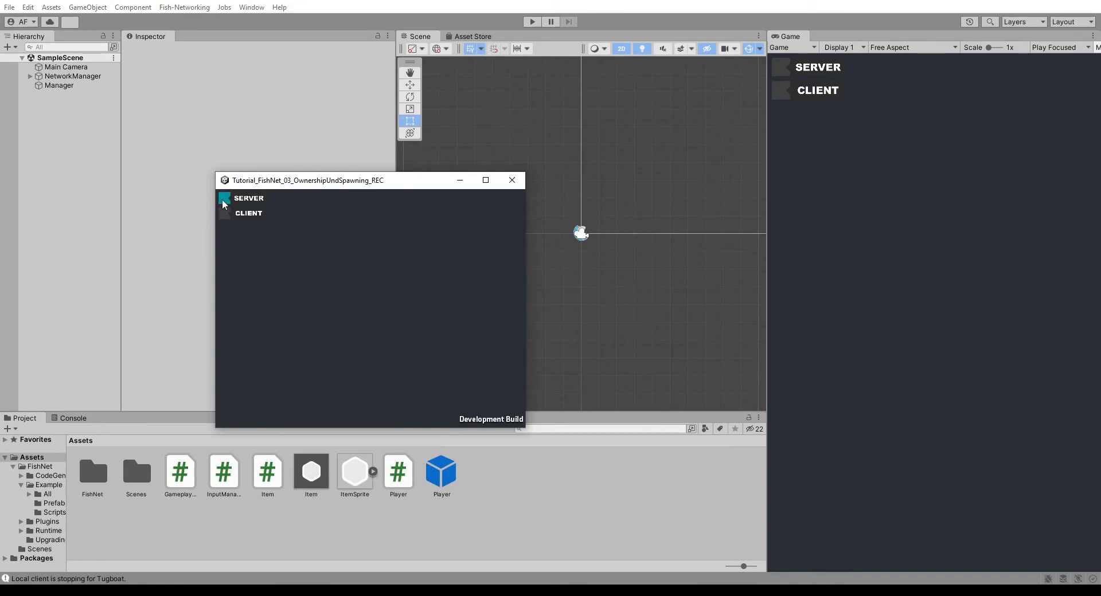
{"action": "left_click", "coordinate": [533, 22]}
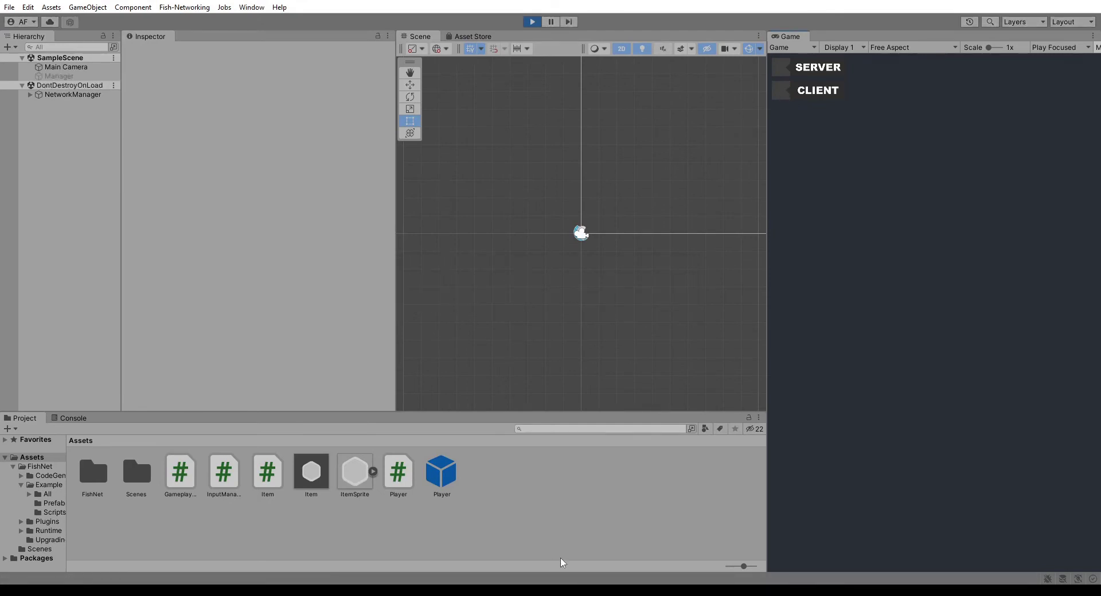
{"action": "left_click", "coordinate": [631, 591]}
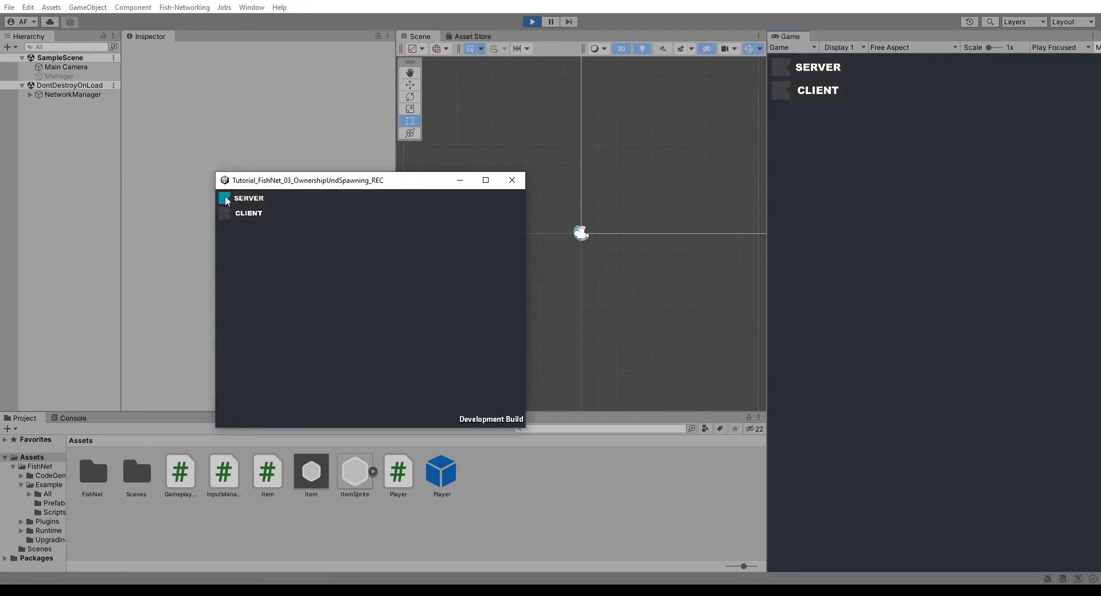
{"action": "left_click", "coordinate": [810, 133]}
{"action": "left_click", "coordinate": [781, 93]}
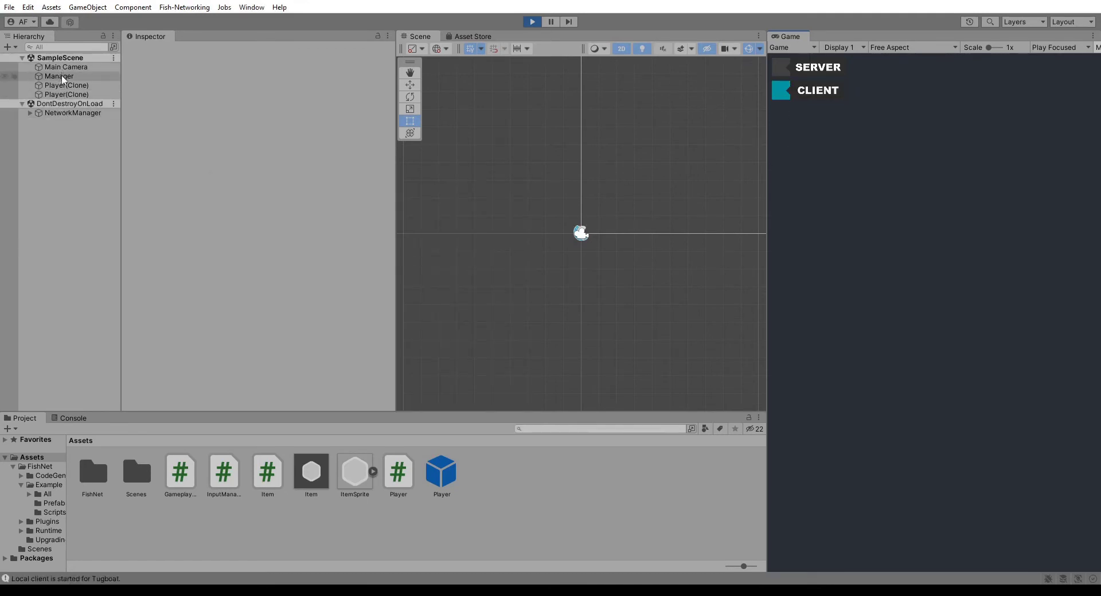
{"action": "left_click", "coordinate": [63, 95]}
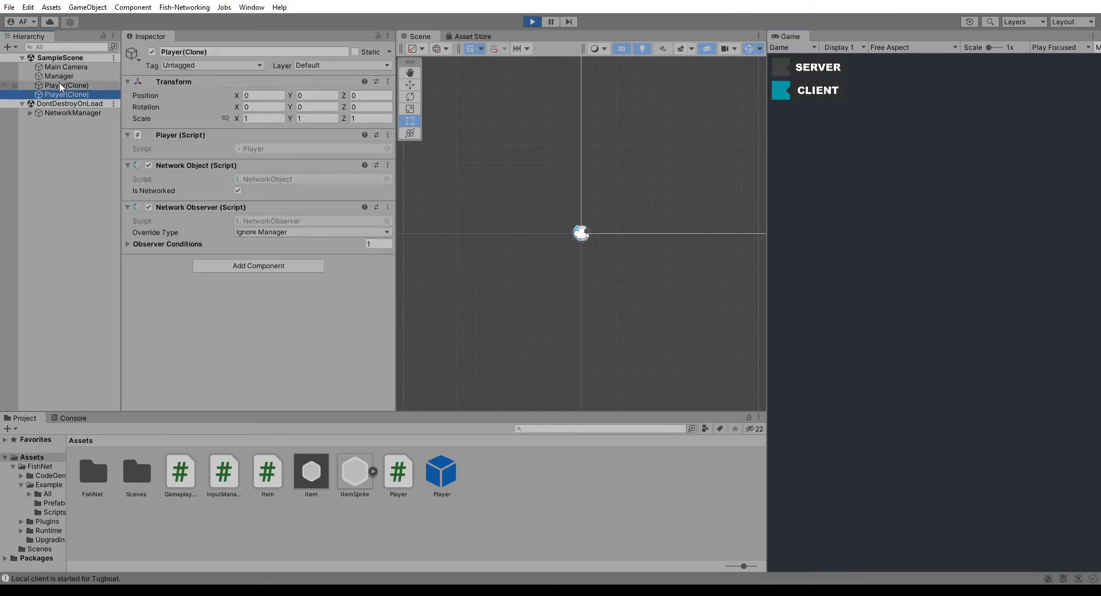
{"action": "mouse_move", "coordinate": [633, 591]}
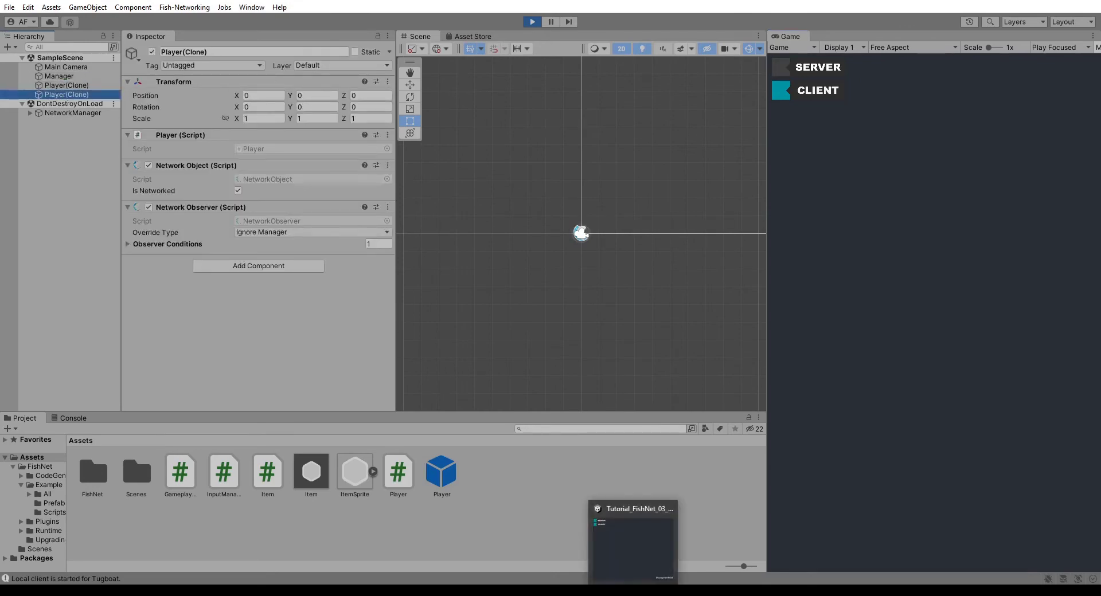
{"action": "left_click", "coordinate": [633, 550]}
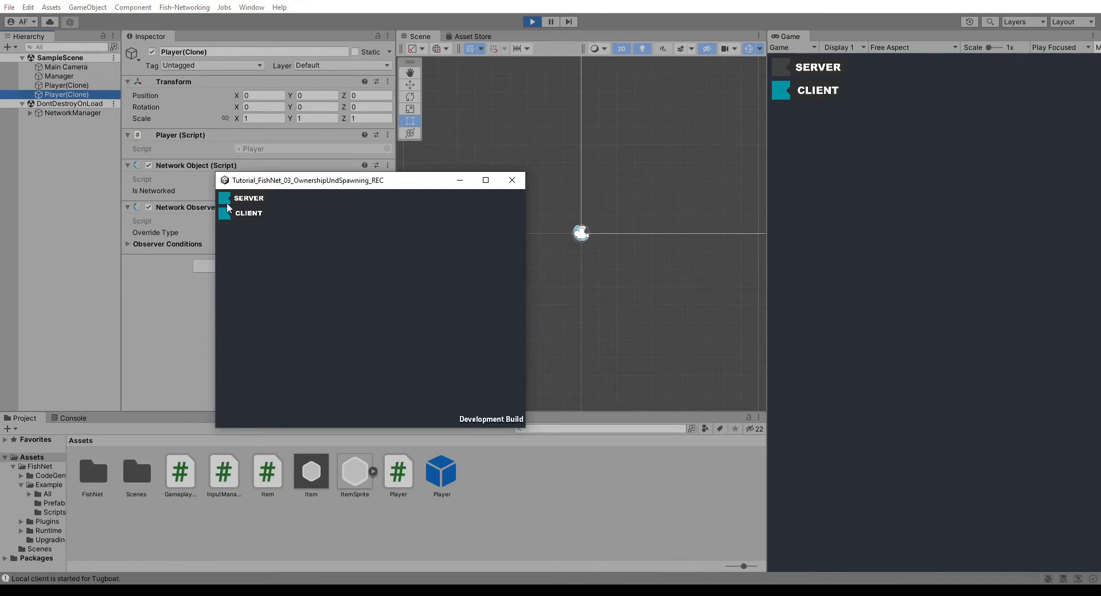
{"action": "left_click_drag", "start_coordinate": [299, 183], "coordinate": [275, 171]}
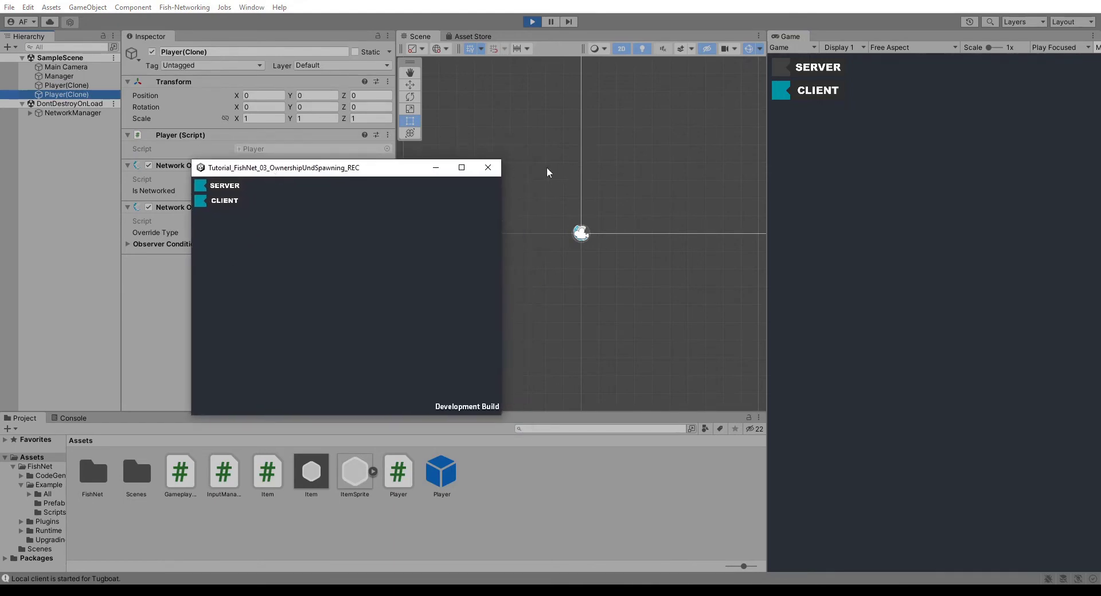
{"action": "key", "text": "alt+F4"}
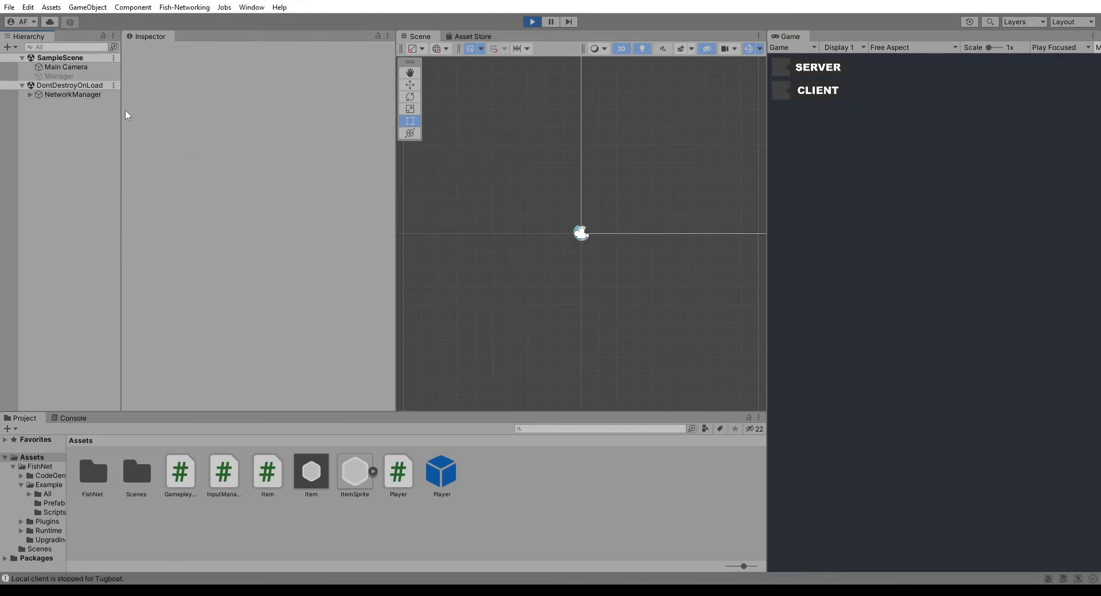
{"action": "left_click", "coordinate": [532, 22]}
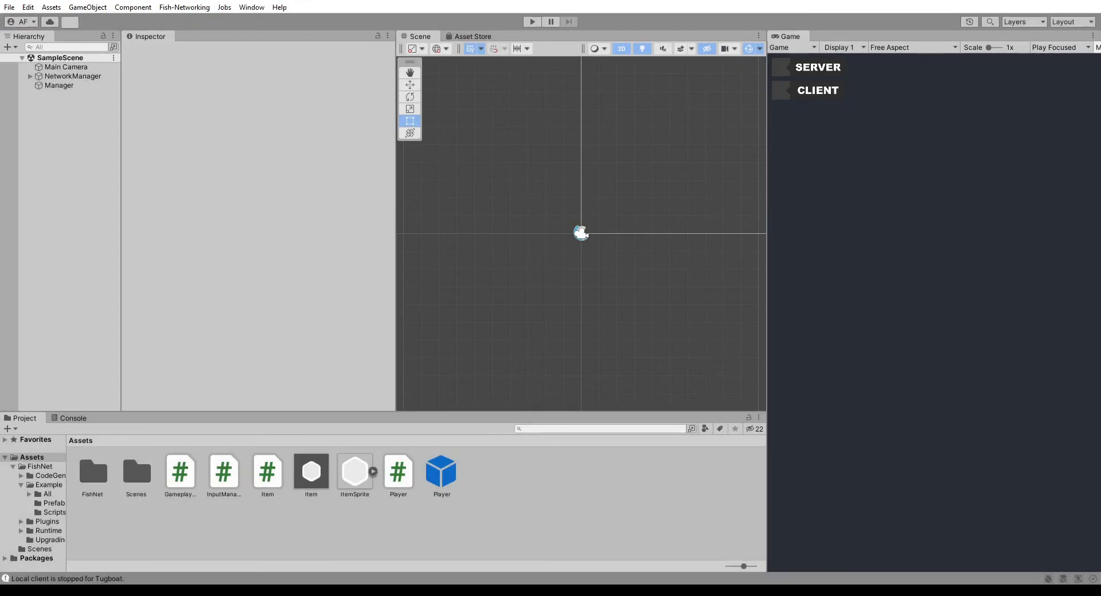
- Add ServerManager.Spawn(item); below the Instantiate line in SpawnNewItem, then return to Unity
{"action": "key", "text": "alt+Tab"}
{"action": "scroll", "coordinate": [194, 353], "scroll_direction": "down", "scroll_amount": 1}
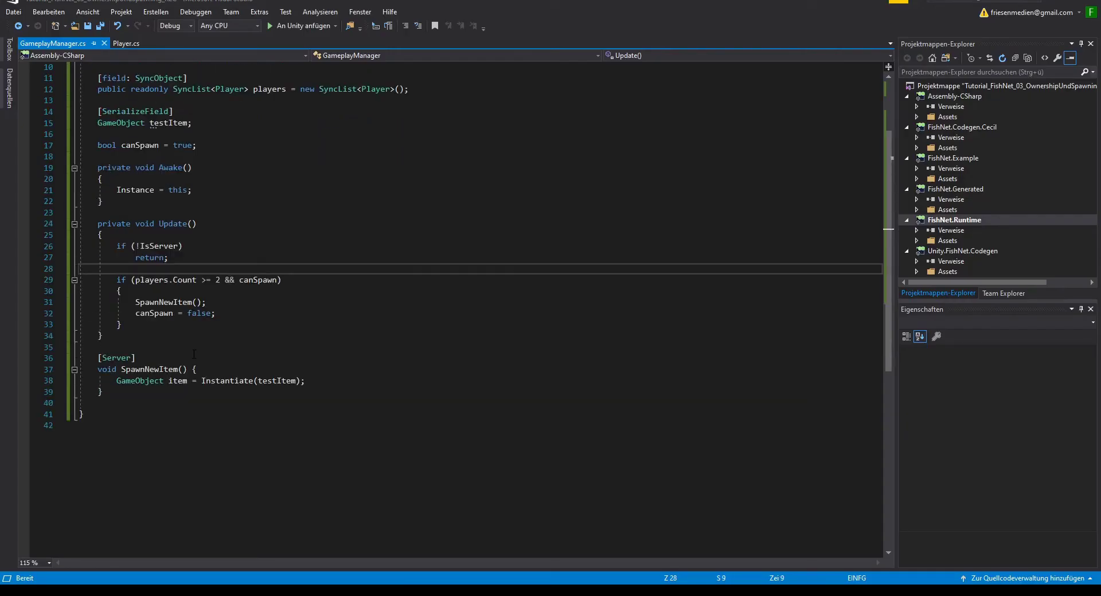
{"action": "left_click", "coordinate": [327, 383]}
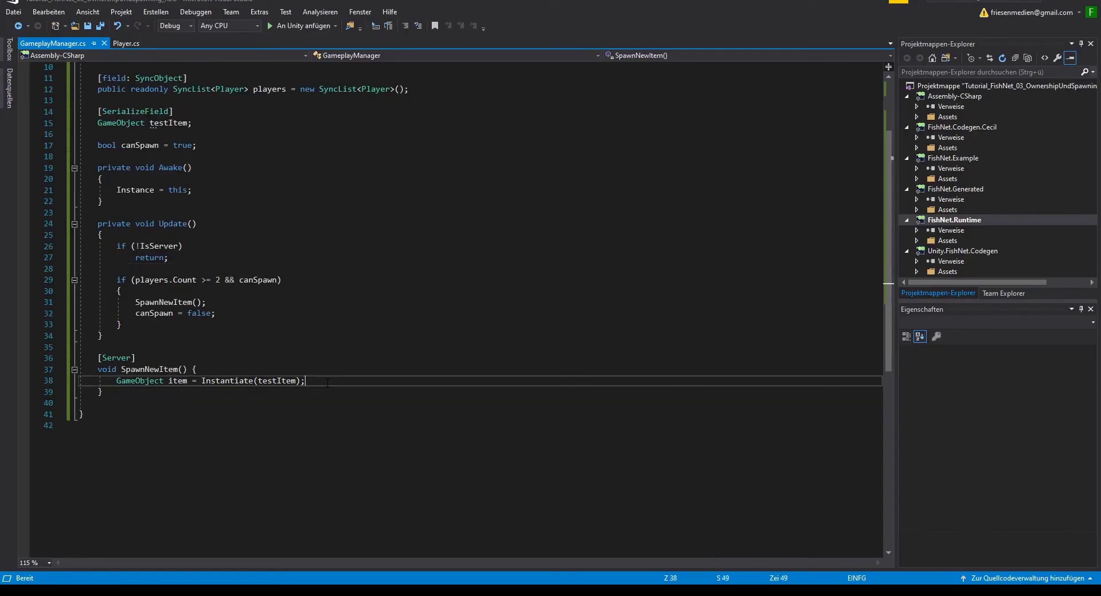
{"action": "key", "text": "Return"}
{"action": "key", "text": "Return"}
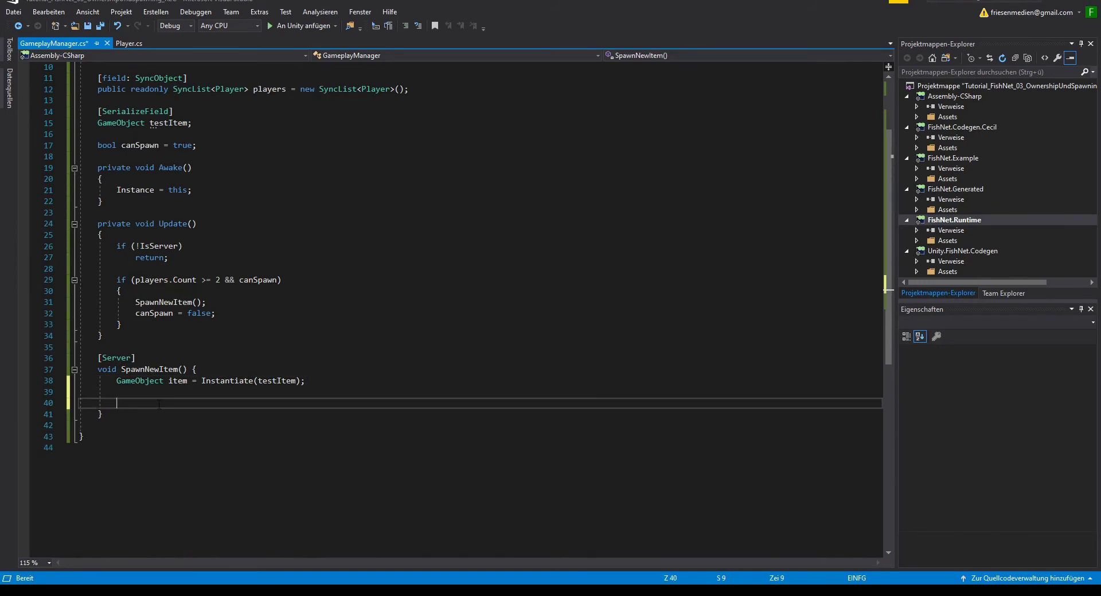
{"action": "type", "text": "See"}
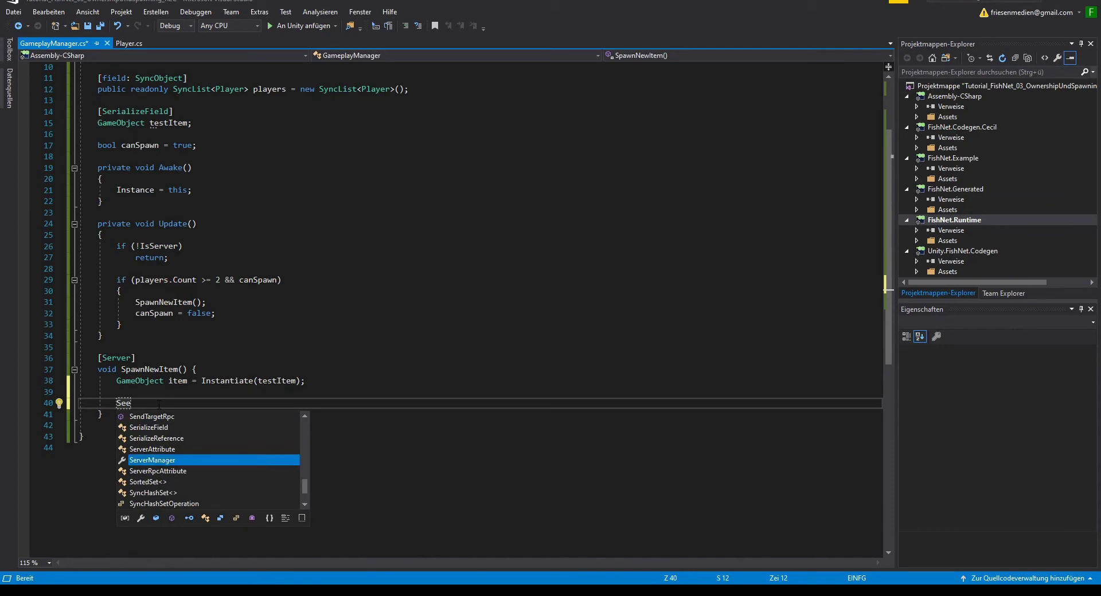
{"action": "type", "text": "."}
{"action": "type", "text": "pa("}
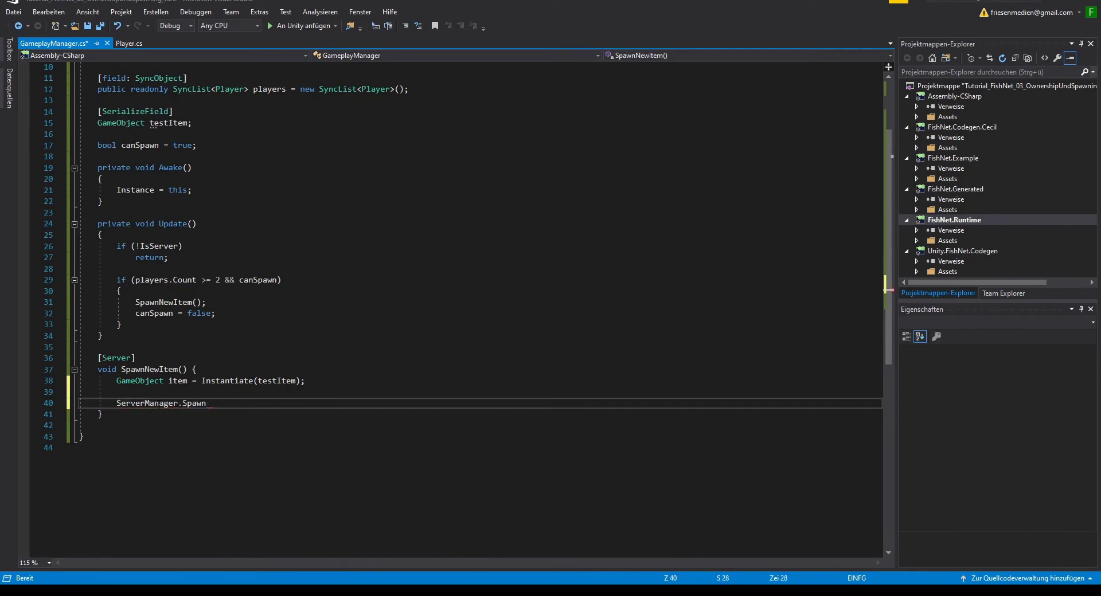
{"action": "type", "text": ");"}
{"action": "key", "text": "Left"}
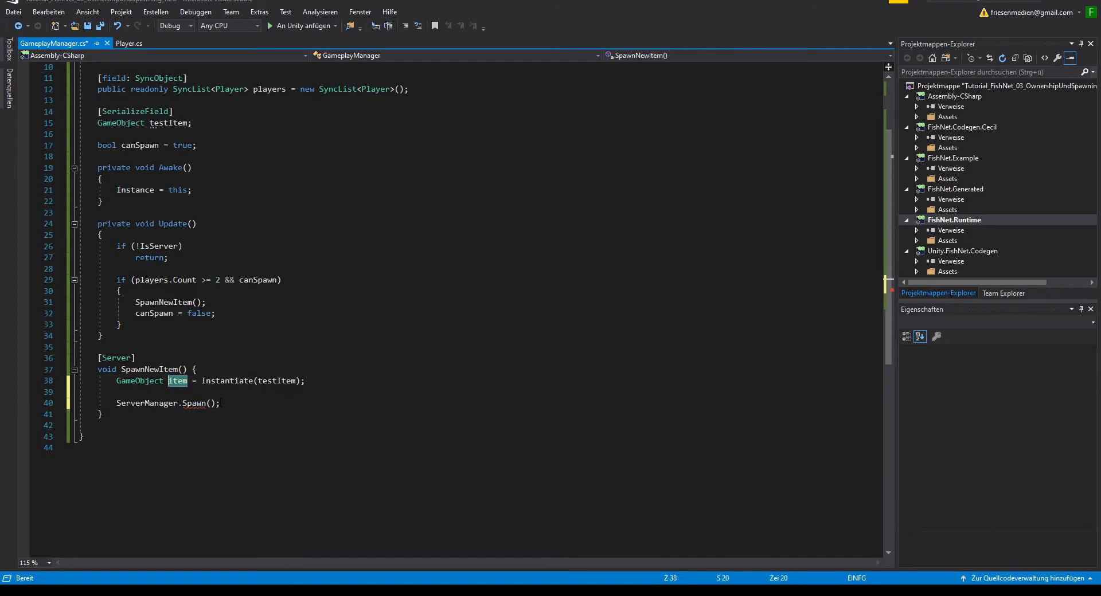
{"action": "type", "text": "item"}
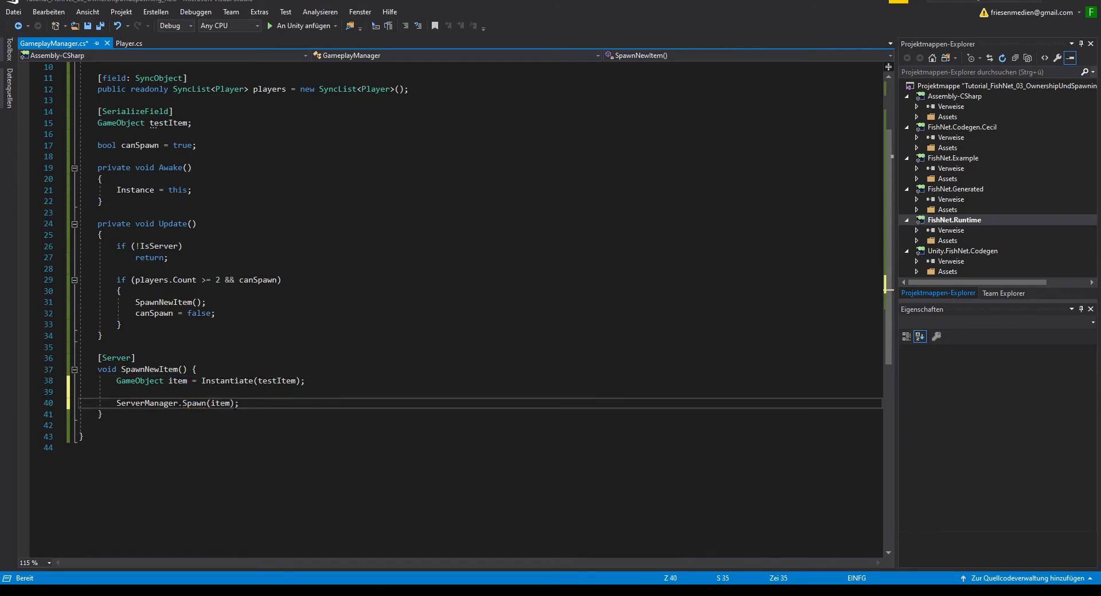
{"action": "key", "text": "Left"}
{"action": "key", "text": "alt+Tab"}
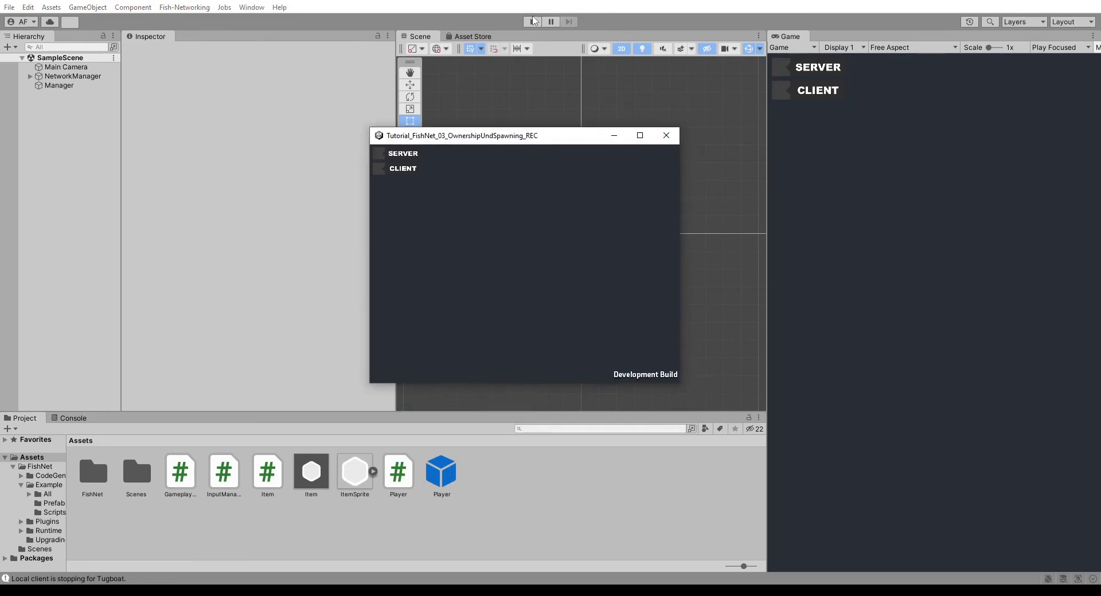
{"action": "left_click", "coordinate": [532, 21]}
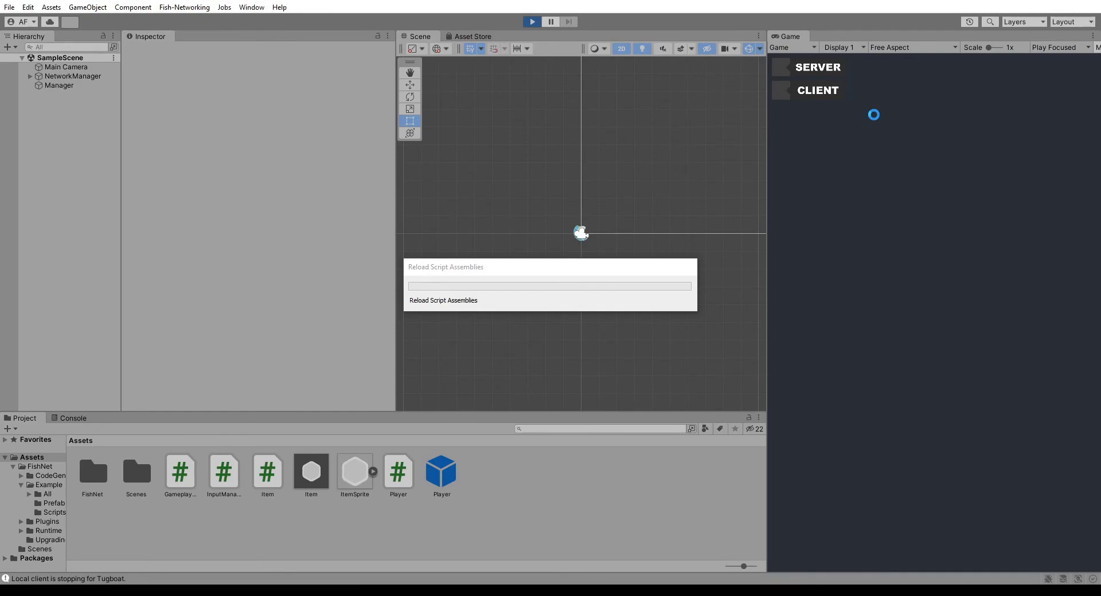
{"action": "left_click", "coordinate": [786, 71]}
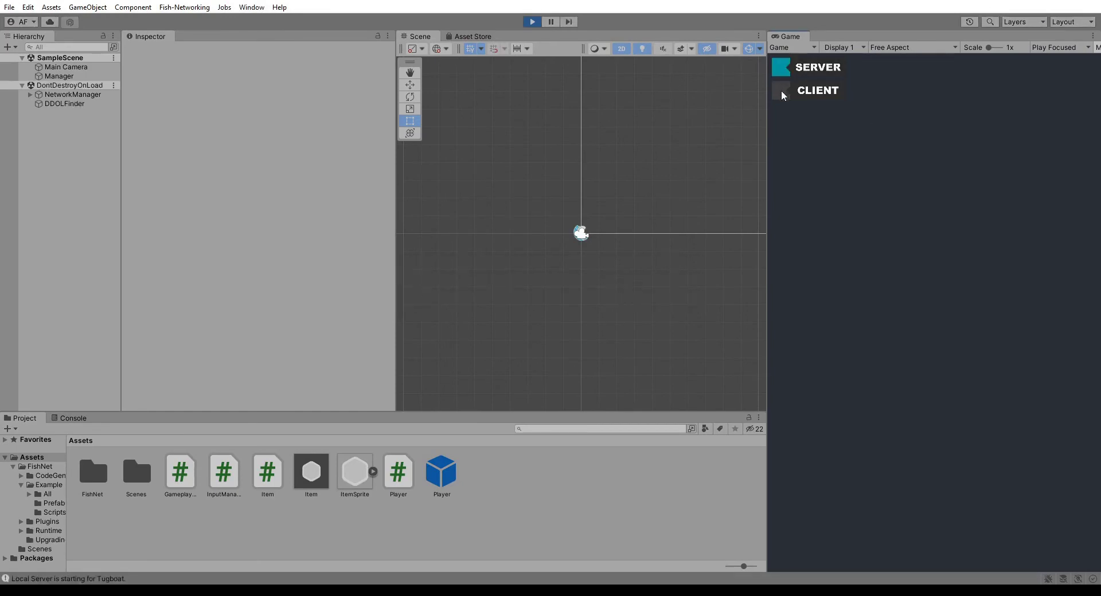
{"action": "left_click", "coordinate": [782, 93]}
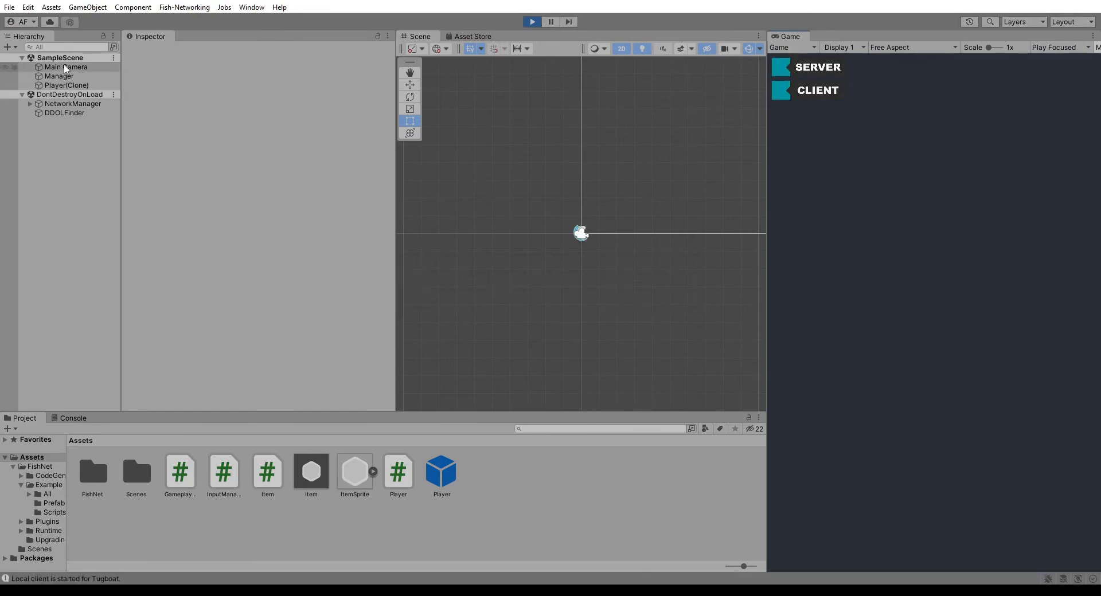
{"action": "left_click", "coordinate": [67, 86]}
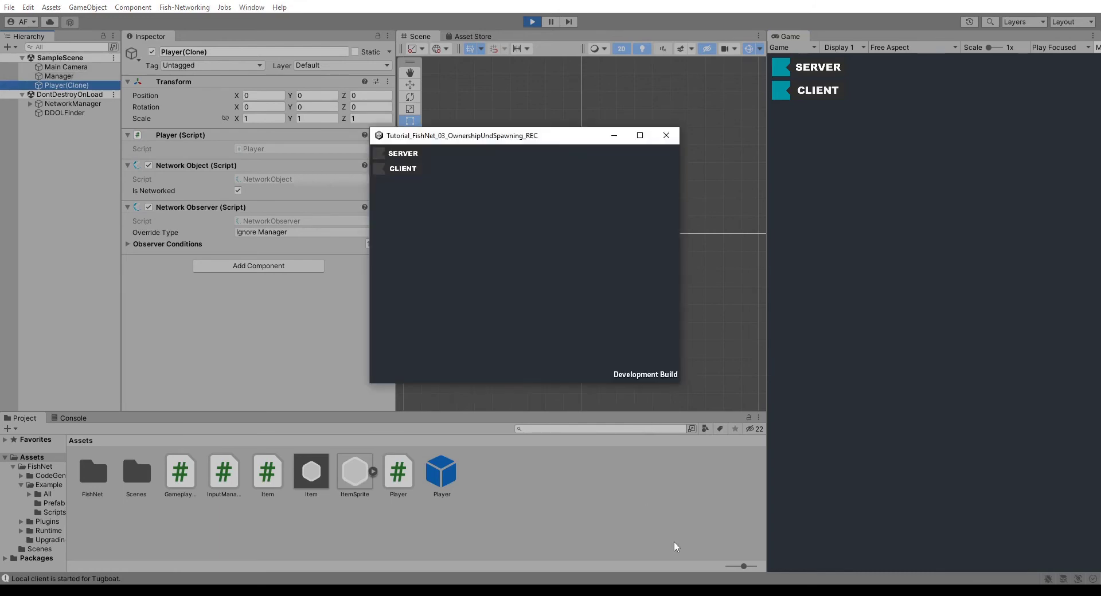
{"action": "left_click", "coordinate": [381, 169]}
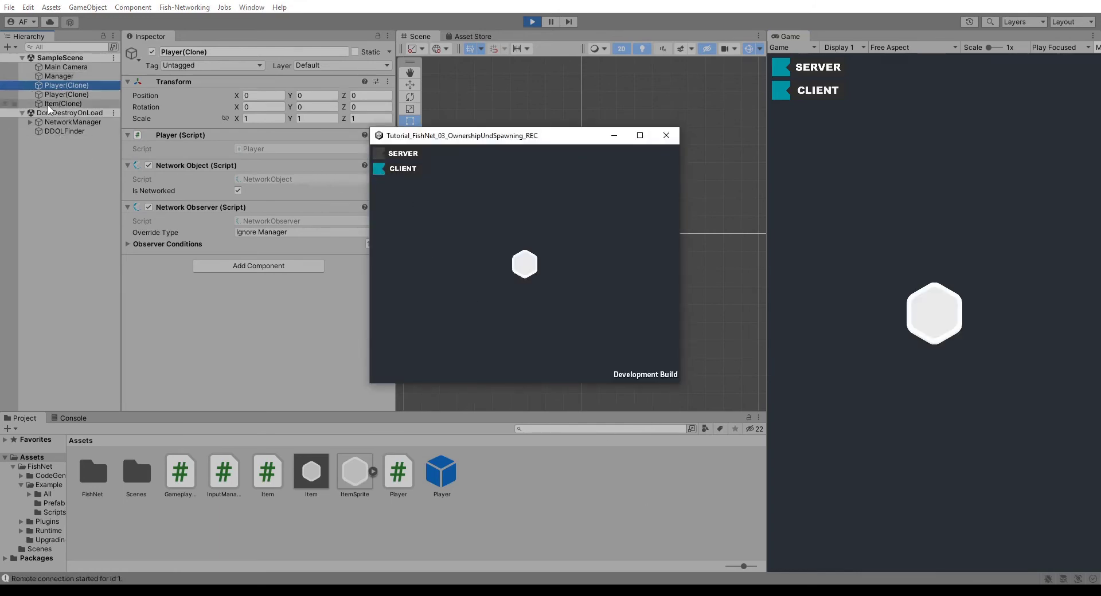
{"action": "left_click_drag", "start_coordinate": [529, 140], "coordinate": [579, 155]}
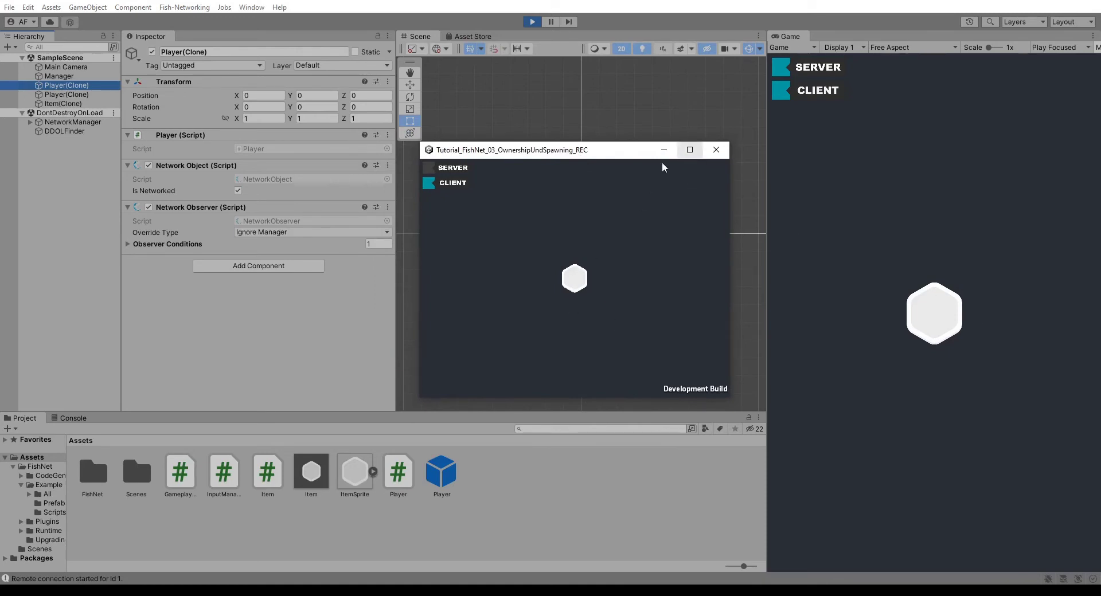
{"action": "left_click_drag", "start_coordinate": [619, 158], "coordinate": [556, 183]}
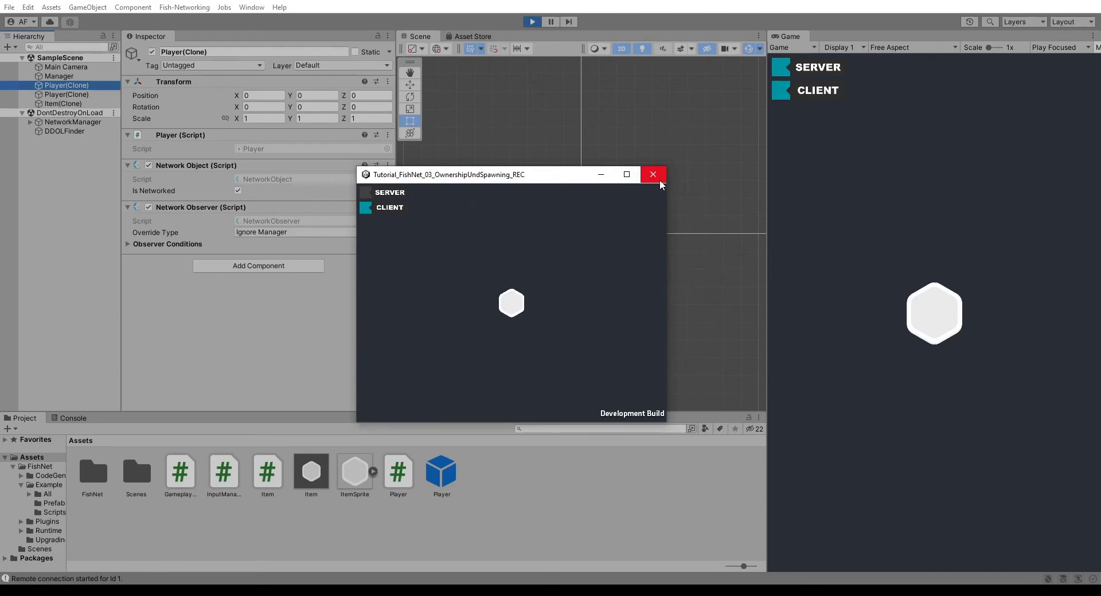
{"action": "left_click", "coordinate": [653, 175]}
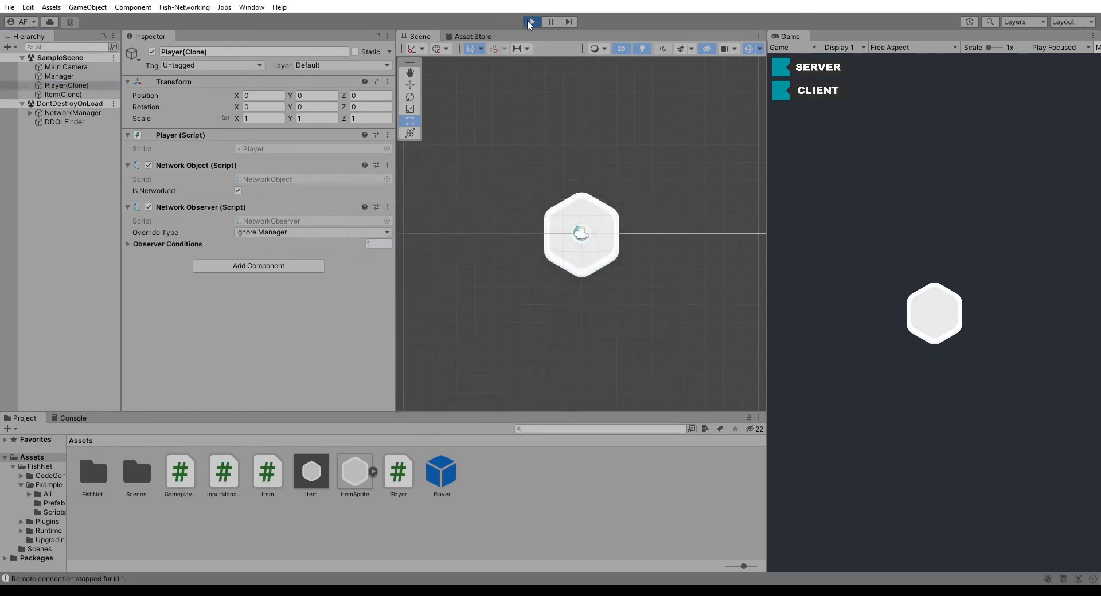
{"action": "left_click", "coordinate": [528, 23]}
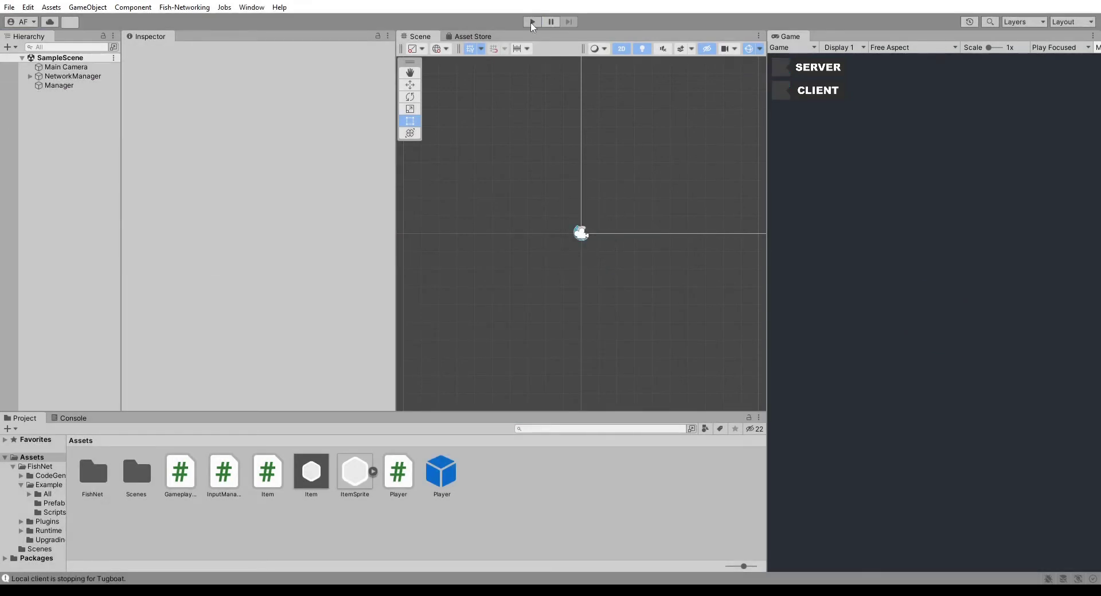
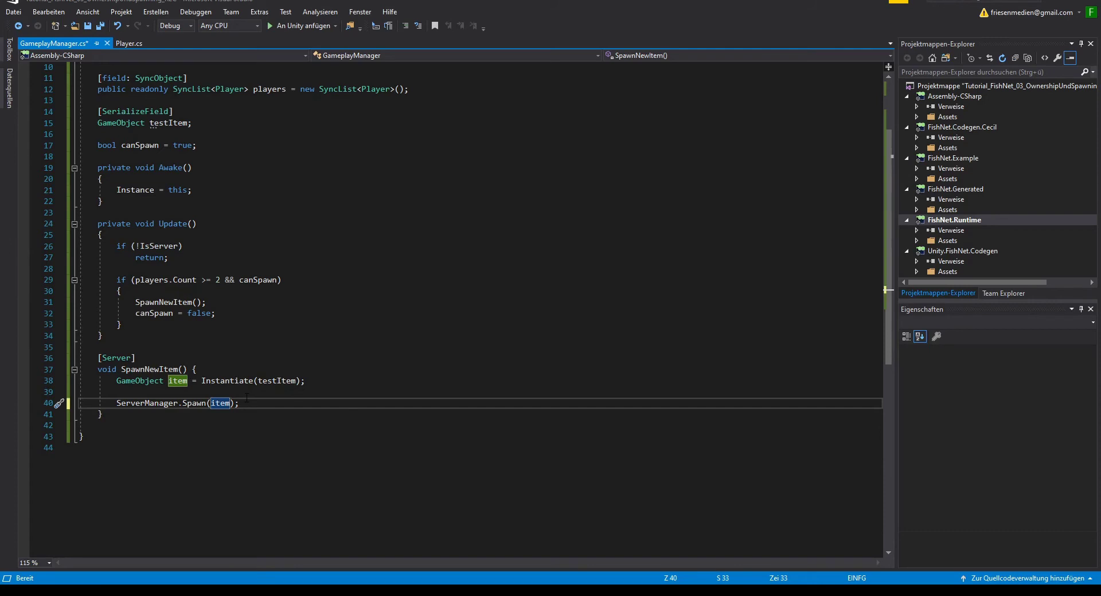
- Change line 40's spawn call to ServerManager.Spawn(item, players[0].Owner)
{"action": "left_click", "coordinate": [246, 399]}
{"action": "left_click", "coordinate": [219, 403]}
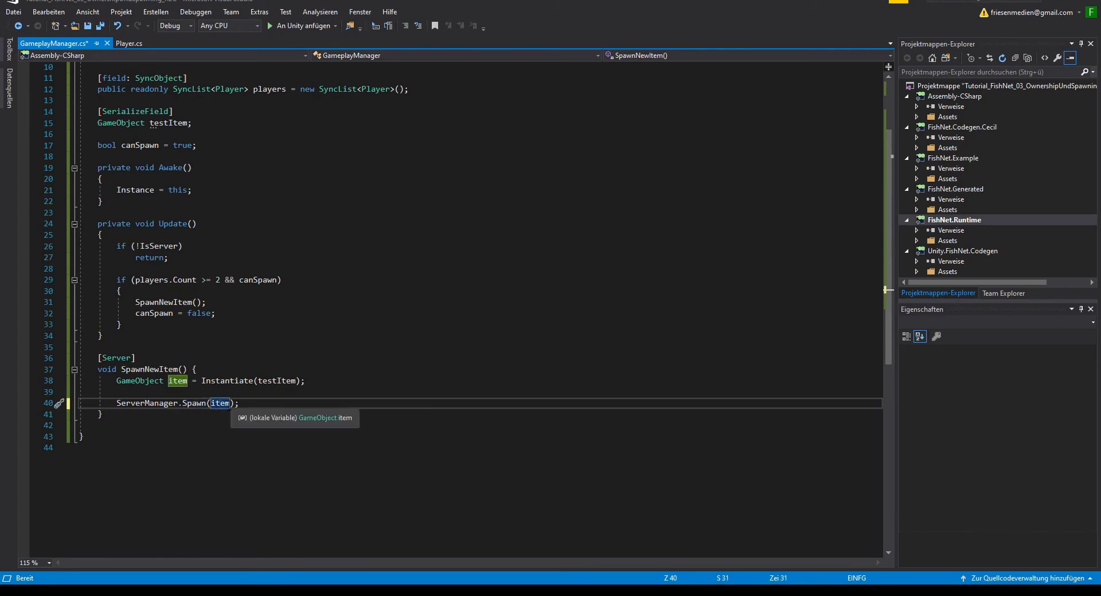
{"action": "double_click", "coordinate": [220, 403]}
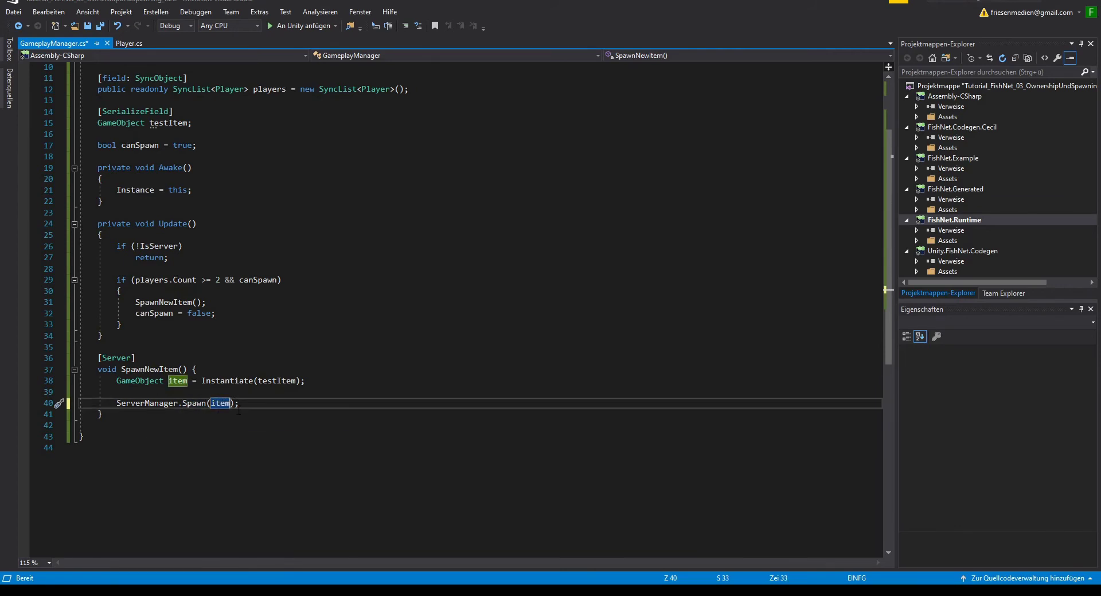
{"action": "key", "text": "Right"}
{"action": "type", "text": ","}
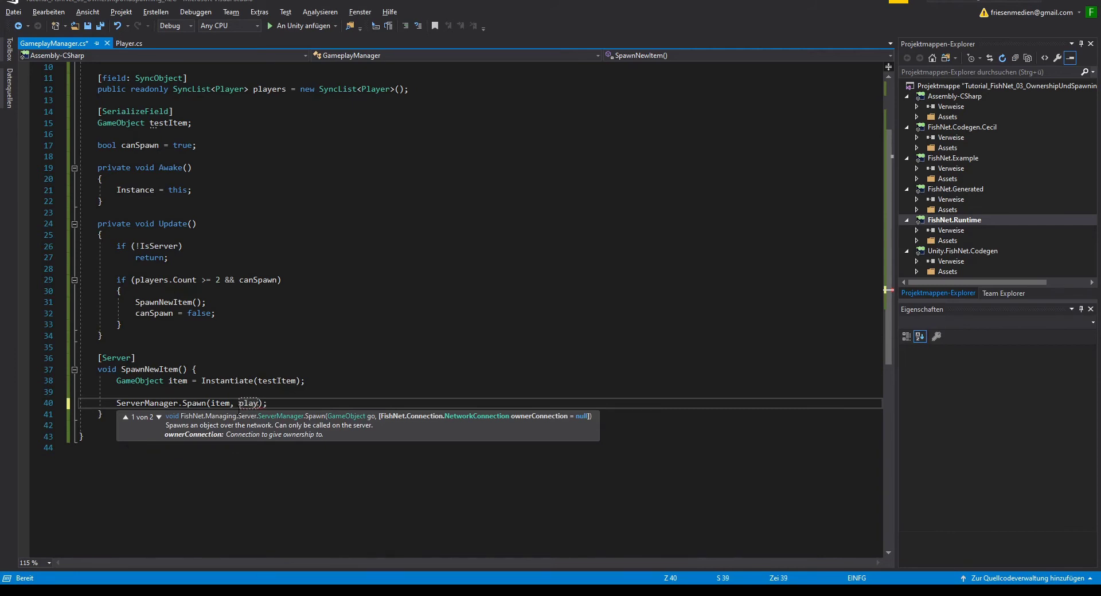
{"action": "type", "text": "players."}
{"action": "key", "text": "BackSpace"}
{"action": "type", "text": "["}
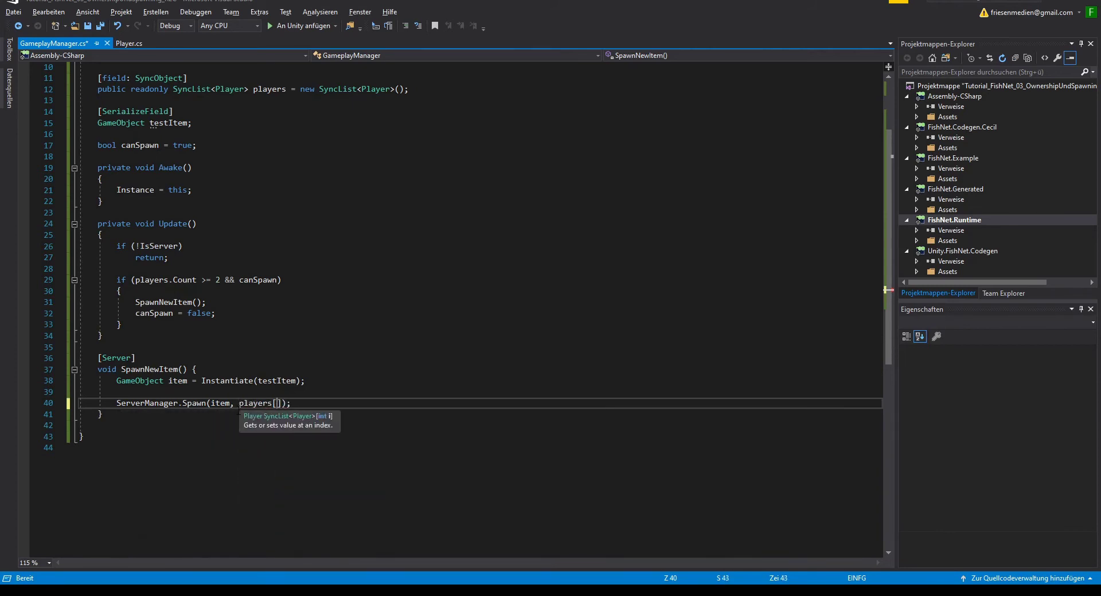
{"action": "type", "text": "0]."}
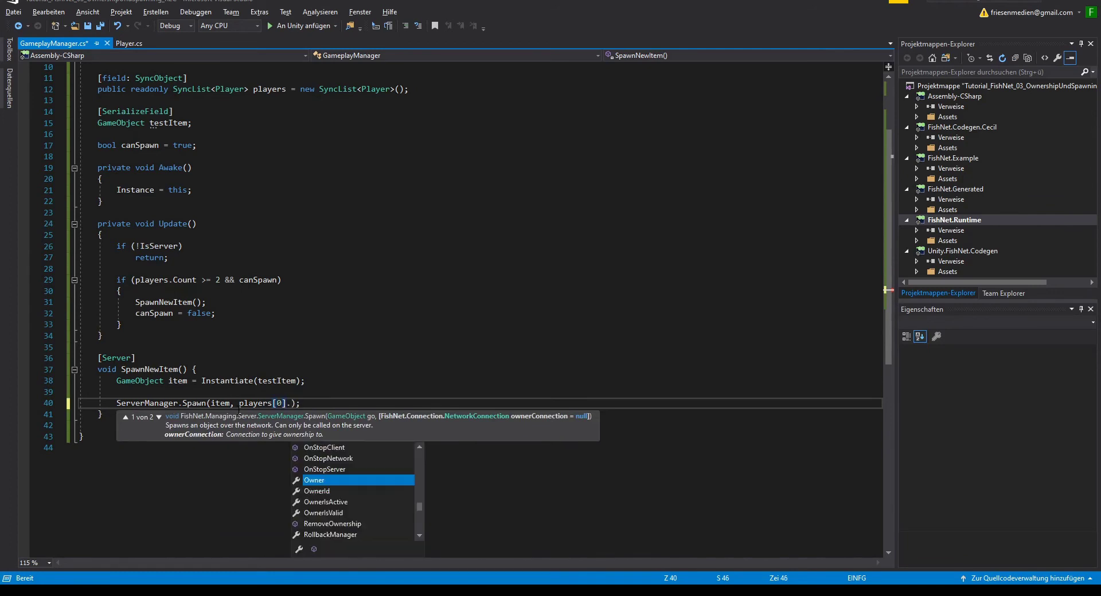
{"action": "type", "text": "Owner"}
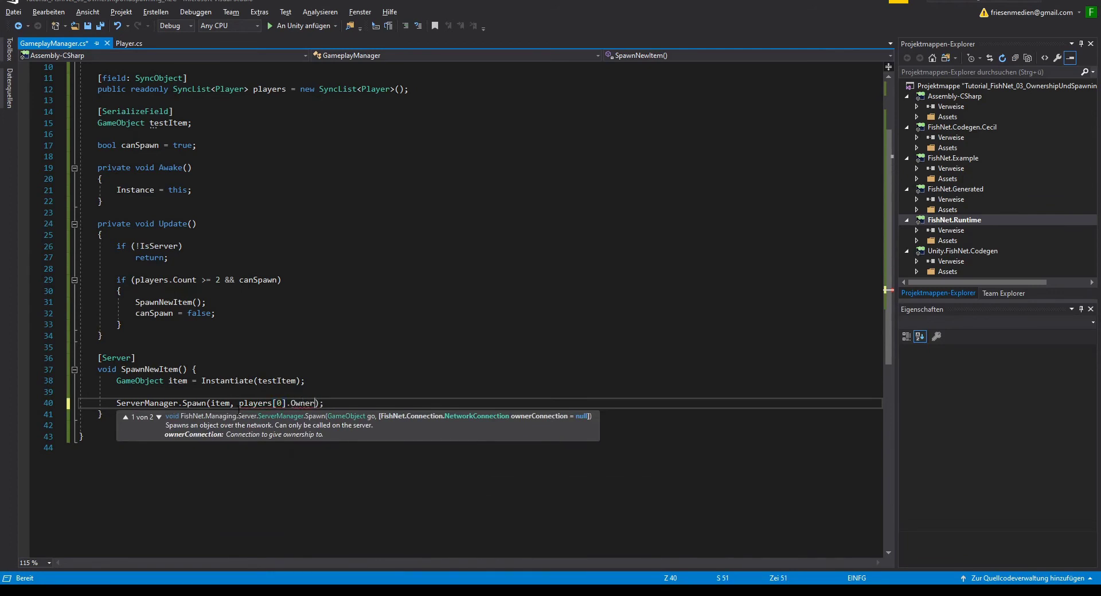
{"action": "left_click", "coordinate": [300, 403]}
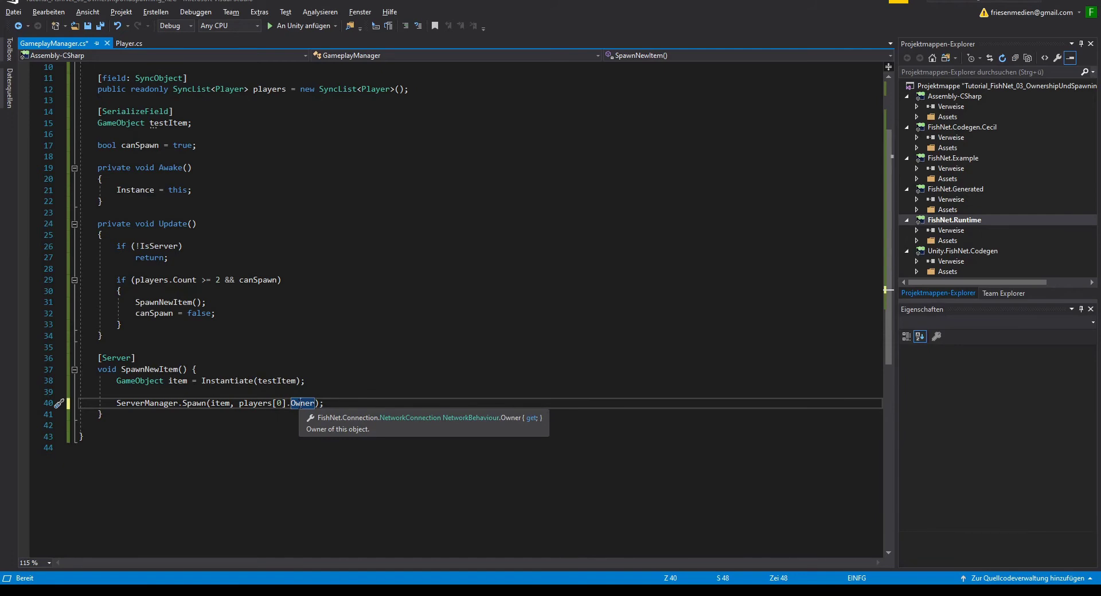
{"action": "key", "text": "ctrl+period"}
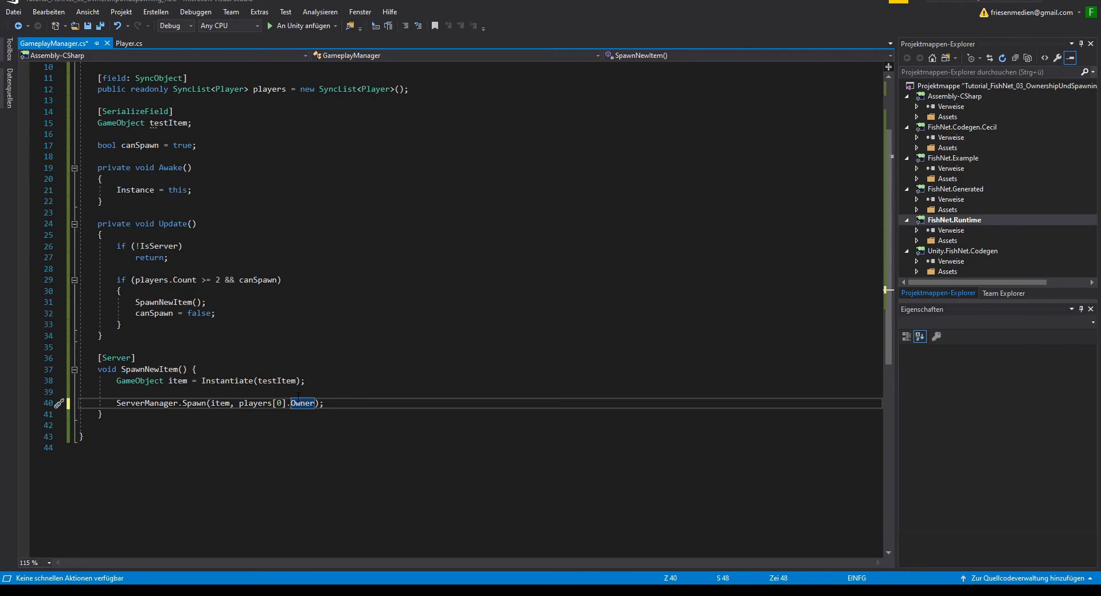
{"action": "left_click", "coordinate": [355, 404]}
- Add a new line item.GetComponent<Item>().GiveOwnership(); below the spawn call
{"action": "key", "text": "Return"}
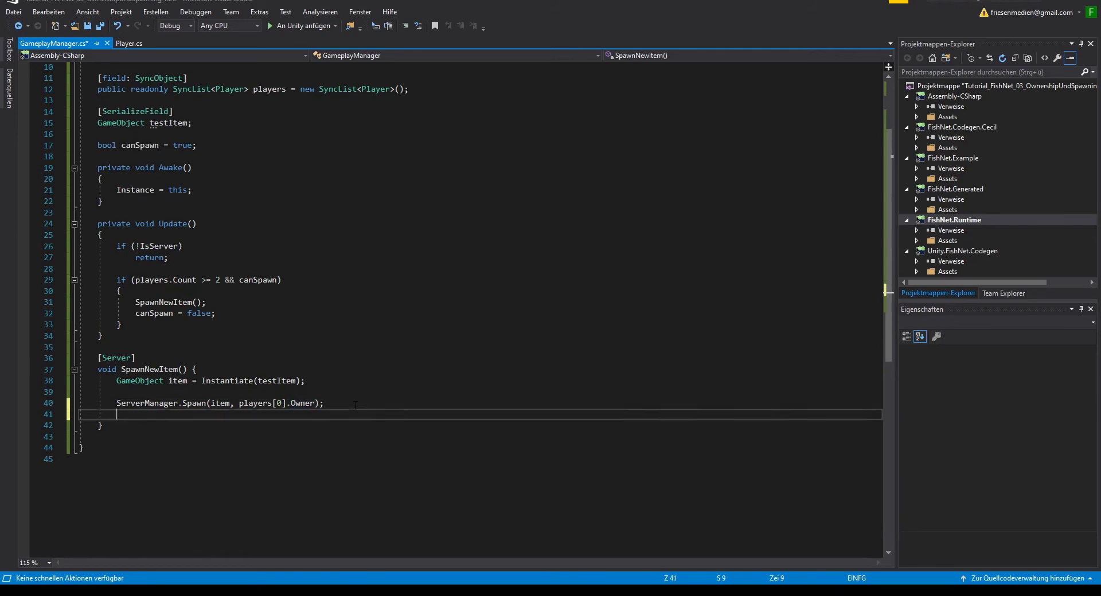
{"action": "key", "text": "Return"}
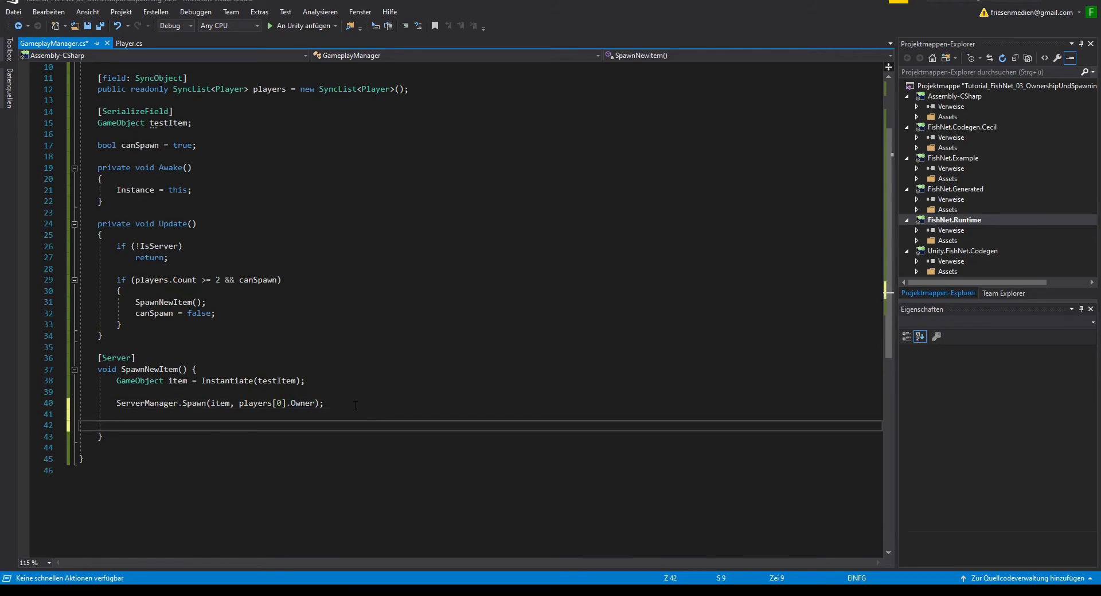
{"action": "type", "text": "item.get"}
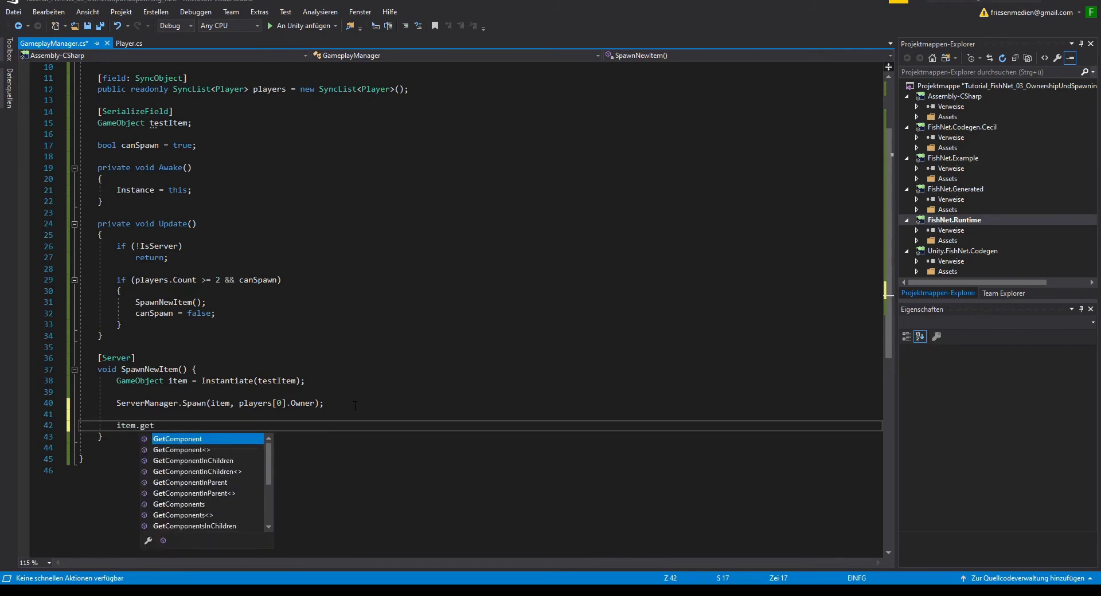
{"action": "key", "text": "Down"}
{"action": "key", "text": "Tab"}
{"action": "type", "text": "It"}
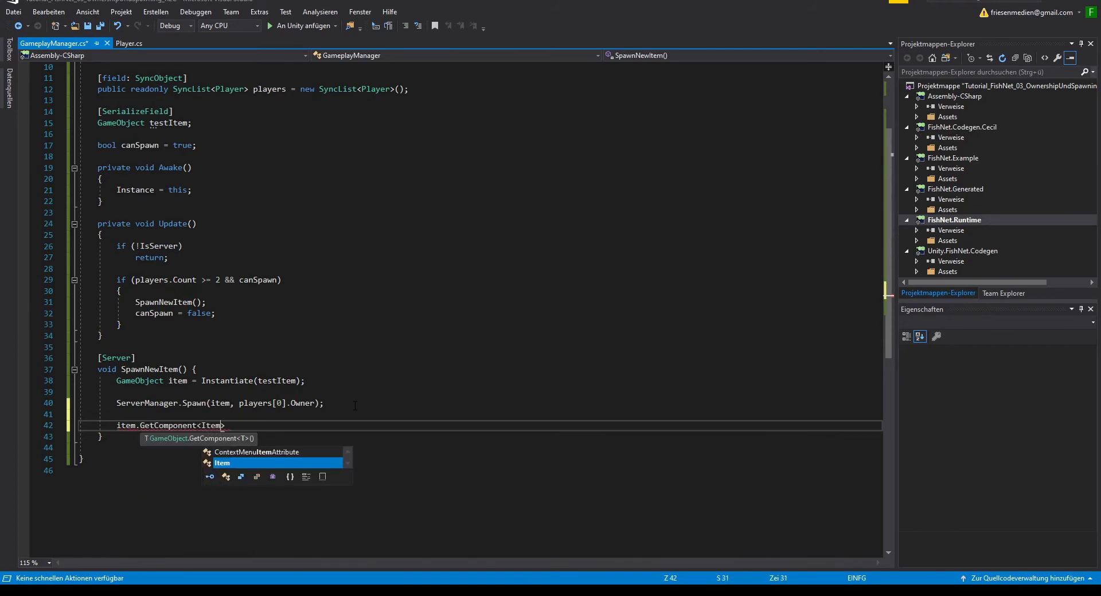
{"action": "key", "text": "Tab"}
{"action": "key", "text": "Right"}
{"action": "type", "text": "()."}
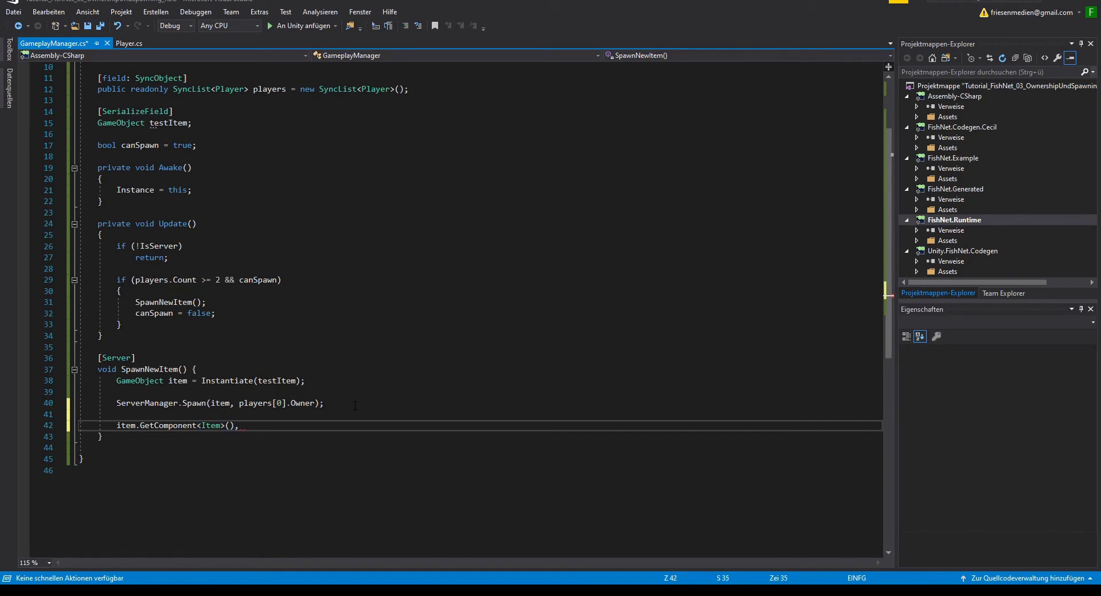
{"action": "type", "text": "Giv"}
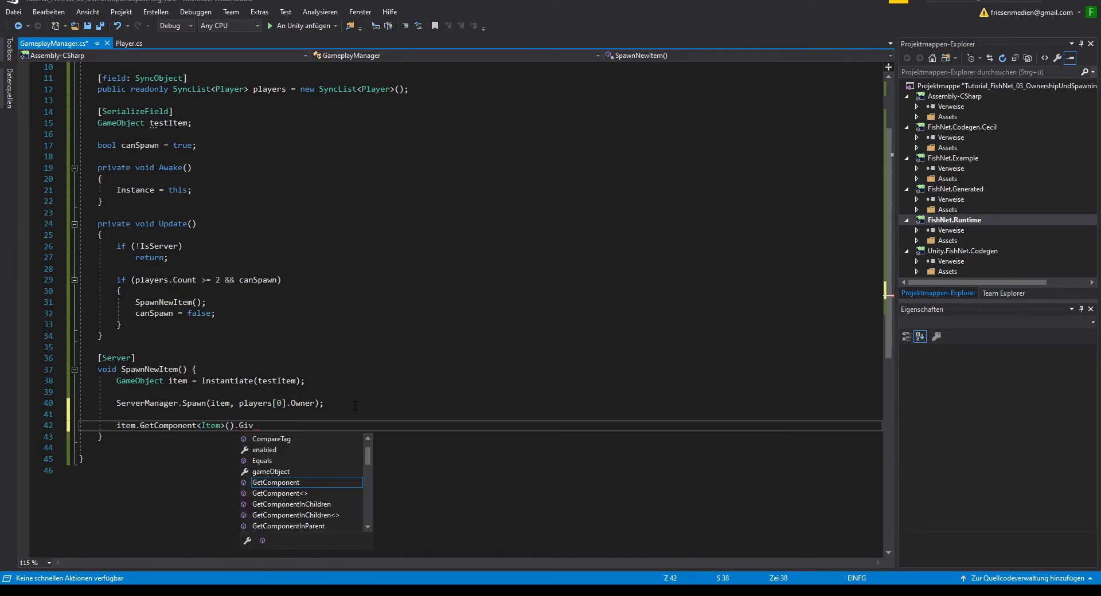
{"action": "type", "text": "e"}
{"action": "type", "text": "Ownership"}
{"action": "type", "text": "();"}
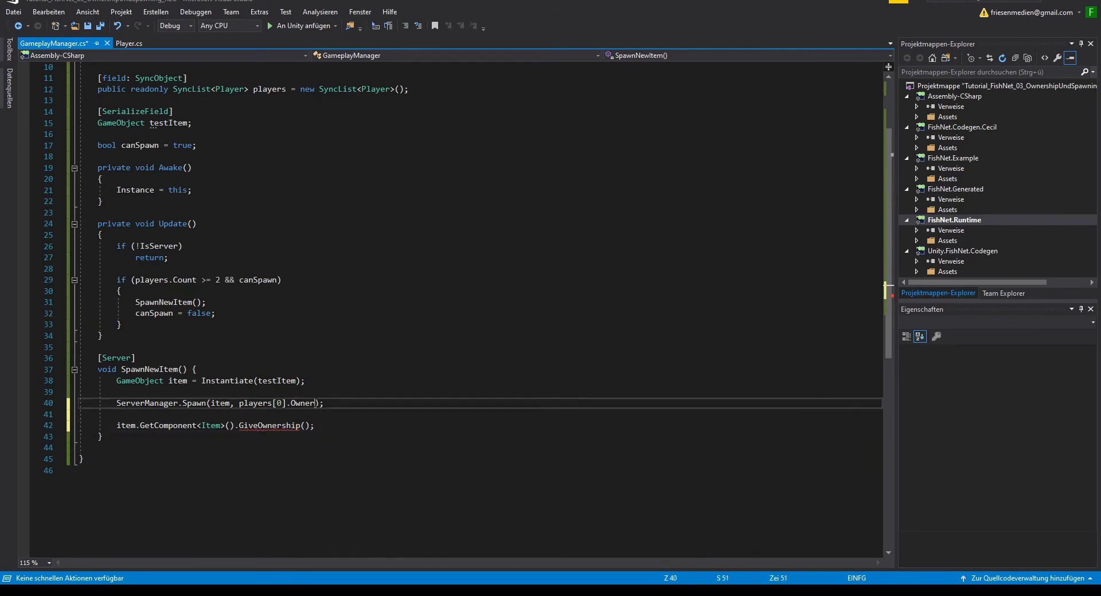
- Copy players[0].Owner from line 40 into the GiveOwnership parentheses
{"action": "left_click_drag", "start_coordinate": [314, 403], "coordinate": [238, 403]}
{"action": "key", "text": "ctrl+c"}
{"action": "left_click", "coordinate": [305, 425]}
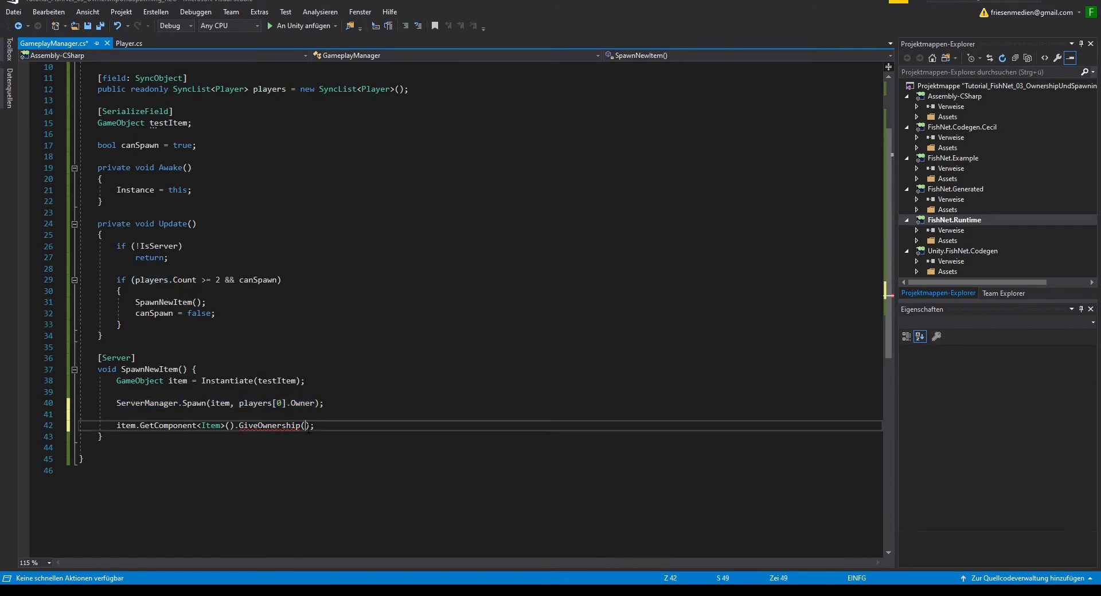
{"action": "key", "text": "ctrl+v"}
{"action": "left_click", "coordinate": [407, 424]}
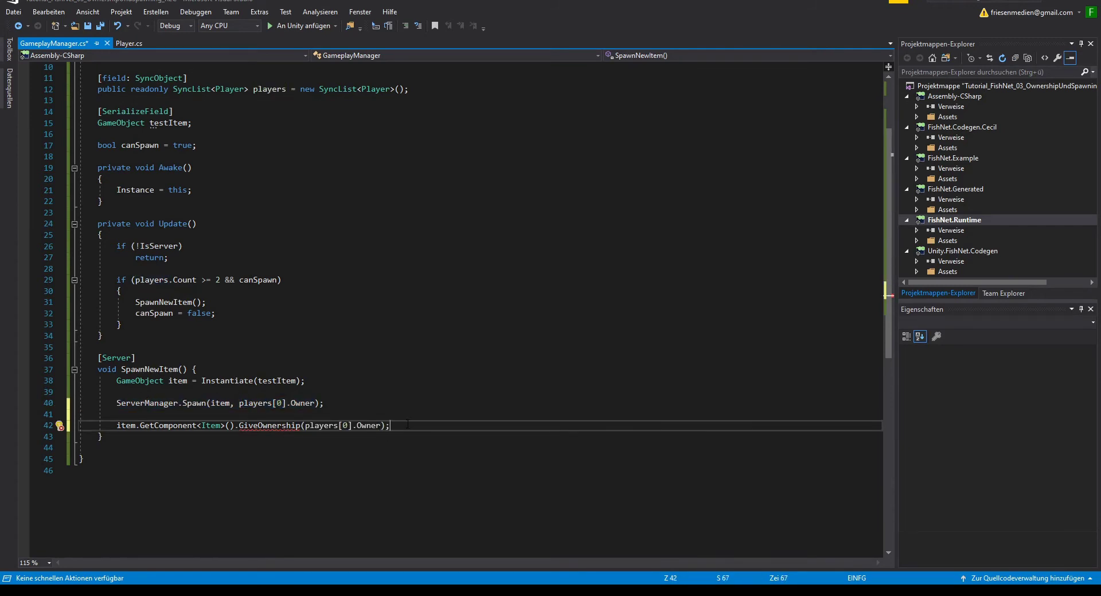
{"action": "left_click", "coordinate": [269, 425]}
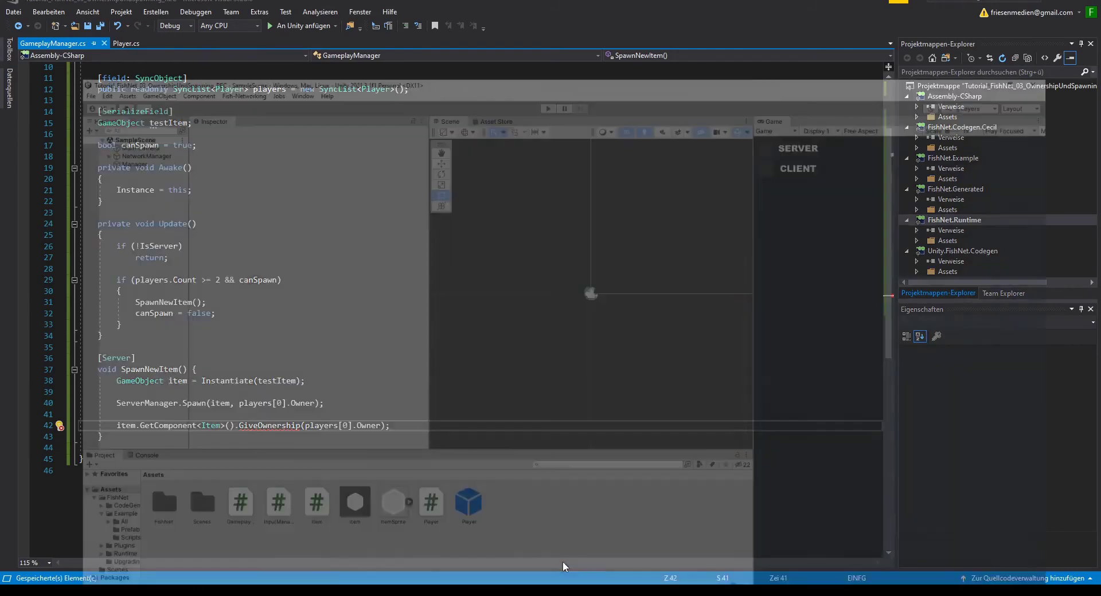
- Open the Item script from Unity's Assets in Visual Studio
{"action": "left_click", "coordinate": [563, 562]}
{"action": "left_click", "coordinate": [277, 483]}
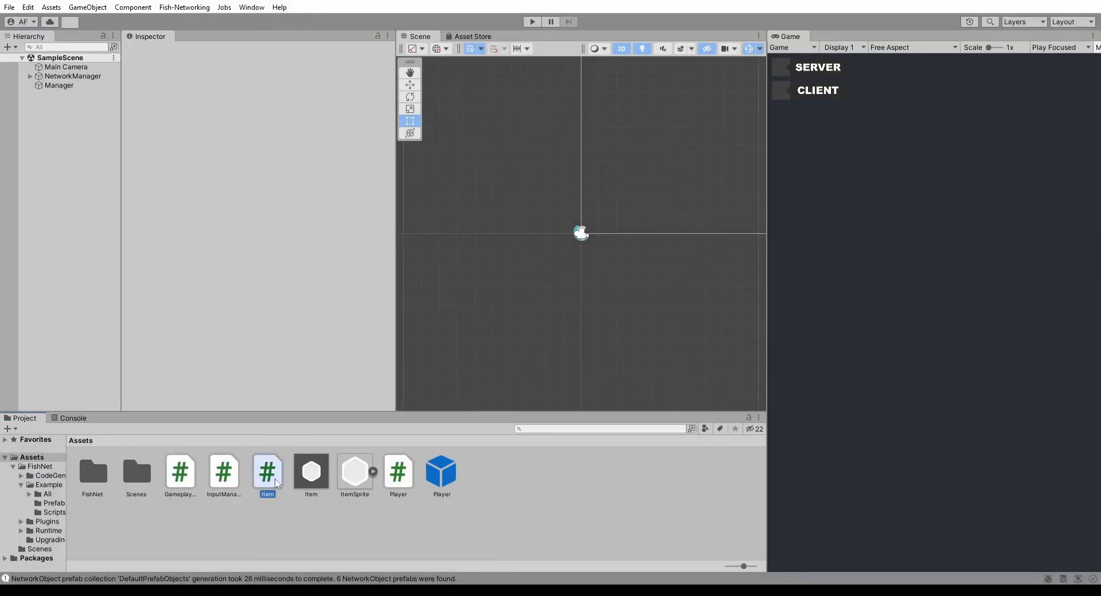
{"action": "double_click", "coordinate": [277, 483]}
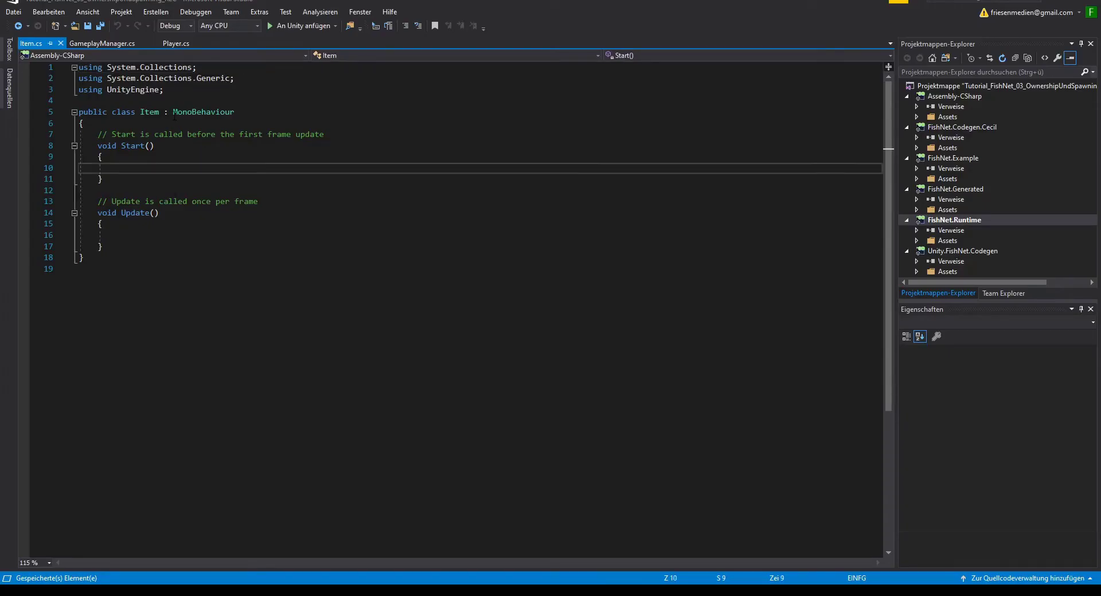
- Derive Item from NetworkBehaviour, add using FishNet.Object, save, and return to GameplayManager.cs
{"action": "left_click_drag", "start_coordinate": [173, 112], "coordinate": [191, 112]}
{"action": "type", "text": "Ne"}
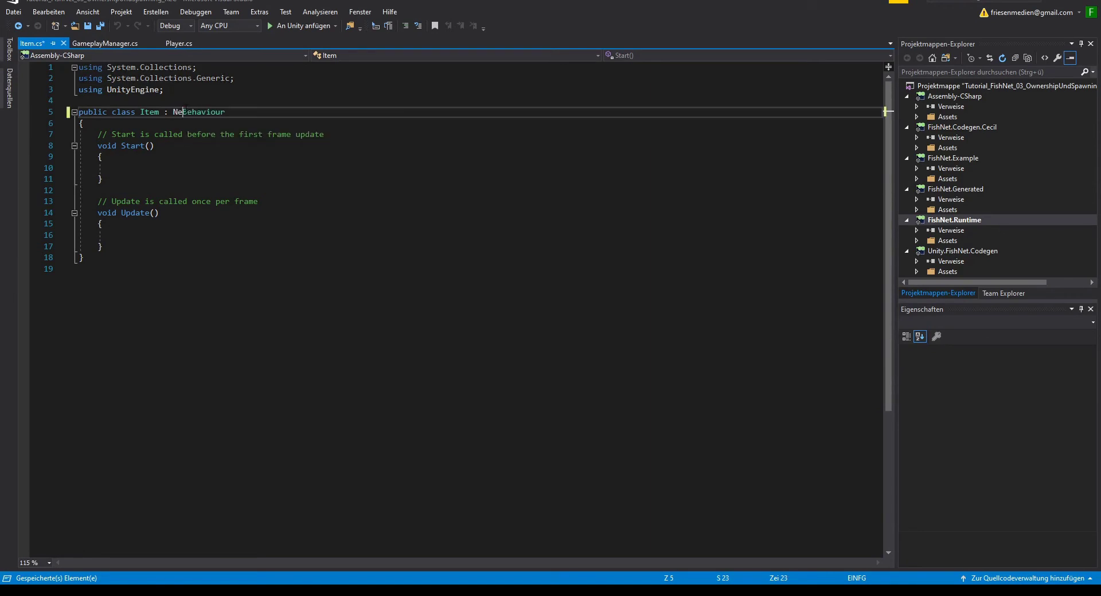
{"action": "type", "text": "twork"}
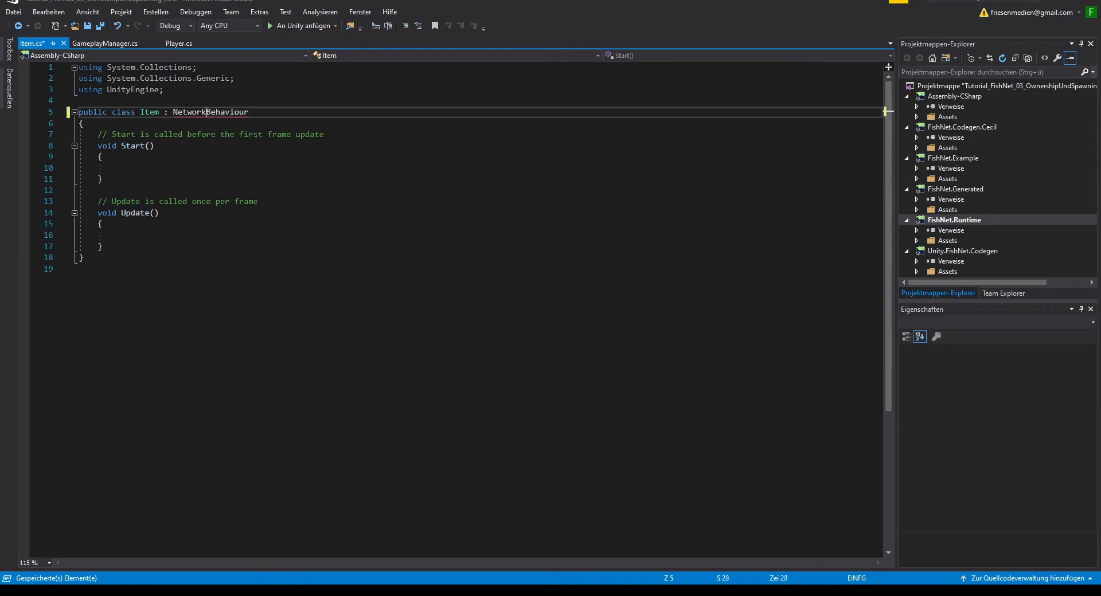
{"action": "right_click", "coordinate": [208, 112]}
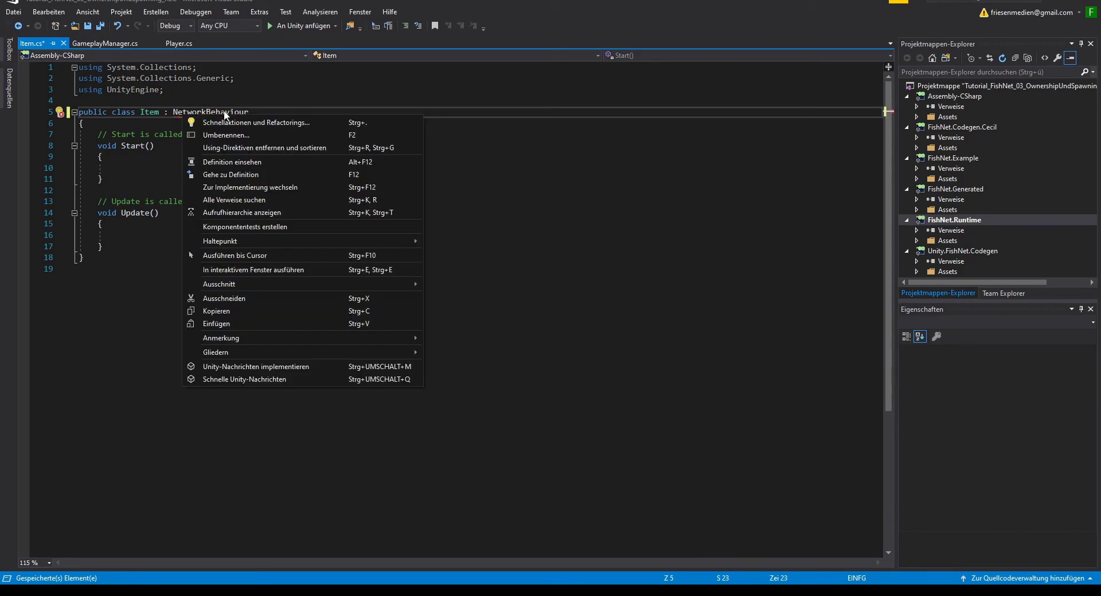
{"action": "left_click", "coordinate": [218, 120]}
{"action": "left_click", "coordinate": [97, 130]}
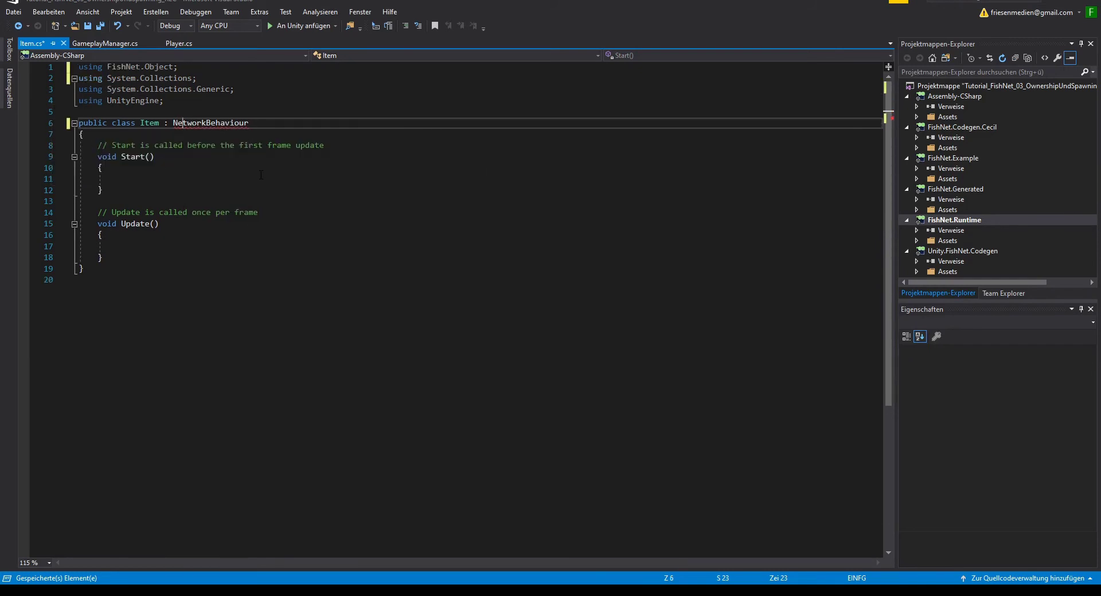
{"action": "key", "text": "ctrl+s"}
{"action": "left_click", "coordinate": [166, 45]}
{"action": "left_click", "coordinate": [103, 43]}
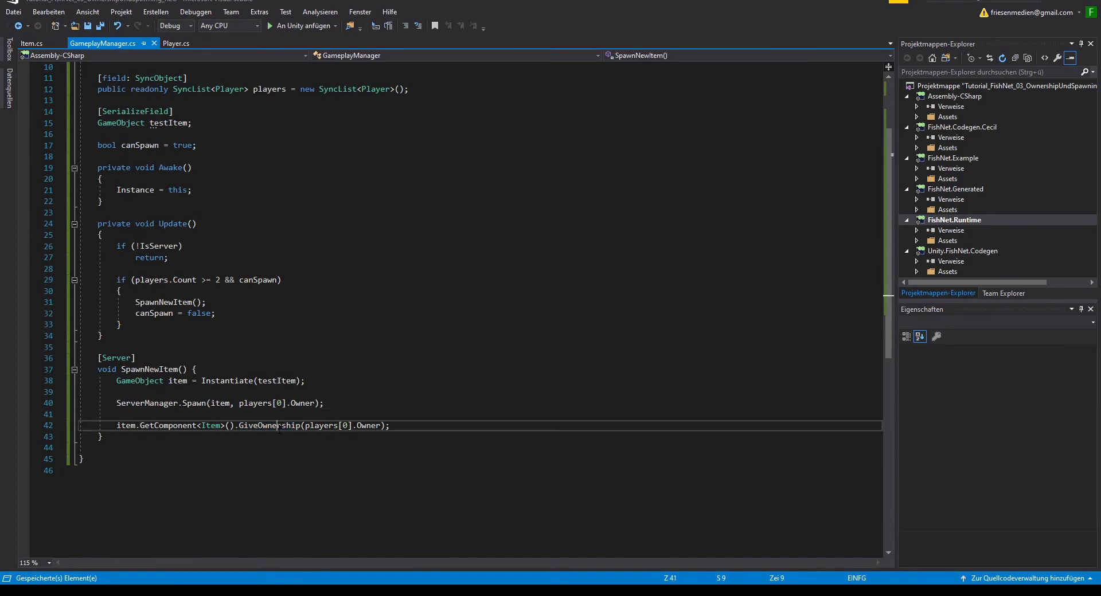
- Duplicate the GiveOwnership line as item.GetComponent<Item>().RemoveOwnership(); on line 43
{"action": "left_click", "coordinate": [398, 431]}
{"action": "scroll", "coordinate": [235, 421], "scroll_direction": "down", "scroll_amount": 1}
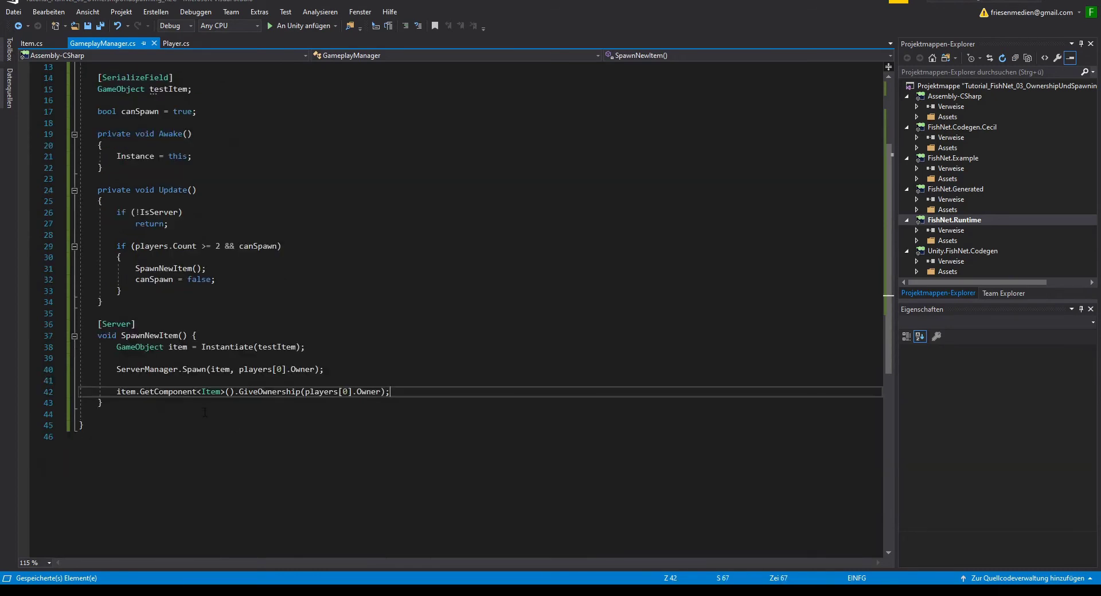
{"action": "left_click_drag", "start_coordinate": [126, 392], "coordinate": [390, 392]}
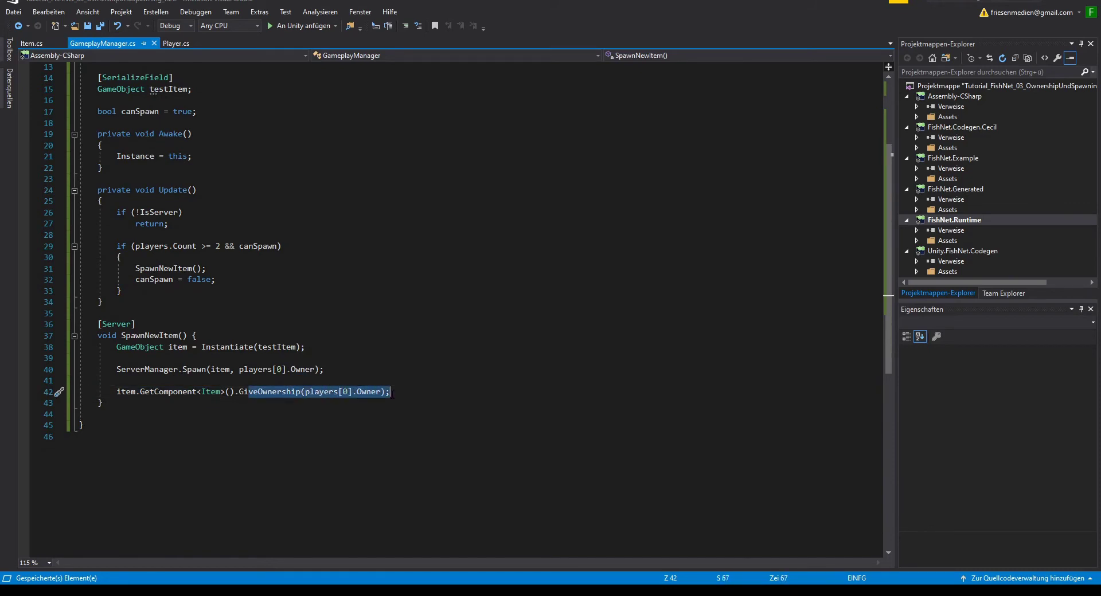
{"action": "left_click", "coordinate": [250, 392]}
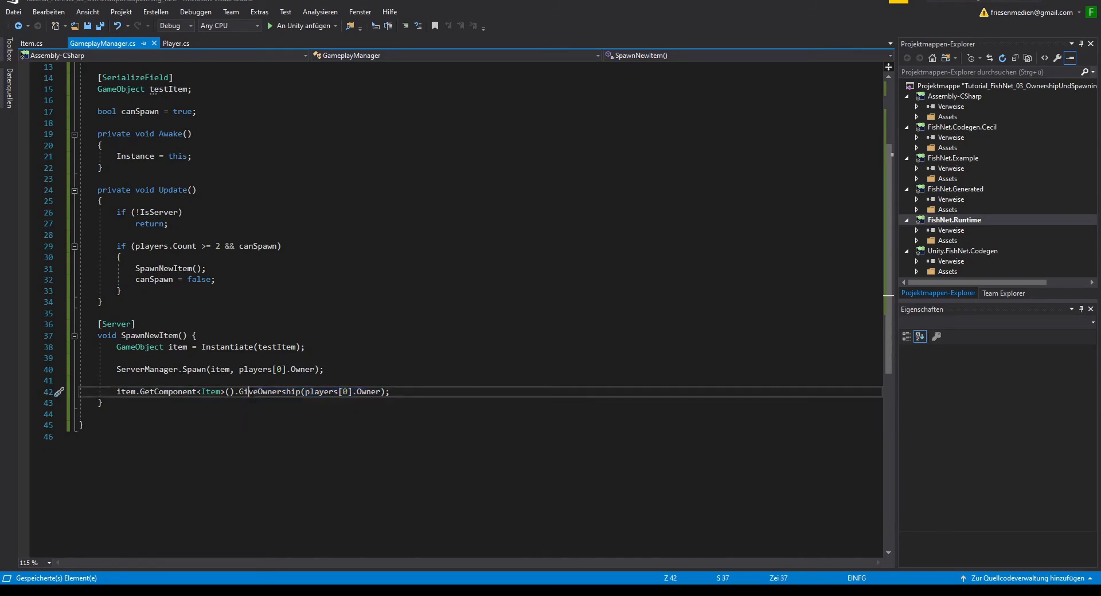
{"action": "left_click", "coordinate": [404, 391]}
{"action": "key", "text": "Return"}
{"action": "left_click_drag", "start_coordinate": [406, 392], "coordinate": [116, 391]}
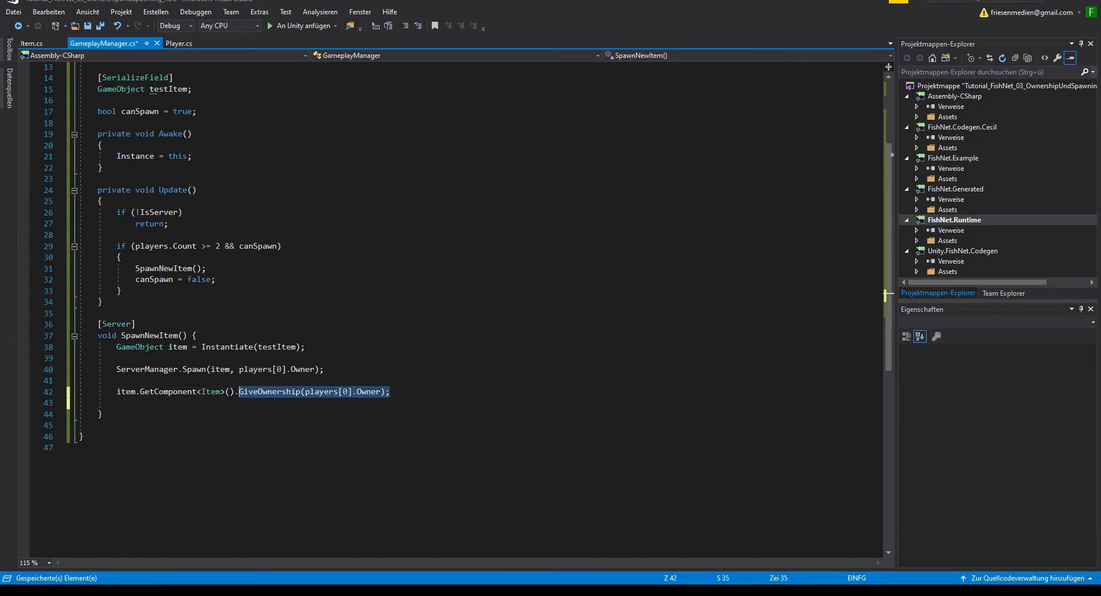
{"action": "key", "text": "ctrl+c"}
{"action": "key", "text": "Down"}
{"action": "key", "text": "ctrl+v"}
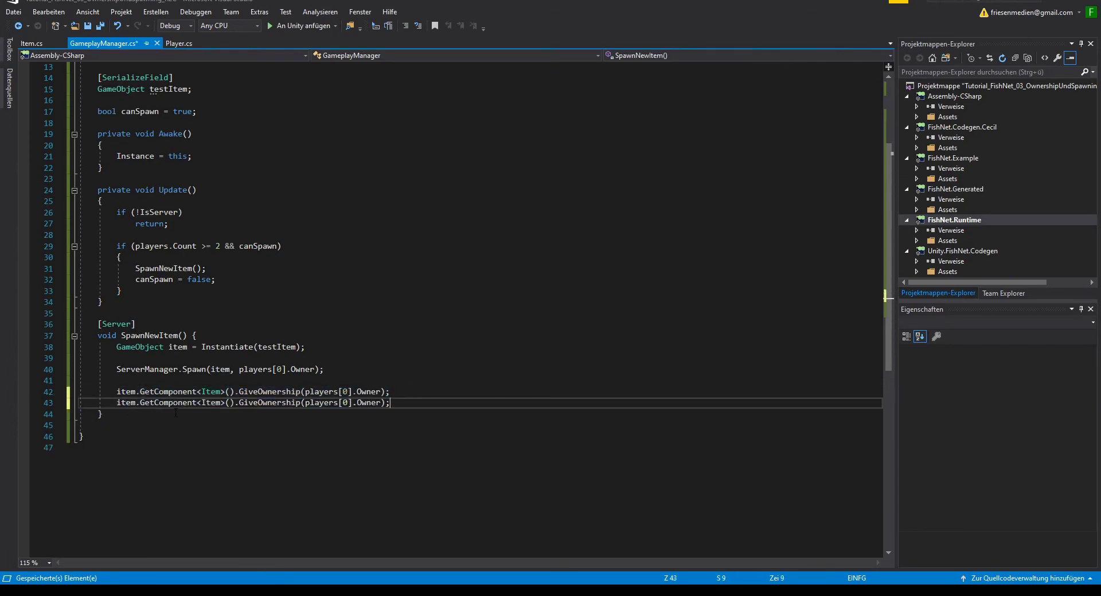
{"action": "left_click_drag", "start_coordinate": [239, 402], "coordinate": [300, 403]}
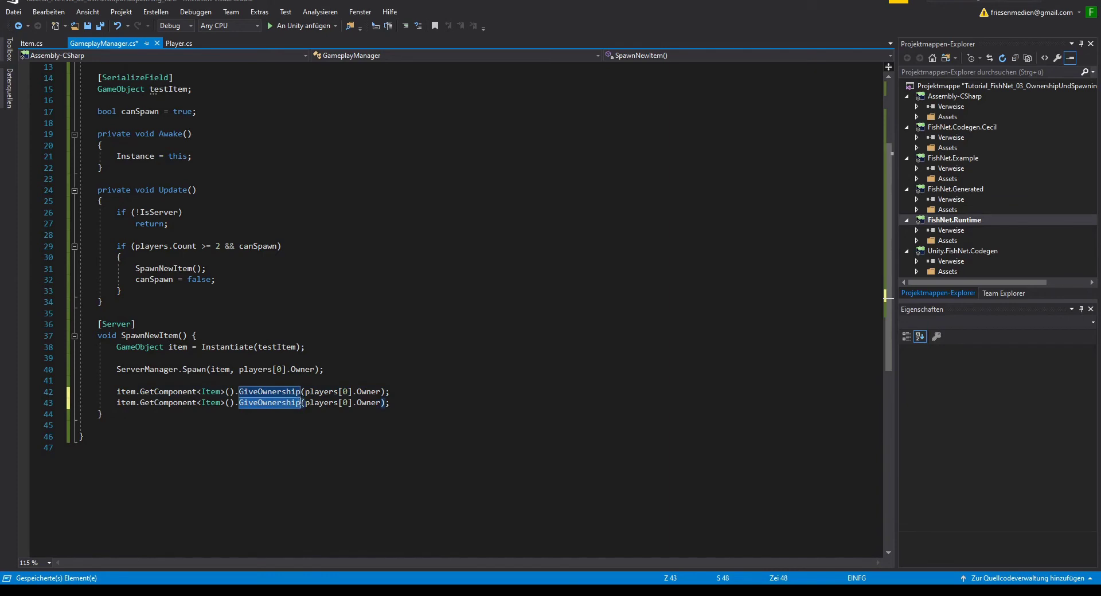
{"action": "type", "text": "Remove"}
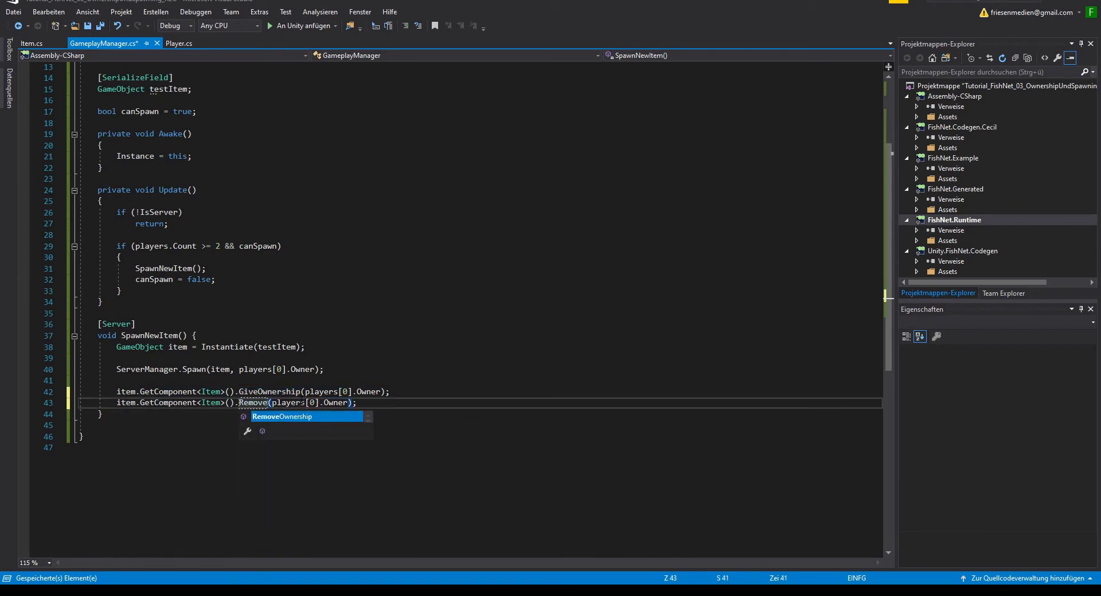
{"action": "key", "text": "Tab"}
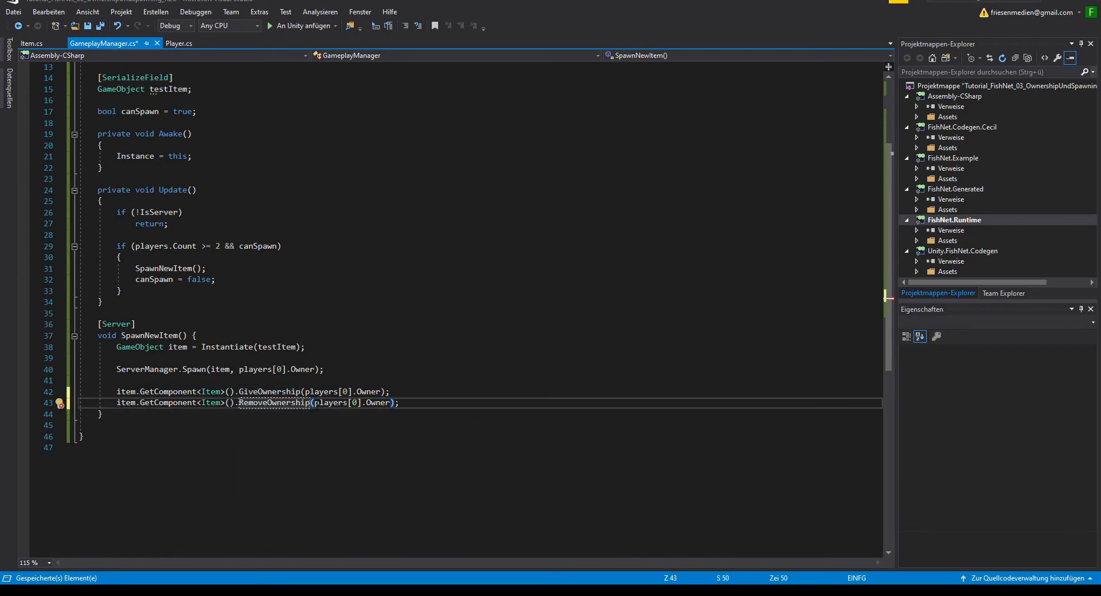
{"action": "left_click_drag", "start_coordinate": [310, 403], "coordinate": [393, 405]}
{"action": "type", "text": "();"}
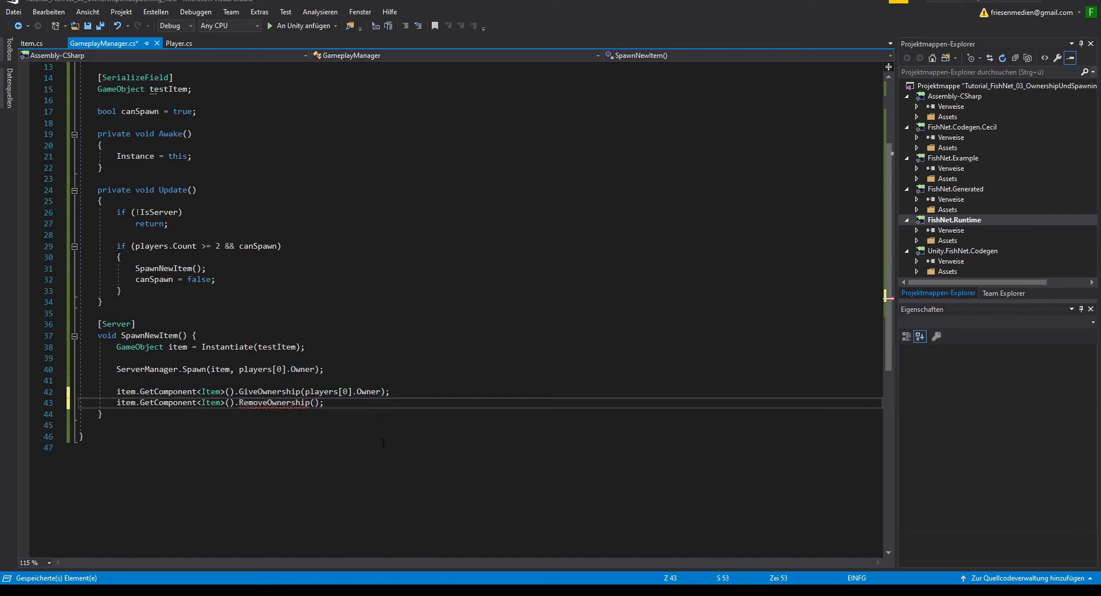
{"action": "double_click", "coordinate": [287, 402]}
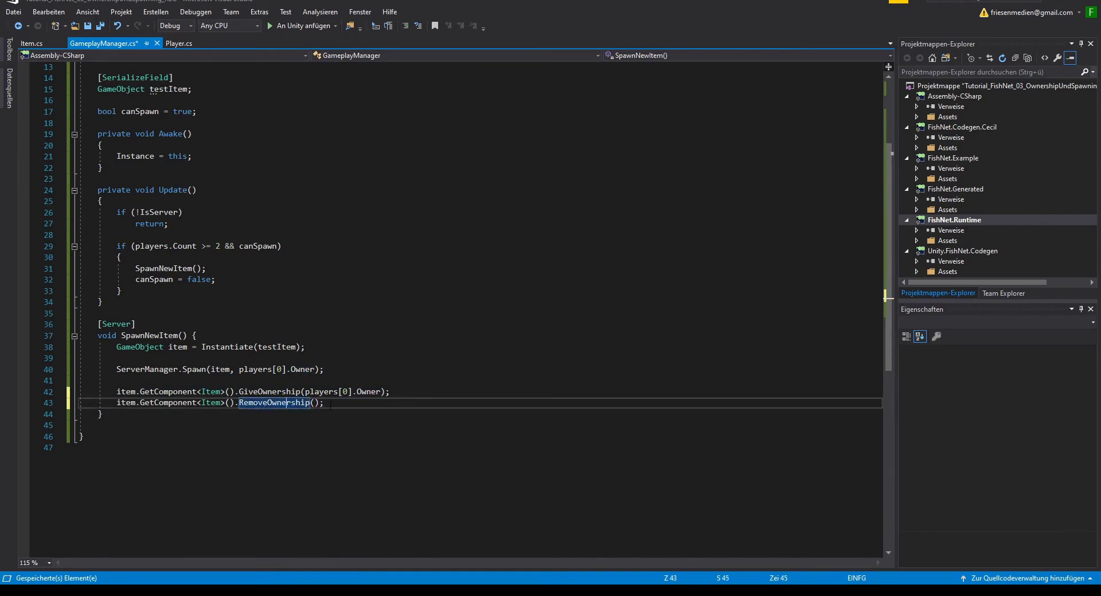
- Comment out lines 42 and 43 with // and save GameplayManager.cs
{"action": "left_click", "coordinate": [118, 394]}
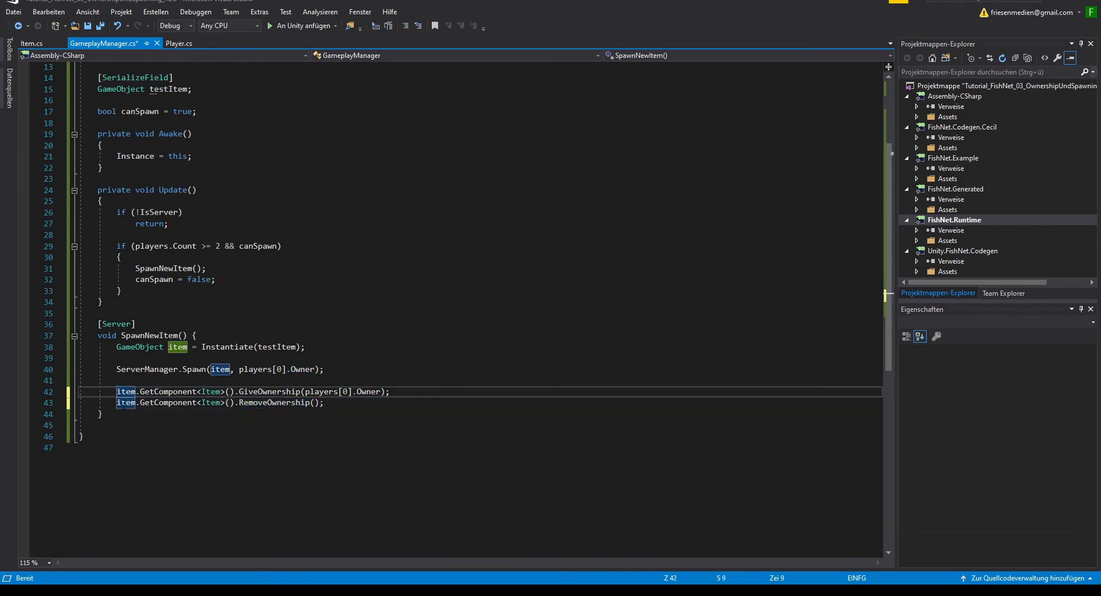
{"action": "type", "text": "//"}
{"action": "left_click", "coordinate": [117, 403]}
{"action": "type", "text": "/"}
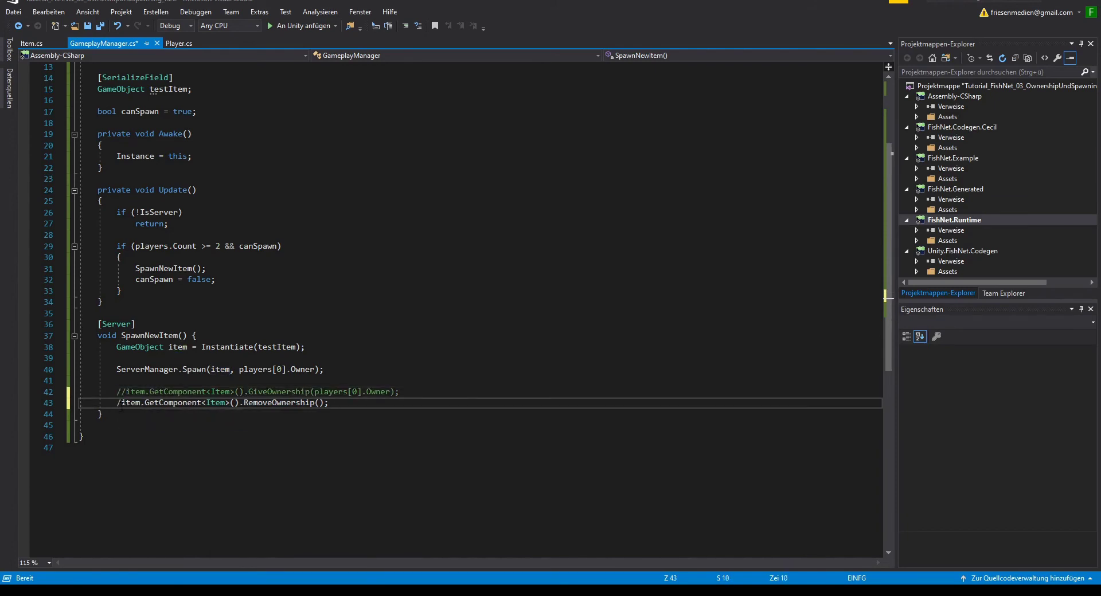
{"action": "type", "text": "/"}
{"action": "key", "text": "ctrl+s"}
{"action": "left_click", "coordinate": [197, 381]}
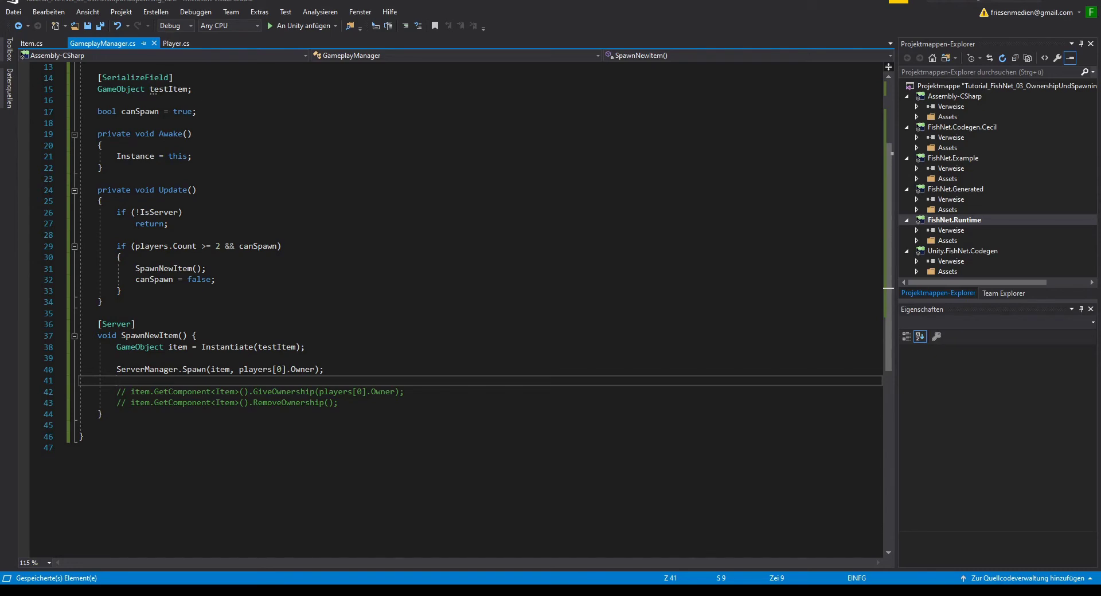
- Overwrite InputManager.cs with the prepared drag-and-drop script and scroll through it
{"action": "key", "text": "alt+Tab"}
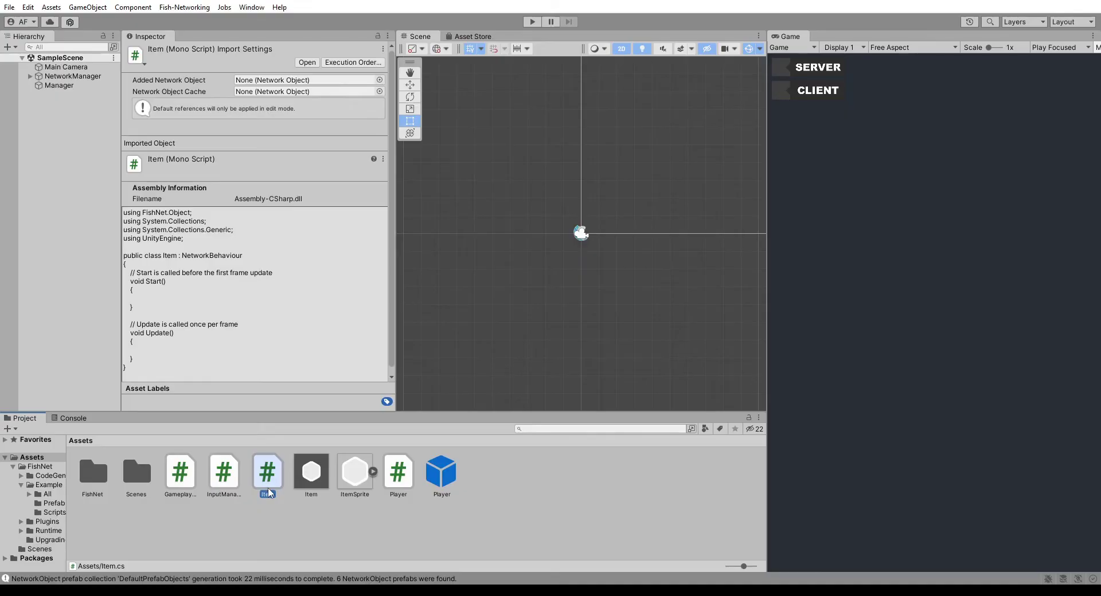
{"action": "key", "text": "alt+Tab"}
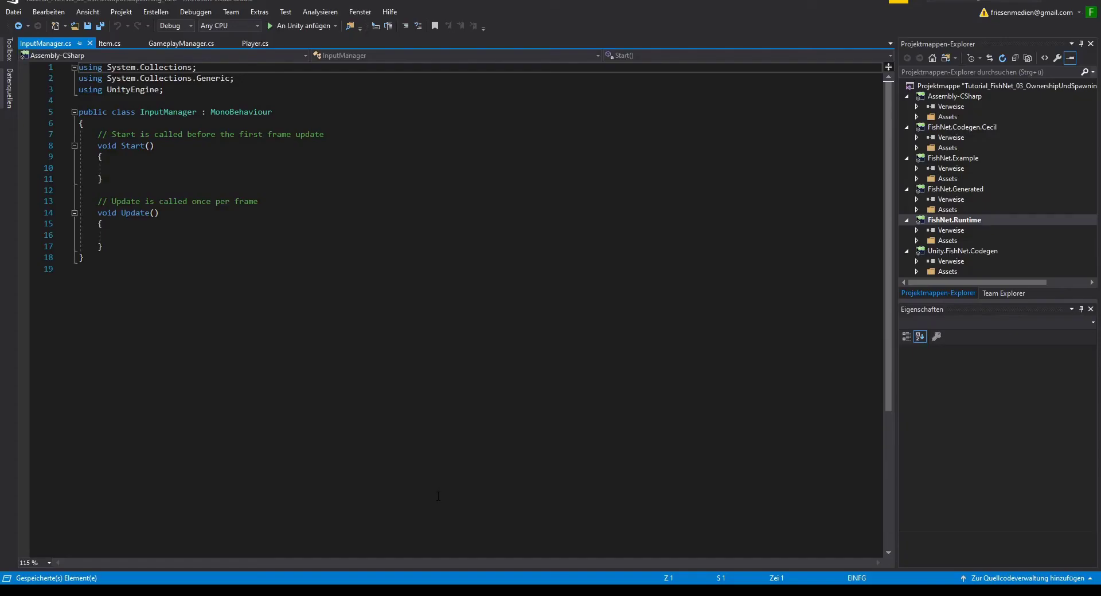
{"action": "key", "text": "ctrl+a"}
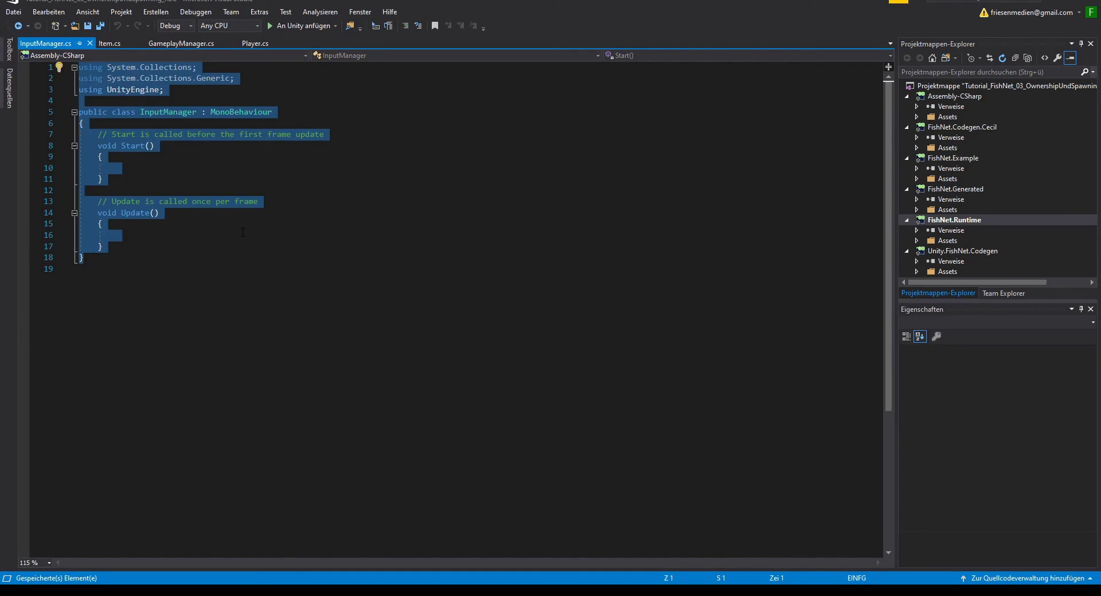
{"action": "key", "text": "ctrl+v"}
{"action": "scroll", "coordinate": [242, 232], "scroll_direction": "up", "scroll_amount": 10}
{"action": "left_click", "coordinate": [180, 201]}
{"action": "key", "text": "Up"}
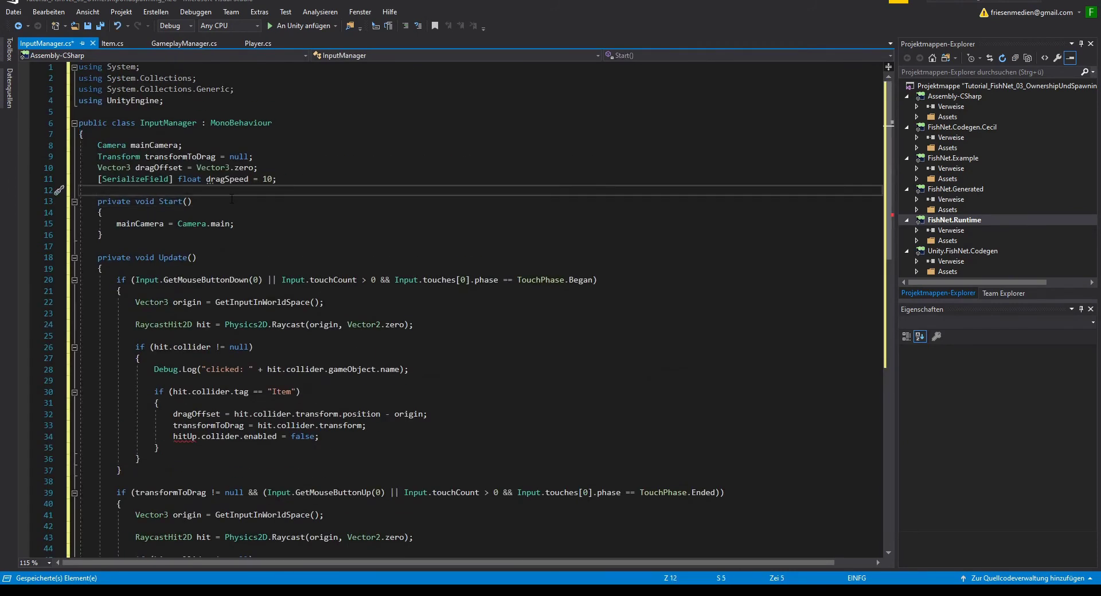
{"action": "scroll", "coordinate": [234, 198], "scroll_direction": "down", "scroll_amount": 2}
{"action": "scroll", "coordinate": [234, 198], "scroll_direction": "down", "scroll_amount": 1}
{"action": "scroll", "coordinate": [234, 198], "scroll_direction": "down", "scroll_amount": 1}
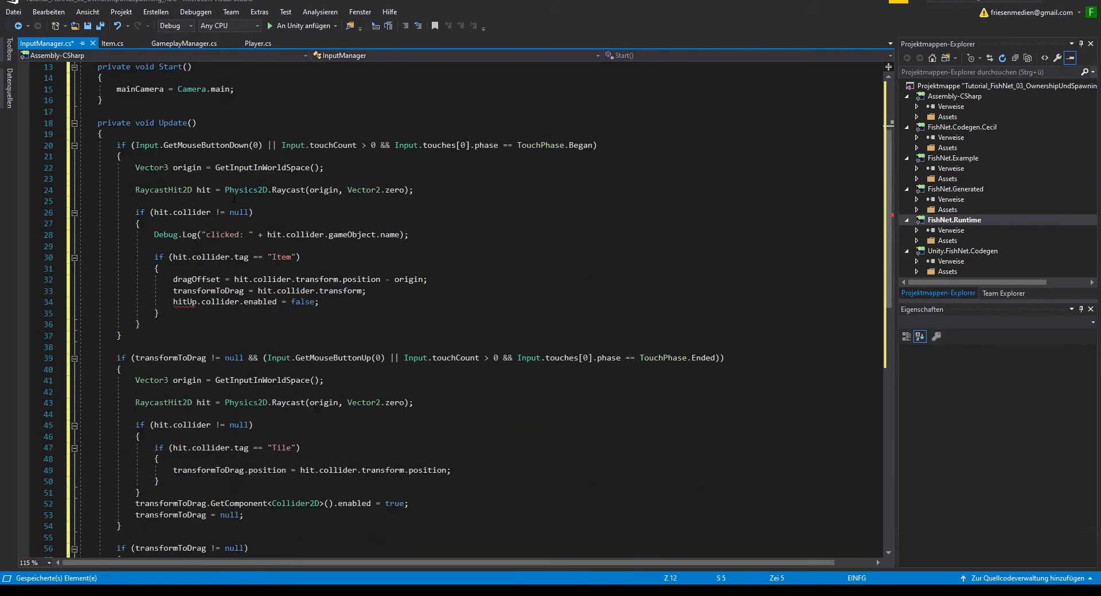
{"action": "scroll", "coordinate": [234, 198], "scroll_direction": "up", "scroll_amount": 4}
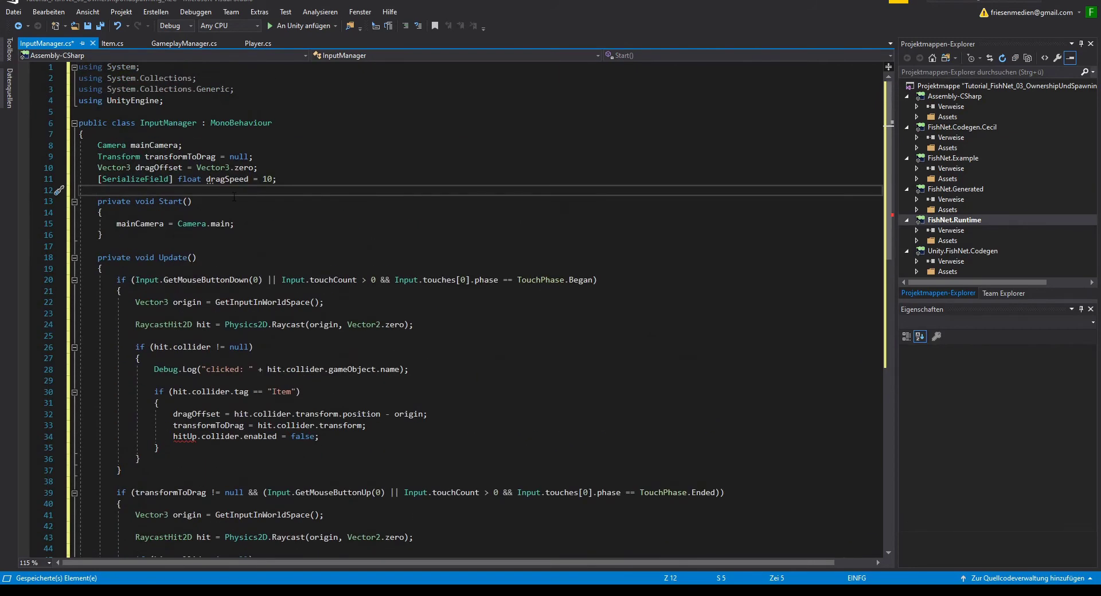
- Delete the dragSpeed field declaration on line 11
{"action": "left_click", "coordinate": [154, 167]}
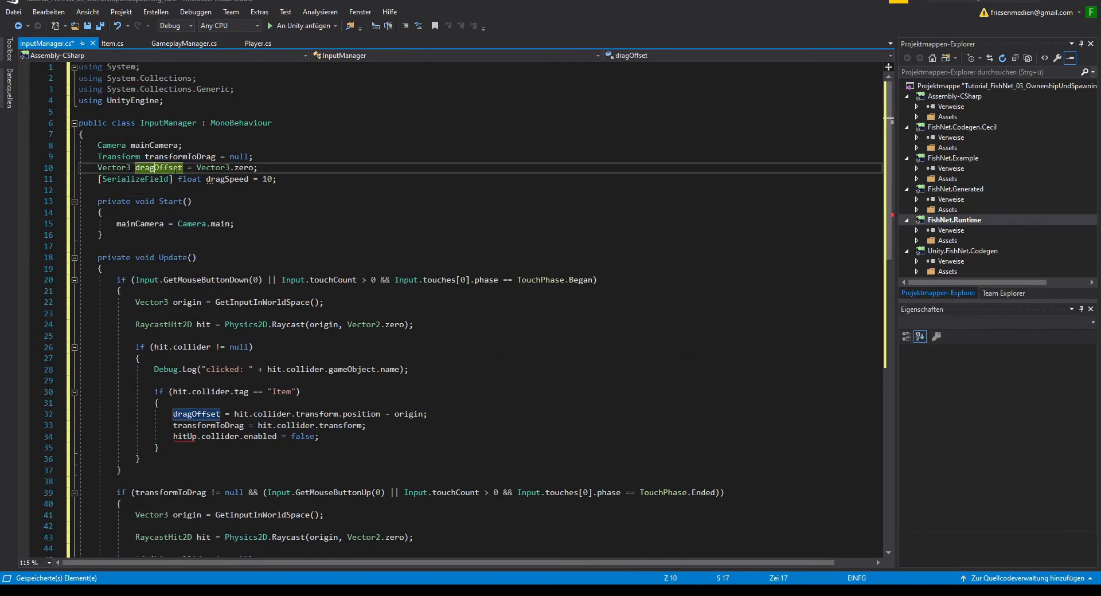
{"action": "left_click_drag", "start_coordinate": [277, 179], "coordinate": [79, 179]}
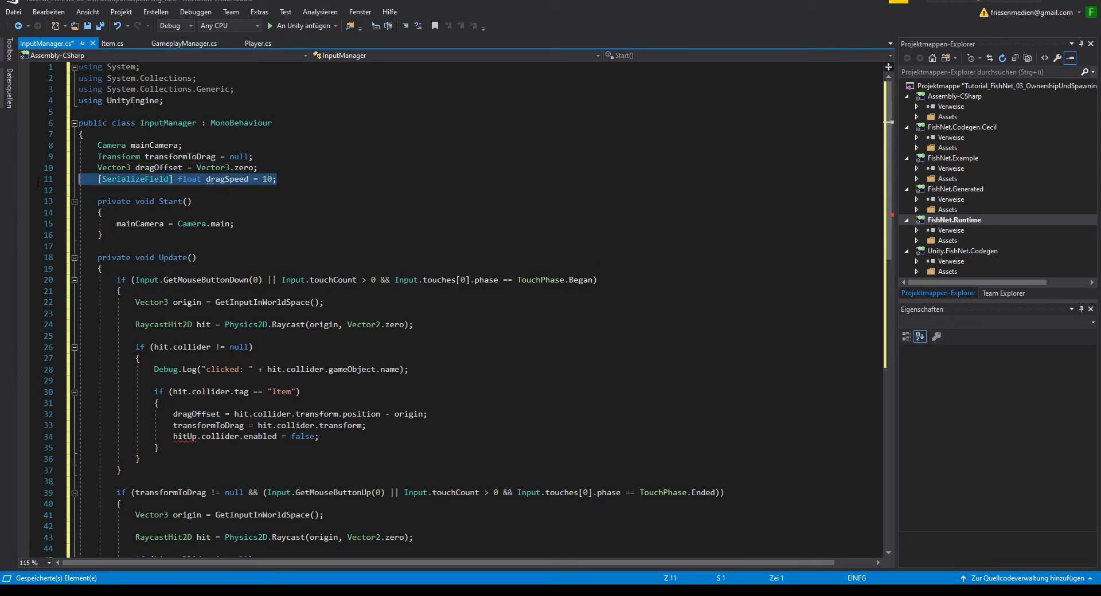
{"action": "key", "text": "BackSpace"}
{"action": "key", "text": "BackSpace"}
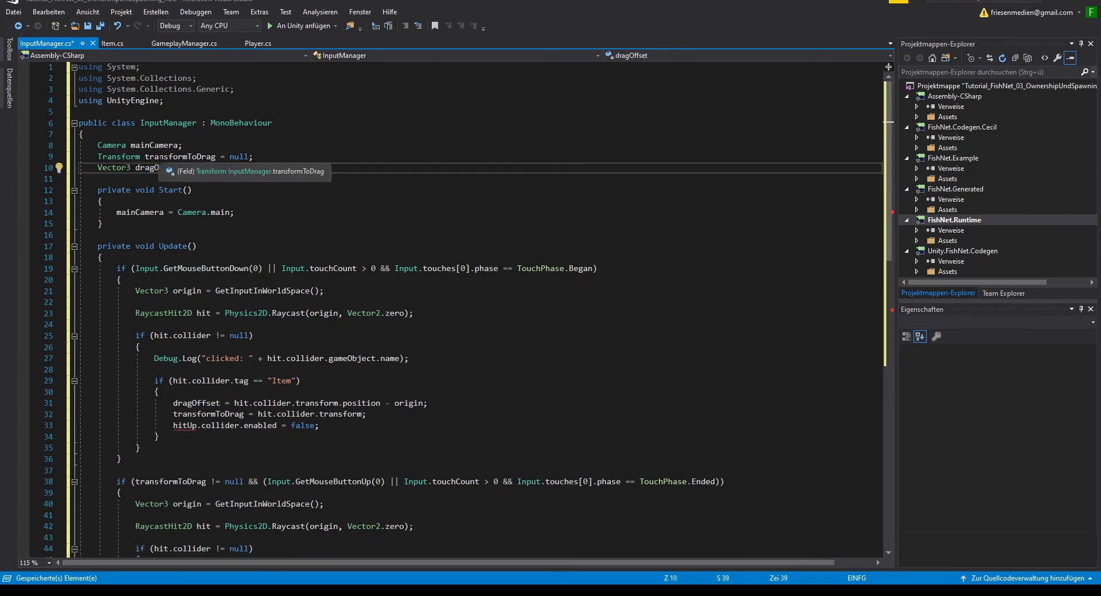
- Rename transformToDrag to currentDraggedItem across all references
{"action": "left_click", "coordinate": [196, 157]}
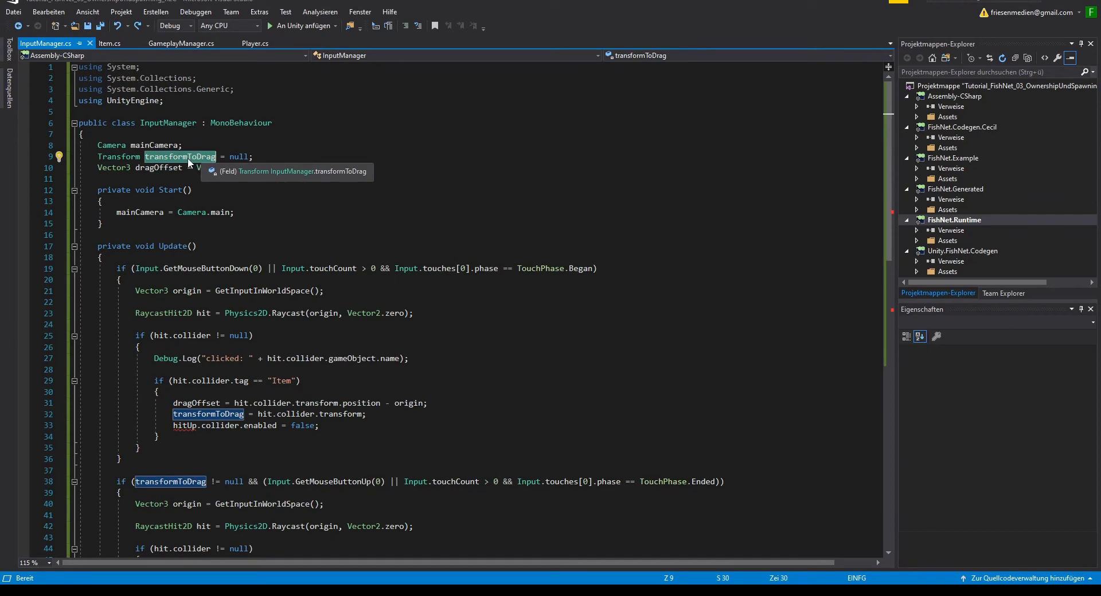
{"action": "right_click", "coordinate": [196, 158]}
{"action": "left_click", "coordinate": [212, 178]}
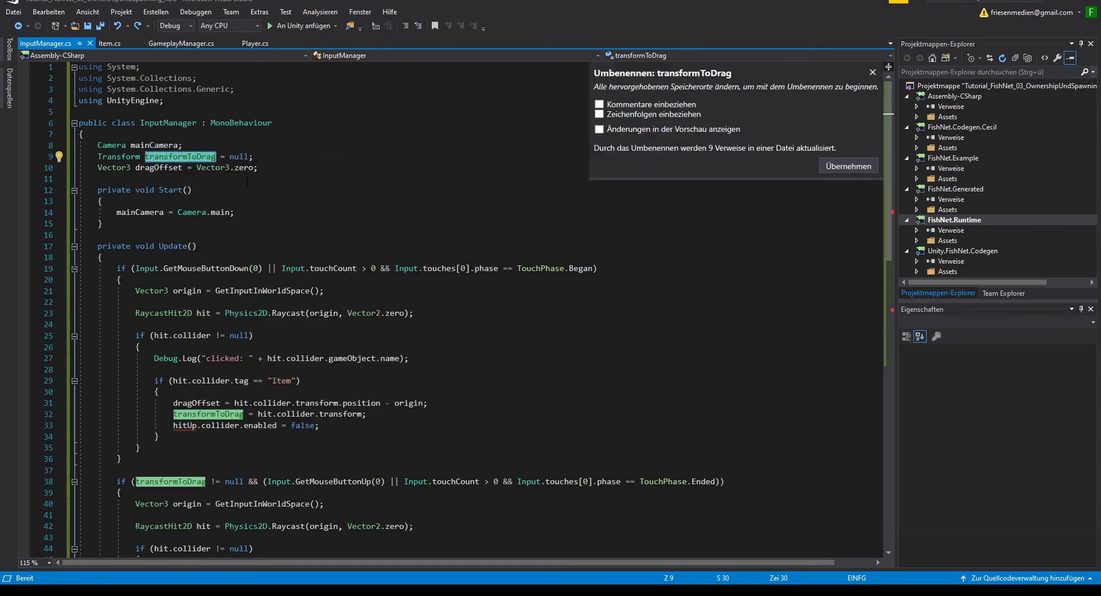
{"action": "type", "text": "current"}
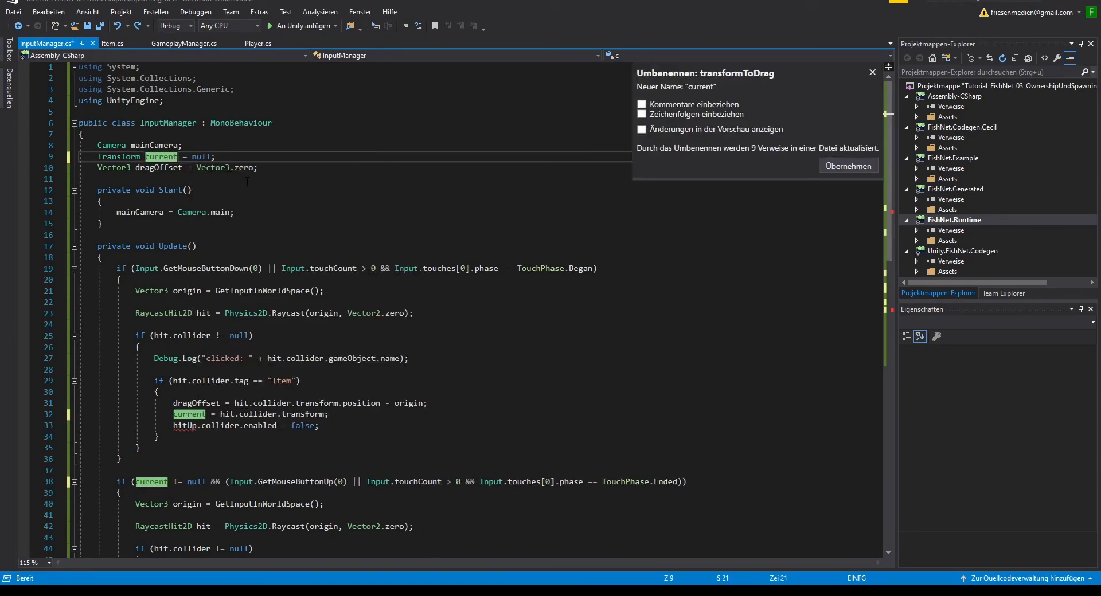
{"action": "type", "text": "D"}
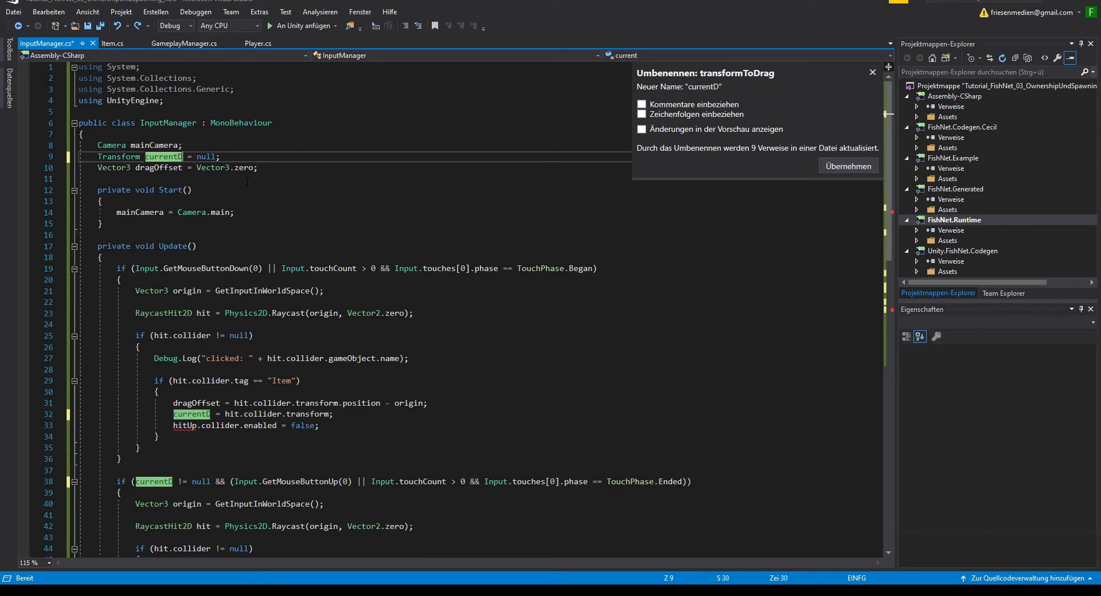
{"action": "type", "text": "raggedIt"}
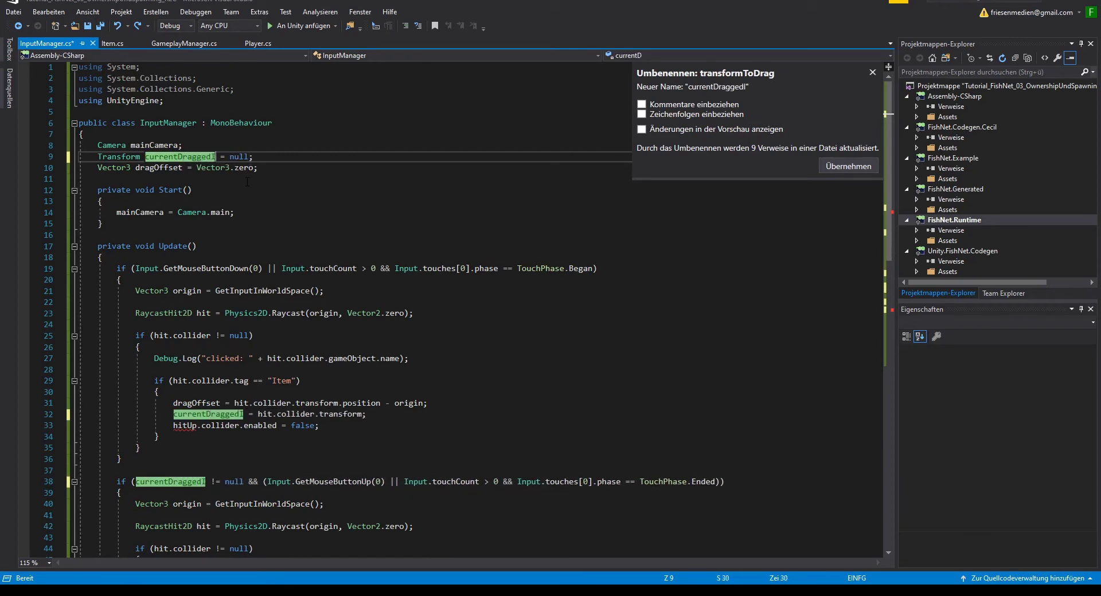
{"action": "type", "text": "re"}
{"action": "key", "text": "BackSpace"}
{"action": "key", "text": "BackSpace"}
{"action": "type", "text": "em"}
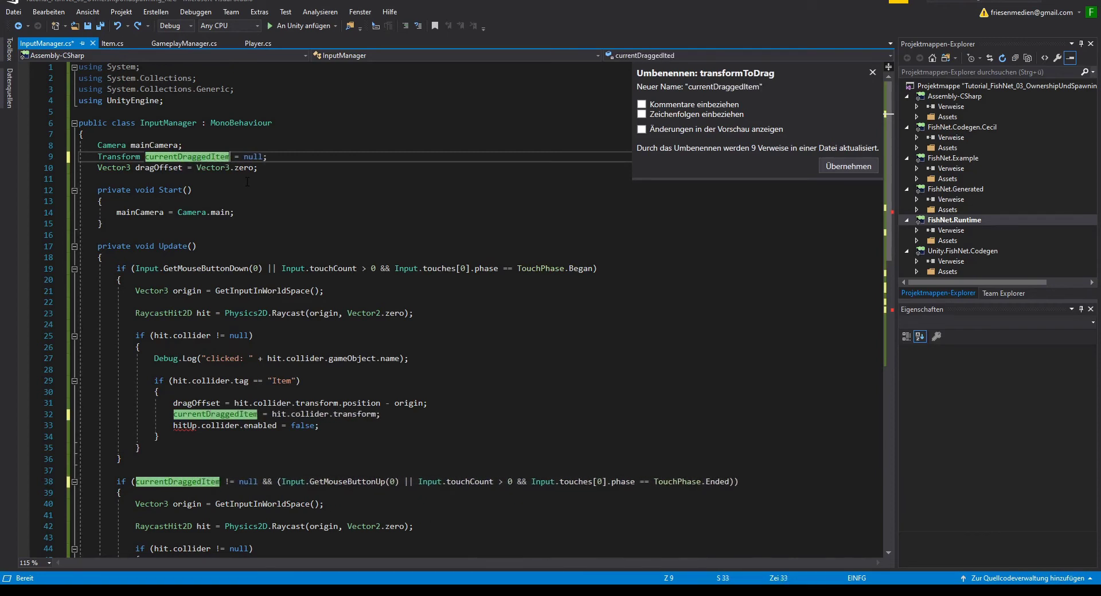
{"action": "key", "text": "Return"}
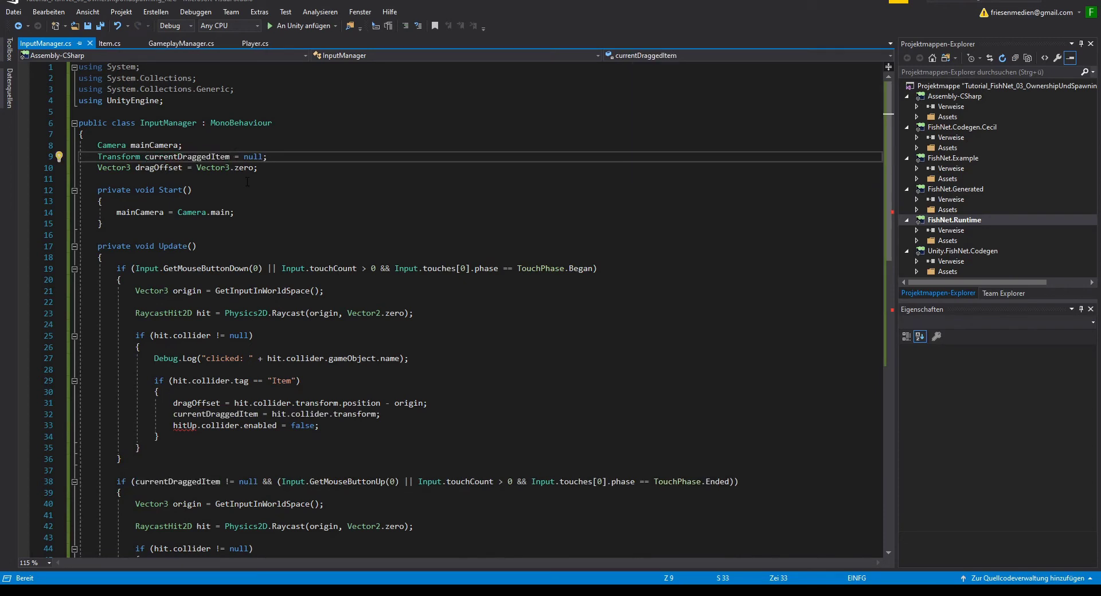
- Change currentDraggedItem's type from Transform to Item
{"action": "double_click", "coordinate": [129, 157]}
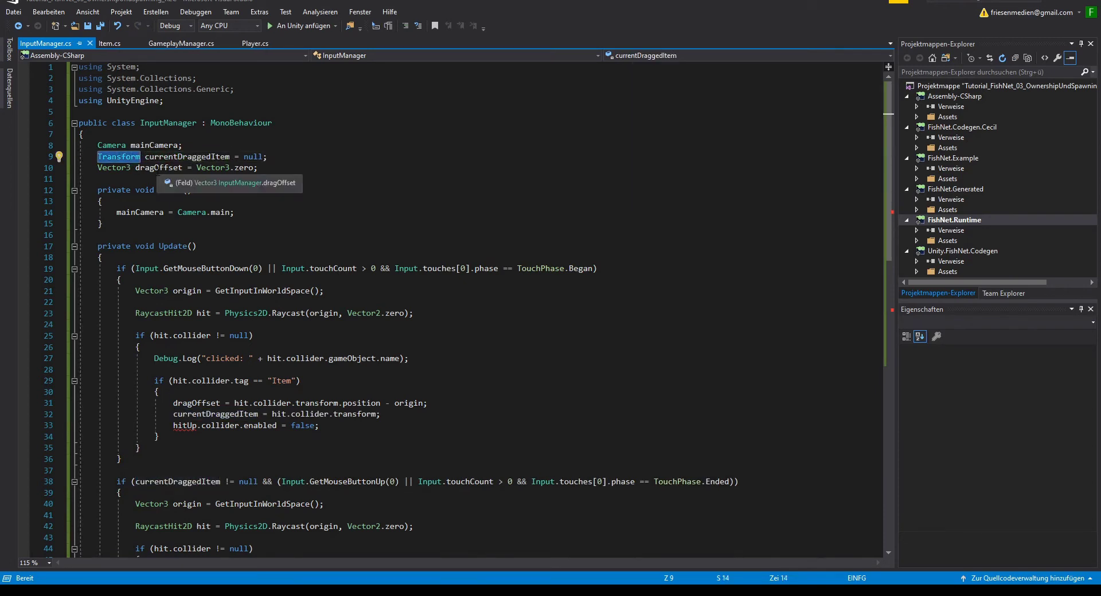
{"action": "type", "text": "Item"}
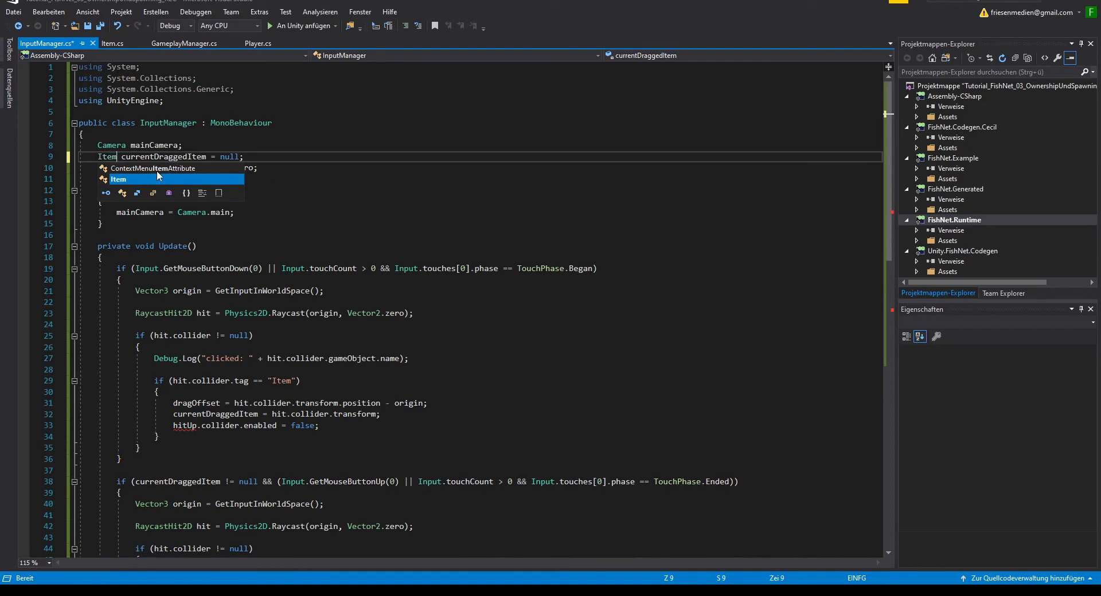
{"action": "key", "text": "ctrl+s"}
{"action": "left_click", "coordinate": [131, 168]}
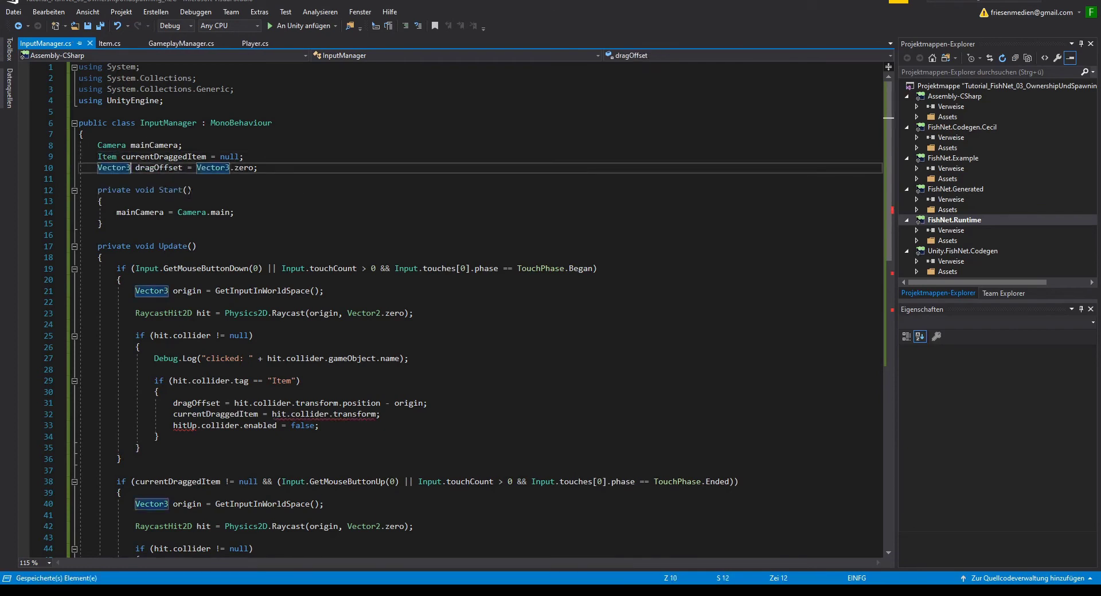
{"action": "left_click", "coordinate": [190, 190]}
{"action": "scroll", "coordinate": [189, 190], "scroll_direction": "down", "scroll_amount": 2}
{"action": "left_click", "coordinate": [98, 179]}
{"action": "scroll", "coordinate": [98, 179], "scroll_direction": "down", "scroll_amount": 1}
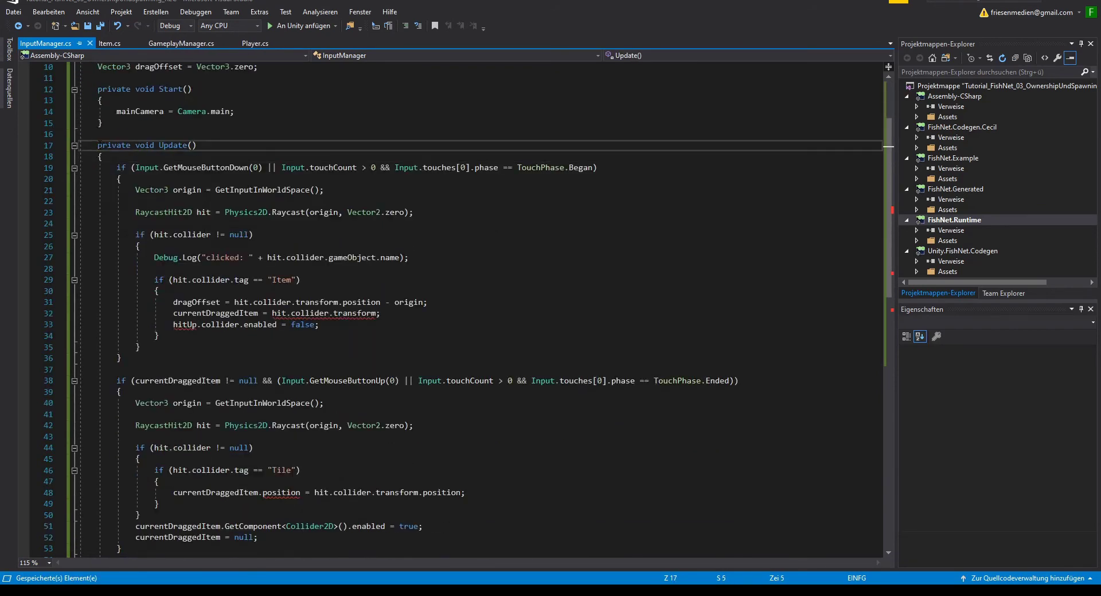
{"action": "left_click_drag", "start_coordinate": [97, 145], "coordinate": [122, 358]}
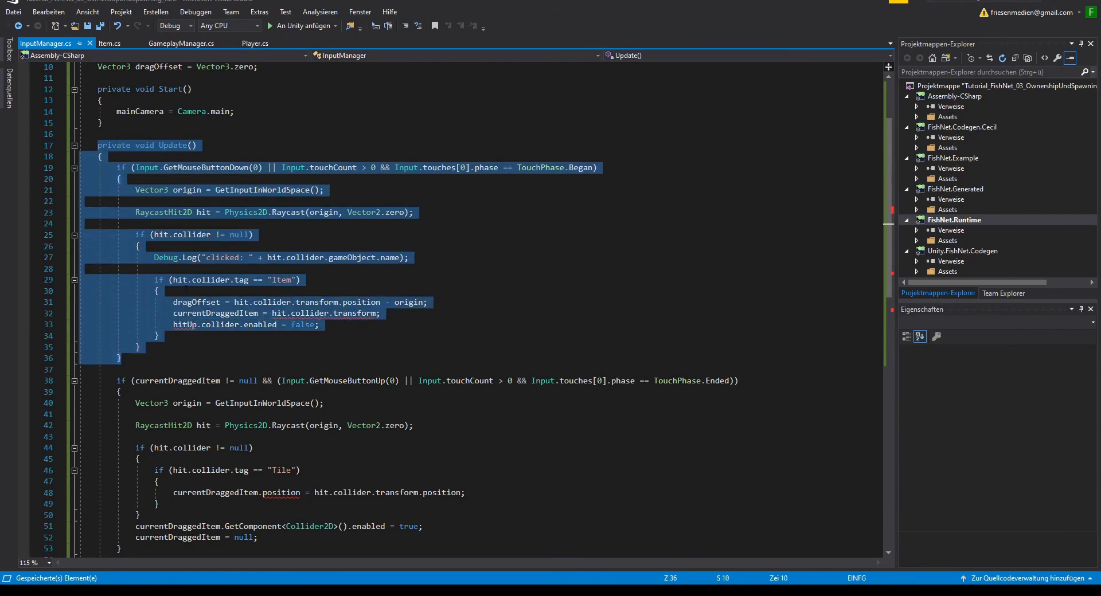
{"action": "left_click", "coordinate": [159, 290]}
{"action": "left_click_drag", "start_coordinate": [154, 280], "coordinate": [300, 279]}
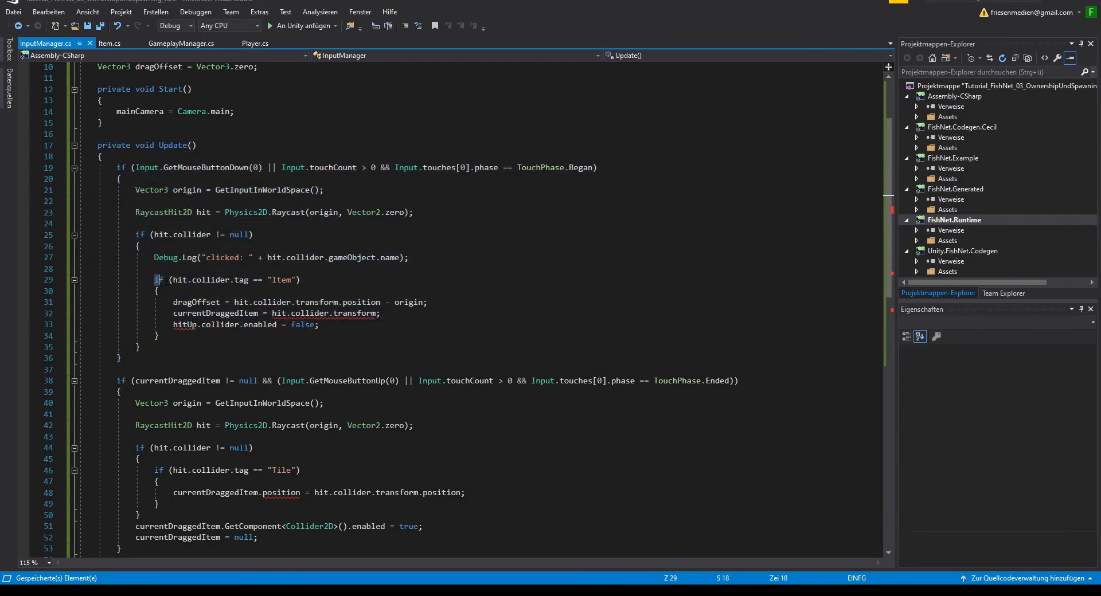
{"action": "left_click", "coordinate": [306, 281]}
{"action": "scroll", "coordinate": [307, 282], "scroll_direction": "down", "scroll_amount": 1}
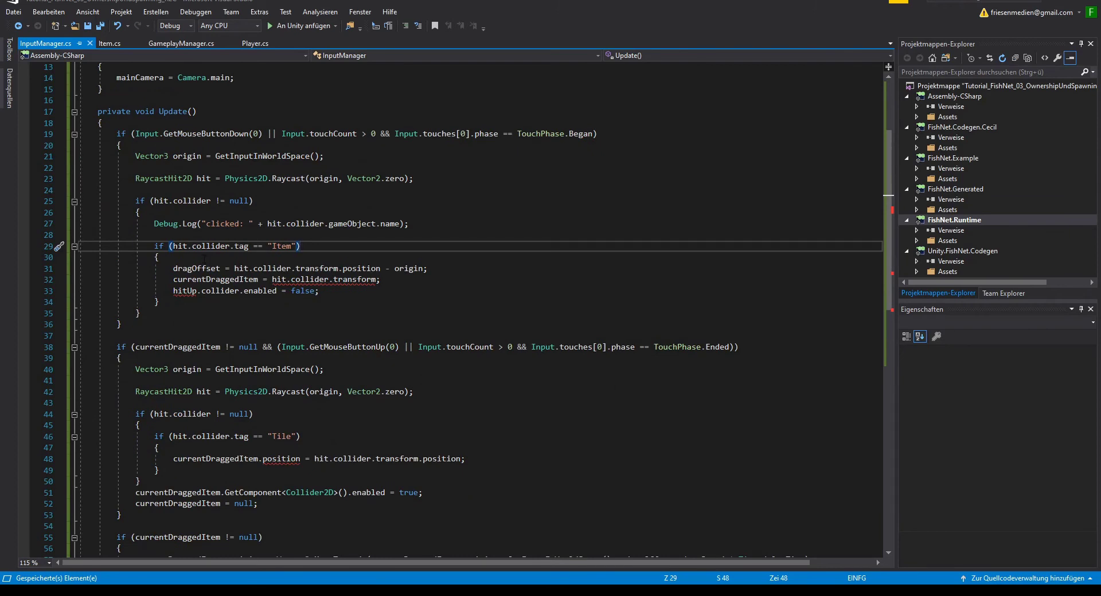
{"action": "left_click", "coordinate": [207, 279]}
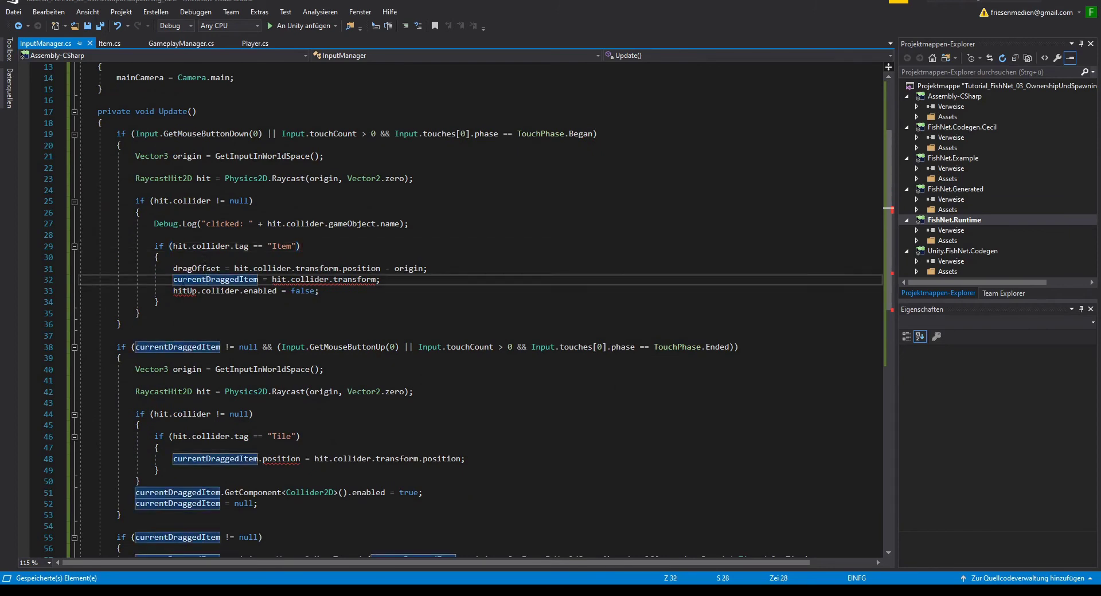
- Assign currentDraggedItem from hit.collider.GetComponent<Item>() instead of .transform on line 32
{"action": "double_click", "coordinate": [359, 279]}
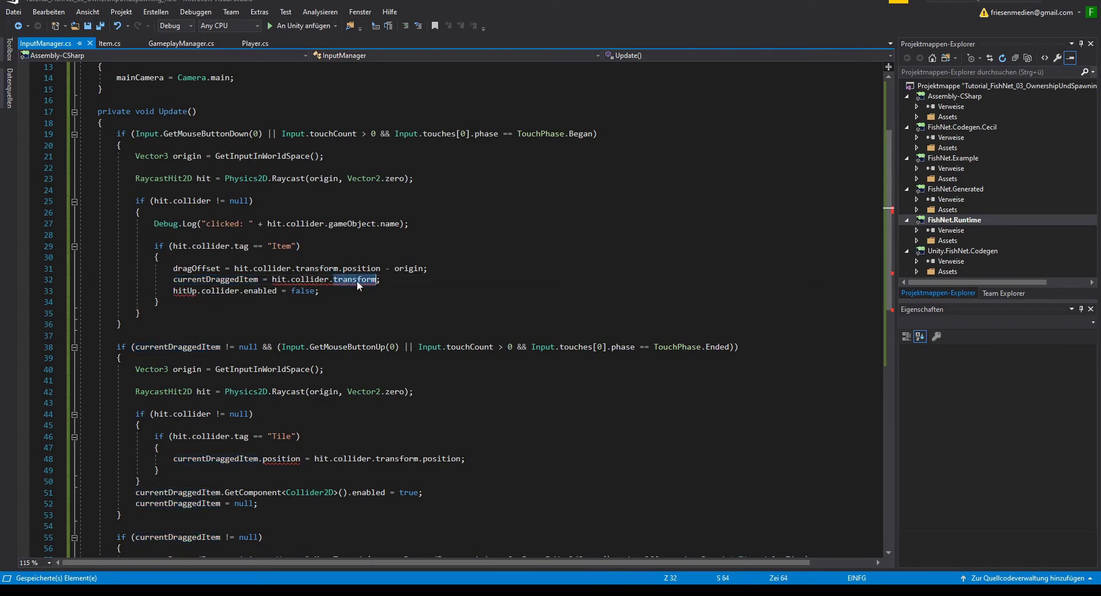
{"action": "key", "text": "BackSpace"}
{"action": "type", "text": "g"}
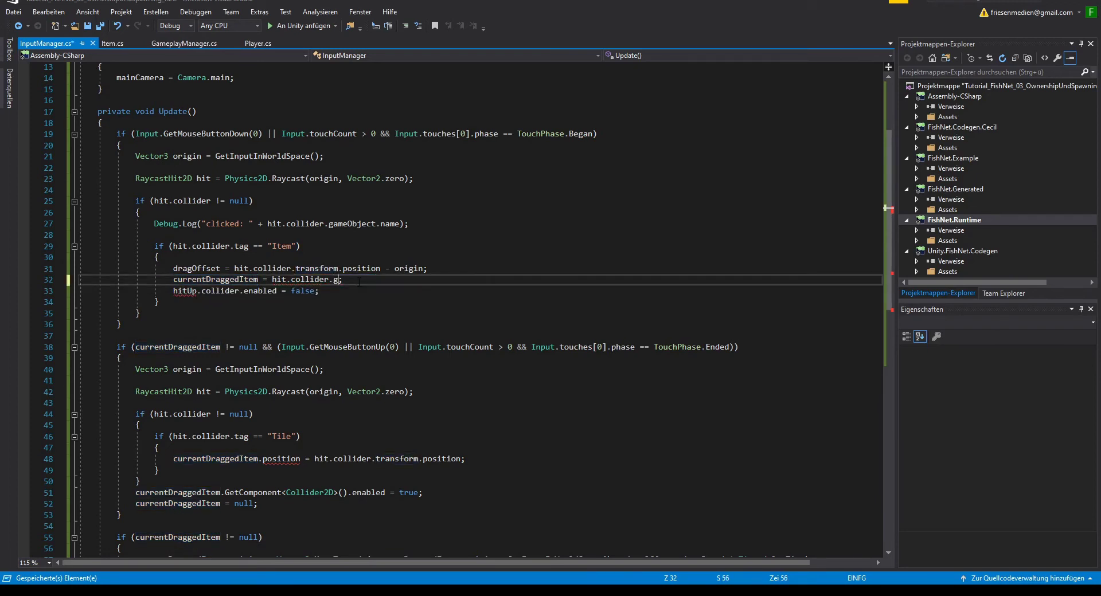
{"action": "type", "text": "et"}
{"action": "key", "text": "Tab"}
{"action": "type", "text": "<"}
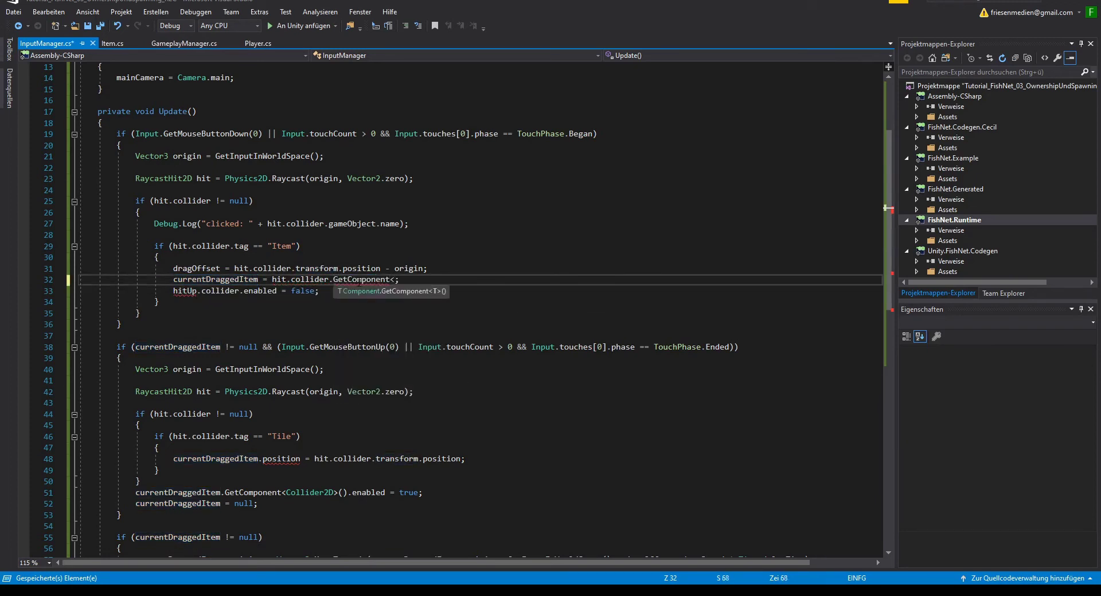
{"action": "type", "text": "Item>"}
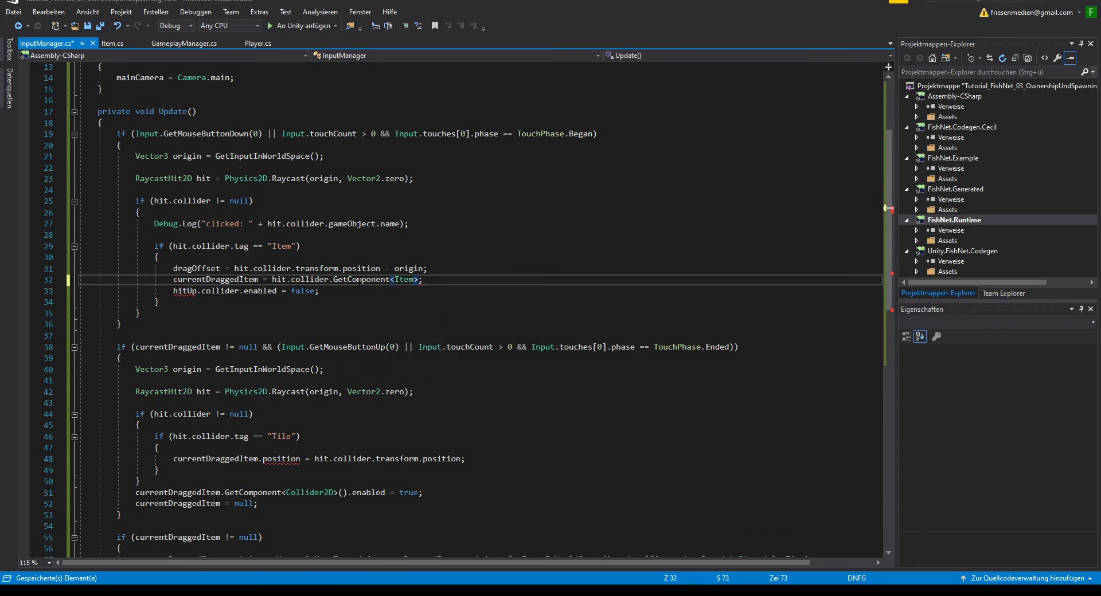
{"action": "type", "text": "()"}
- Fix the hitUp typo to hit on line 33 and save InputManager.cs
{"action": "left_click", "coordinate": [196, 291]}
{"action": "key", "text": "BackSpace"}
{"action": "key", "text": "BackSpace"}
{"action": "key", "text": "BackSpace"}
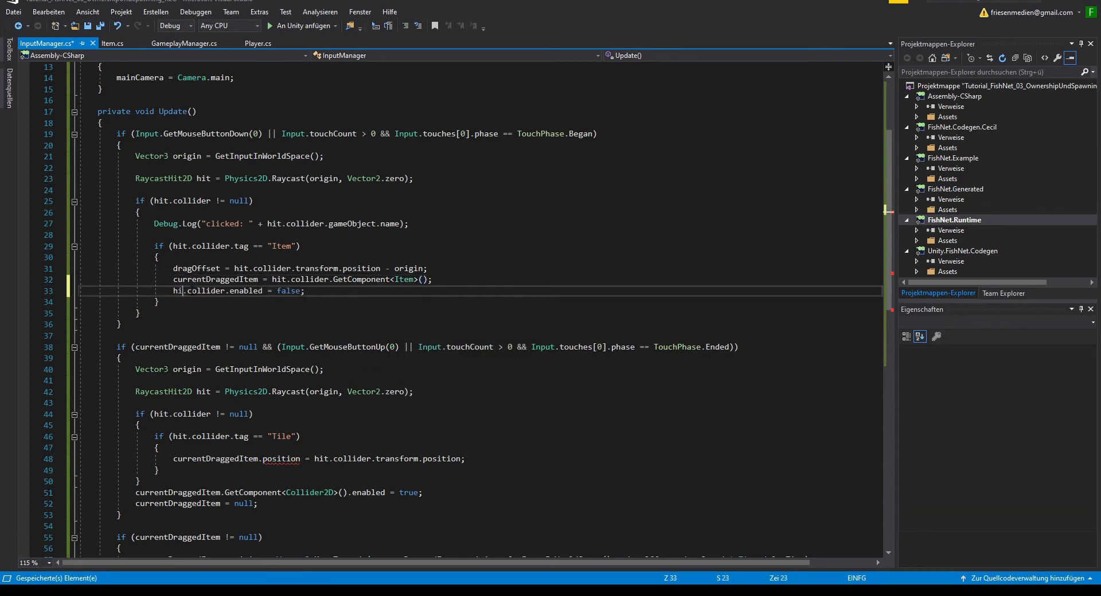
{"action": "type", "text": "t"}
{"action": "key", "text": "ctrl+s"}
- Delete the inner Tile-tag snapping block and the empty collider null check
{"action": "left_click", "coordinate": [235, 268]}
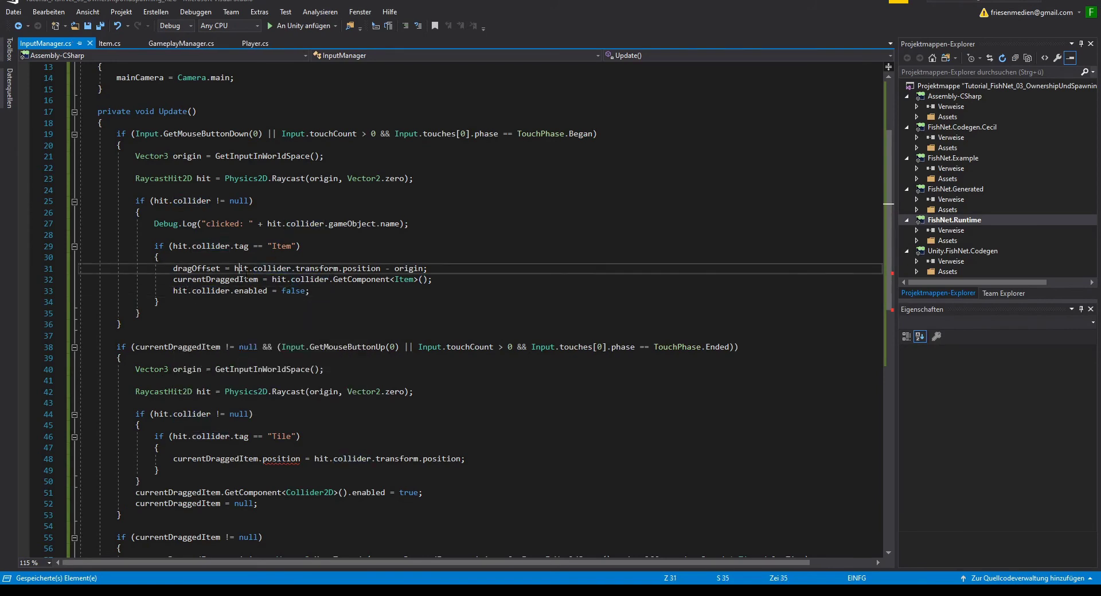
{"action": "scroll", "coordinate": [235, 269], "scroll_direction": "down", "scroll_amount": 2}
{"action": "left_click", "coordinate": [240, 392]}
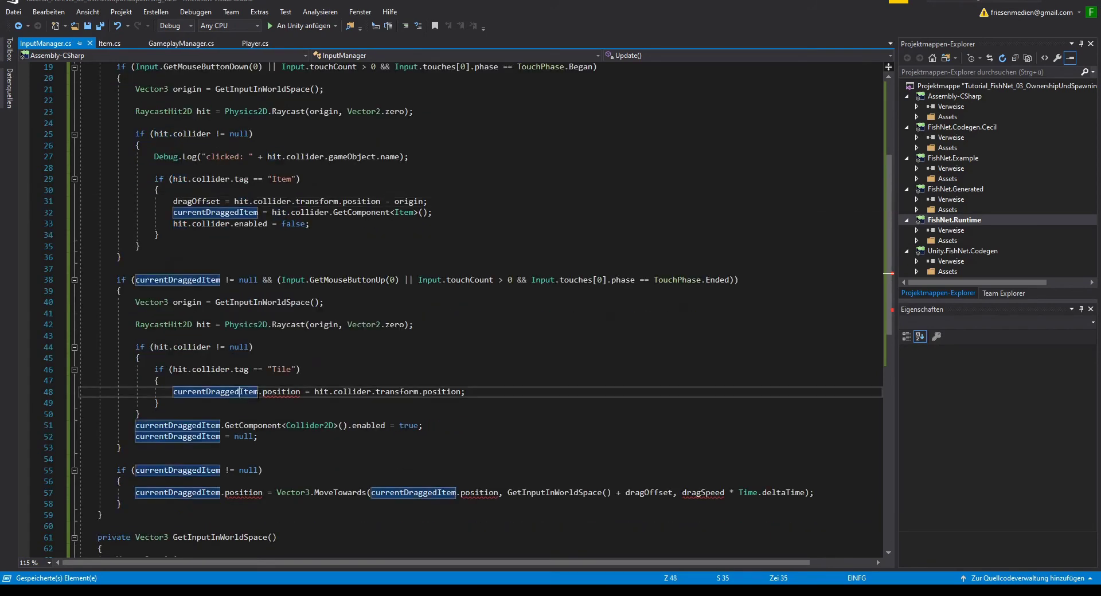
{"action": "scroll", "coordinate": [260, 392], "scroll_direction": "down", "scroll_amount": 1}
{"action": "scroll", "coordinate": [221, 371], "scroll_direction": "down", "scroll_amount": 1}
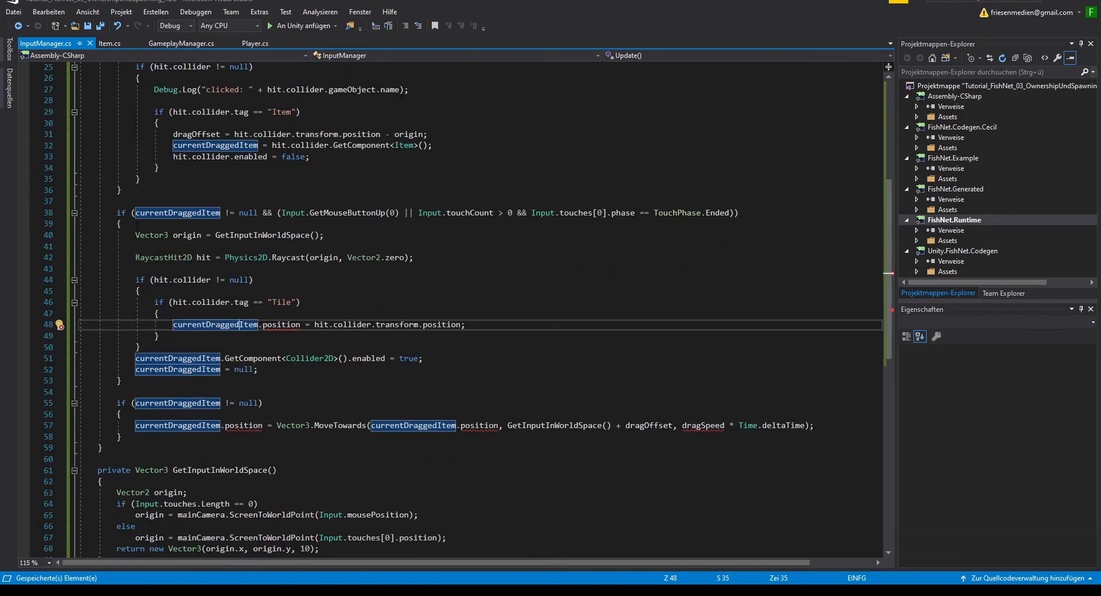
{"action": "left_click_drag", "start_coordinate": [123, 381], "coordinate": [83, 212]}
{"action": "left_click", "coordinate": [160, 327]}
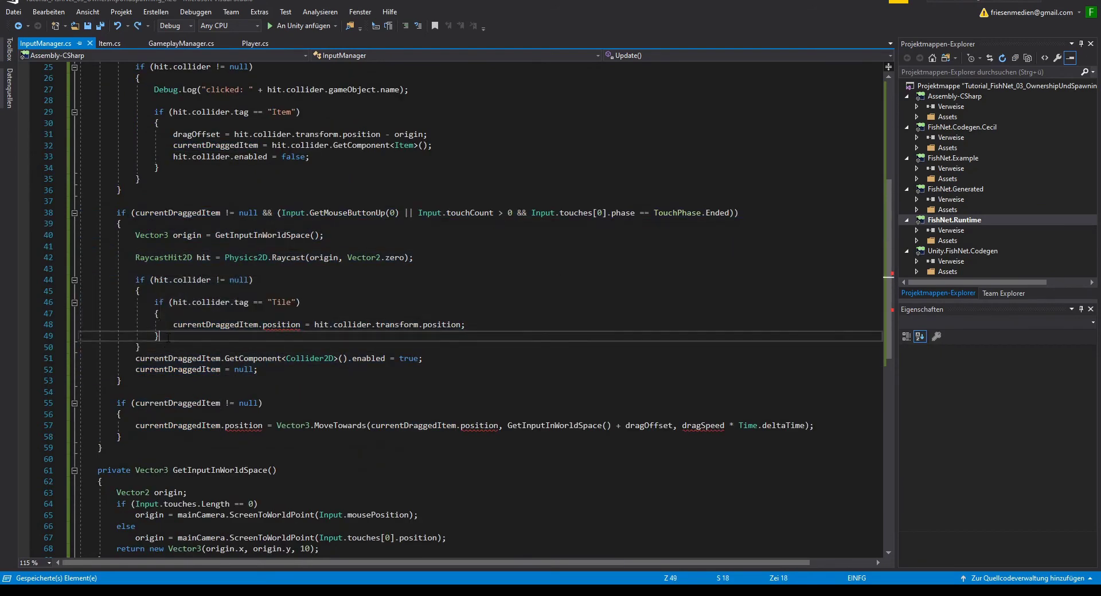
{"action": "left_click_drag", "start_coordinate": [467, 324], "coordinate": [83, 280]}
{"action": "left_click", "coordinate": [145, 314]}
{"action": "mouse_move", "coordinate": [171, 340]}
{"action": "left_mouse_down"}
{"action": "mouse_move", "coordinate": [140, 291]}
{"action": "mouse_move", "coordinate": [80, 269]}
{"action": "left_mouse_up"}
{"action": "key", "text": "Delete"}
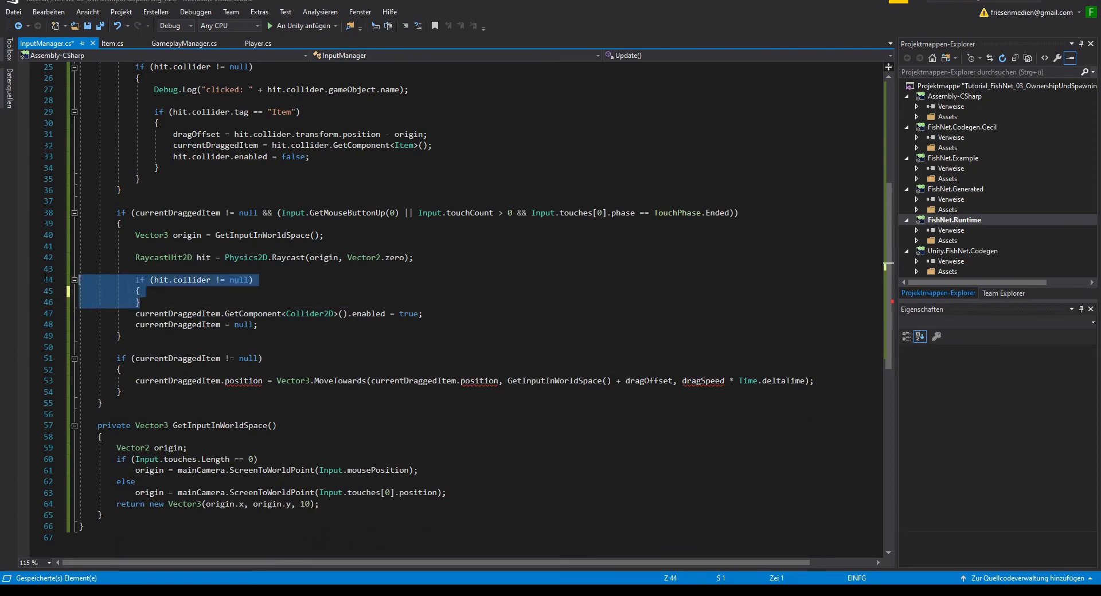
{"action": "key", "text": "Delete"}
- Review currentDraggedItem's uses and the position error, selecting the MoveTowards line
{"action": "left_click", "coordinate": [168, 290]}
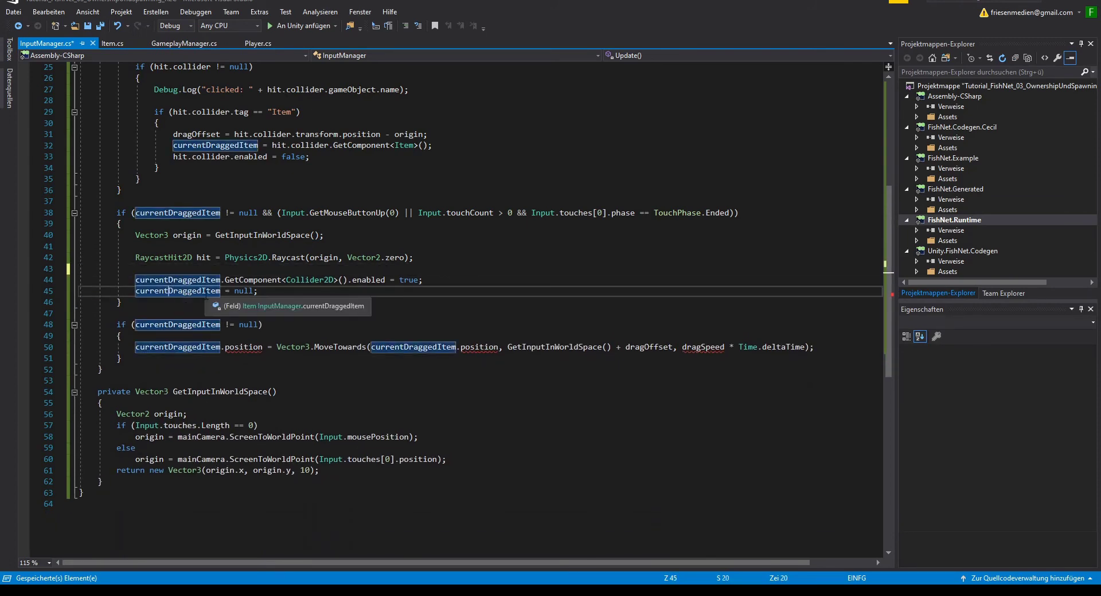
{"action": "left_click", "coordinate": [264, 291]}
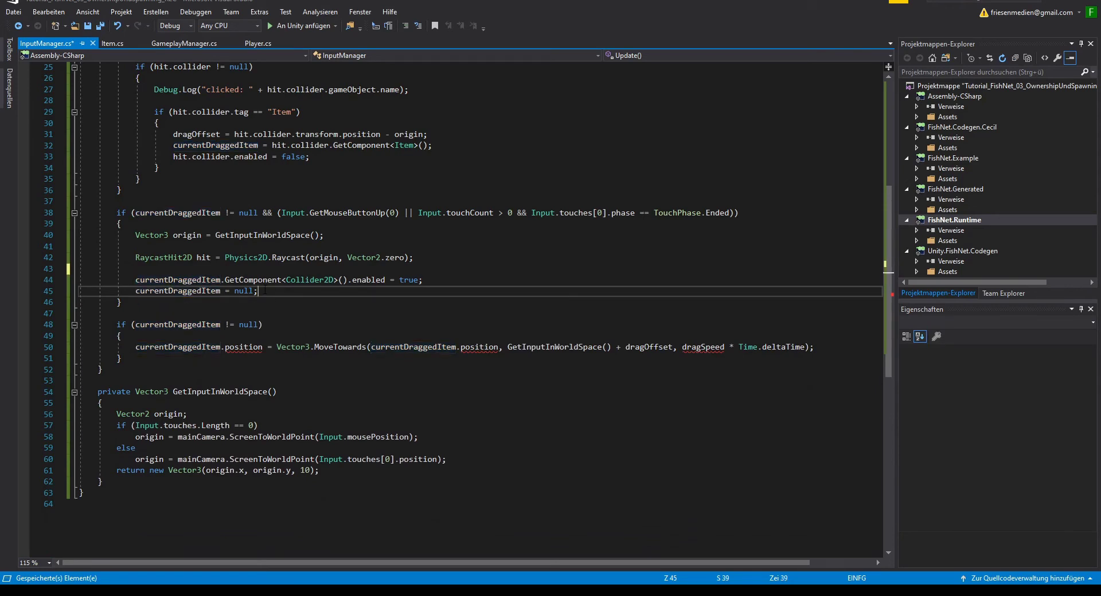
{"action": "scroll", "coordinate": [265, 291], "scroll_direction": "down", "scroll_amount": 1}
{"action": "left_click", "coordinate": [174, 291]}
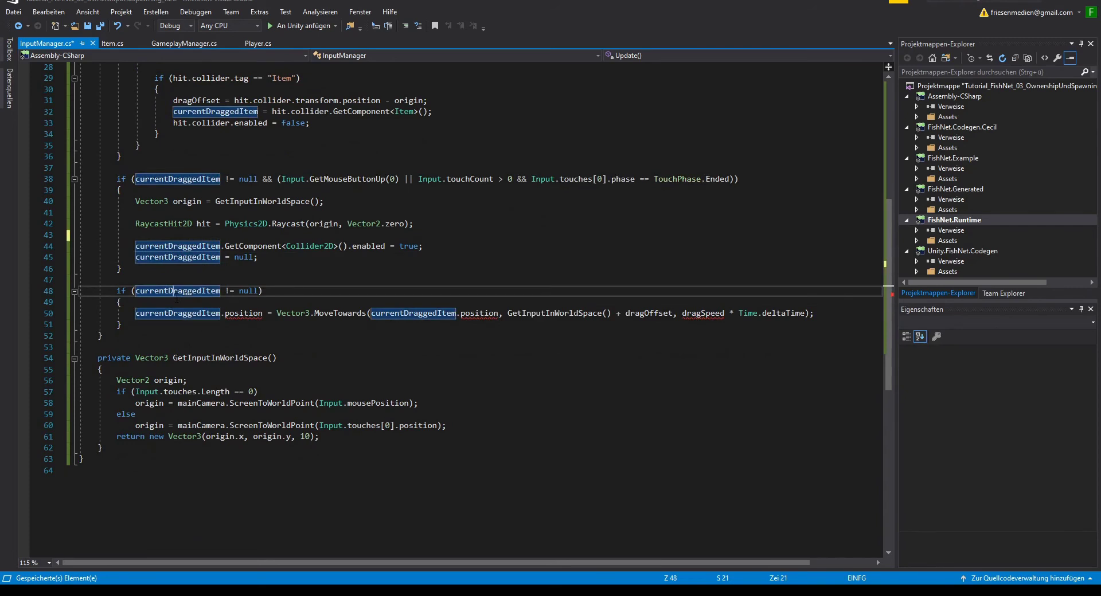
{"action": "scroll", "coordinate": [160, 292], "scroll_direction": "down", "scroll_amount": 1}
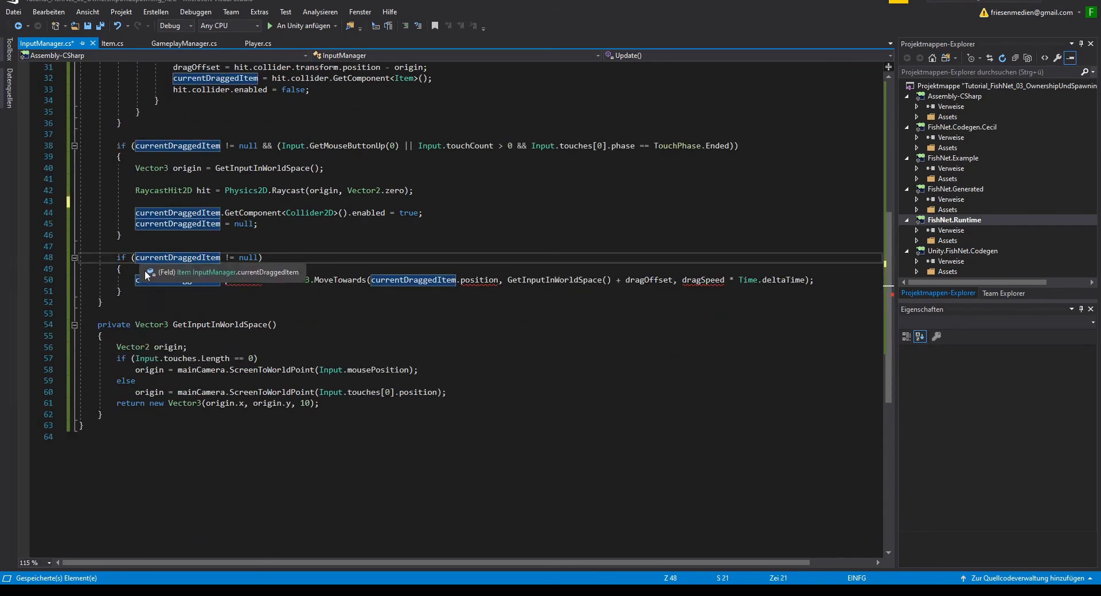
{"action": "left_click", "coordinate": [262, 280]}
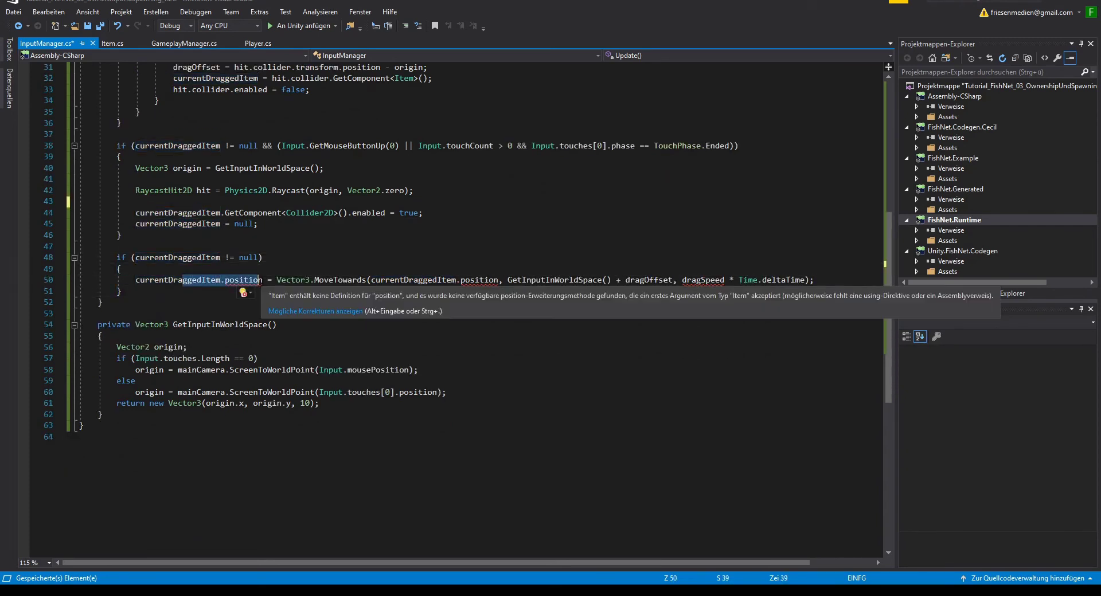
{"action": "triple_click", "coordinate": [326, 282]}
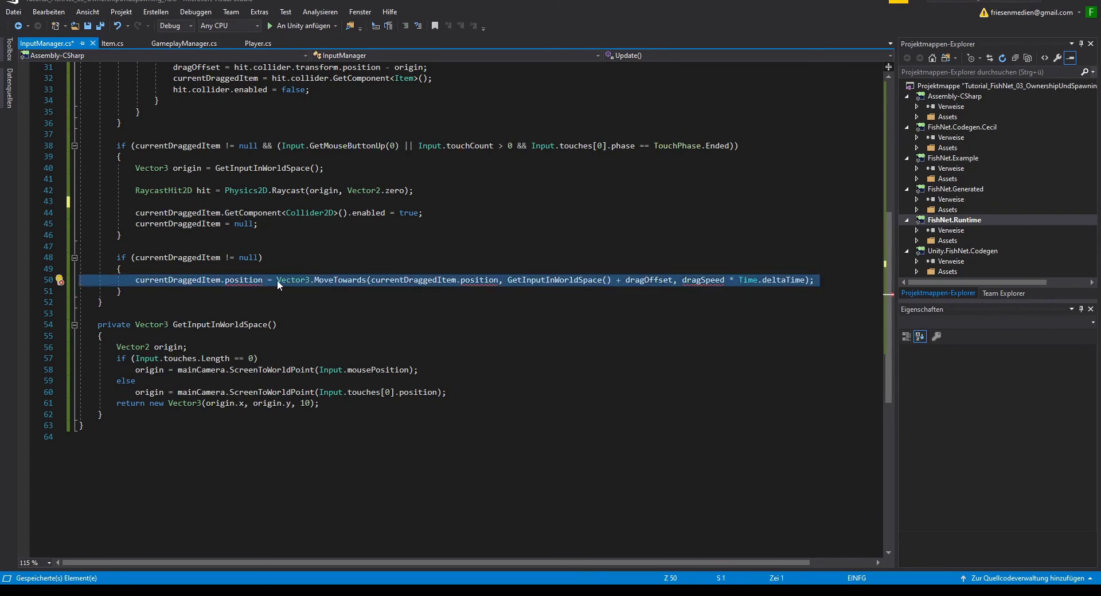
- Replace the MoveTowards line with currentDraggedItem.Move(GetInputInWorldSpace() + dragOffset); and save
{"action": "key", "text": "Delete"}
{"action": "key", "text": "ctrl+Return"}
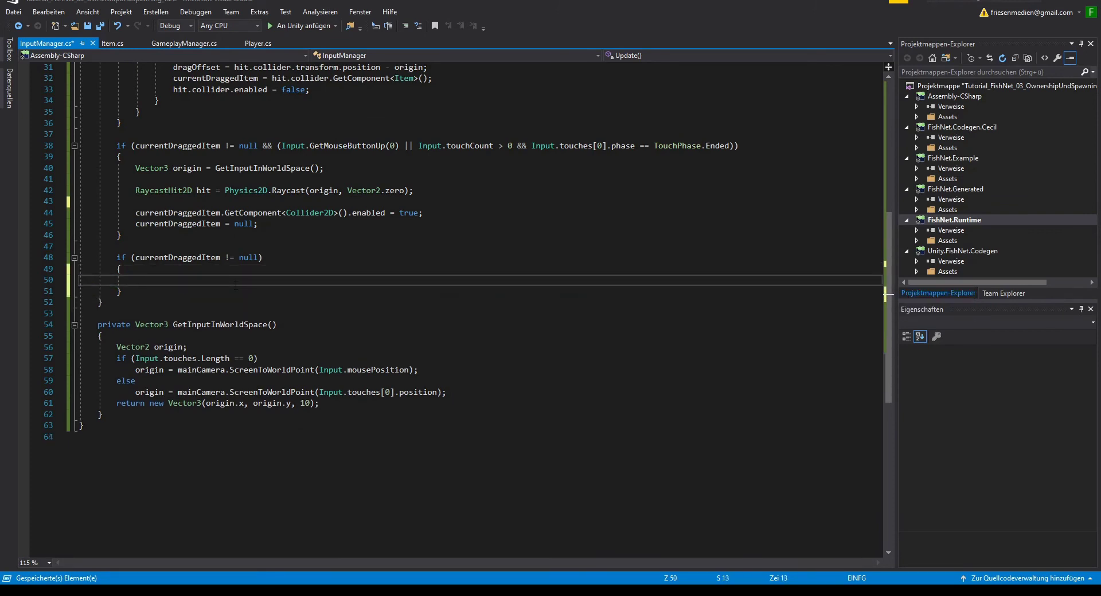
{"action": "type", "text": "c"}
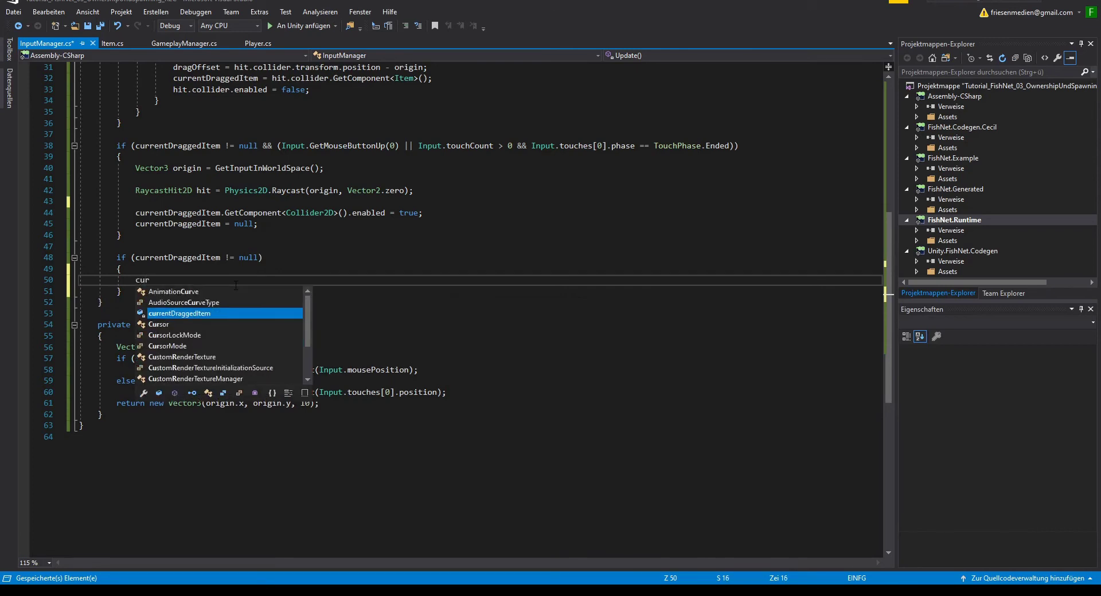
{"action": "type", "text": "ur"}
{"action": "key", "text": "Tab"}
{"action": "type", "text": ".M"}
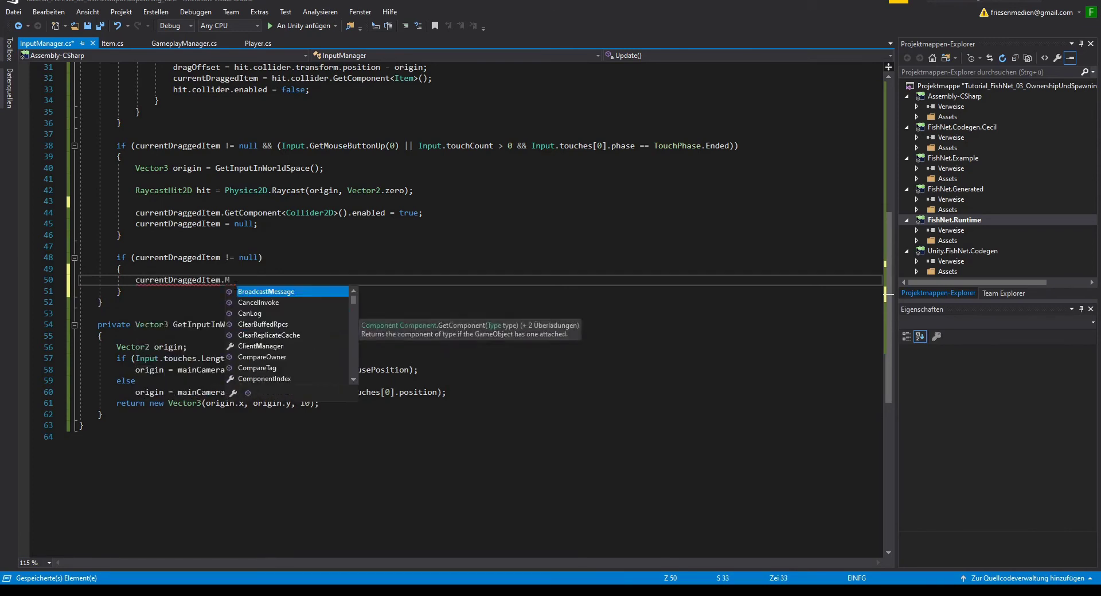
{"action": "type", "text": "ove();"}
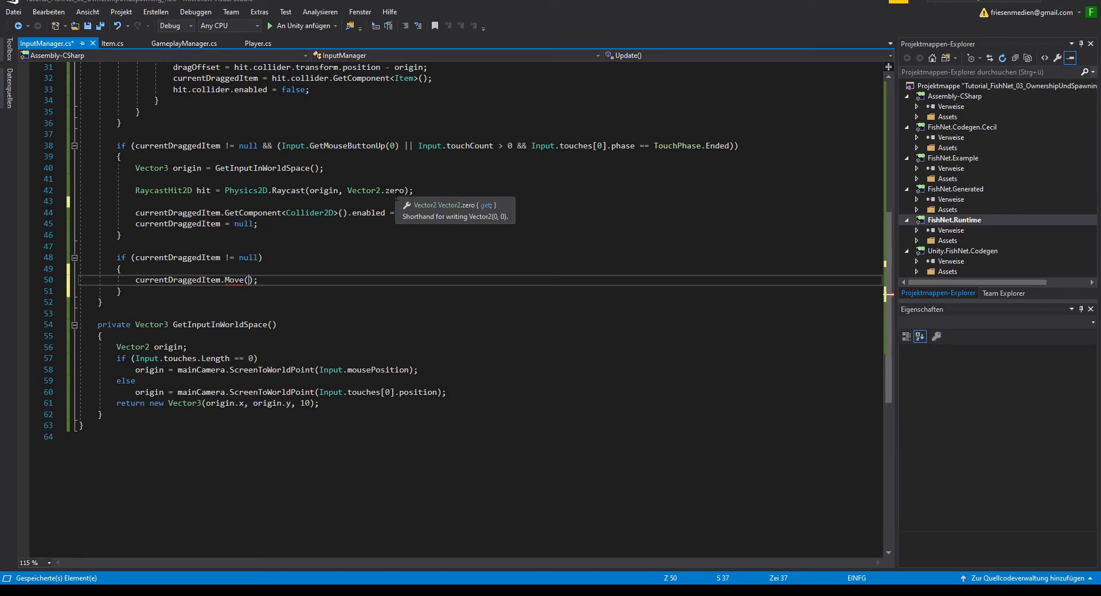
{"action": "type", "text": "GetI"}
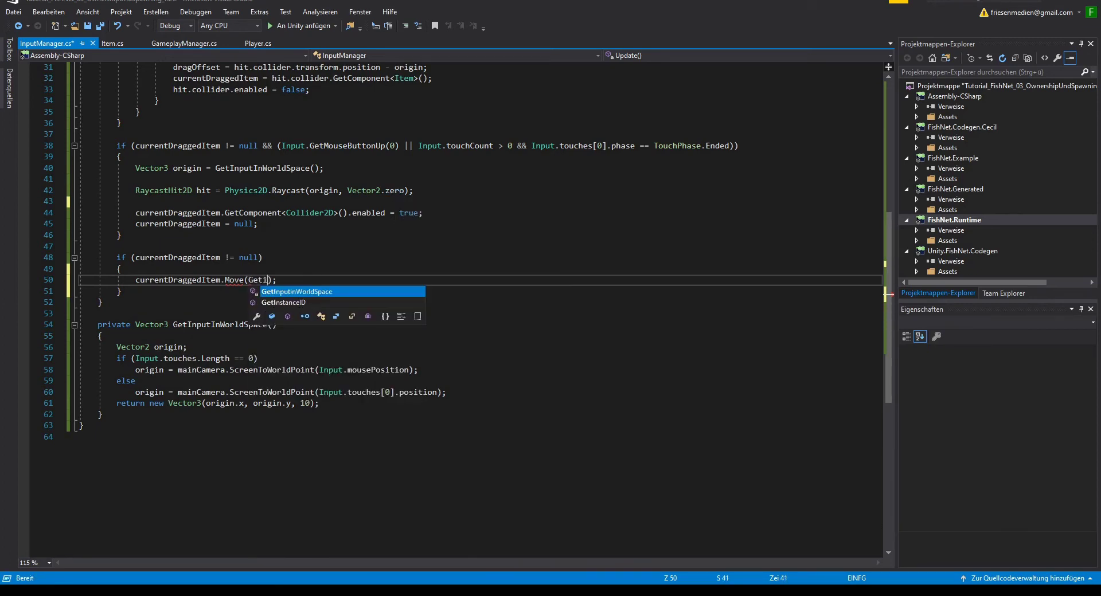
{"action": "key", "text": "Tab"}
{"action": "type", "text": "()"}
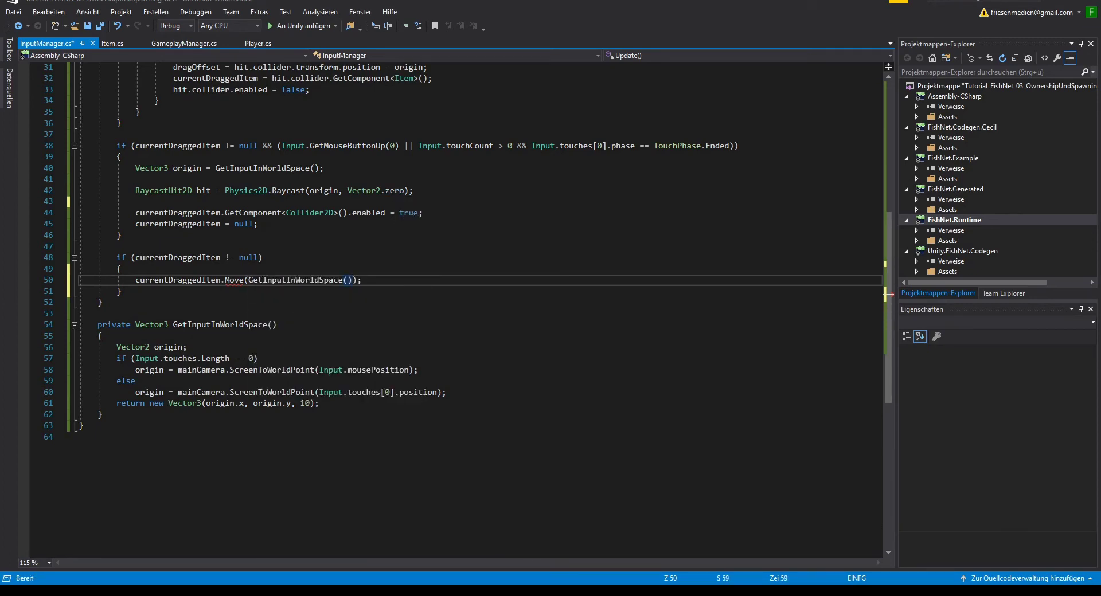
{"action": "type", "text": " + dr"}
{"action": "key", "text": "Tab"}
{"action": "key", "text": "ctrl+s"}
{"action": "left_click", "coordinate": [228, 280]}
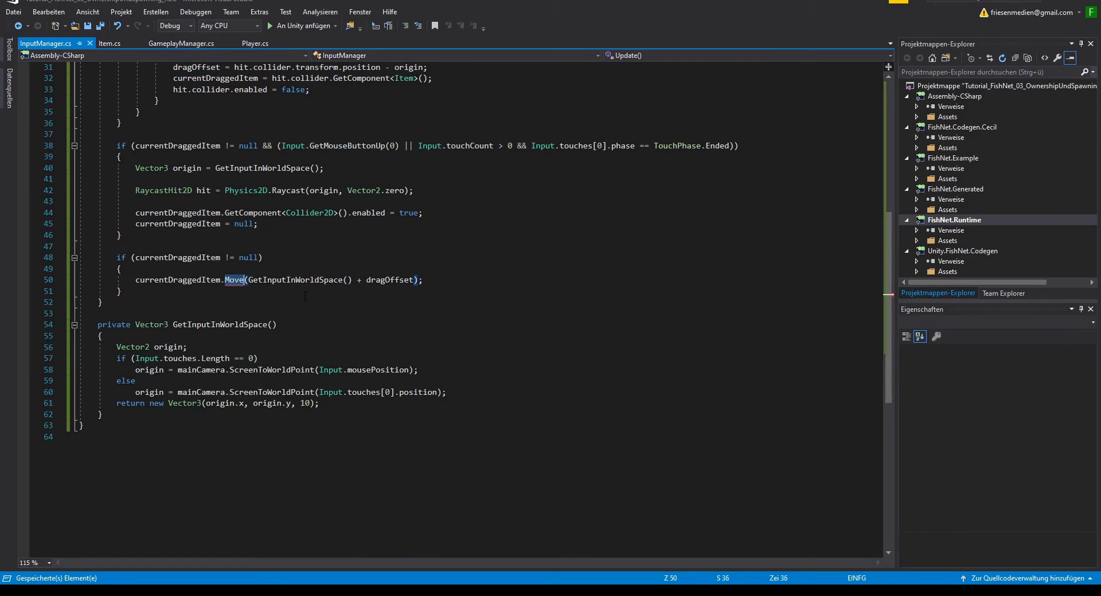
- In Item.cs, delete the default Start and Update methods
{"action": "left_click", "coordinate": [114, 46]}
{"action": "left_click", "coordinate": [146, 182]}
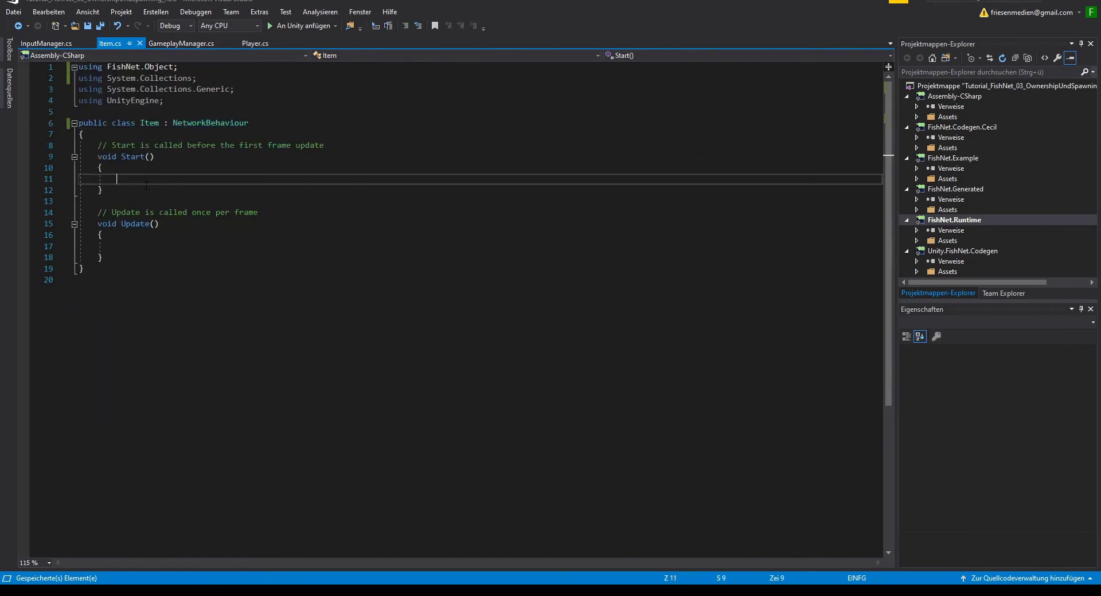
{"action": "left_click_drag", "start_coordinate": [117, 254], "coordinate": [44, 148]}
{"action": "key", "text": "BackSpace"}
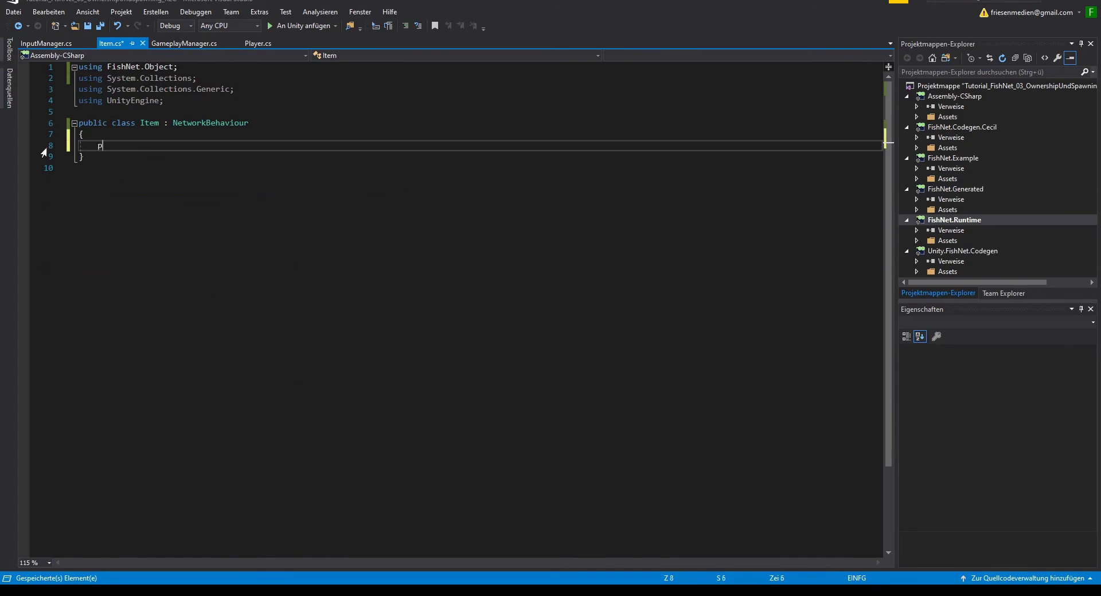
- Create an empty public void Move(Vector3 position) method in the Item class
{"action": "type", "text": "public "}
{"action": "type", "text": "void OnAnimator"}
{"action": "type", "text": "Move"}
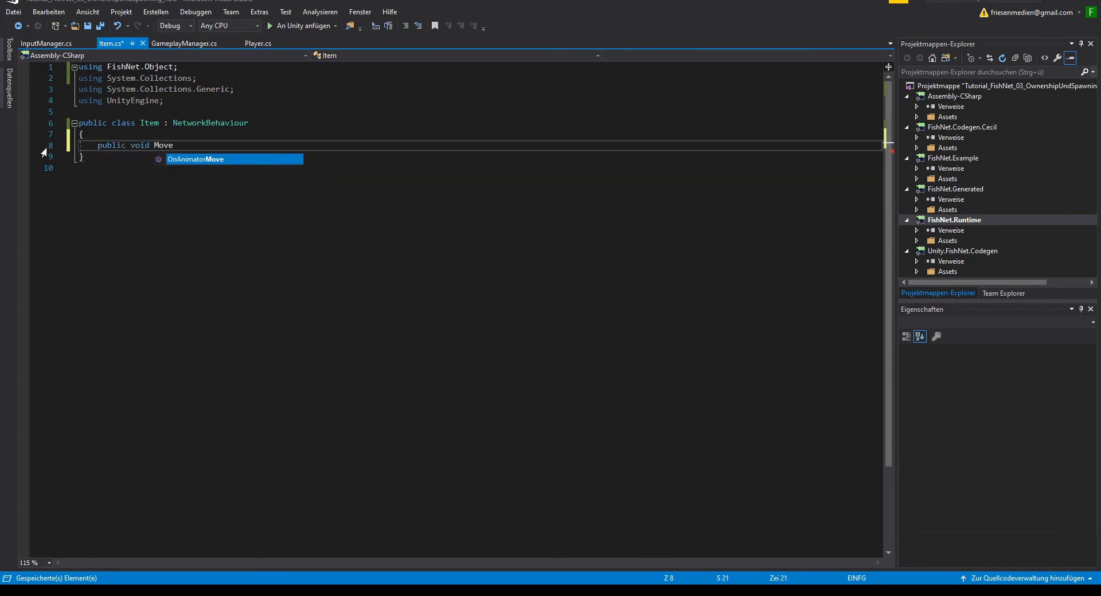
{"action": "key", "text": "Tab"}
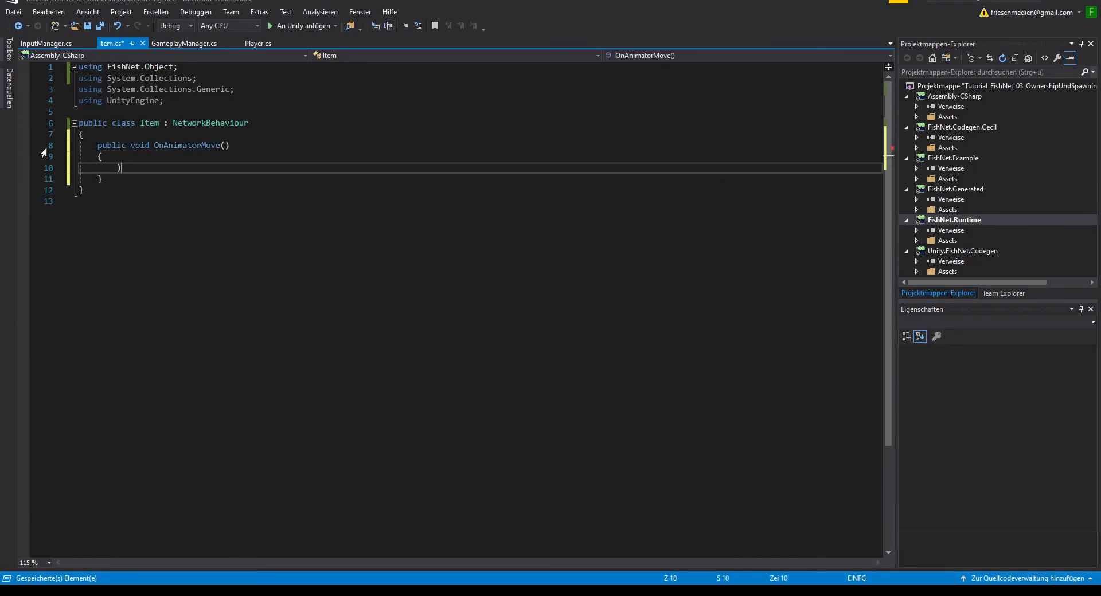
{"action": "key", "text": "shift+Home"}
{"action": "key", "text": "BackSpace"}
{"action": "key", "text": "BackSpace"}
{"action": "left_click_drag", "start_coordinate": [201, 145], "coordinate": [151, 145]}
{"action": "key", "text": "BackSpace"}
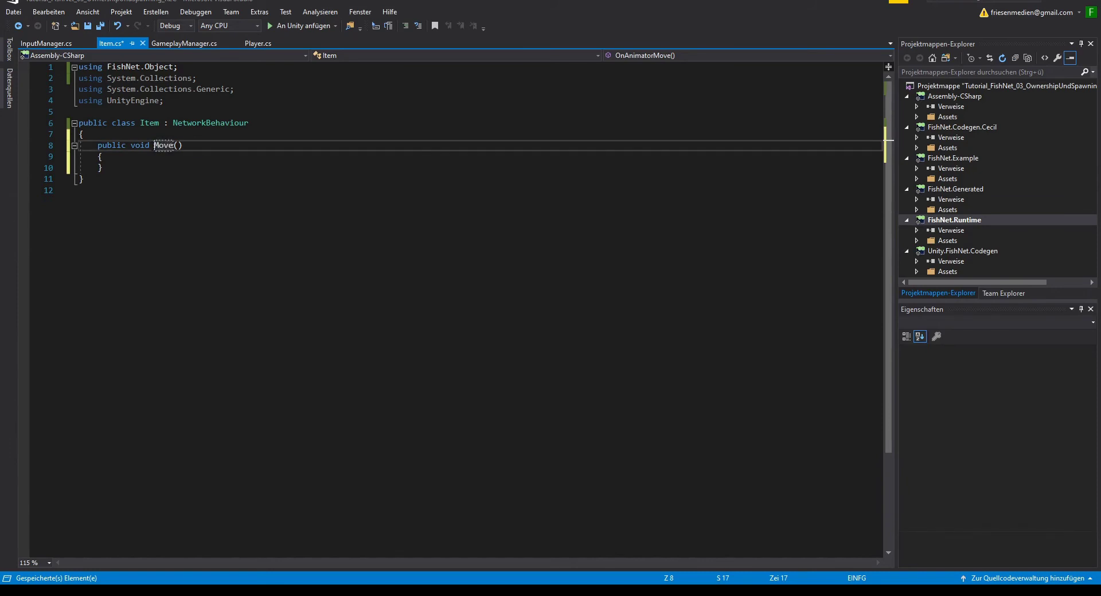
{"action": "key", "text": "End"}
{"action": "type", "text": "void Mo"}
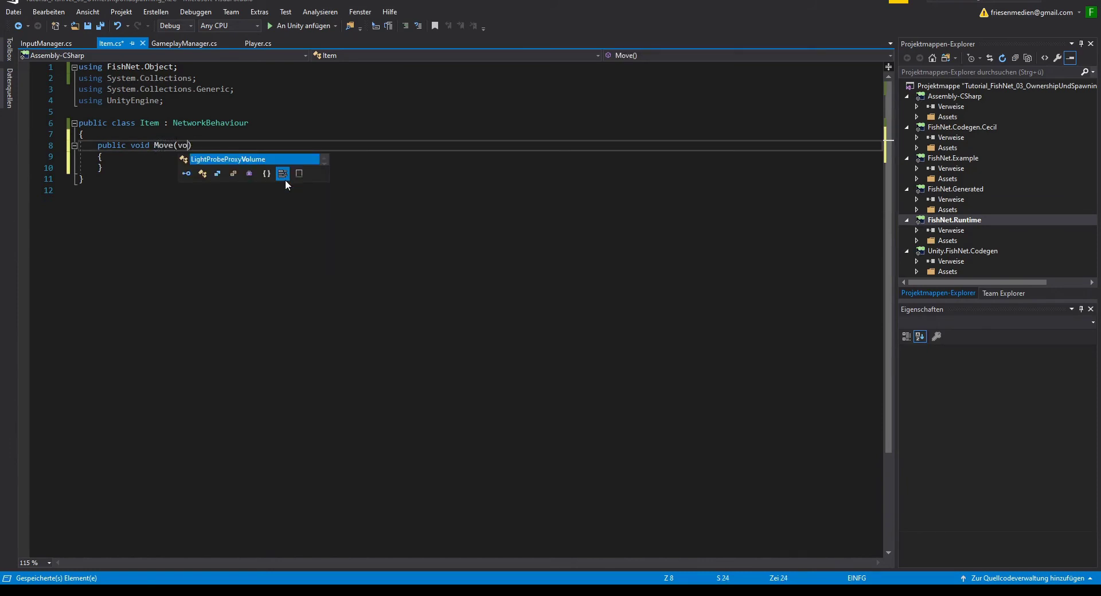
{"action": "type", "text": "ve(Vector"}
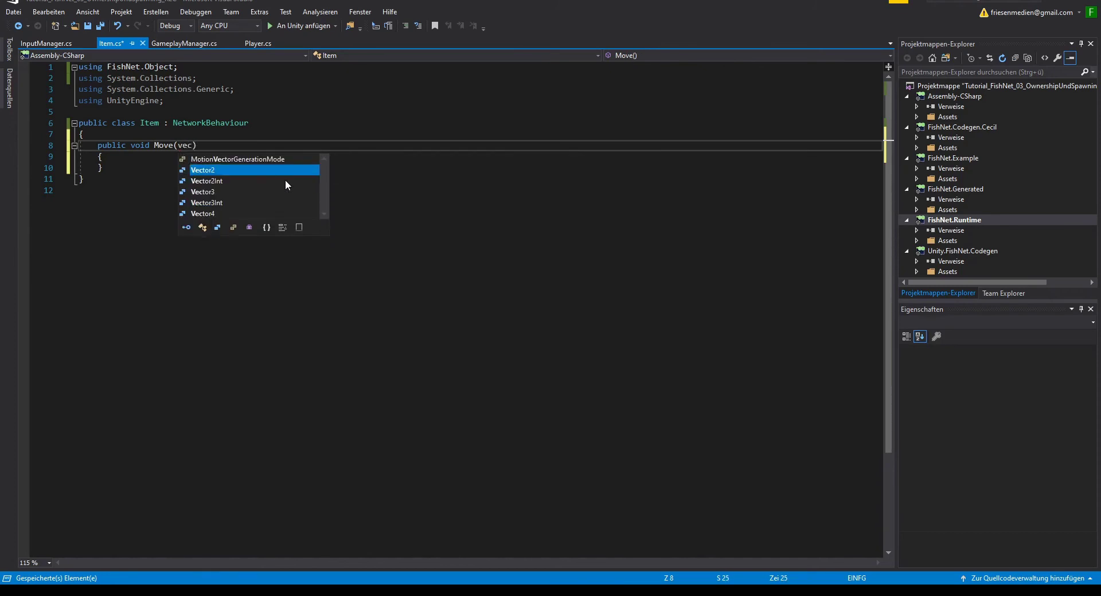
{"action": "type", "text": "3 po"}
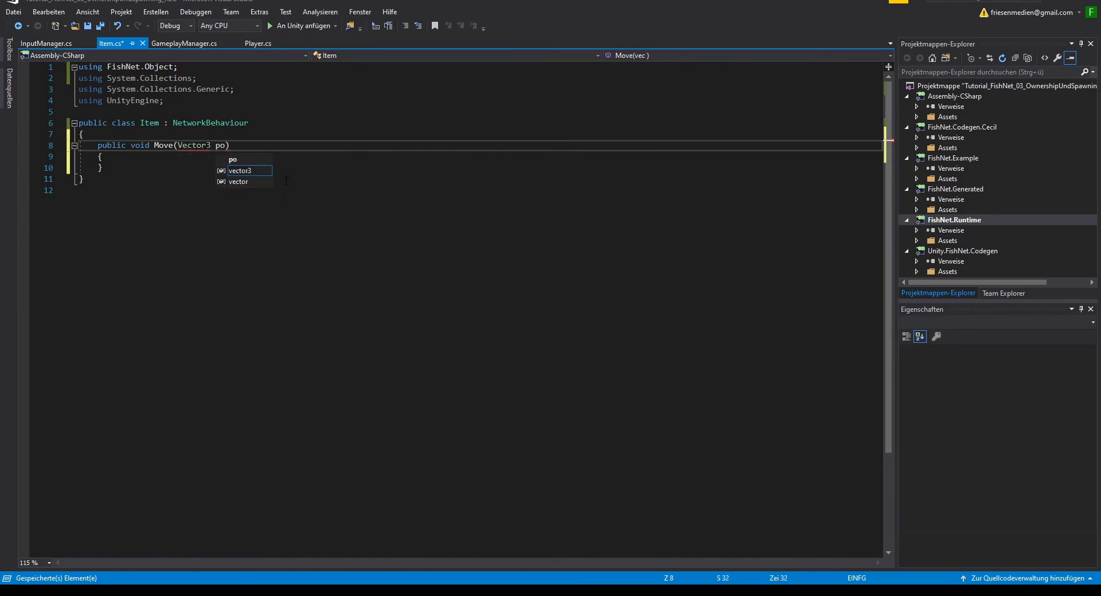
{"action": "type", "text": "sit"}
{"action": "type", "text": "ion)"}
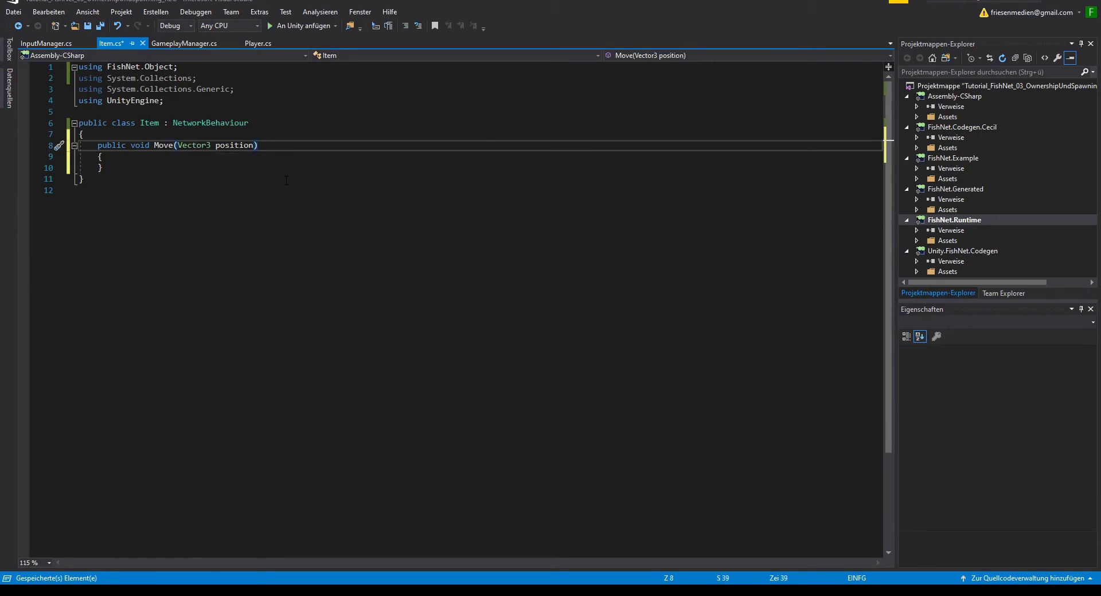
{"action": "key", "text": "Down"}
{"action": "key", "text": "Return"}
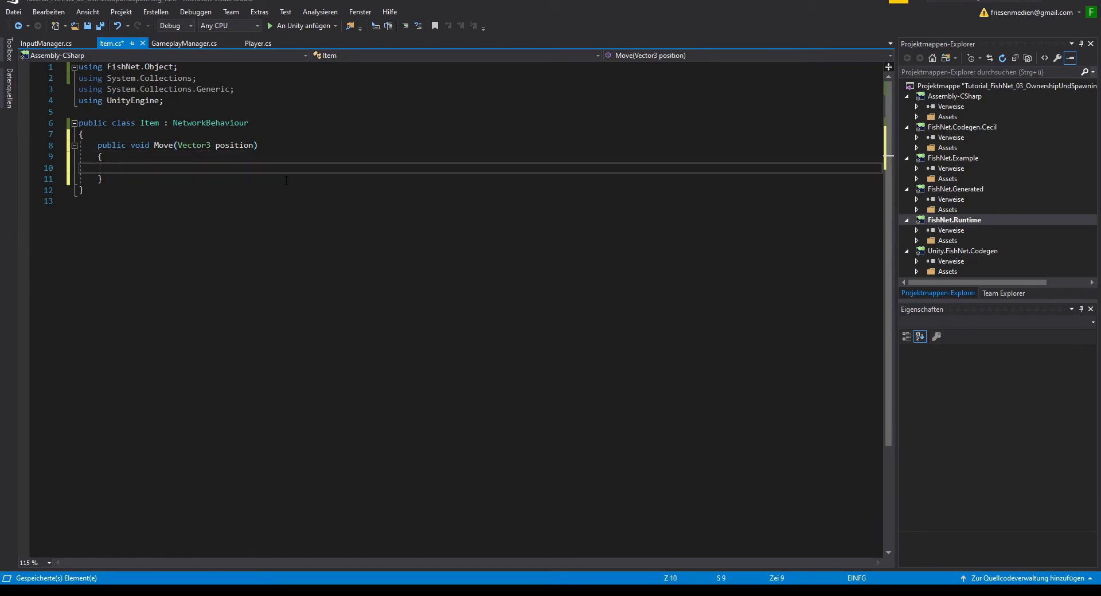
- Write transform.position = position; inside the Move method body
{"action": "type", "text": "transform."}
{"action": "type", "text": "po"}
{"action": "key", "text": "Tab"}
{"action": "type", "text": "= p"}
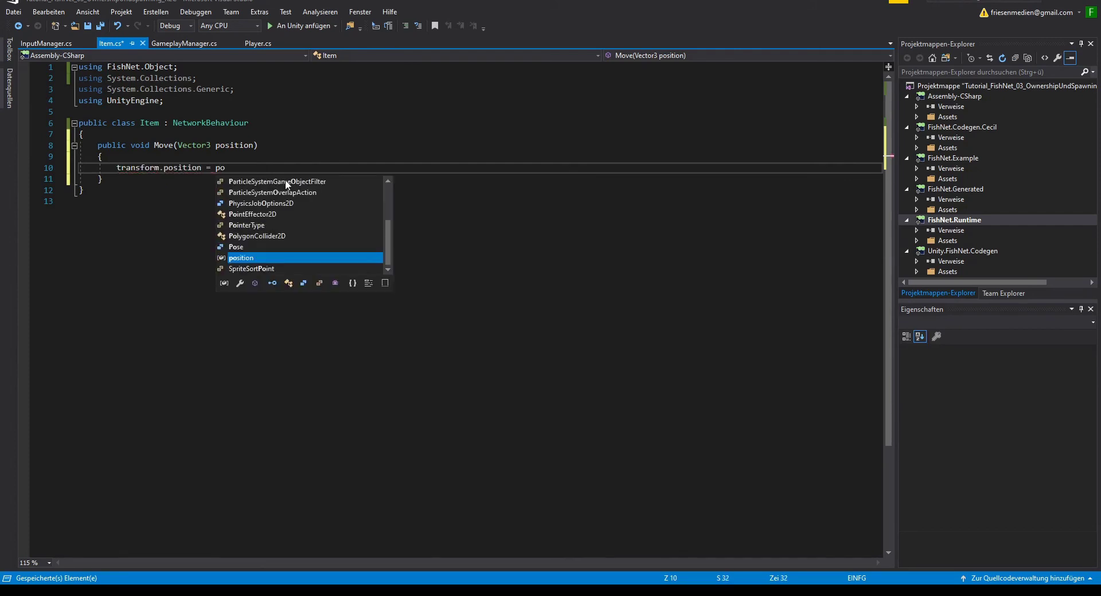
{"action": "type", "text": "o"}
{"action": "key", "text": "Tab"}
{"action": "type", "text": ";"}
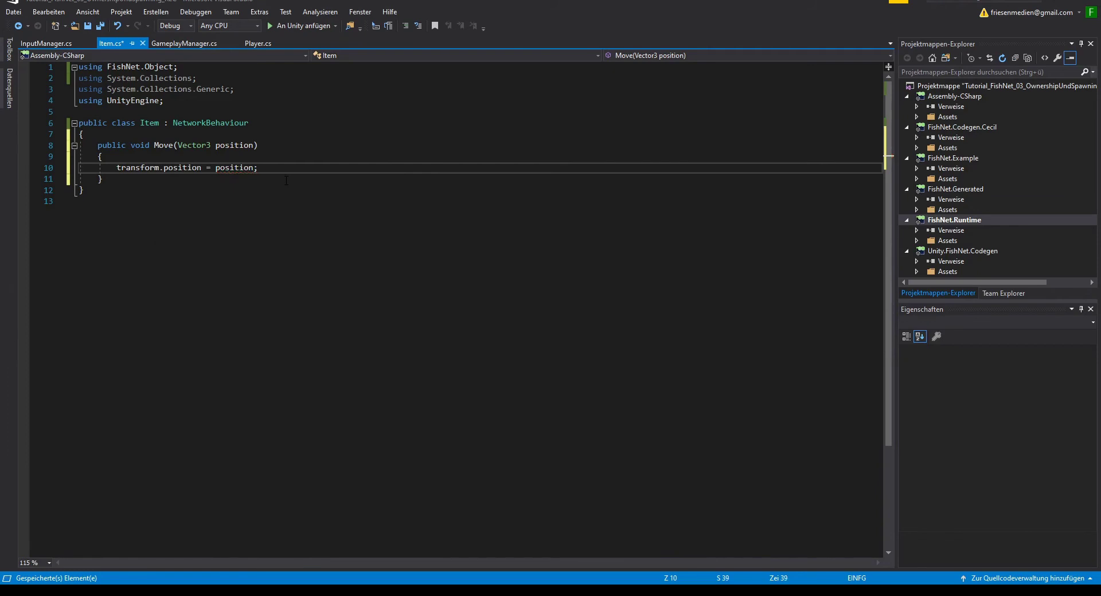
{"action": "left_click", "coordinate": [142, 179]}
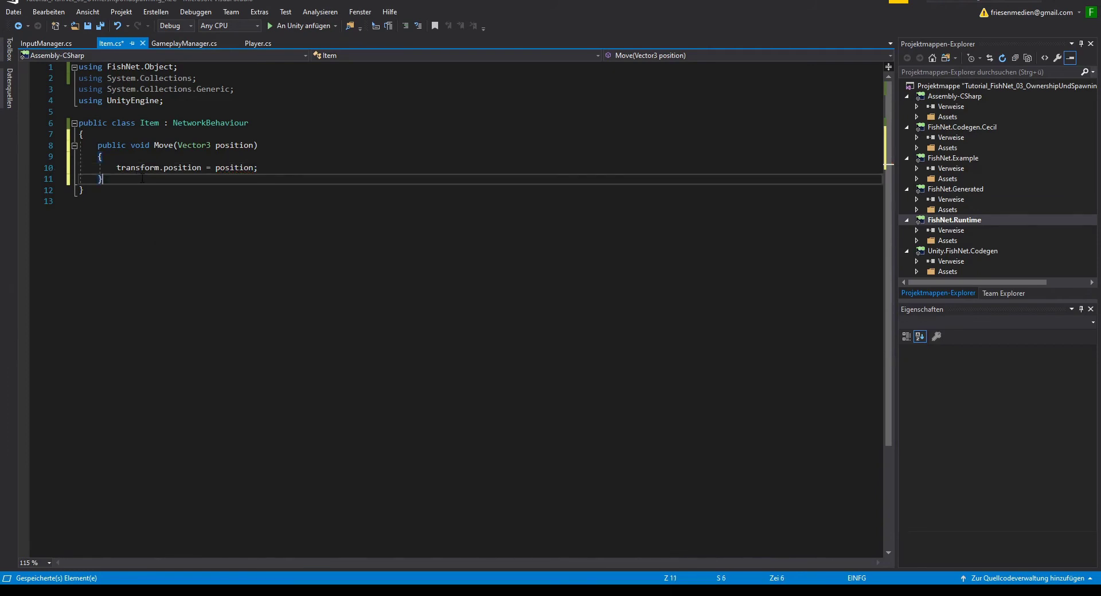
{"action": "left_click", "coordinate": [130, 145]}
{"action": "left_click", "coordinate": [122, 134]}
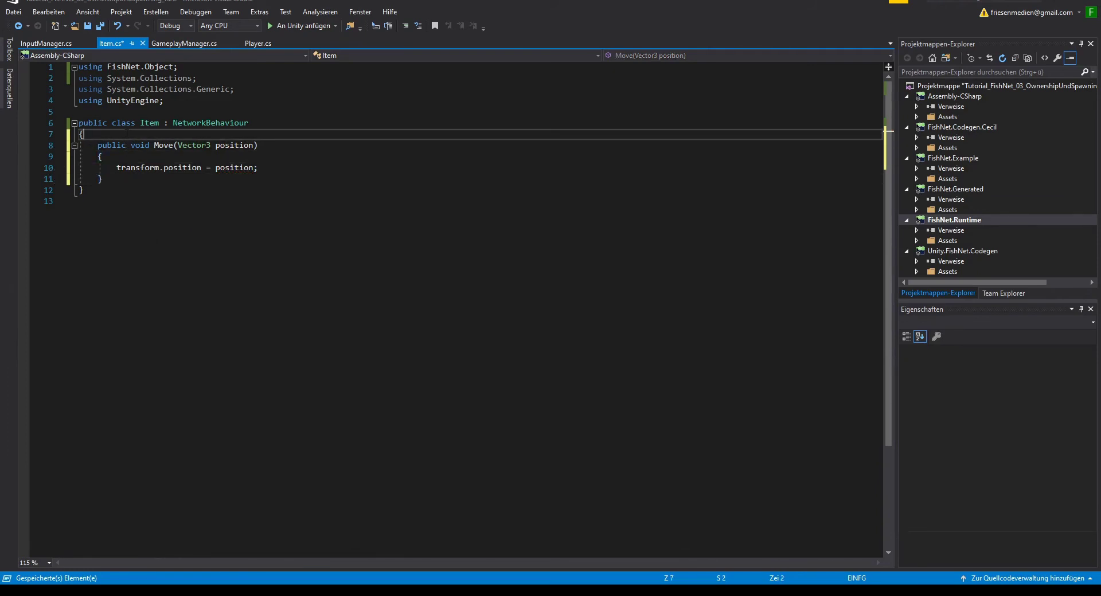
- Mark Move with [Client(RequireOwnership = true)] and save Item.cs
{"action": "key", "text": "Return"}
{"action": "type", "text": "["}
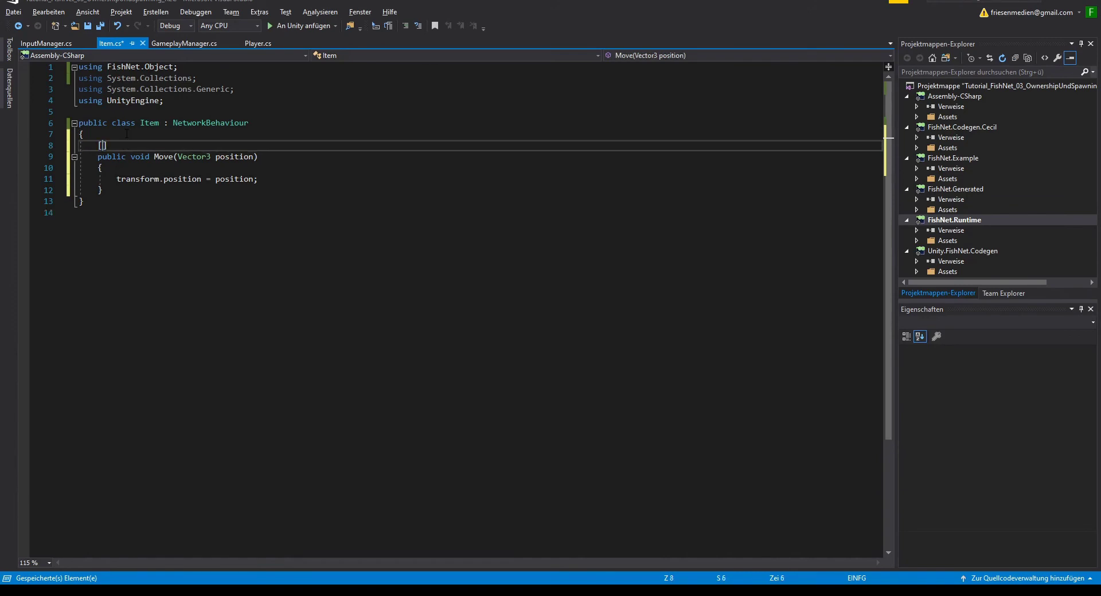
{"action": "type", "text": "Cli"}
{"action": "key", "text": "Tab"}
{"action": "type", "text": "()"}
{"action": "type", "text": "Re"}
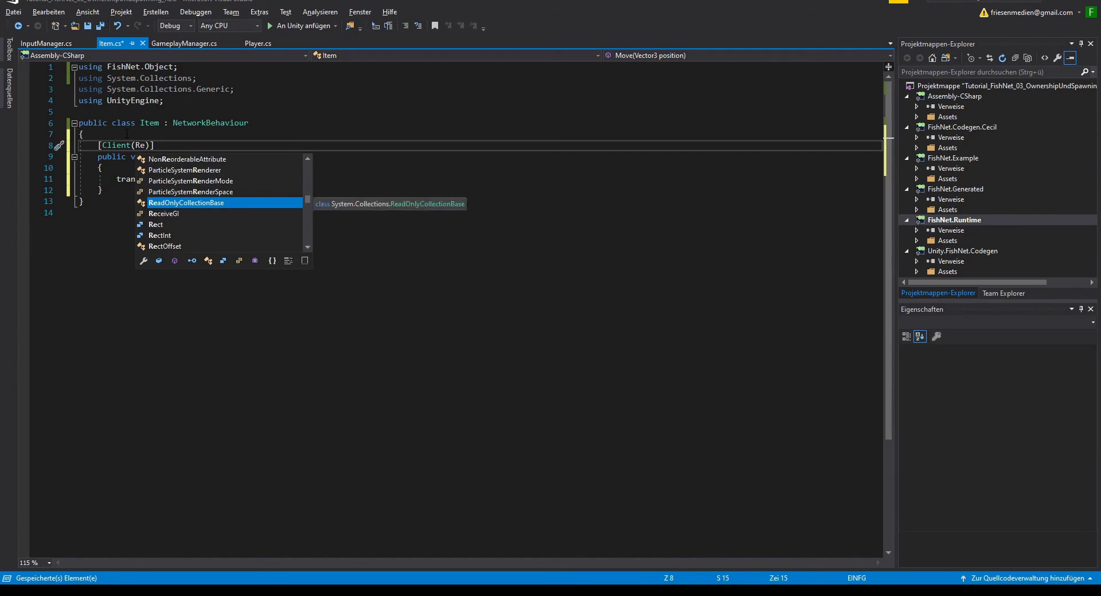
{"action": "type", "text": "q"}
{"action": "key", "text": "Down"}
{"action": "key", "text": "Tab"}
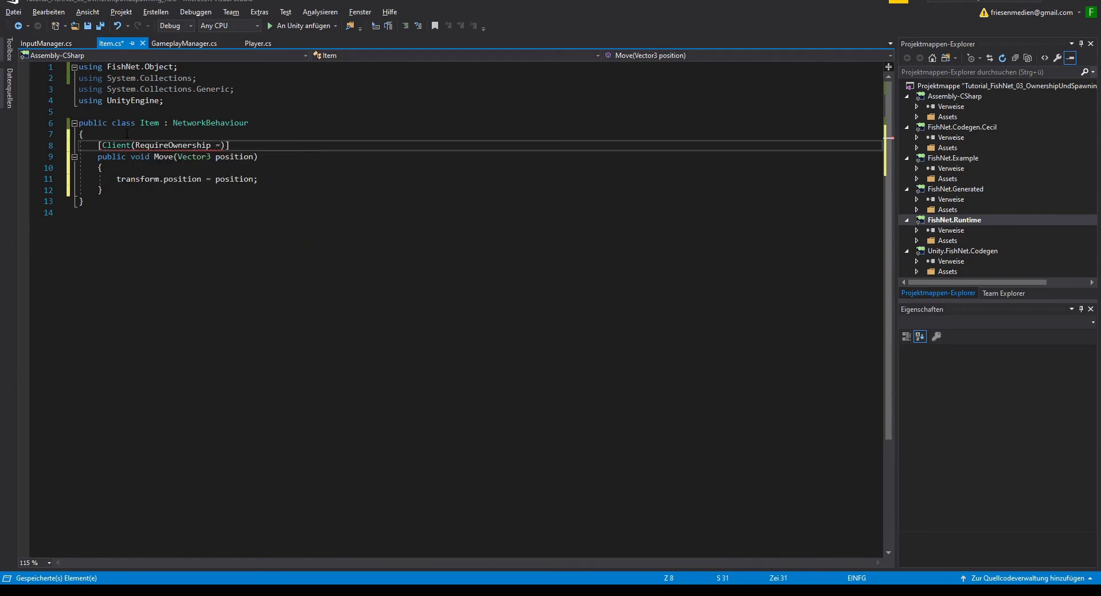
{"action": "type", "text": "true"}
{"action": "key", "text": "ctrl+s"}
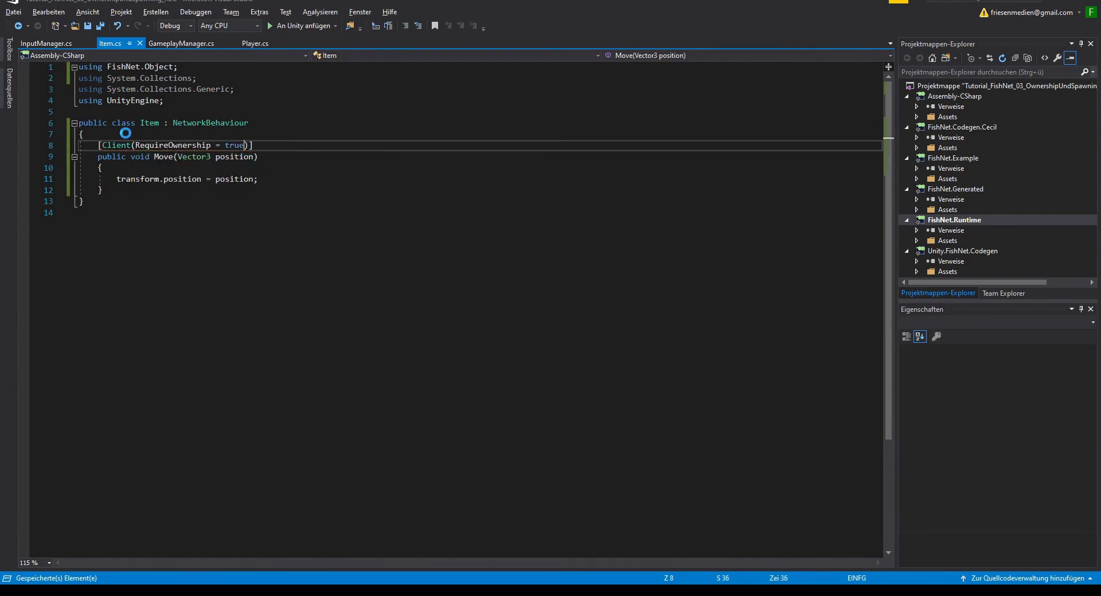
{"action": "left_click", "coordinate": [125, 133]}
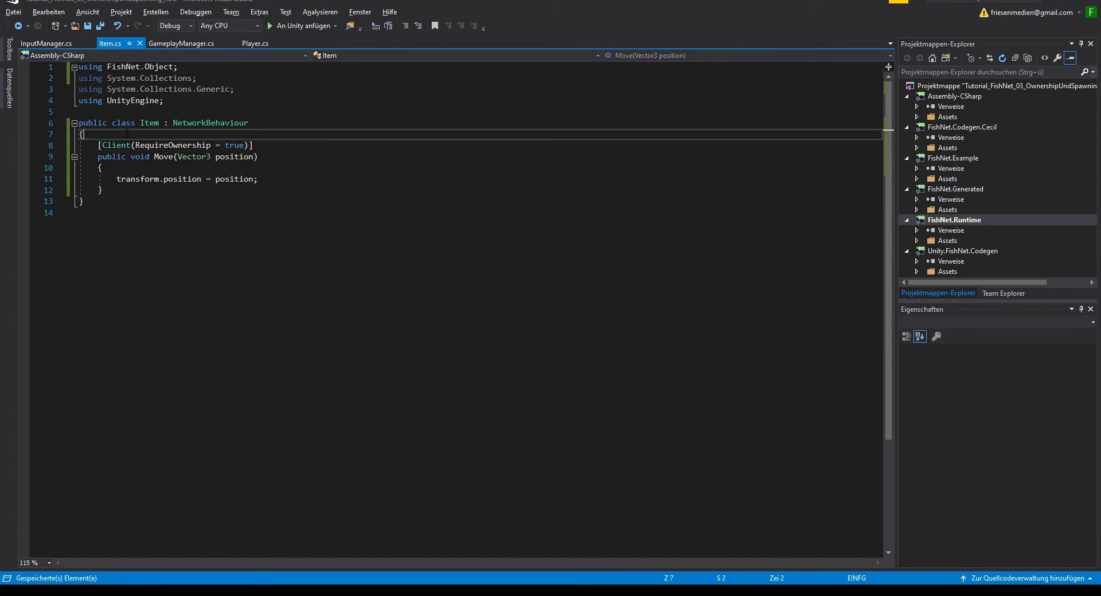
- Bring up InputManager.cs and scroll through its code
{"action": "left_click", "coordinate": [45, 43]}
{"action": "left_click", "coordinate": [217, 313]}
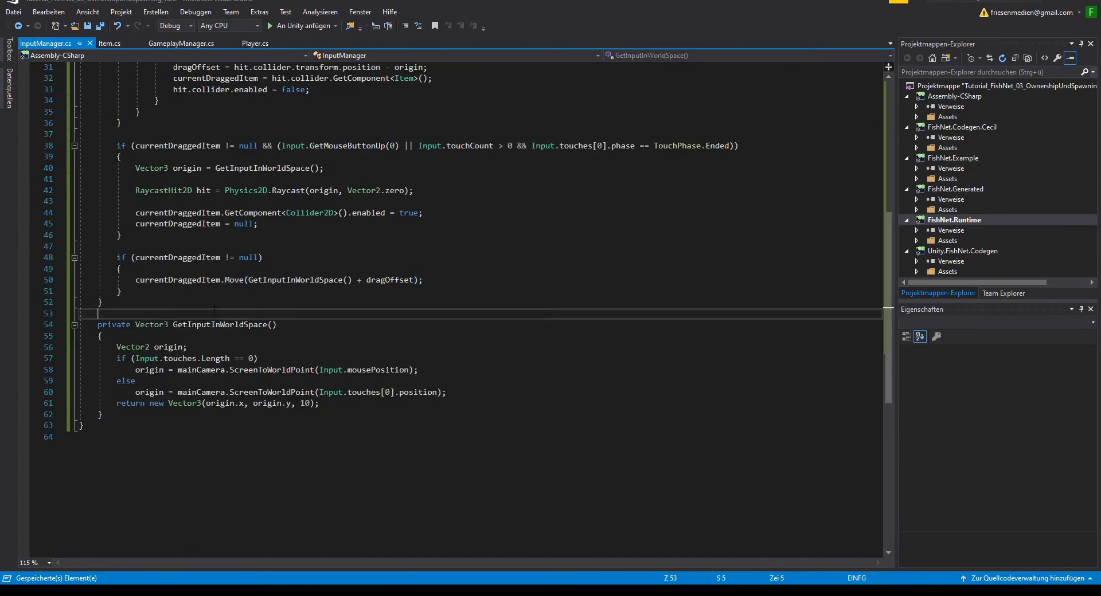
{"action": "scroll", "coordinate": [213, 286], "scroll_direction": "up", "scroll_amount": 4}
{"action": "scroll", "coordinate": [209, 269], "scroll_direction": "up", "scroll_amount": 5}
{"action": "scroll", "coordinate": [206, 258], "scroll_direction": "up", "scroll_amount": 1}
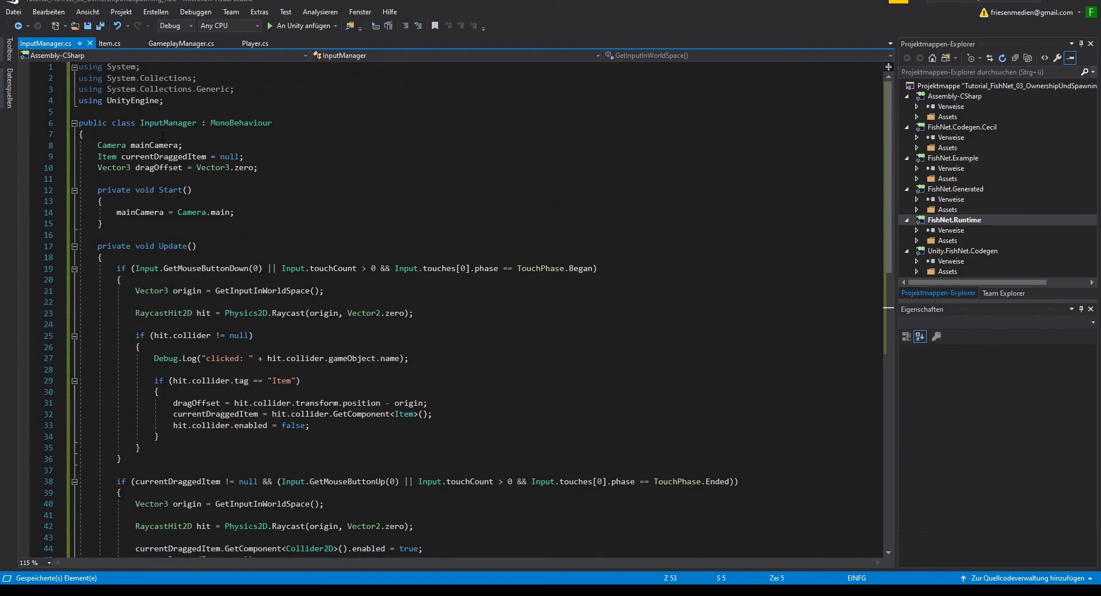
{"action": "scroll", "coordinate": [163, 136], "scroll_direction": "down", "scroll_amount": 2}
{"action": "scroll", "coordinate": [162, 136], "scroll_direction": "down", "scroll_amount": 5}
{"action": "scroll", "coordinate": [163, 136], "scroll_direction": "down", "scroll_amount": 1}
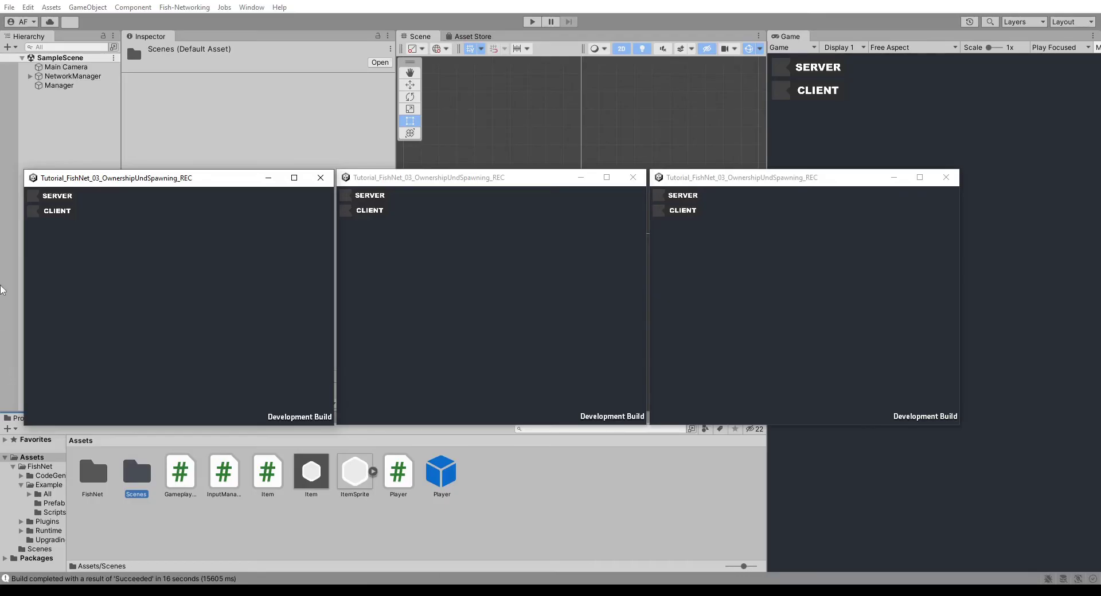
- Start SERVER in the left game window and join as CLIENT in the middle and right windows
{"action": "left_click", "coordinate": [480, 304]}
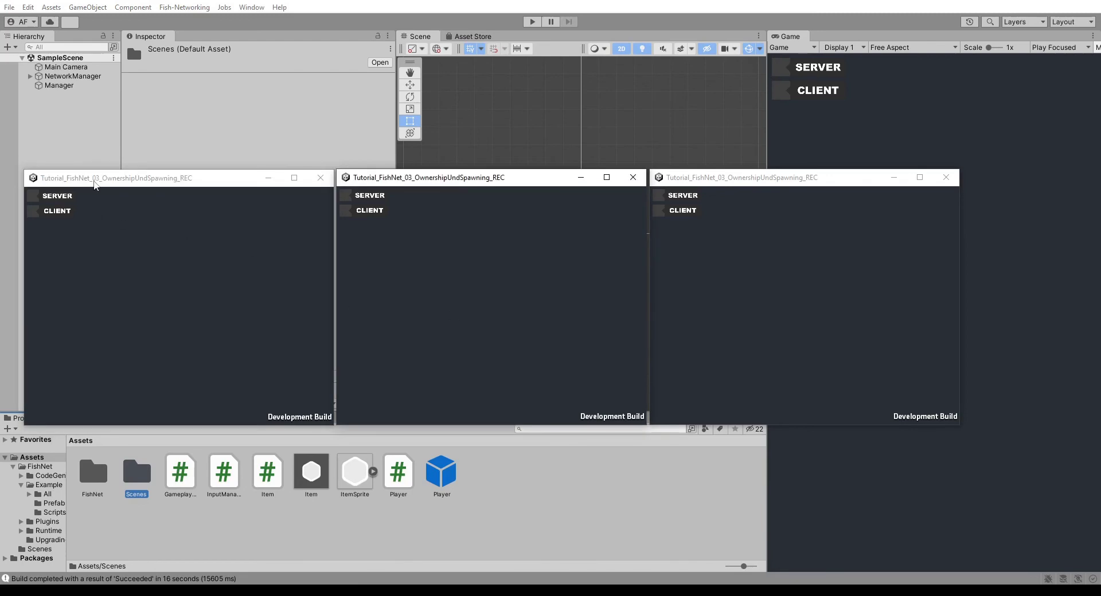
{"action": "left_click", "coordinate": [96, 183]}
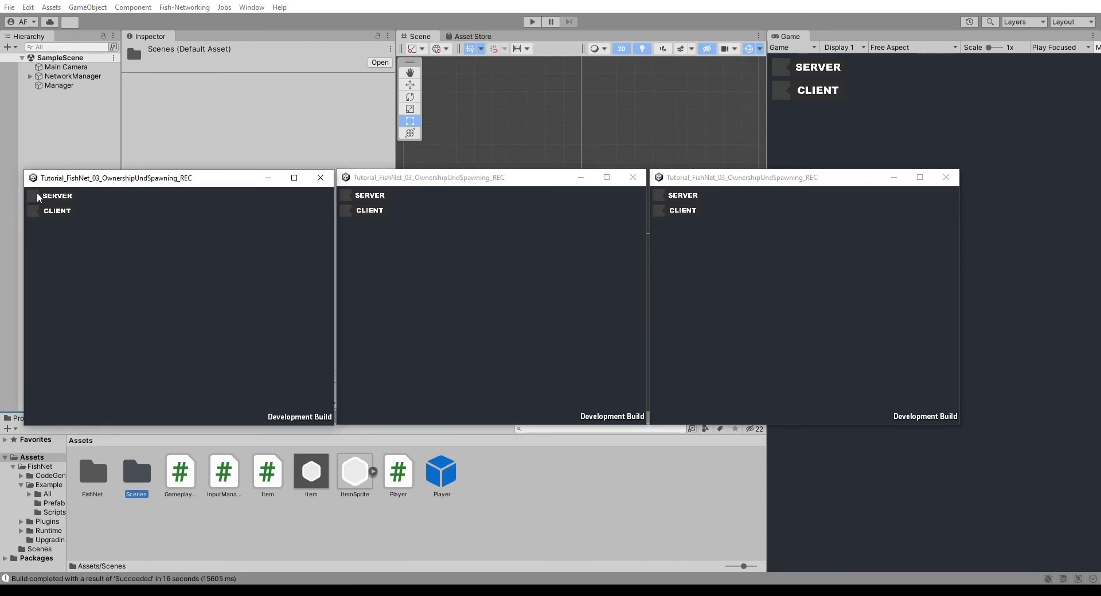
{"action": "left_click", "coordinate": [33, 195]}
{"action": "left_click", "coordinate": [346, 211]}
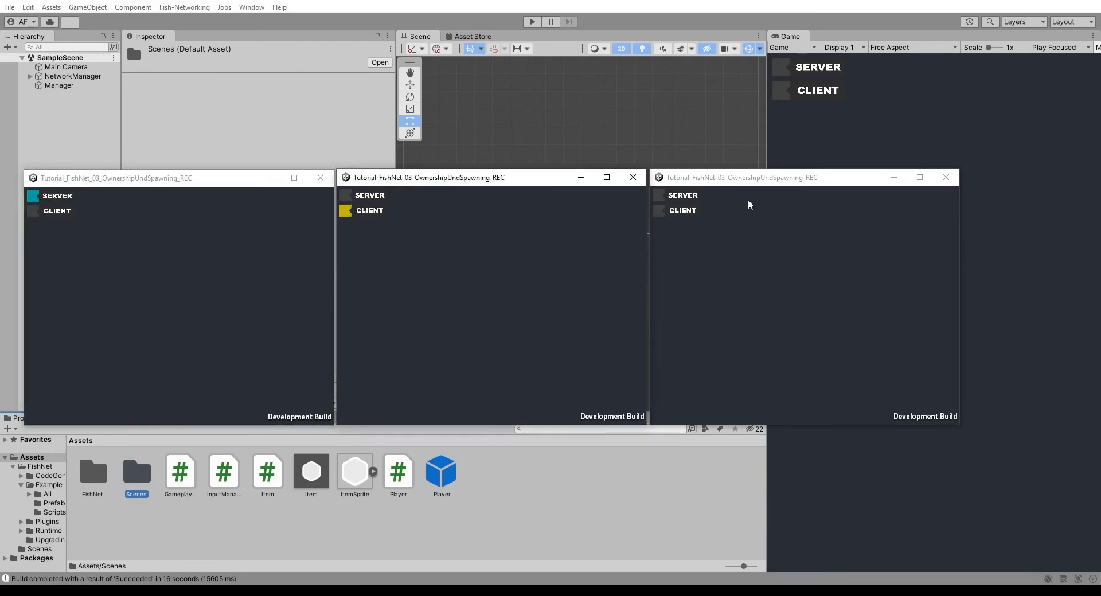
{"action": "left_click", "coordinate": [658, 213]}
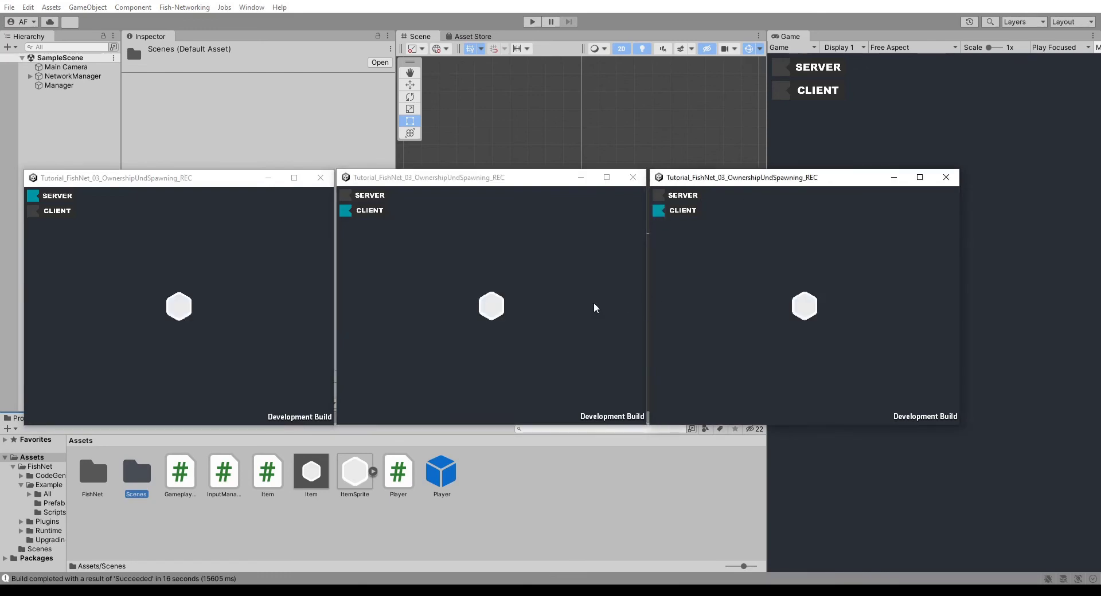
- Drag the hexagon up and right in the middle window and check it in the other windows
{"action": "left_click", "coordinate": [492, 315]}
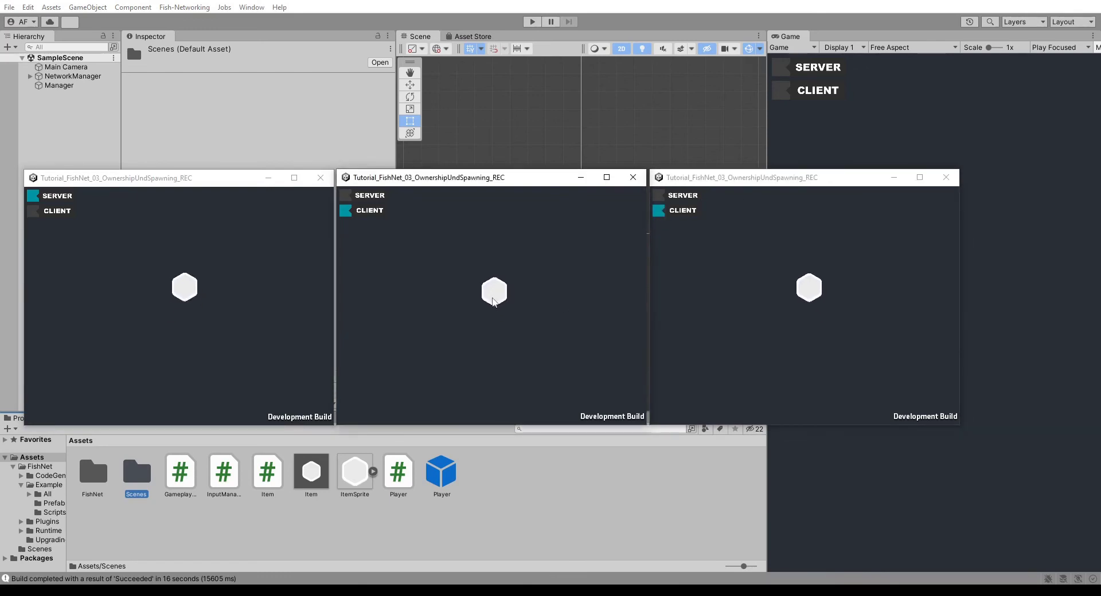
{"action": "mouse_move", "coordinate": [493, 316]}
{"action": "left_mouse_down"}
{"action": "mouse_move", "coordinate": [513, 268]}
{"action": "mouse_move", "coordinate": [473, 288]}
{"action": "mouse_move", "coordinate": [480, 307]}
{"action": "left_mouse_up"}
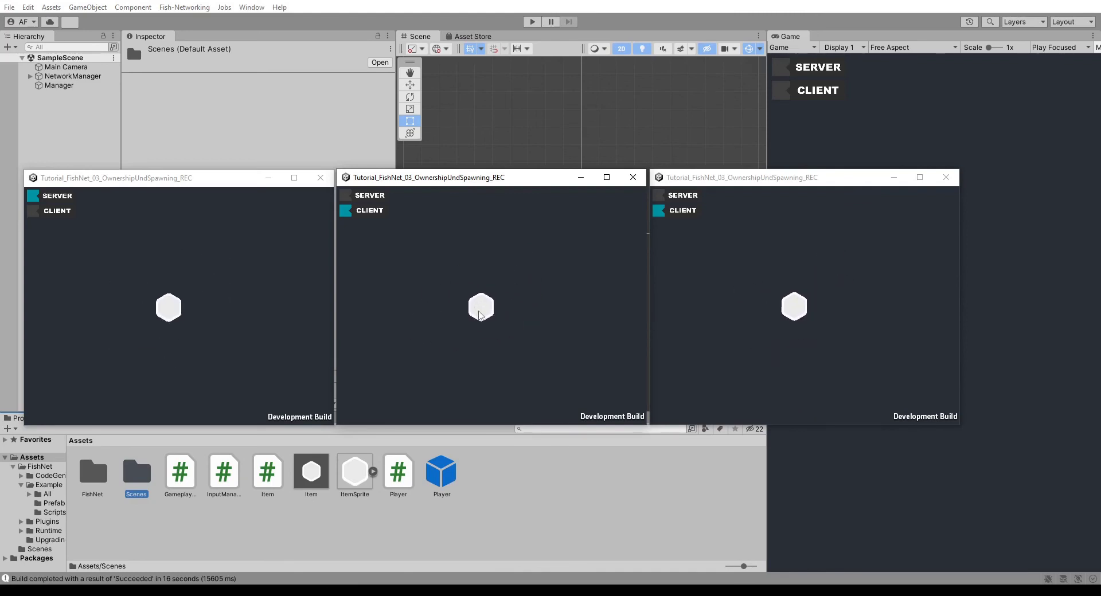
{"action": "left_click", "coordinate": [795, 304]}
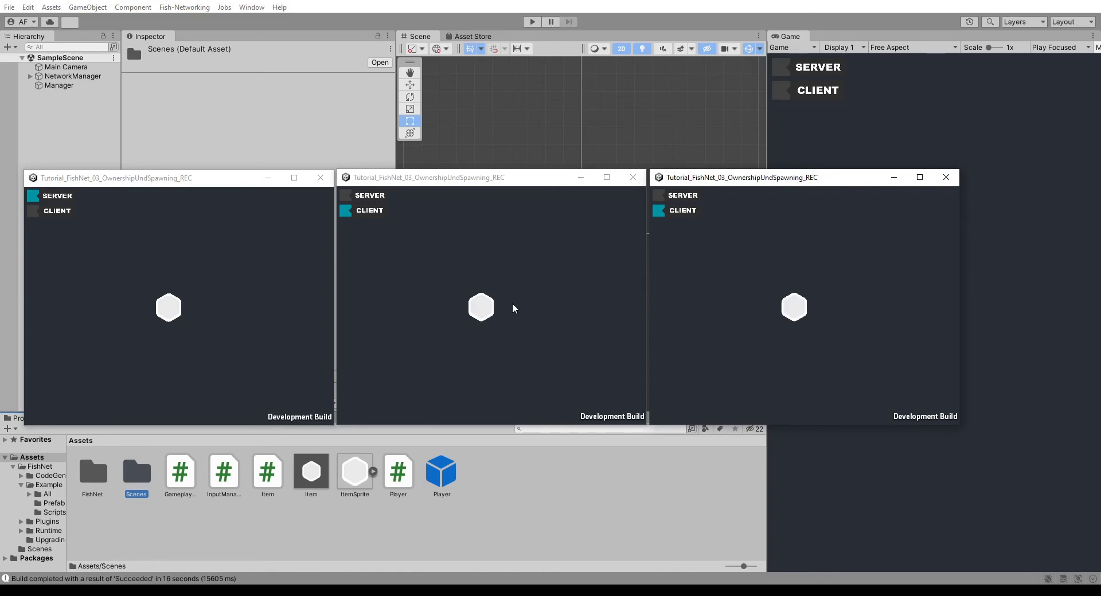
{"action": "left_click", "coordinate": [560, 315]}
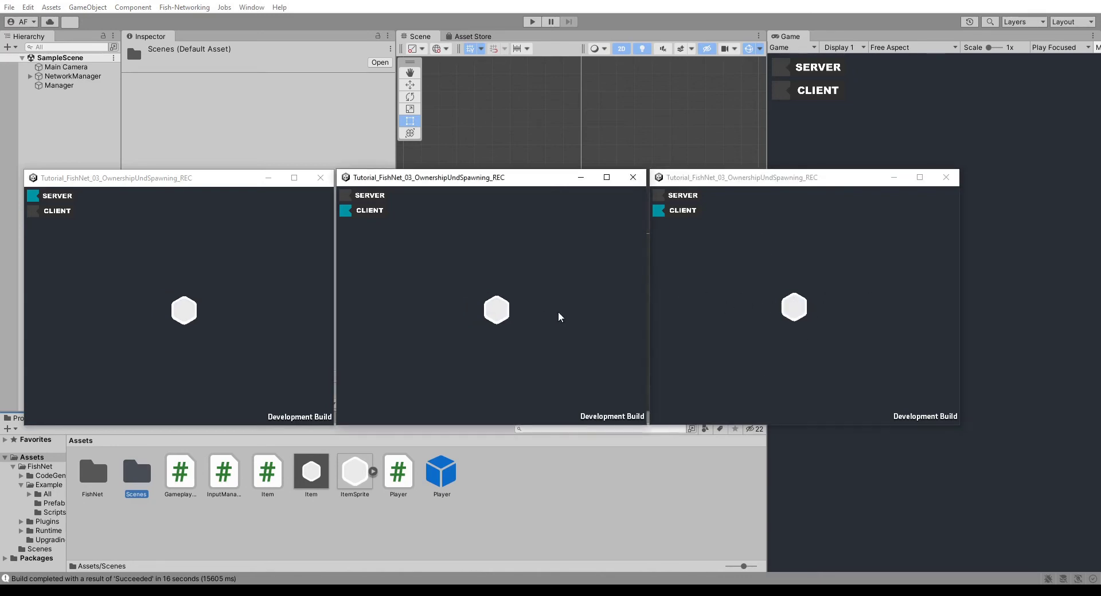
- Close the right, middle and left game windows
{"action": "left_click", "coordinate": [946, 177]}
{"action": "left_click", "coordinate": [633, 177]}
{"action": "left_click", "coordinate": [321, 178]}
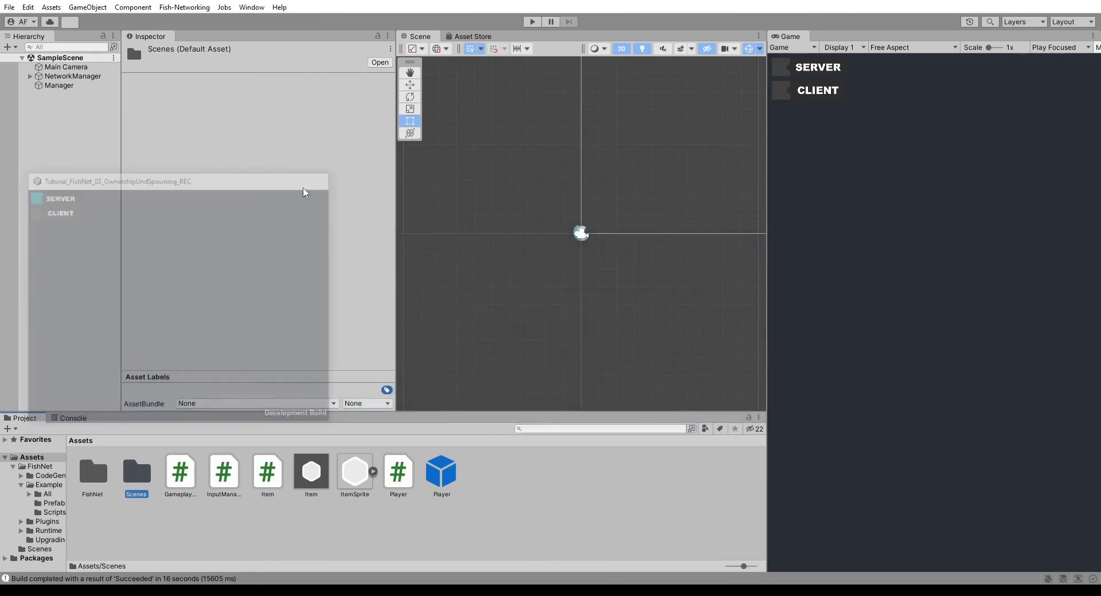
{"action": "left_click", "coordinate": [655, 521]}
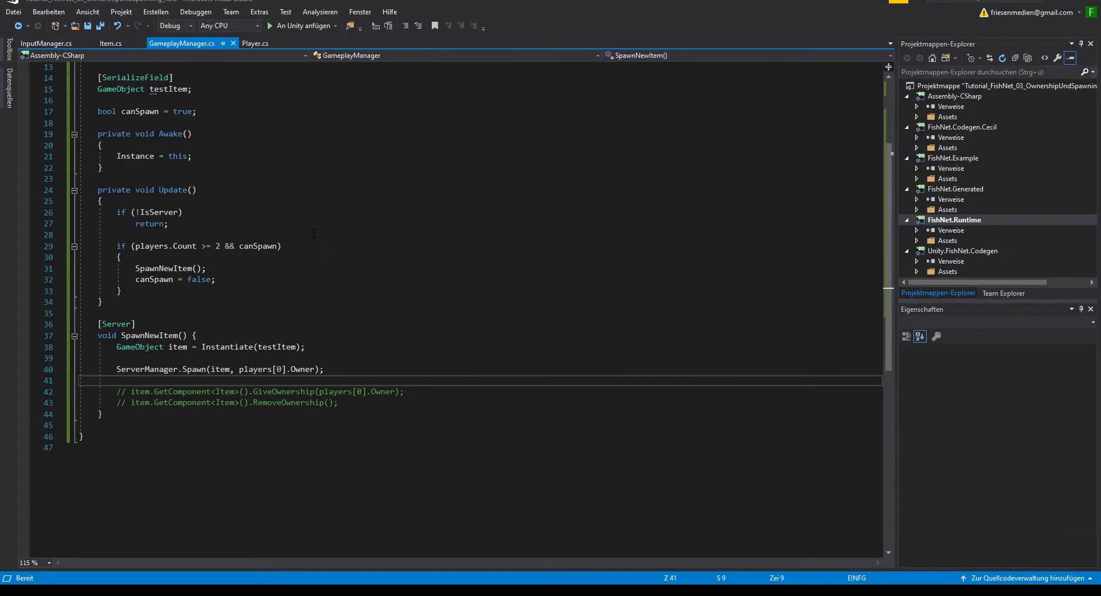
{"action": "left_click", "coordinate": [157, 302]}
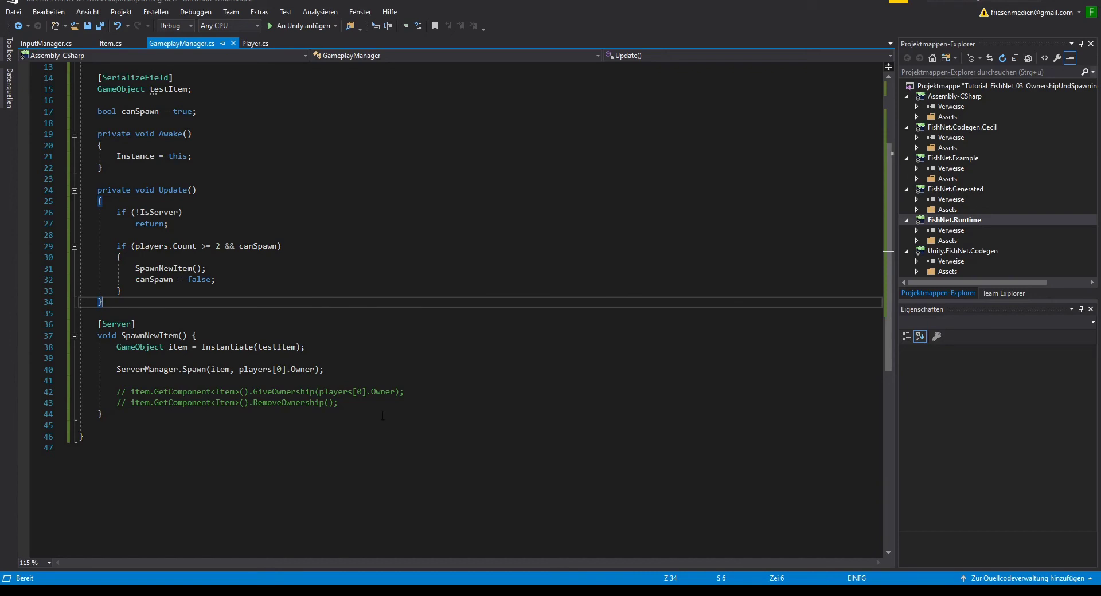
- Add an empty public void GetItemOwnership() method below Update in GameplayManager.cs
{"action": "left_click_drag", "start_coordinate": [254, 391], "coordinate": [363, 391]}
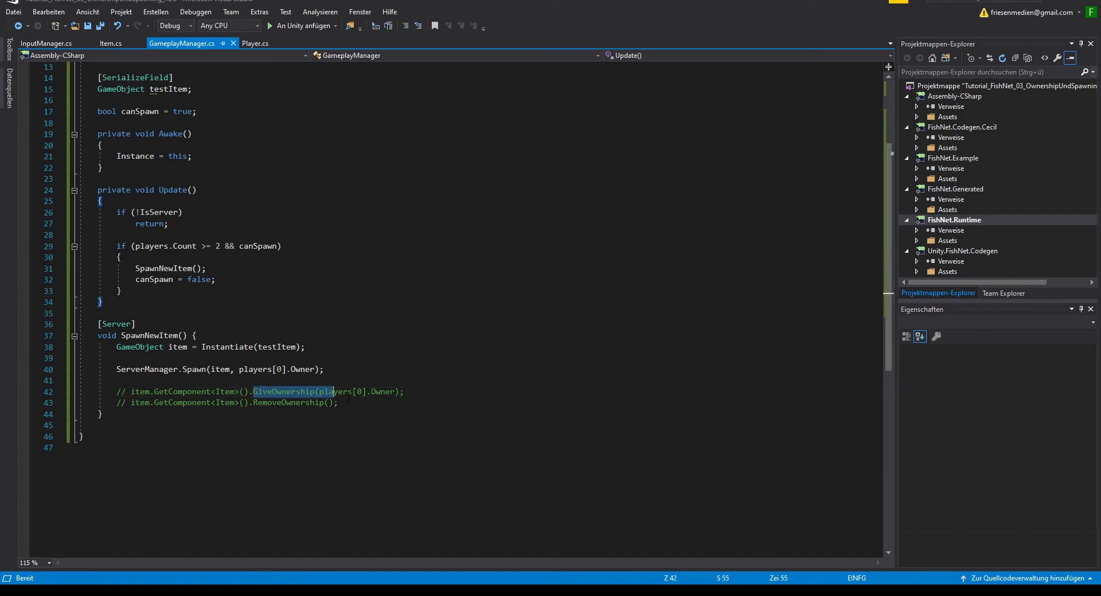
{"action": "left_click", "coordinate": [144, 299]}
{"action": "key", "text": "Return"}
{"action": "key", "text": "Return"}
{"action": "key", "text": "ctrl+space"}
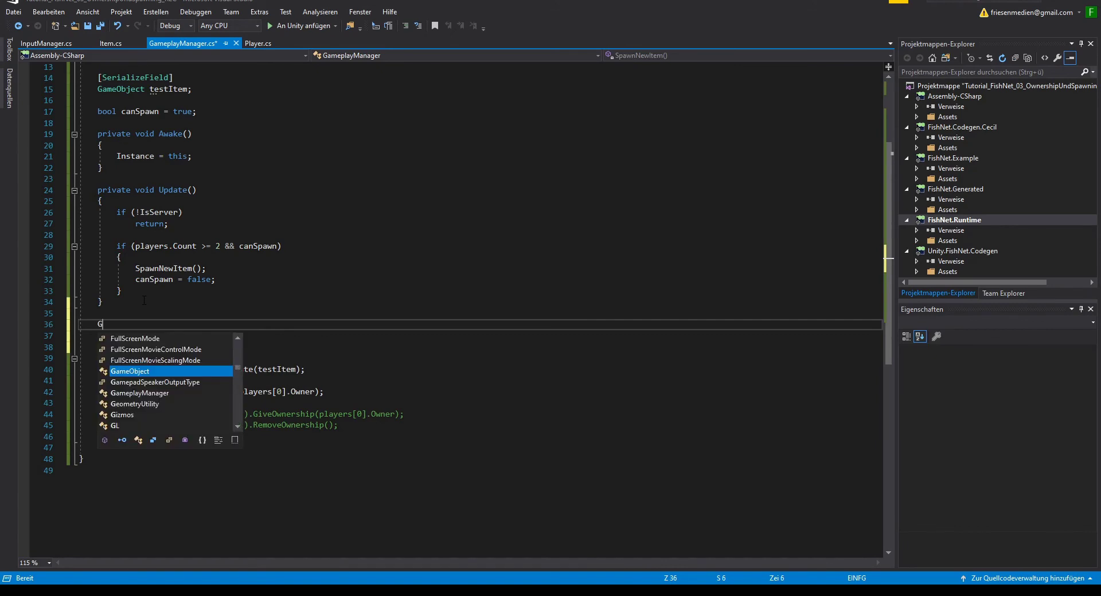
{"action": "type", "text": "public "}
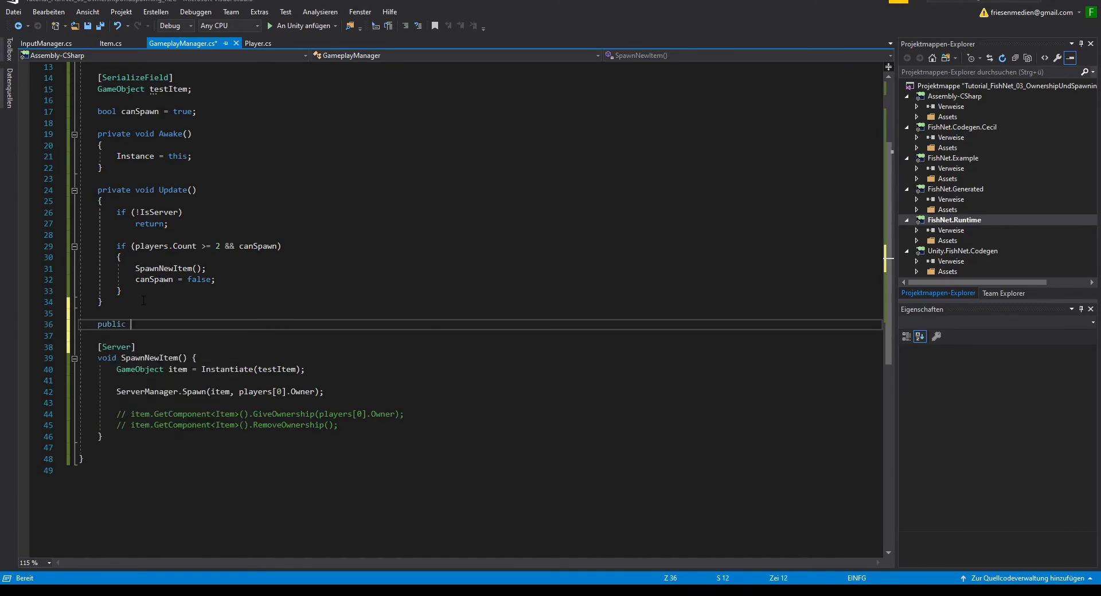
{"action": "type", "text": "void GetItem"}
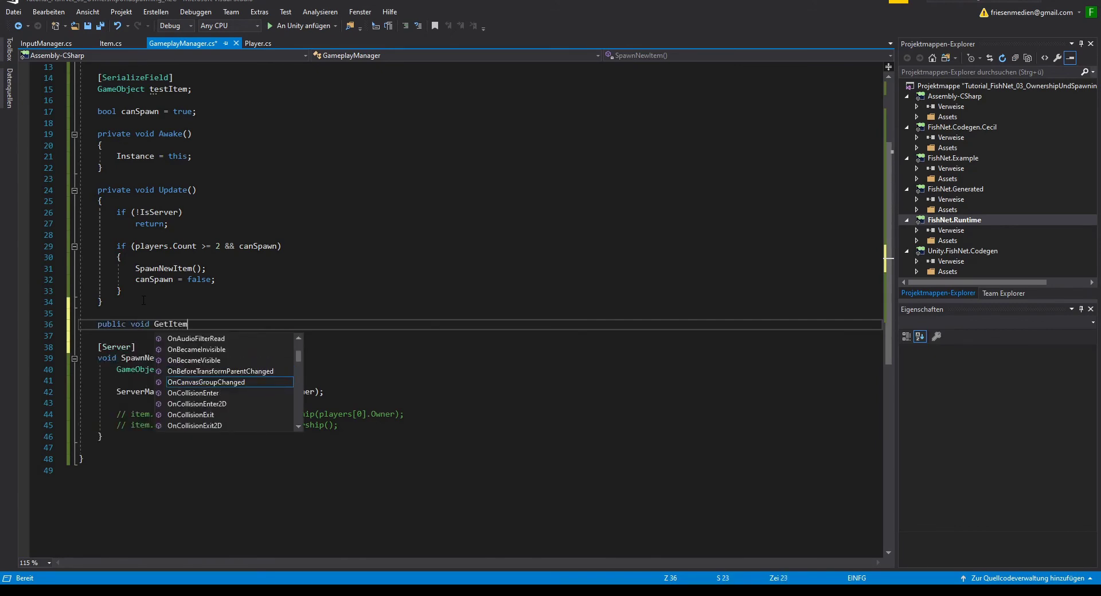
{"action": "type", "text": "Ownersh"}
{"action": "type", "text": "ip"}
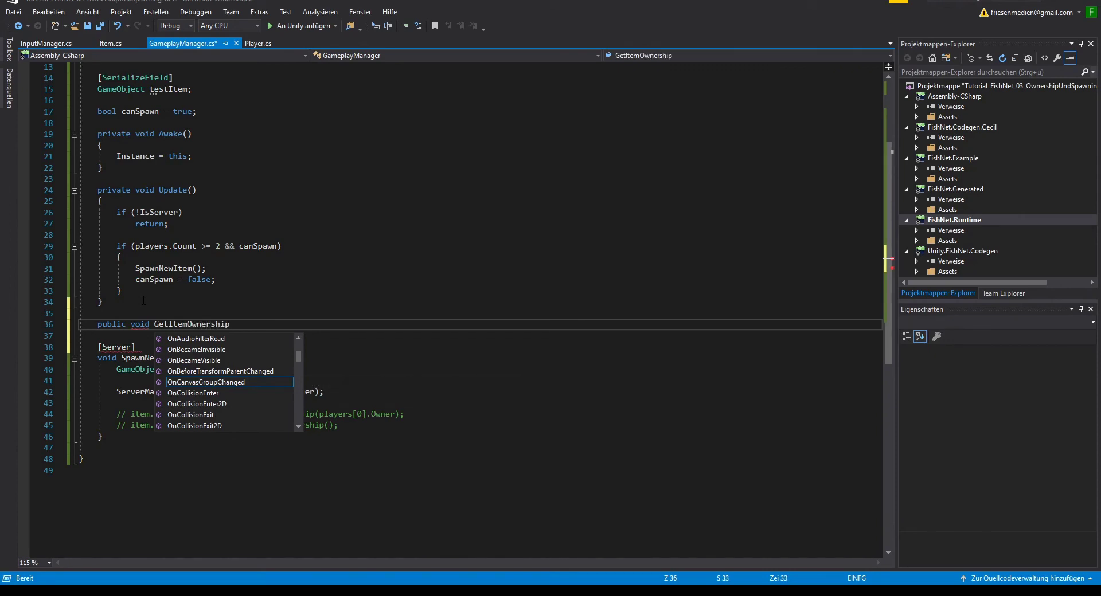
{"action": "type", "text": "() {"}
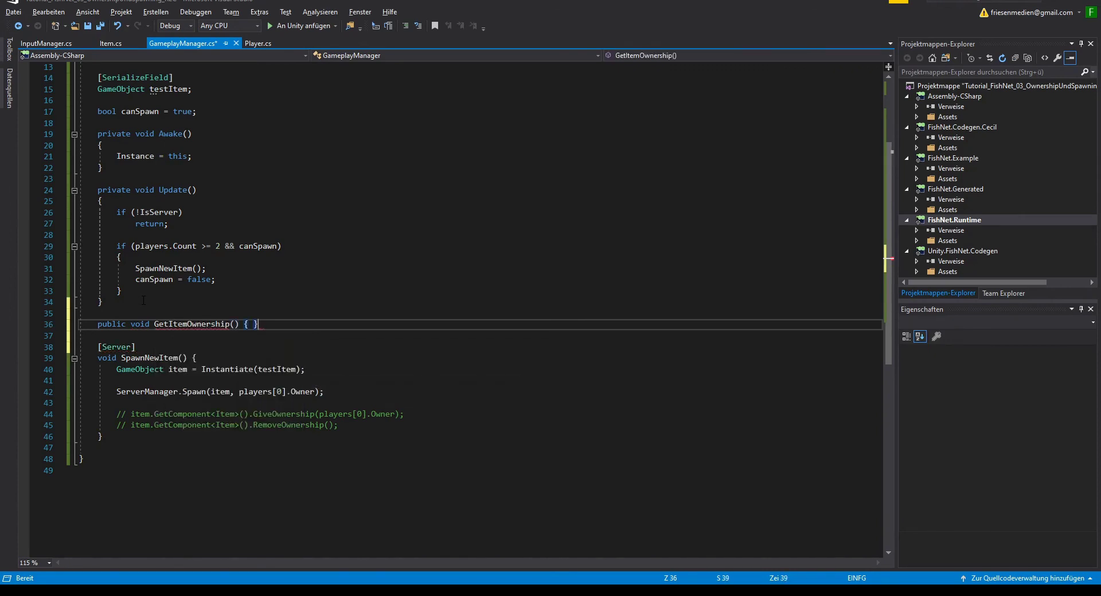
{"action": "key", "text": "Left"}
{"action": "key", "text": "Return"}
{"action": "key", "text": "Up"}
{"action": "key", "text": "Up"}
{"action": "key", "text": "Return"}
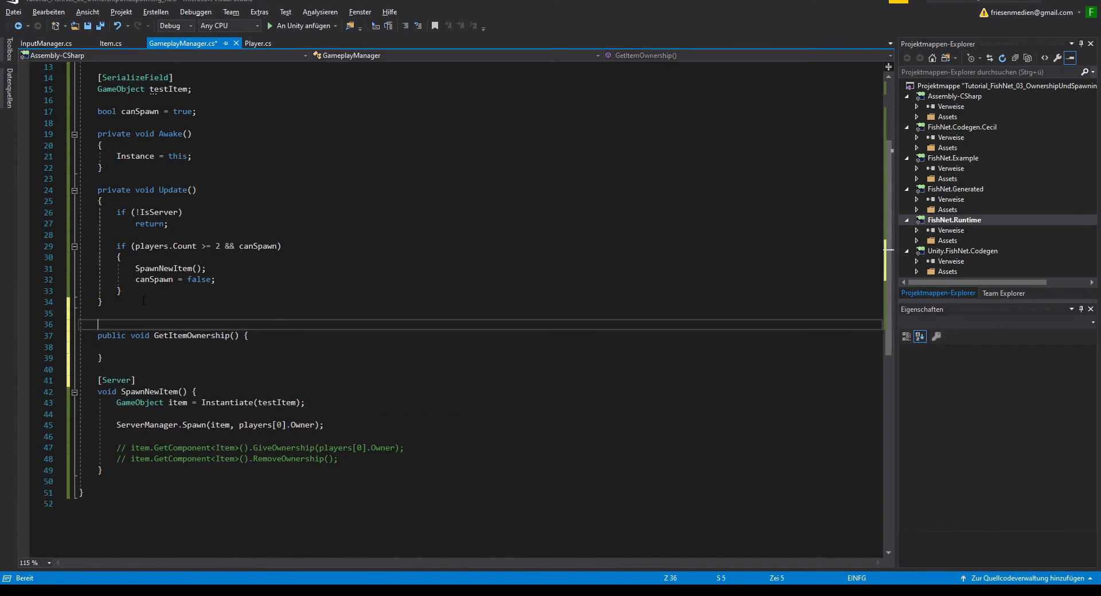
- Mark the method [Server] and give it parameters Item item, NetworkConnection newOwner
{"action": "type", "text": "["}
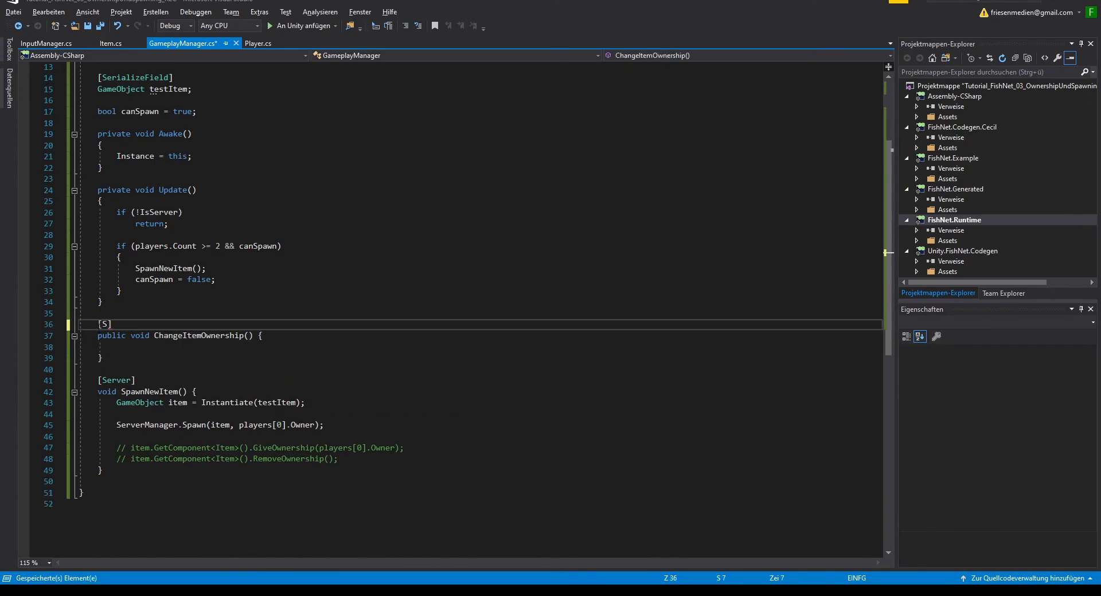
{"action": "type", "text": "Server"}
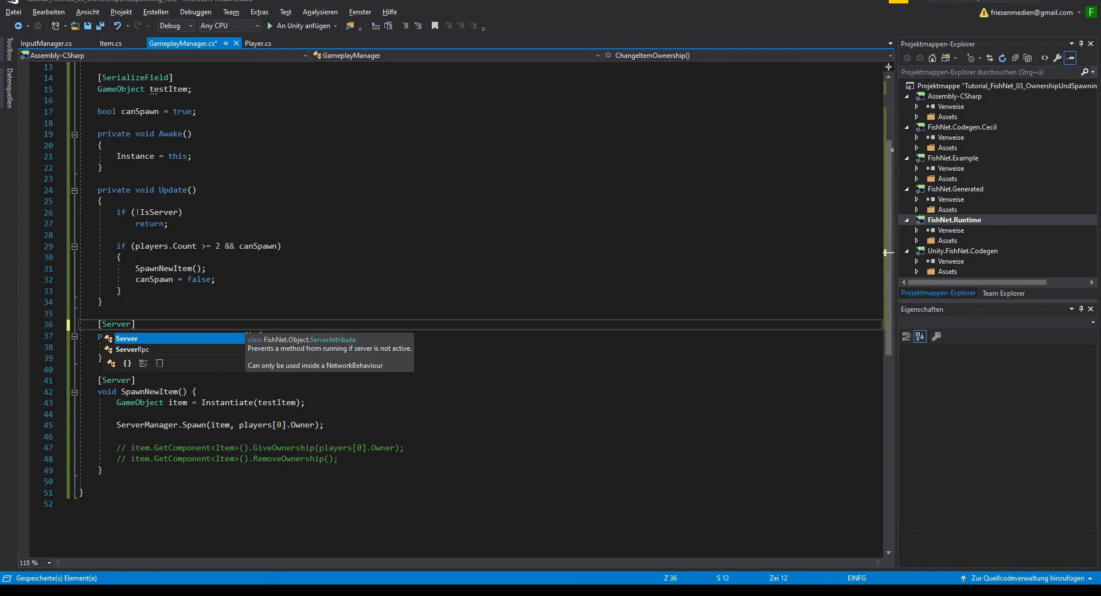
{"action": "key", "text": "Escape"}
{"action": "scroll", "coordinate": [166, 315], "scroll_direction": "down", "scroll_amount": 1}
{"action": "left_click", "coordinate": [178, 315]}
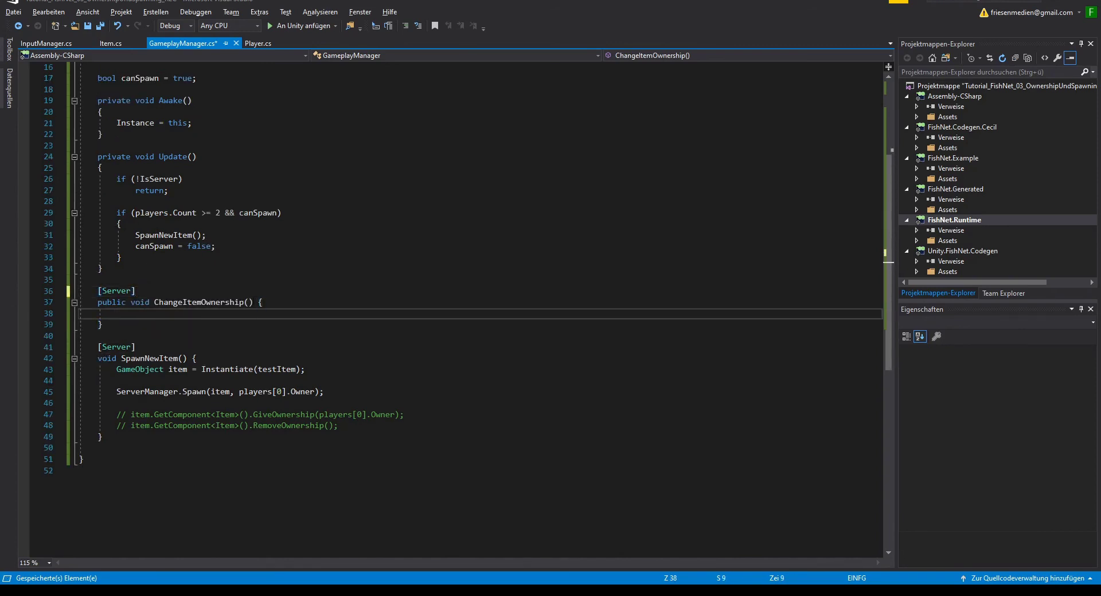
{"action": "left_click", "coordinate": [248, 302]}
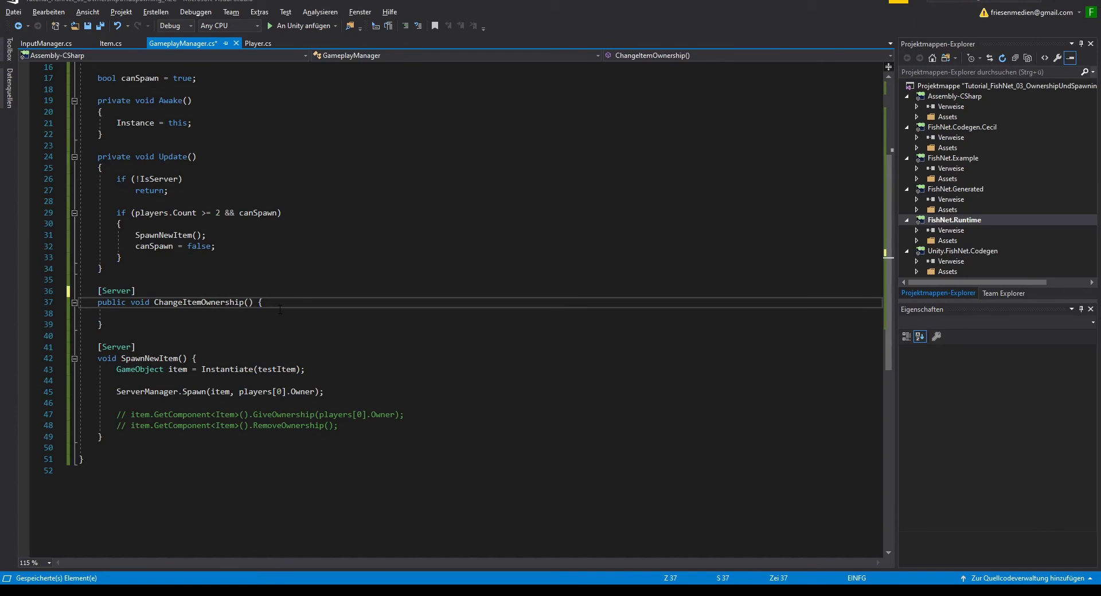
{"action": "type", "text": "Item item.,"}
{"action": "key", "text": "BackSpace"}
{"action": "key", "text": "BackSpace"}
{"action": "type", "text": ", "}
{"action": "type", "text": "Networ"}
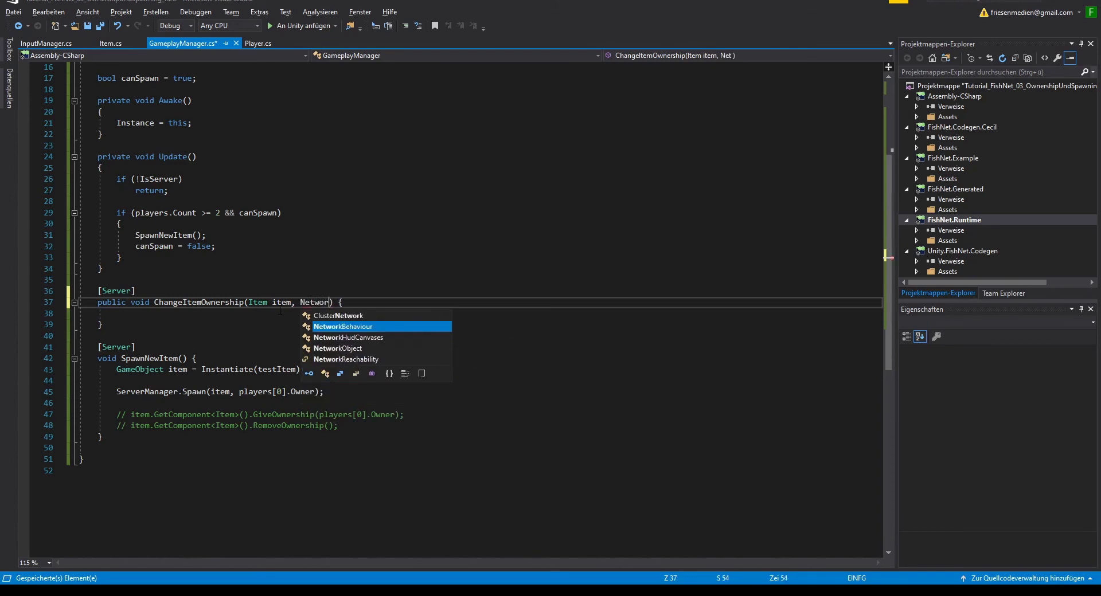
{"action": "type", "text": "kConnect"}
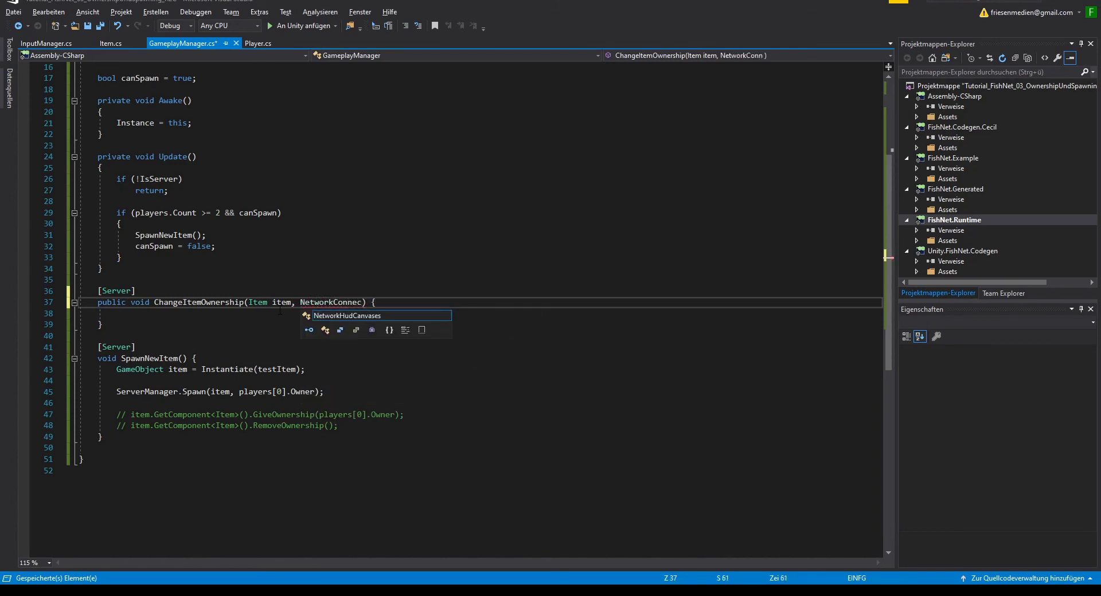
{"action": "type", "text": "ion"}
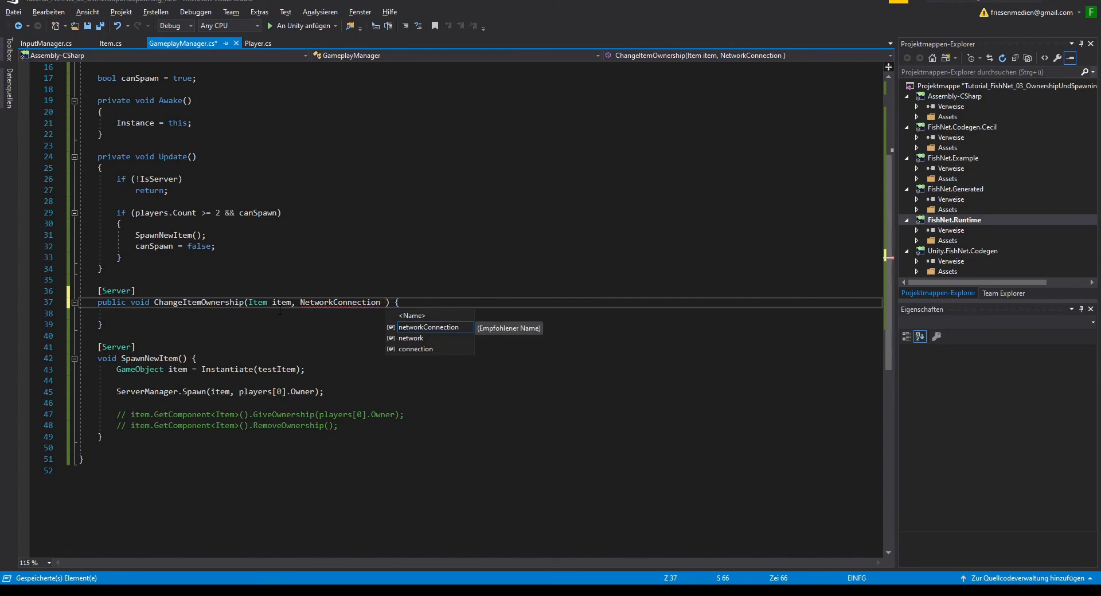
{"action": "type", "text": " newO"}
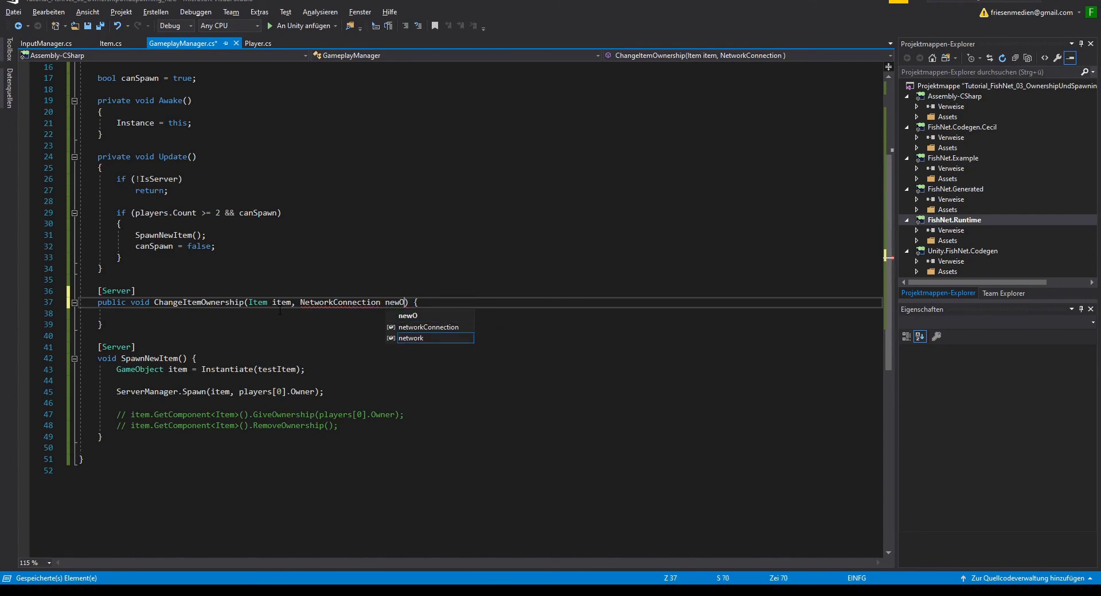
{"action": "type", "text": "wner"}
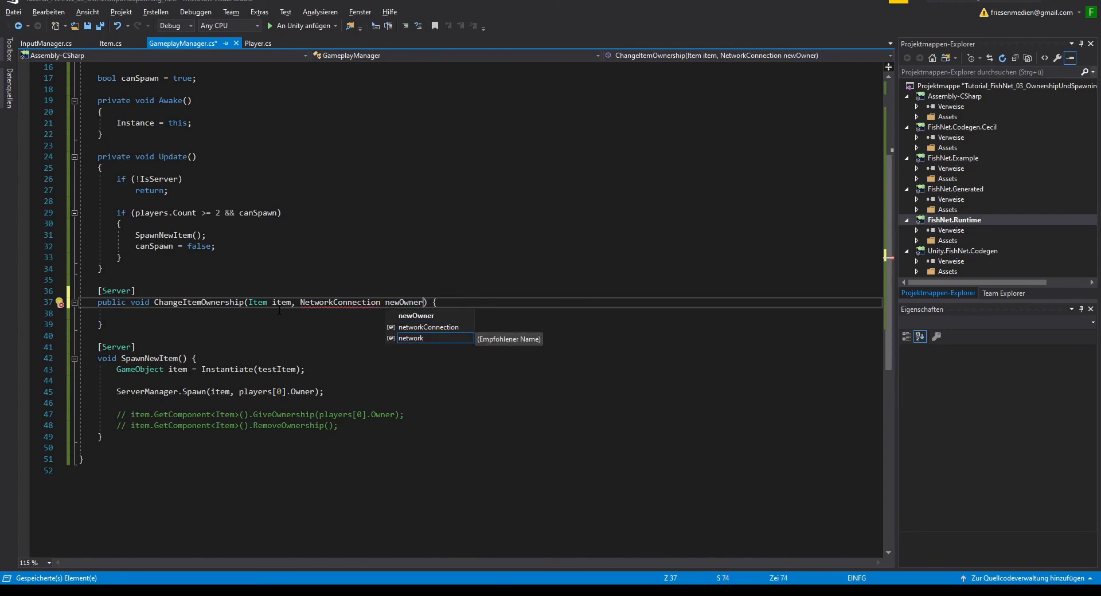
- Import the FishNet.Connection namespace through the suggested fix for NetworkConnection
{"action": "right_click", "coordinate": [345, 302]}
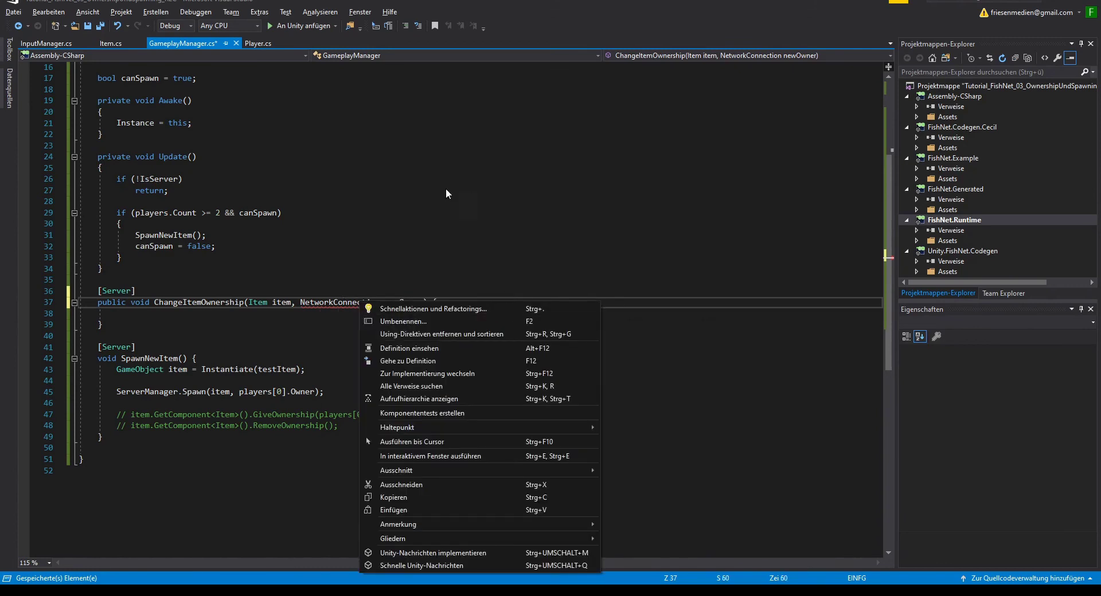
{"action": "left_click", "coordinate": [390, 68]}
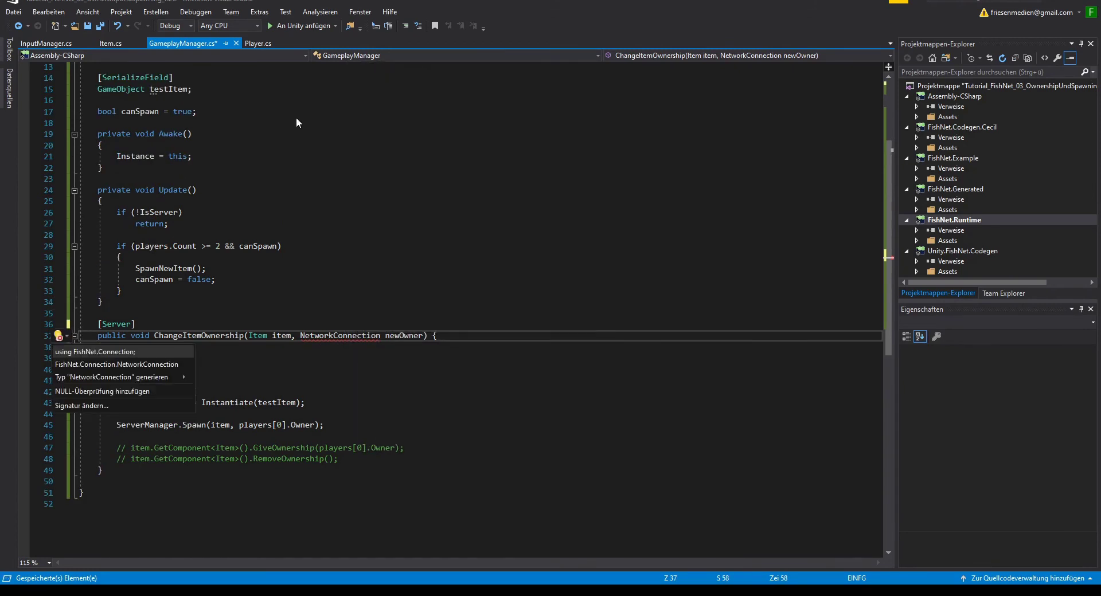
{"action": "left_click", "coordinate": [124, 351]}
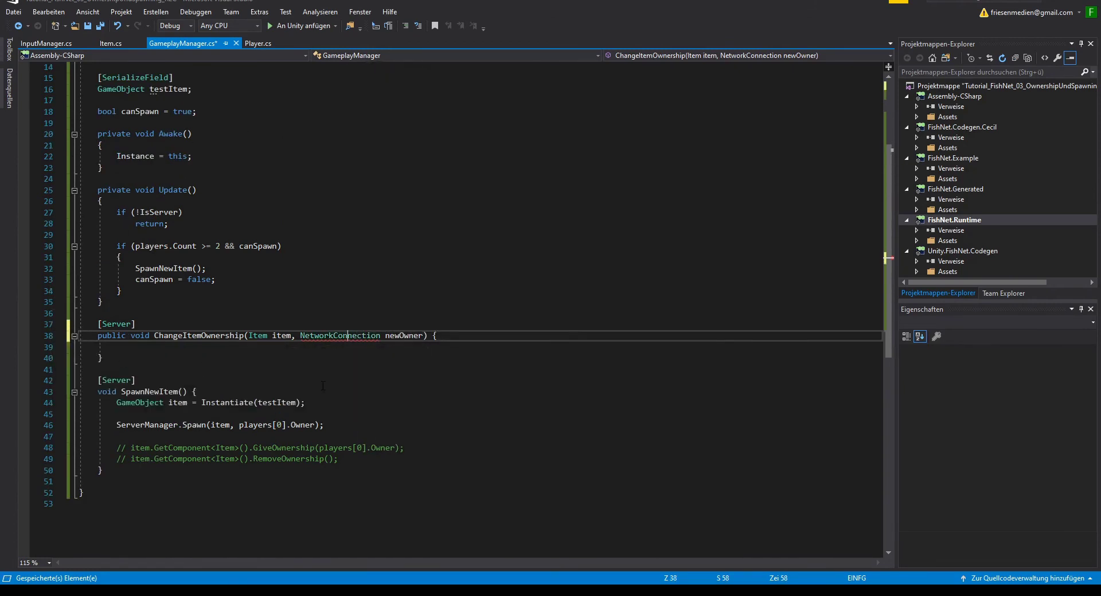
{"action": "left_click", "coordinate": [324, 347]}
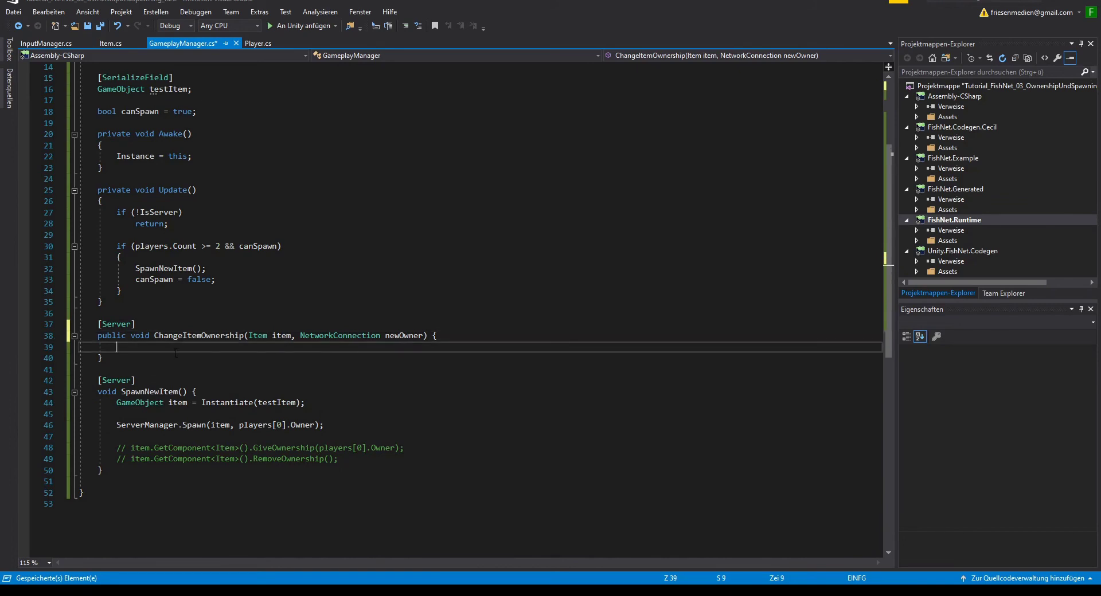
- Write if (item.Owner != newOwner) item.GiveOwnership(newOwner); and save GameplayManager.cs
{"action": "type", "text": "if("}
{"action": "type", "text": "item."}
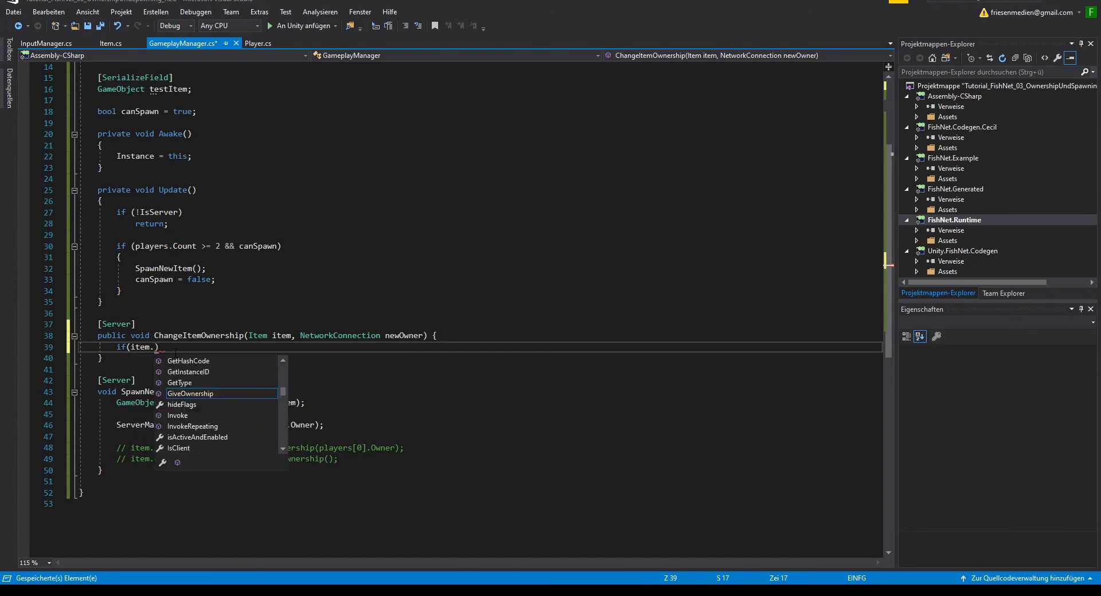
{"action": "type", "text": "own"}
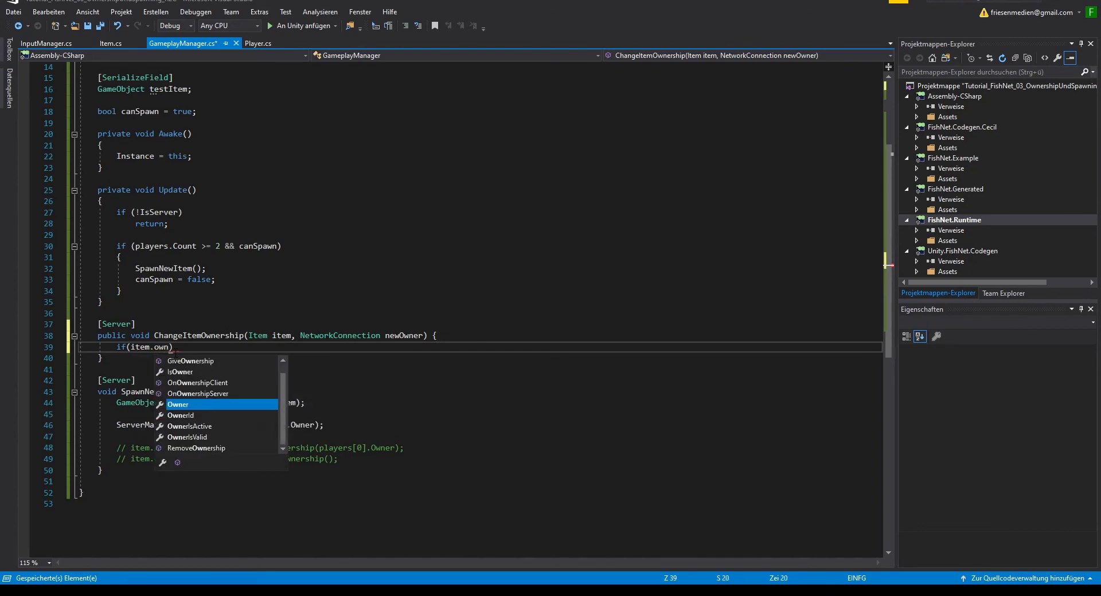
{"action": "type", "text": " != "}
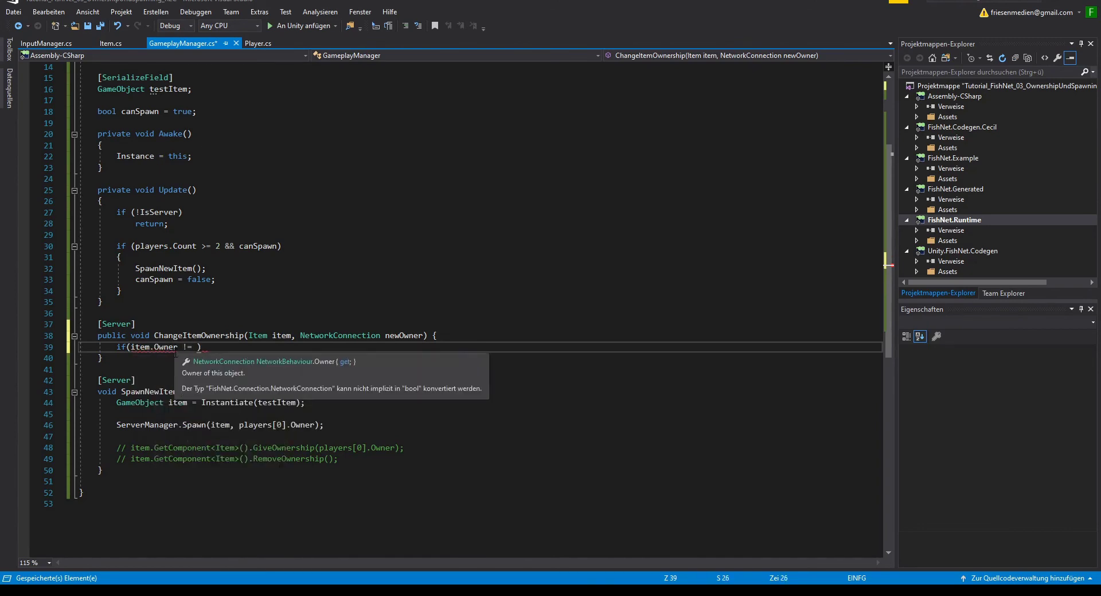
{"action": "type", "text": "new"}
{"action": "key", "text": "Down"}
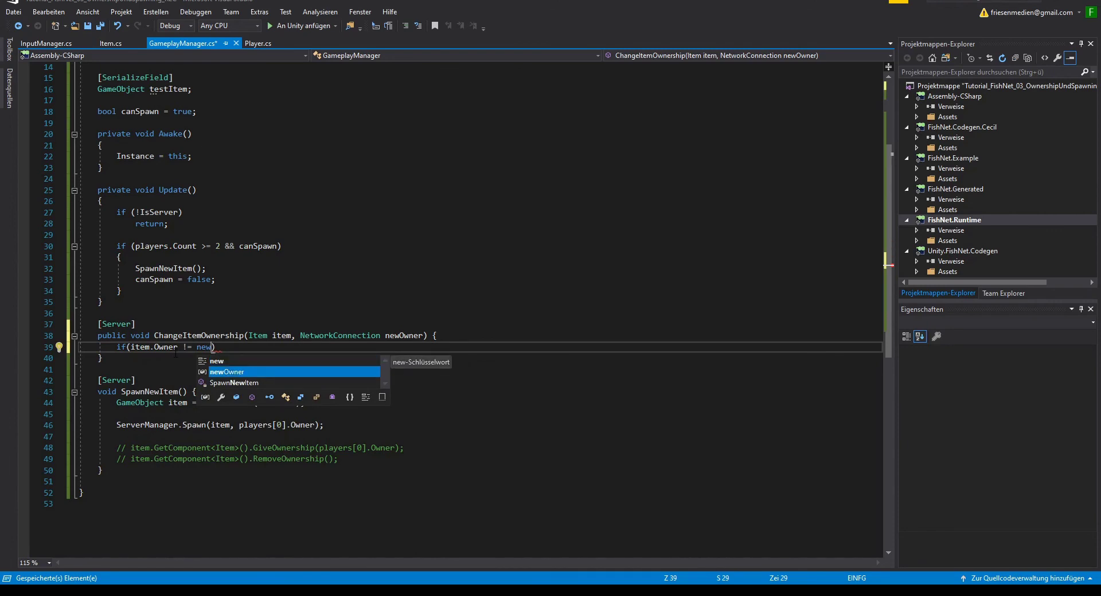
{"action": "key", "text": "Tab"}
{"action": "key", "text": "Return"}
{"action": "type", "text": "item"}
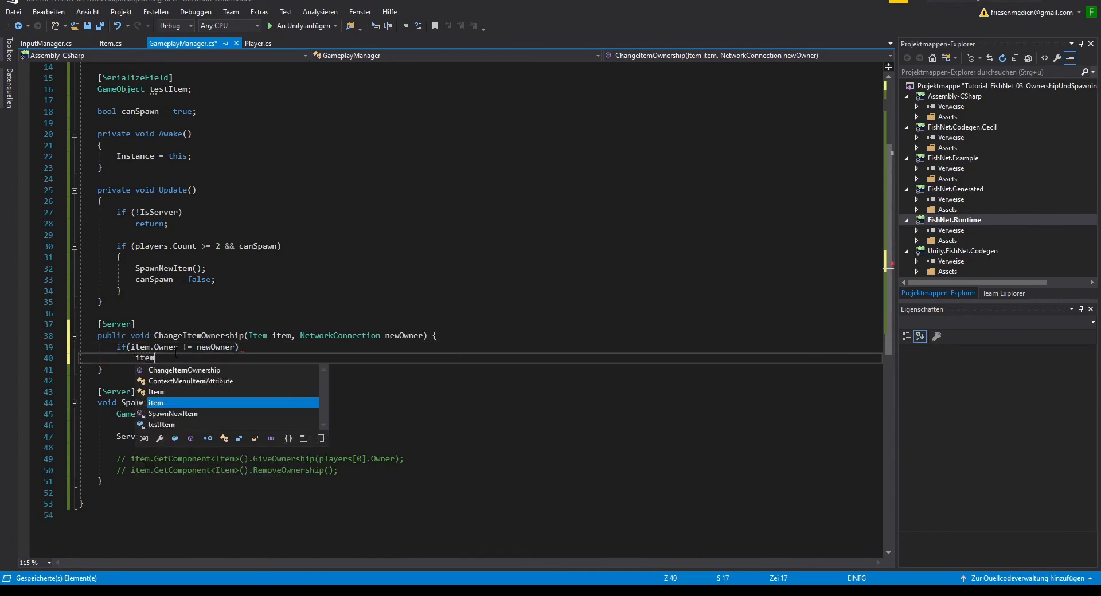
{"action": "type", "text": ".owners"}
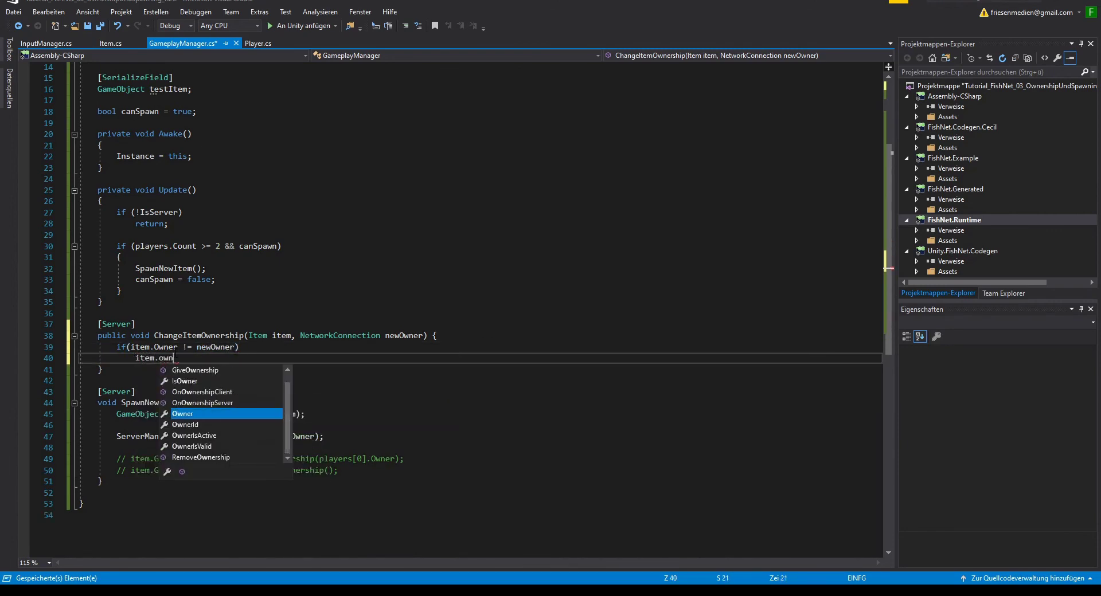
{"action": "key", "text": "Tab"}
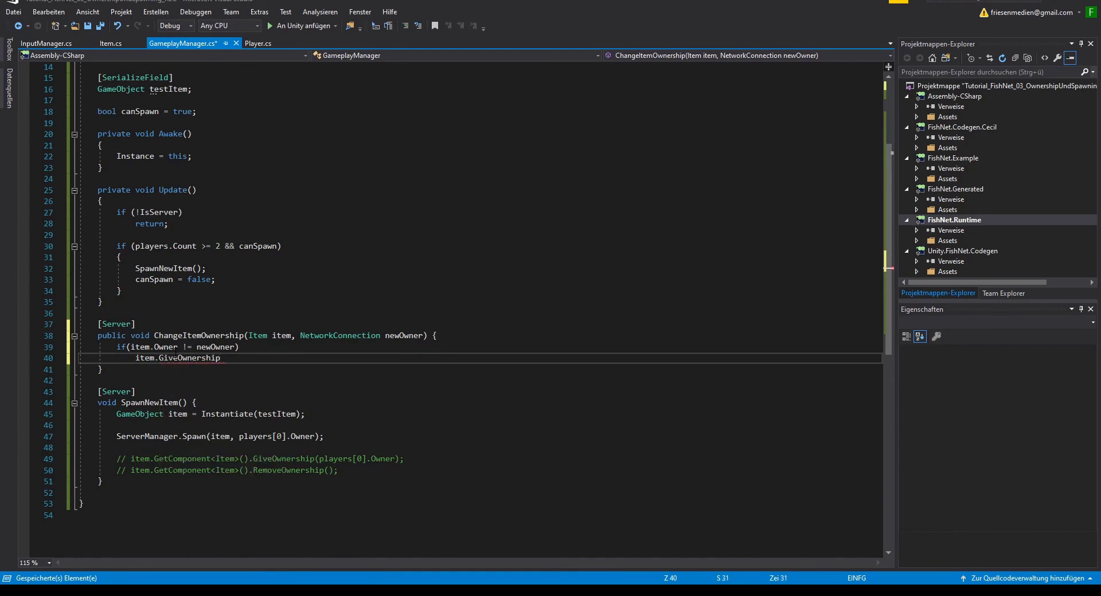
{"action": "type", "text": "(newo"}
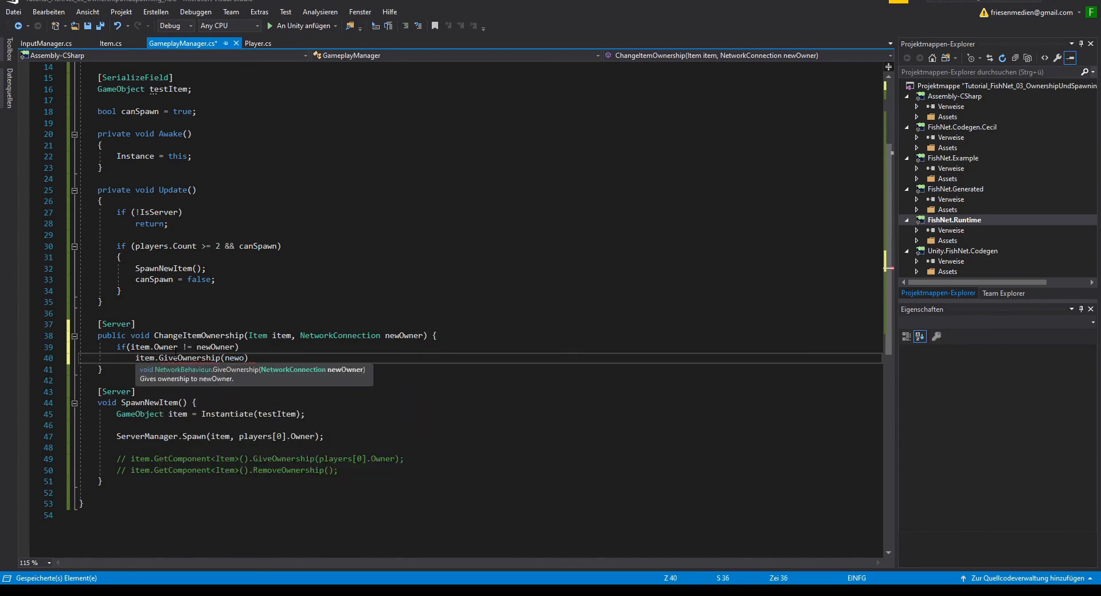
{"action": "type", "text": ");"}
{"action": "key", "text": "ctrl+s"}
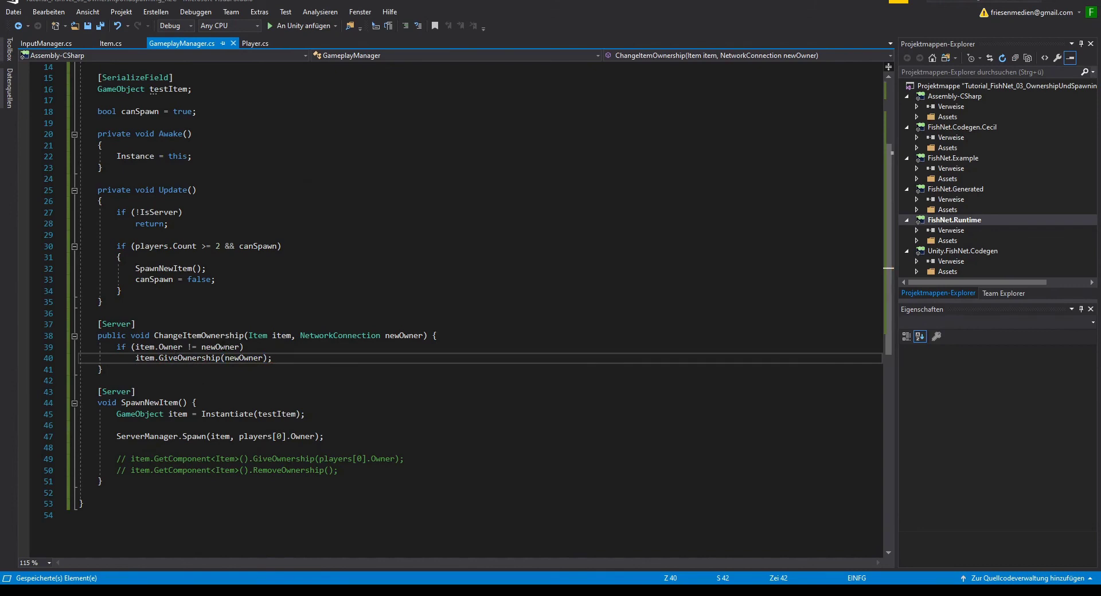
{"action": "left_click_drag", "start_coordinate": [153, 335], "coordinate": [244, 335]}
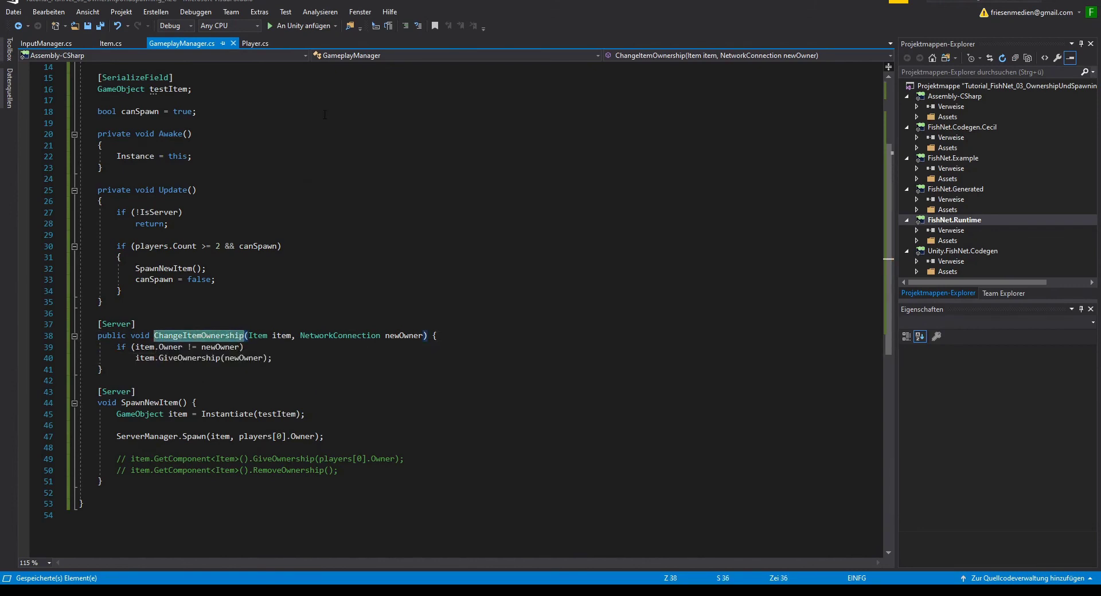
{"action": "left_click", "coordinate": [258, 46]}
- Declare public static Player Instance; at the top of the Player class, then begin an override below
{"action": "left_click", "coordinate": [232, 189]}
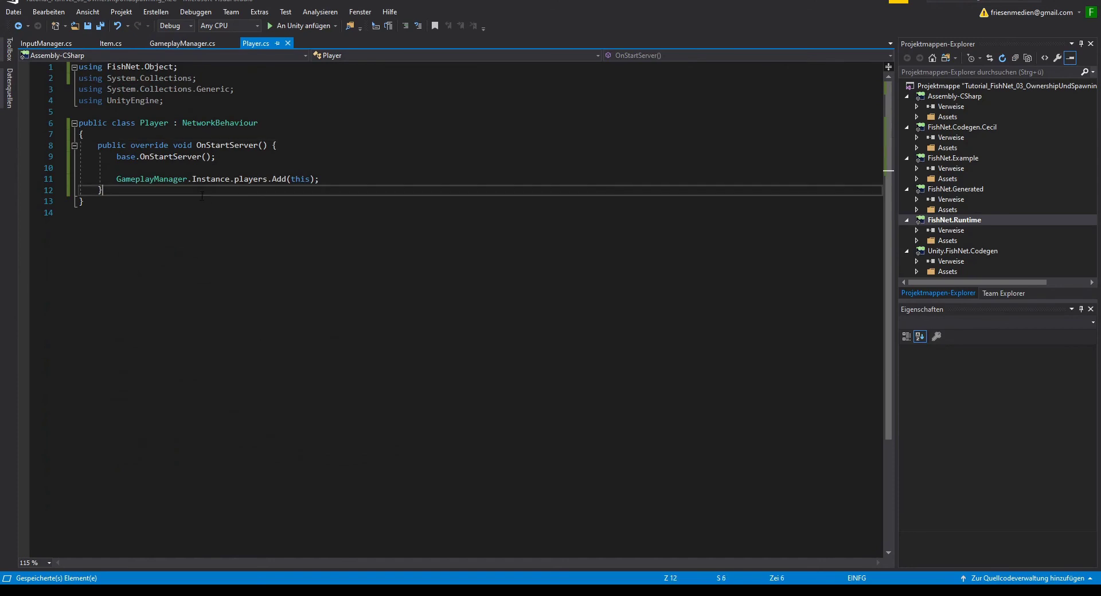
{"action": "left_click", "coordinate": [140, 132]}
{"action": "key", "text": "Return"}
{"action": "key", "text": "Return"}
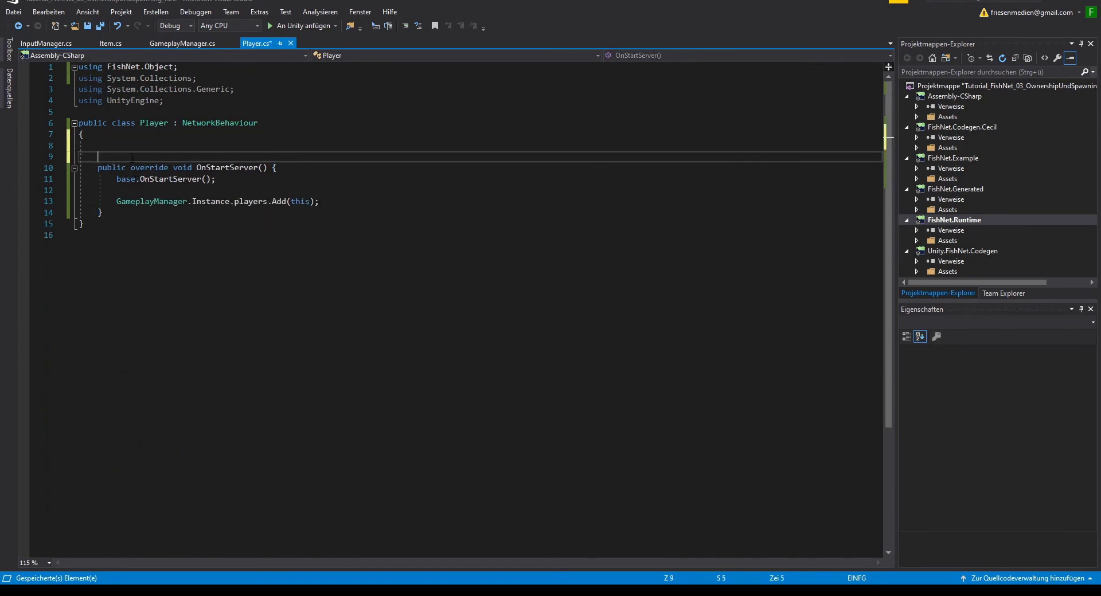
{"action": "key", "text": "Return"}
{"action": "key", "text": "Up"}
{"action": "key", "text": "Up"}
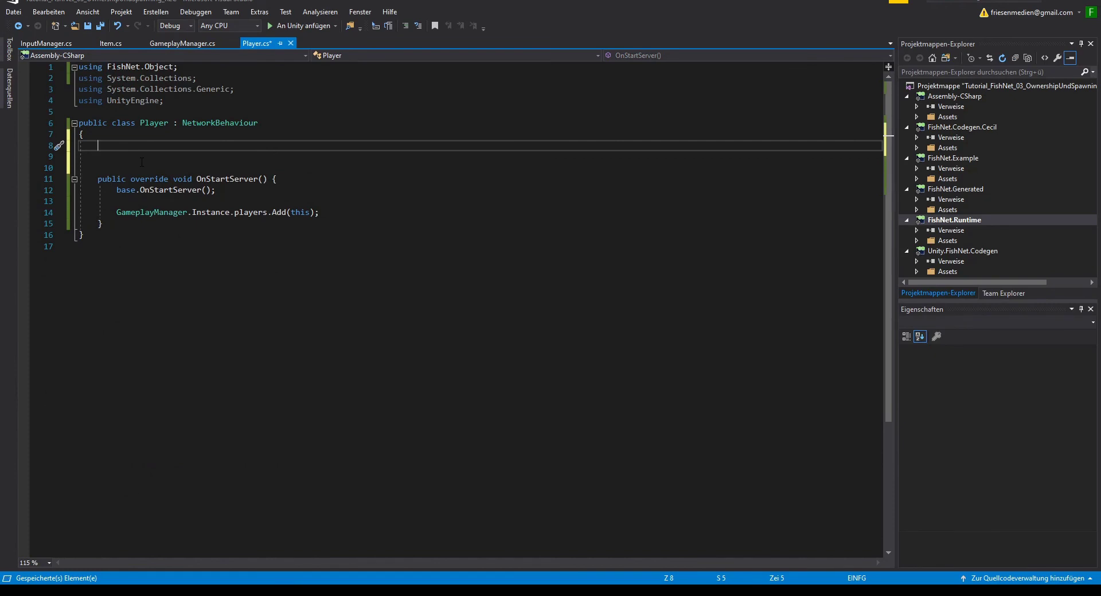
{"action": "type", "text": "public"}
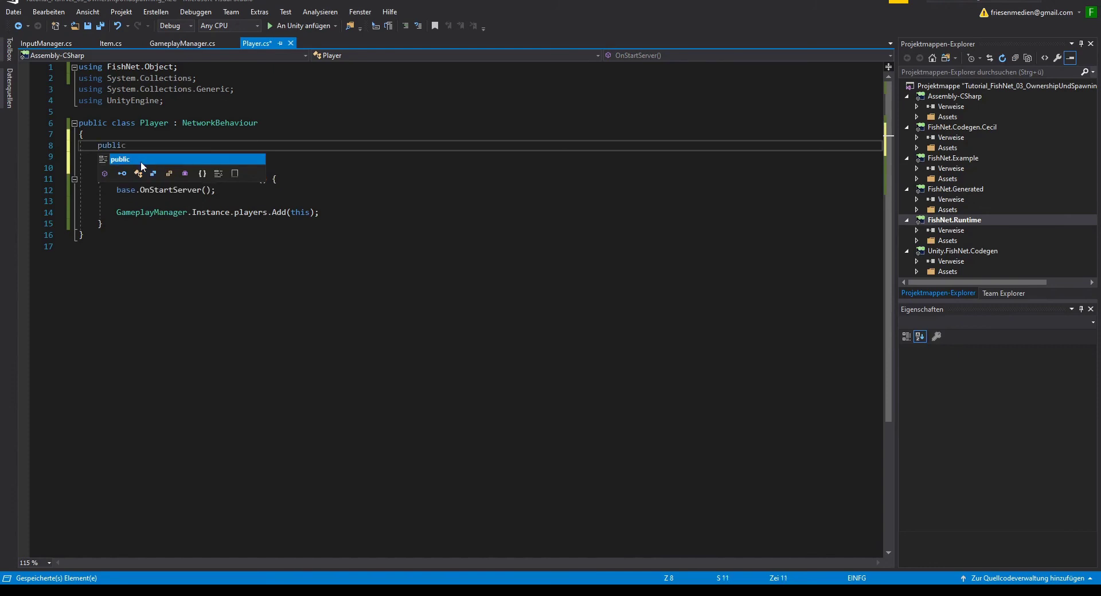
{"action": "type", "text": " static "}
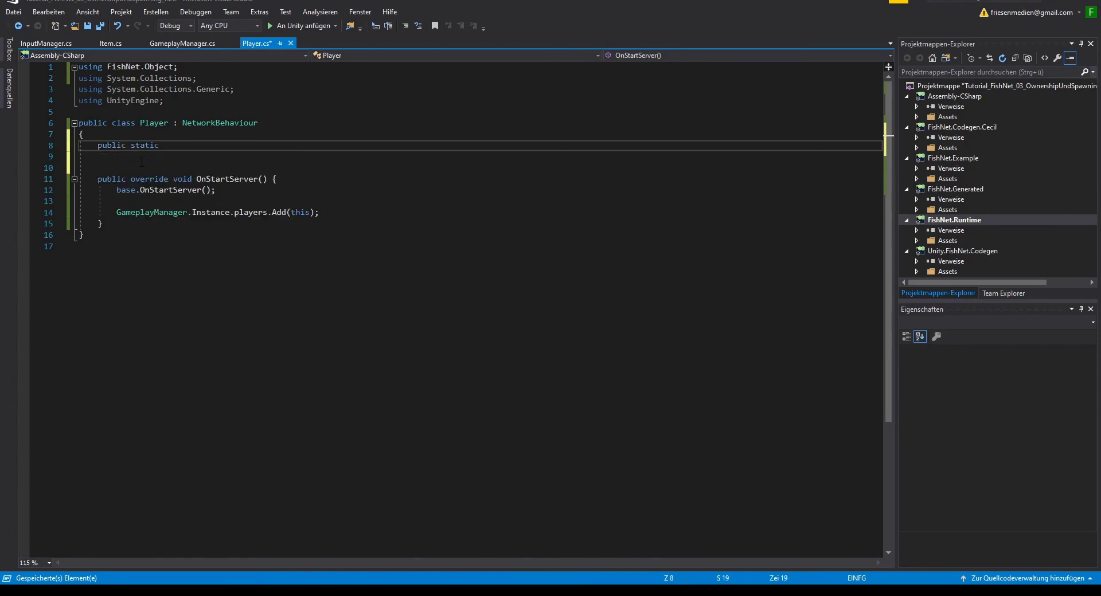
{"action": "type", "text": "Player I"}
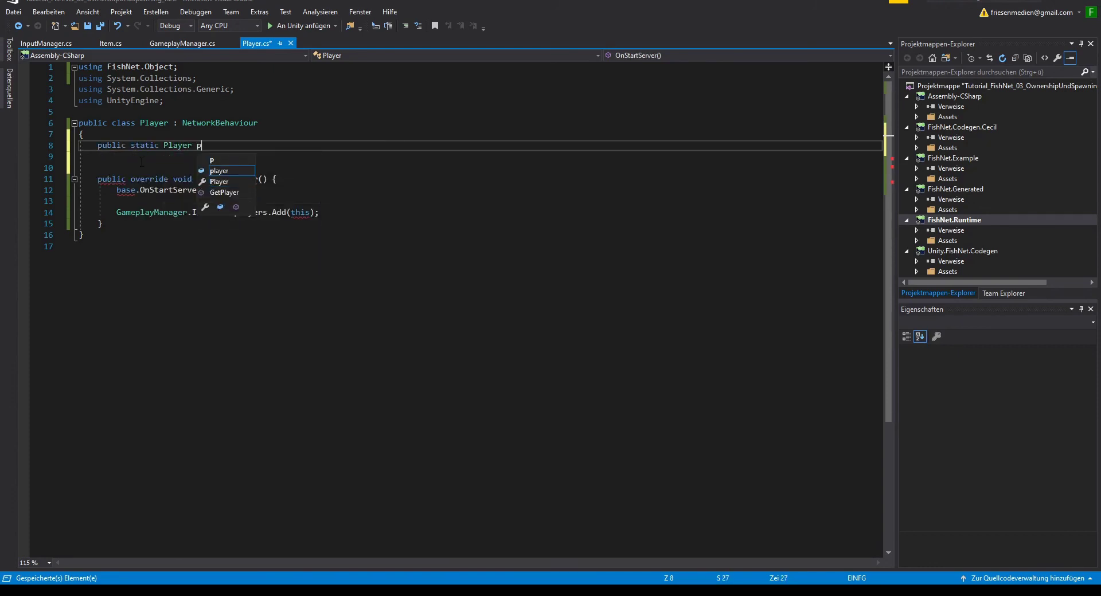
{"action": "type", "text": "nstan"}
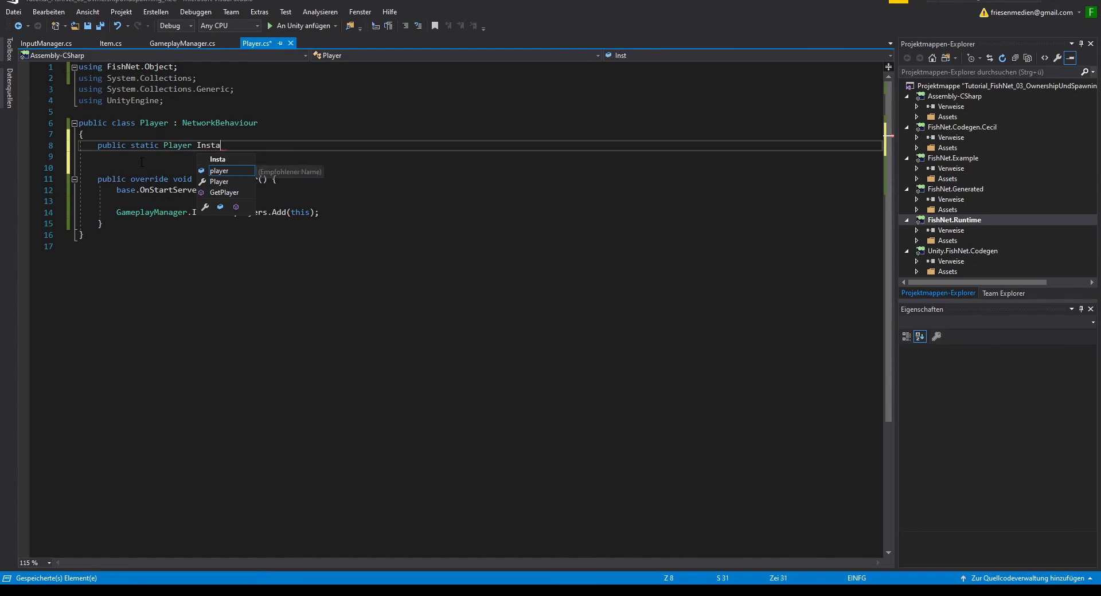
{"action": "type", "text": "ce;"}
{"action": "left_click", "coordinate": [142, 163]}
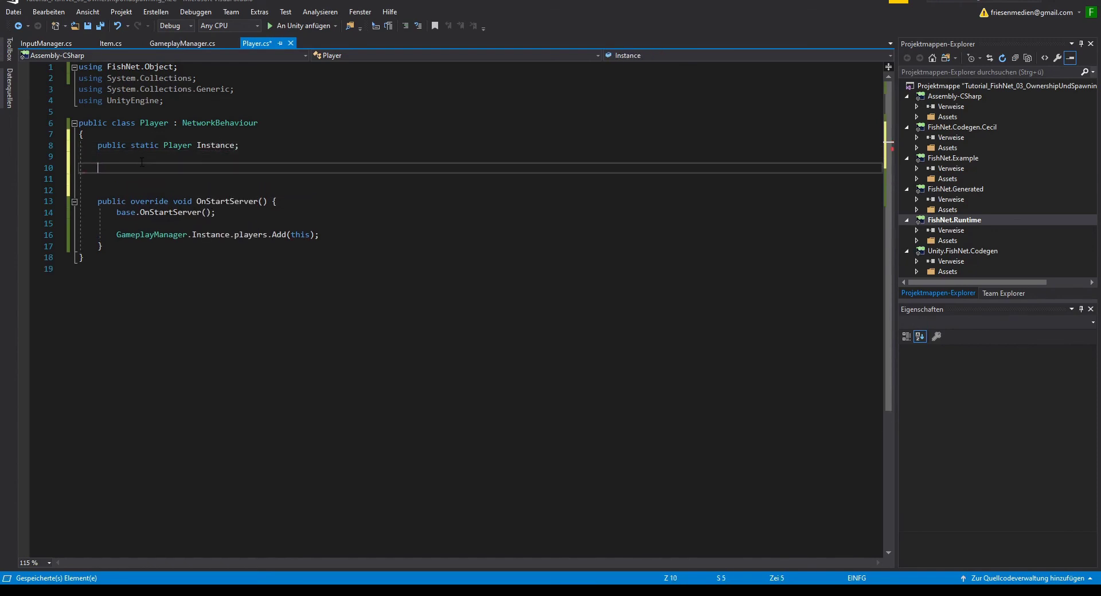
{"action": "type", "text": "overr"}
{"action": "key", "text": "Tab"}
- Insert an OnStartClient override with its base call in Player.cs
{"action": "type", "text": "On"}
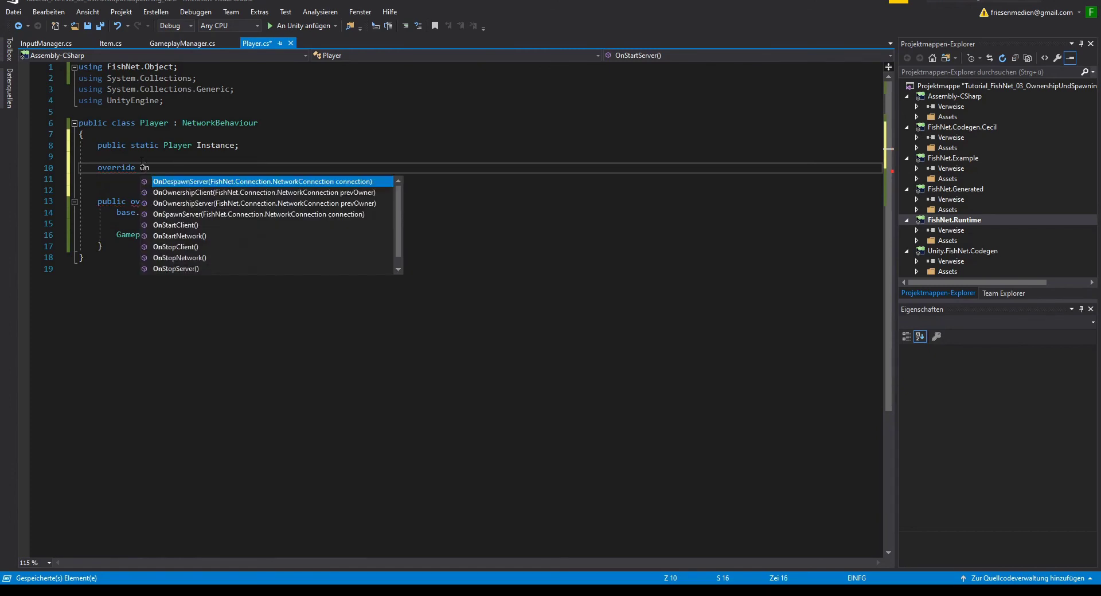
{"action": "type", "text": "cl"}
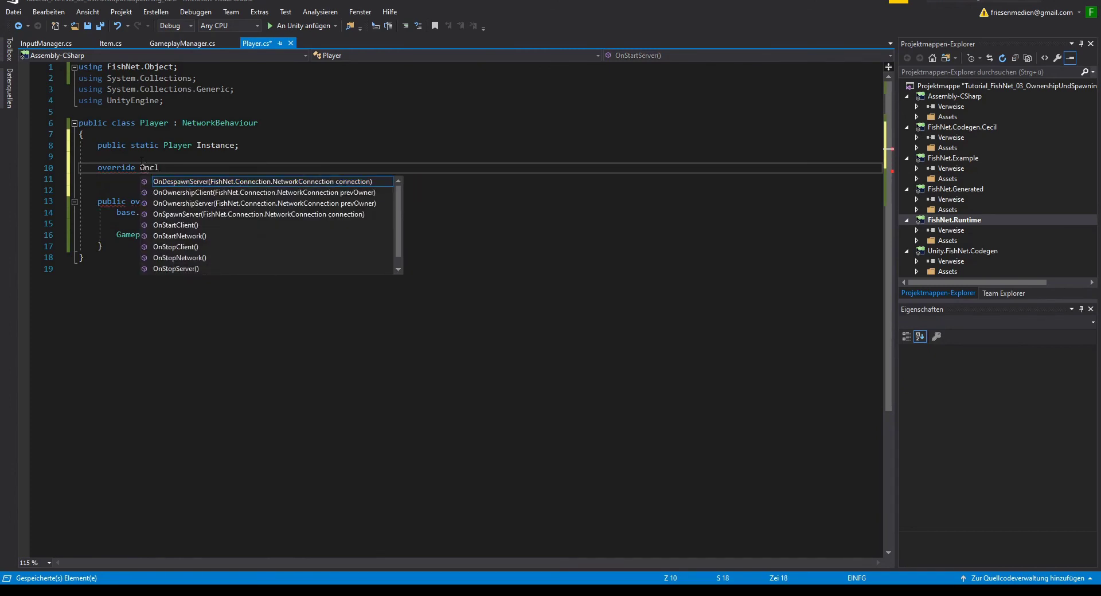
{"action": "type", "text": "i"}
{"action": "key", "text": "Down"}
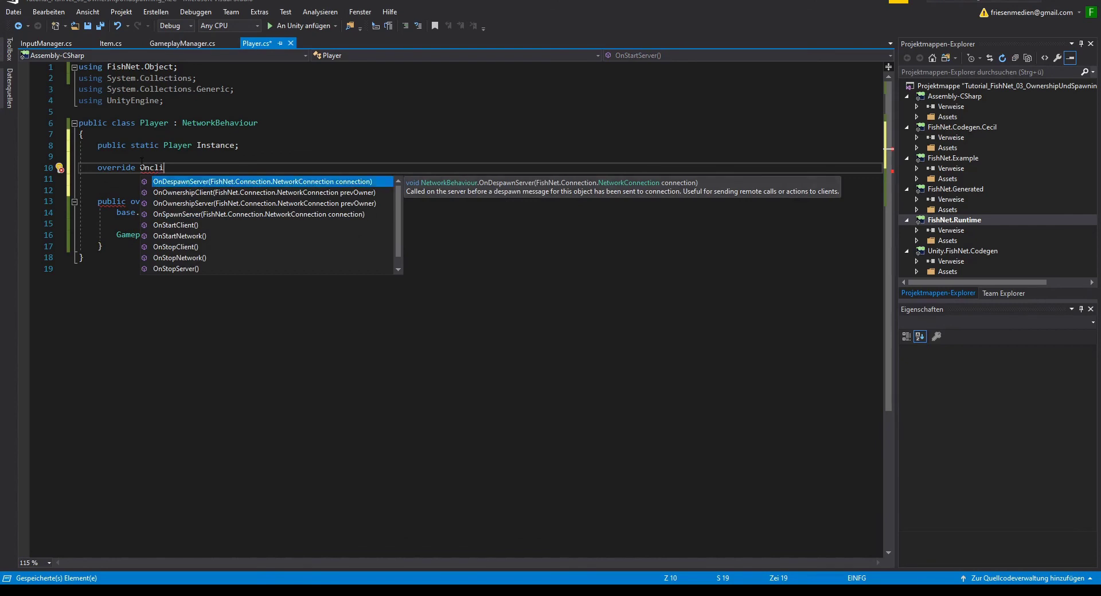
{"action": "key", "text": "Down"}
{"action": "key", "text": "Down"}
{"action": "key", "text": "Down"}
{"action": "key", "text": "Down"}
{"action": "key", "text": "Tab"}
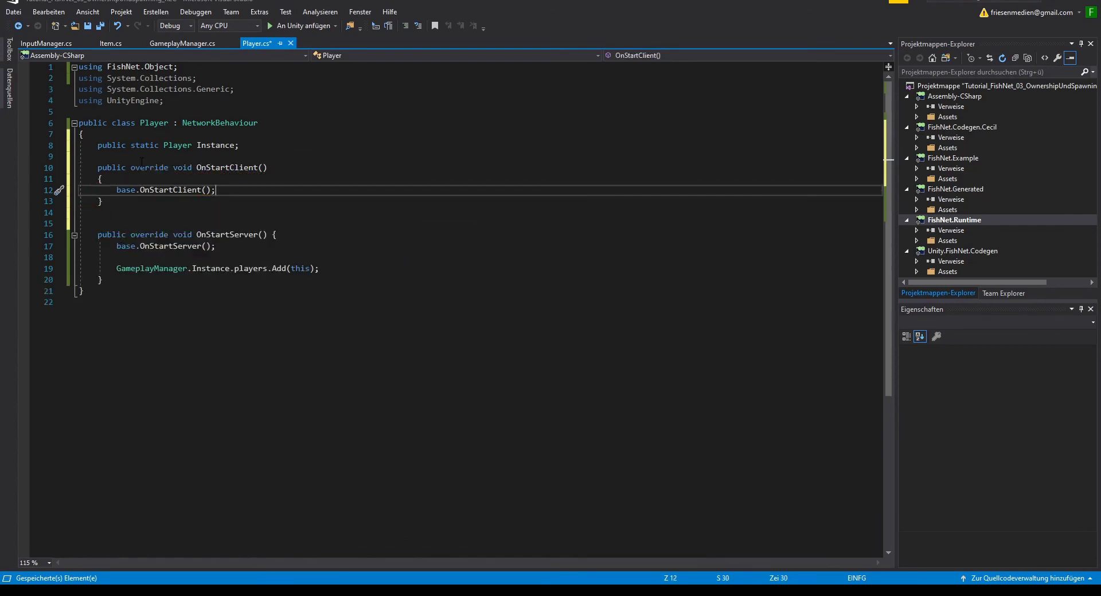
{"action": "key", "text": "Return"}
{"action": "key", "text": "Return"}
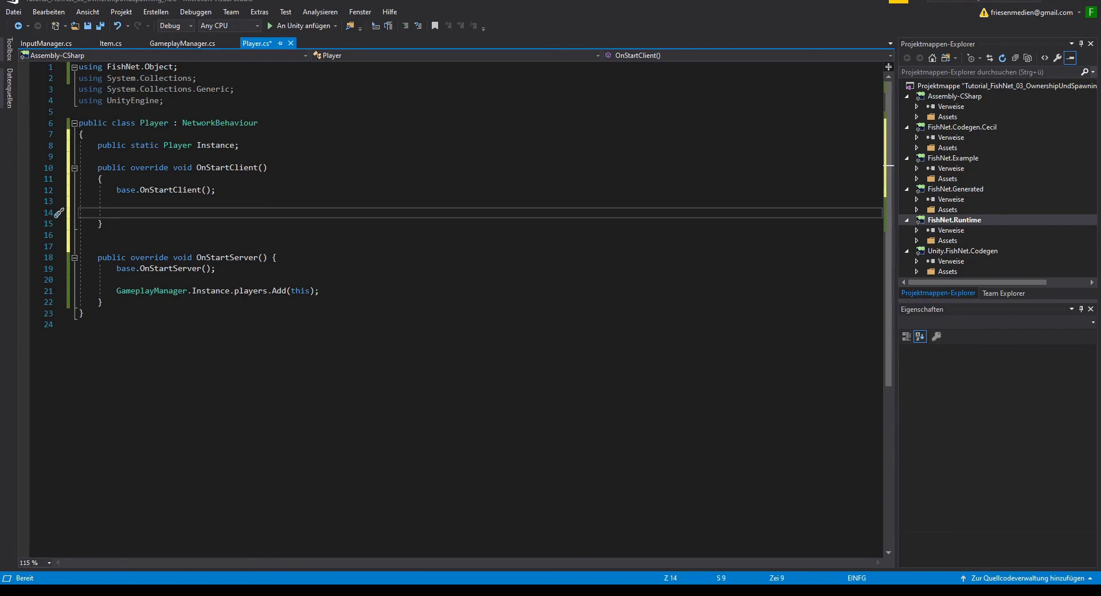
- Inside OnStartClient add if (!IsOwner) return; followed by Instance = this;
{"action": "type", "text": "if(!"}
{"action": "type", "text": "isOwn"}
{"action": "key", "text": "Tab"}
{"action": "key", "text": "Return"}
{"action": "type", "text": "retr"}
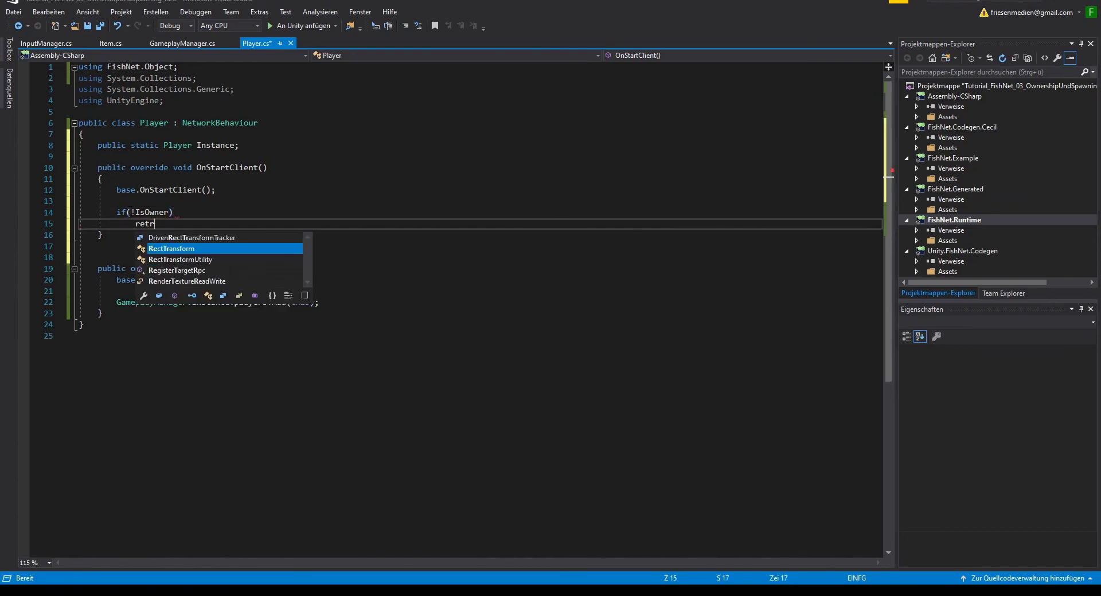
{"action": "key", "text": "BackSpace"}
{"action": "type", "text": "urn;"}
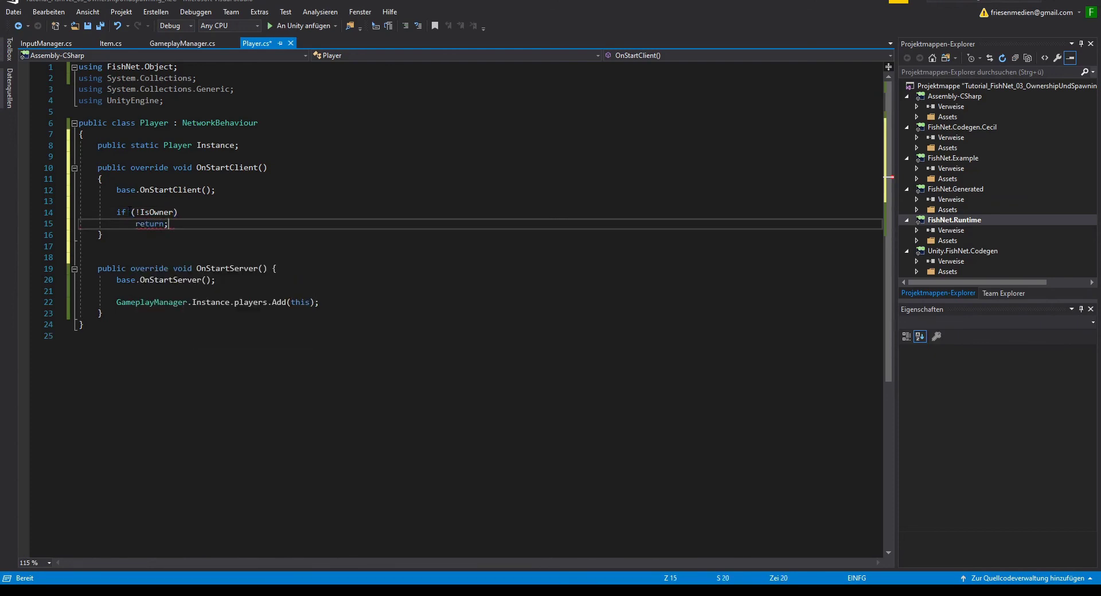
{"action": "key", "text": "Return"}
{"action": "key", "text": "Return"}
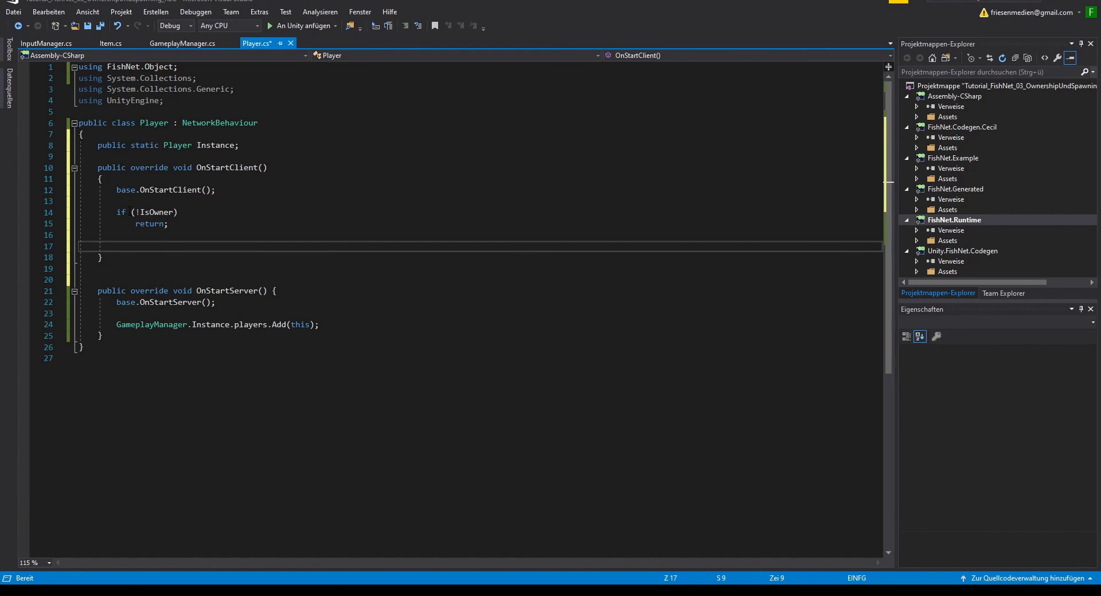
{"action": "type", "text": "Insta"}
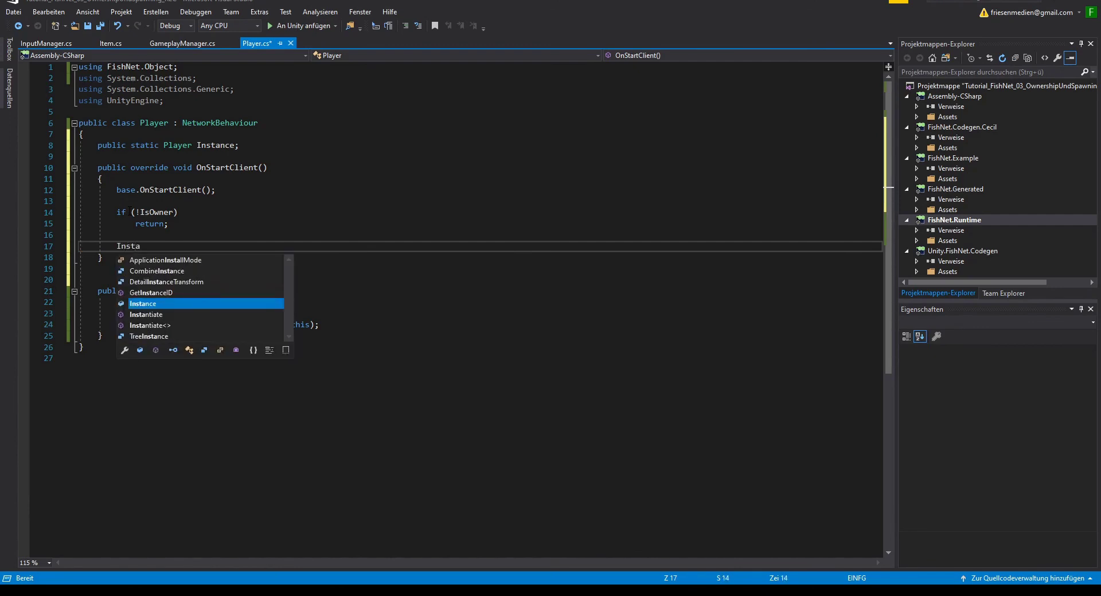
{"action": "type", "text": "nce = t"}
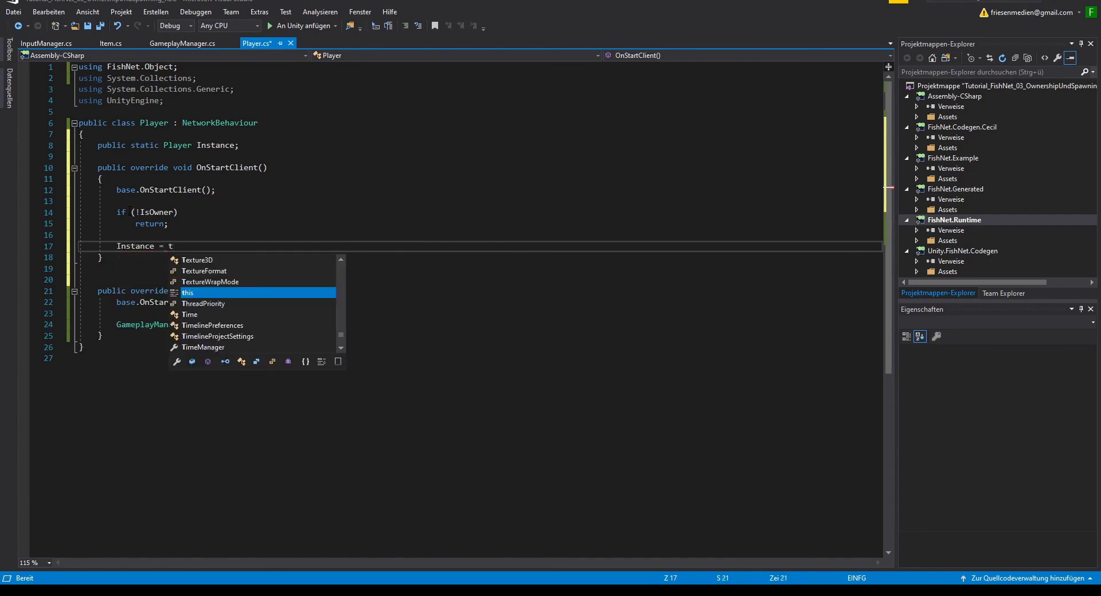
{"action": "type", "text": "his;"}
{"action": "left_click", "coordinate": [113, 257]}
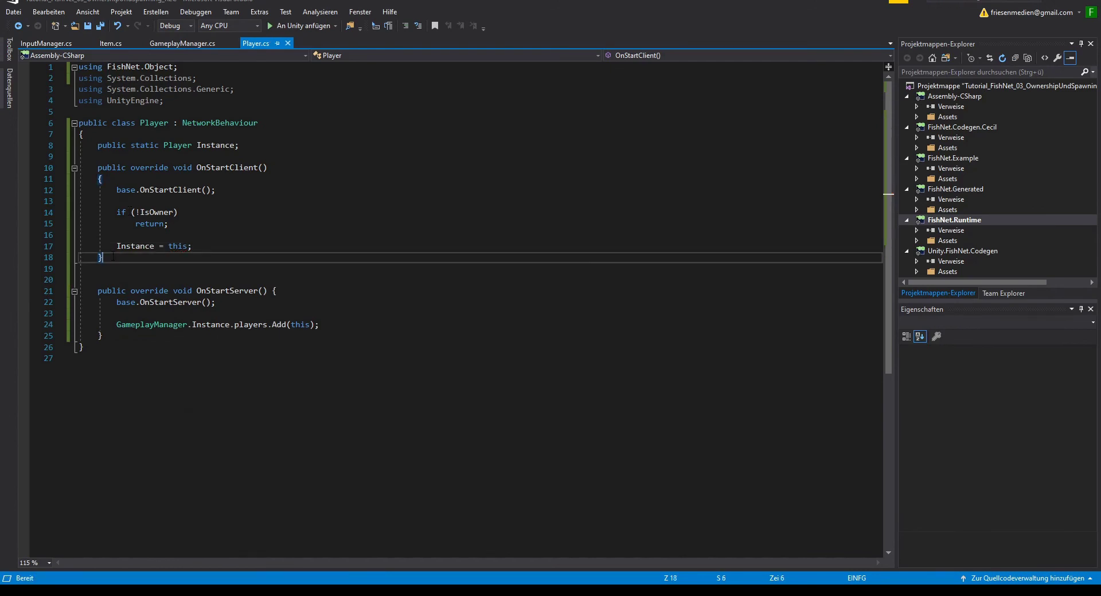
{"action": "left_click", "coordinate": [181, 43]}
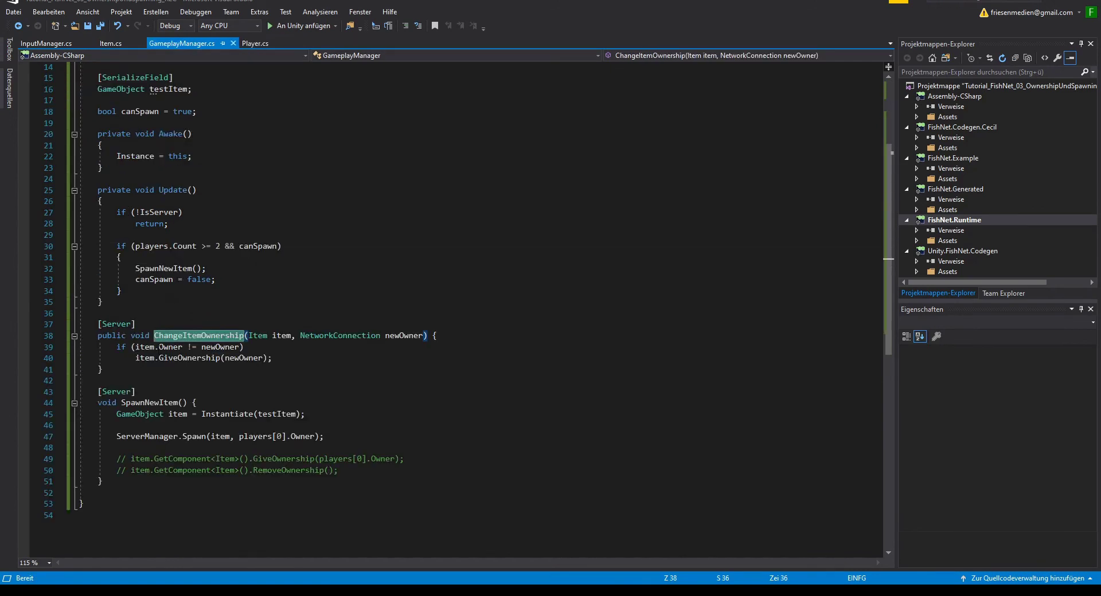
- Review ChangeItemOwnership's [Server] signature in GameplayManager.cs, then return to Player.cs
{"action": "left_click", "coordinate": [230, 337]}
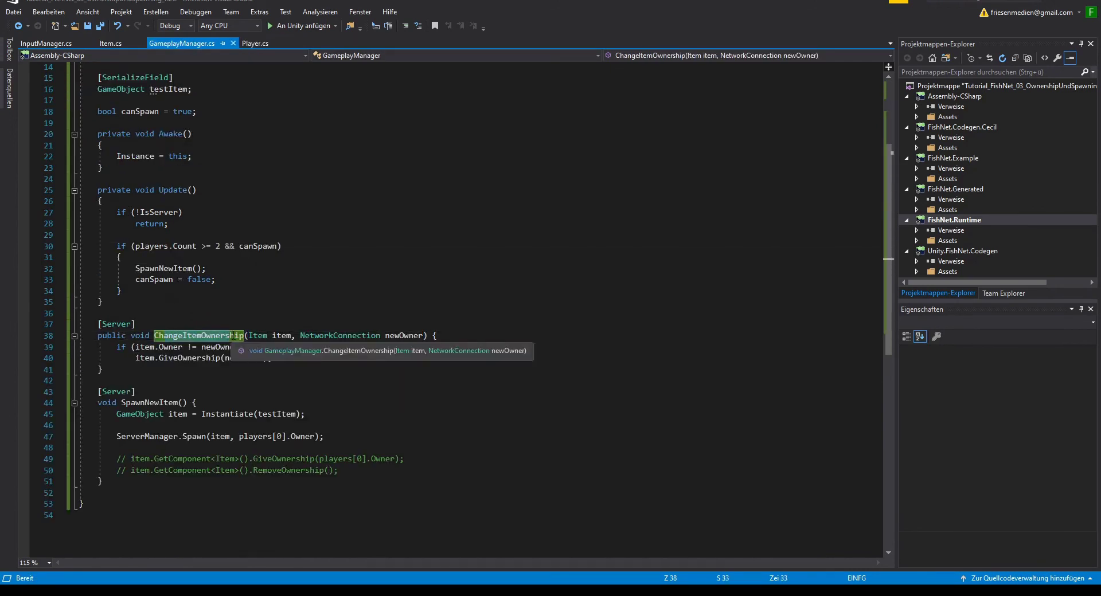
{"action": "left_click", "coordinate": [101, 323]}
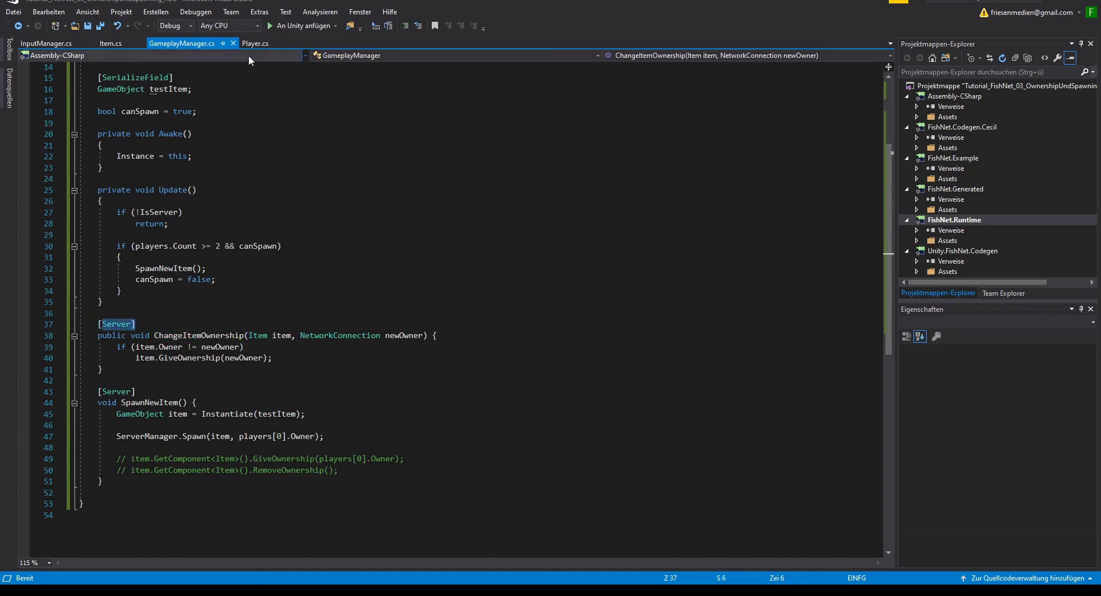
{"action": "left_click", "coordinate": [255, 43]}
- Below OnStartClient, add a [ServerRpc(RequireOwnership = true)] attribute line with a new line under it
{"action": "key", "text": "Return"}
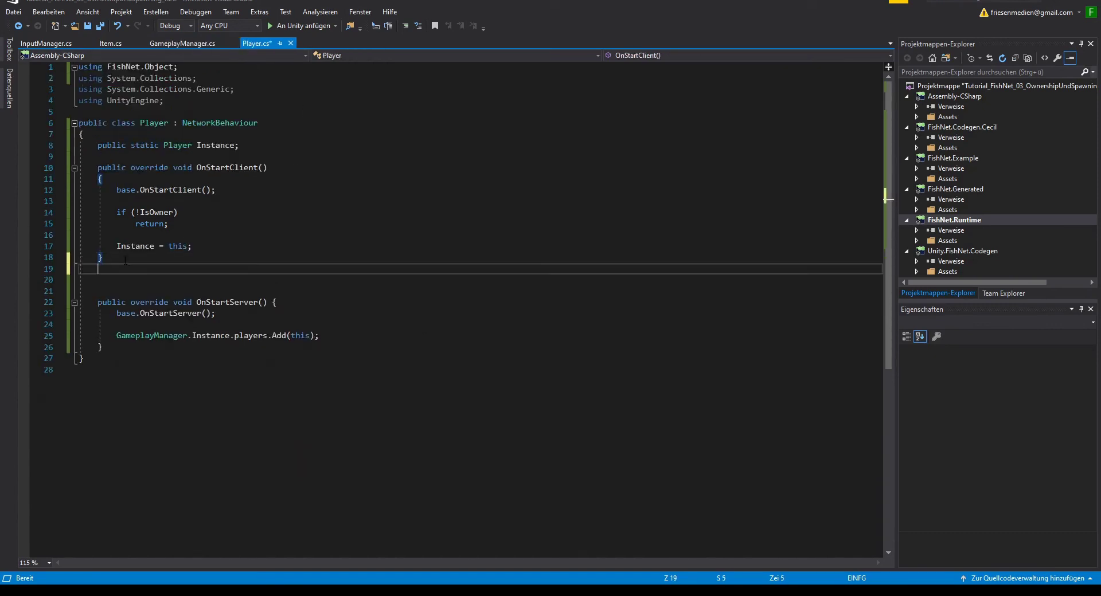
{"action": "key", "text": "Return"}
{"action": "type", "text": "[]"}
{"action": "type", "text": "S"}
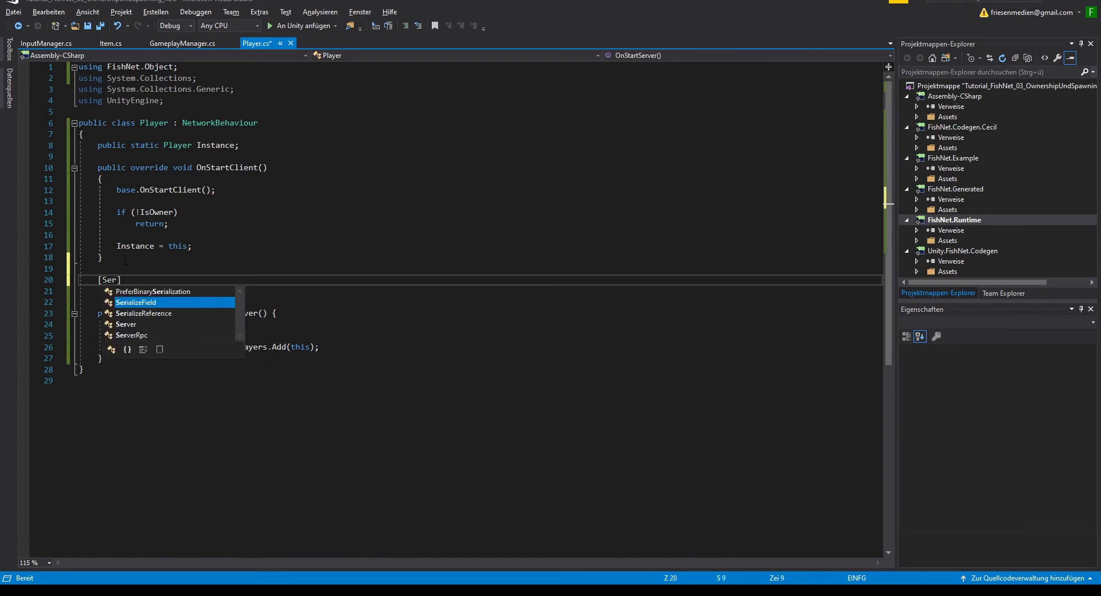
{"action": "type", "text": "erver"}
{"action": "key", "text": "Tab"}
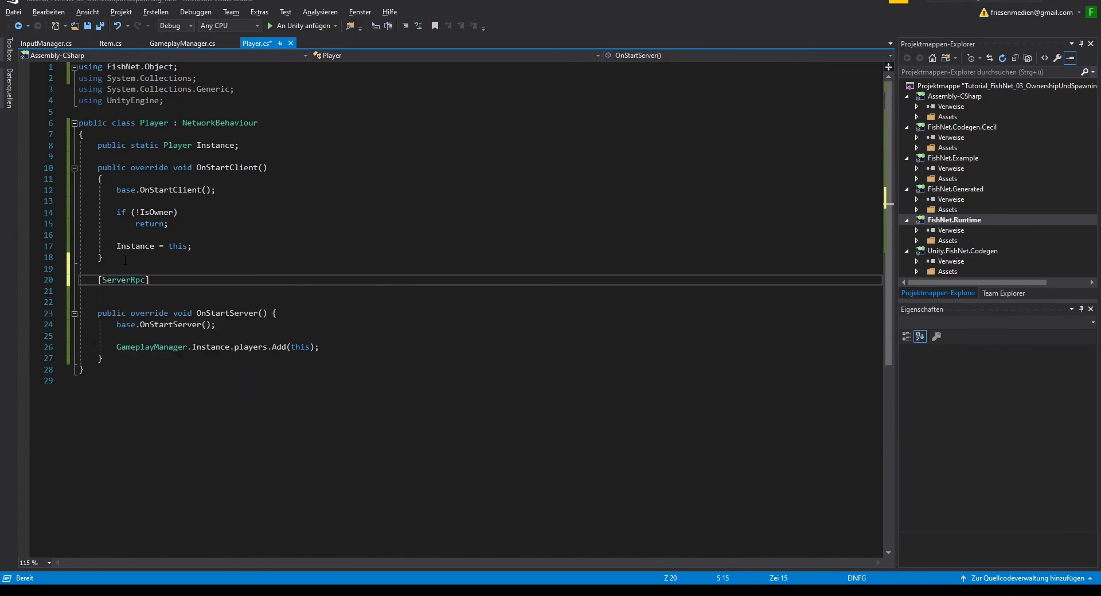
{"action": "type", "text": "()"}
{"action": "type", "text": "req"}
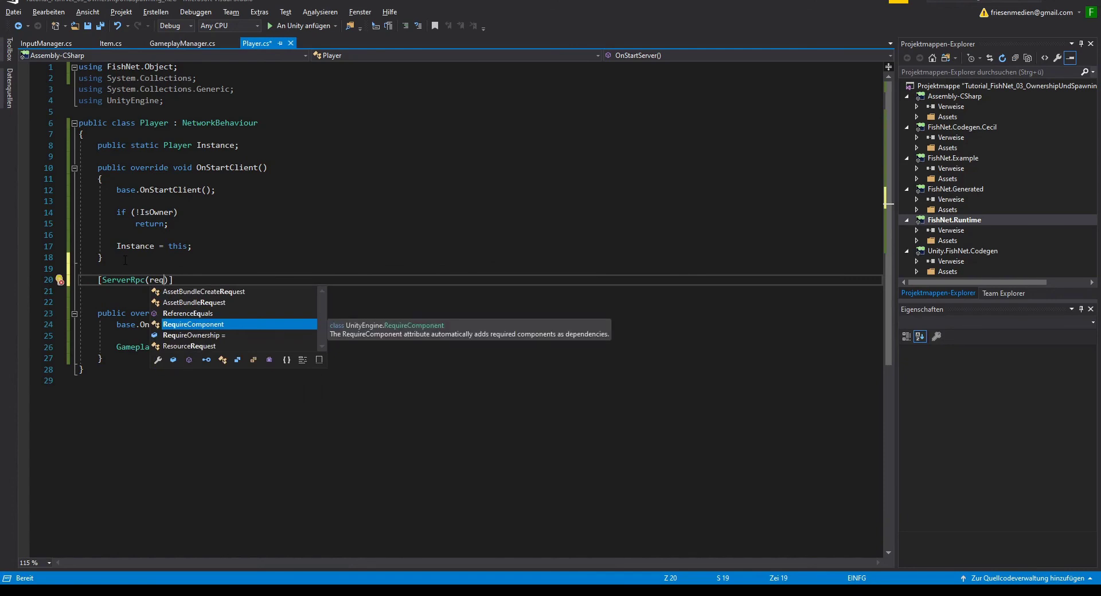
{"action": "key", "text": "Down"}
{"action": "key", "text": "Down"}
{"action": "key", "text": "Up"}
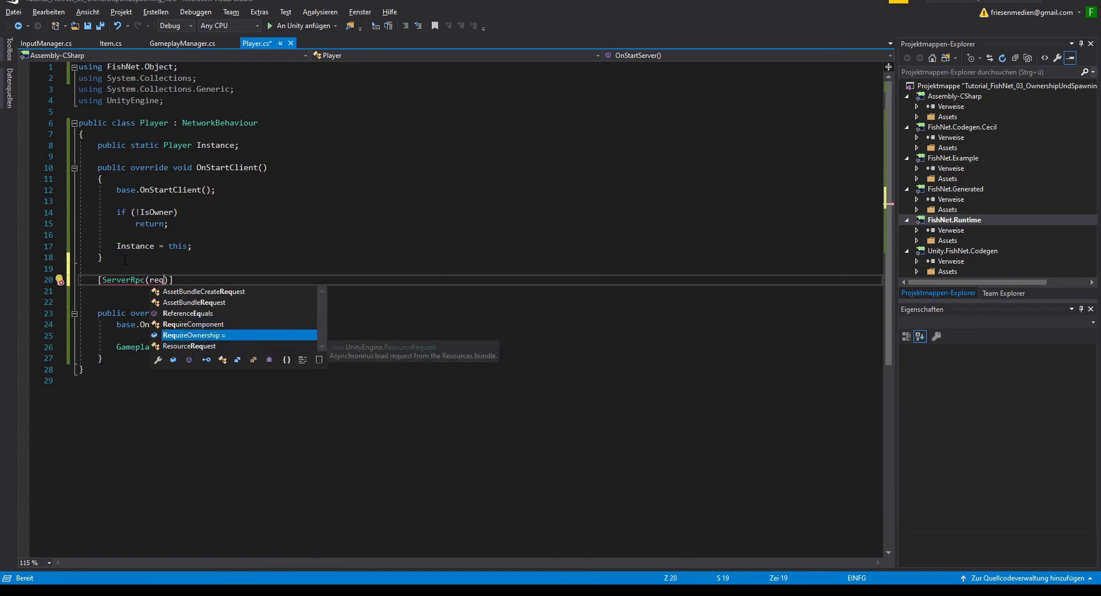
{"action": "key", "text": "Tab"}
{"action": "type", "text": "true"}
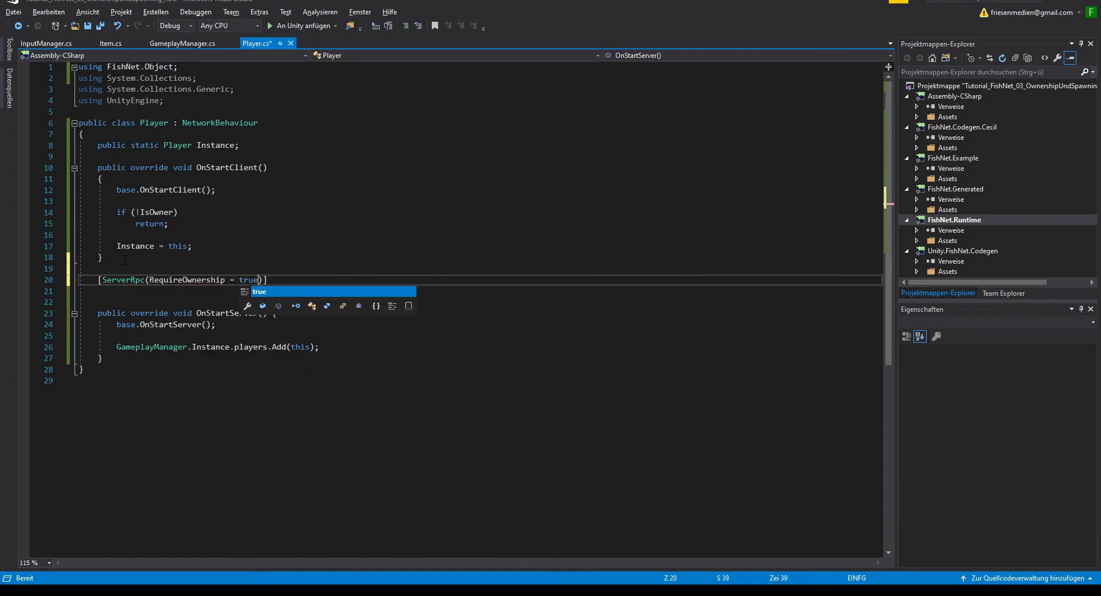
{"action": "left_click", "coordinate": [271, 280]}
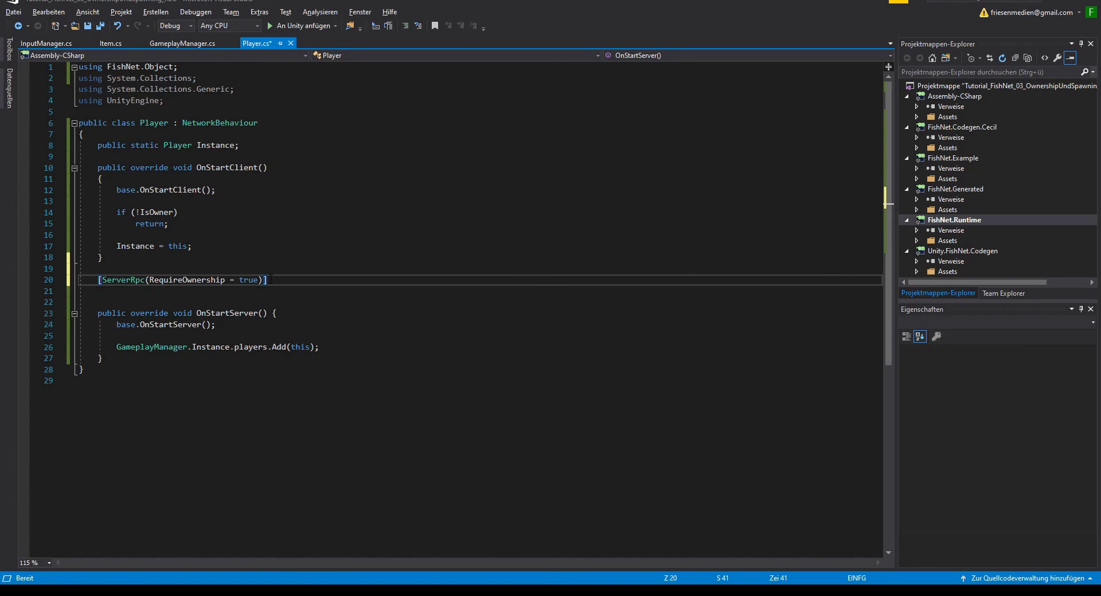
{"action": "key", "text": "Return"}
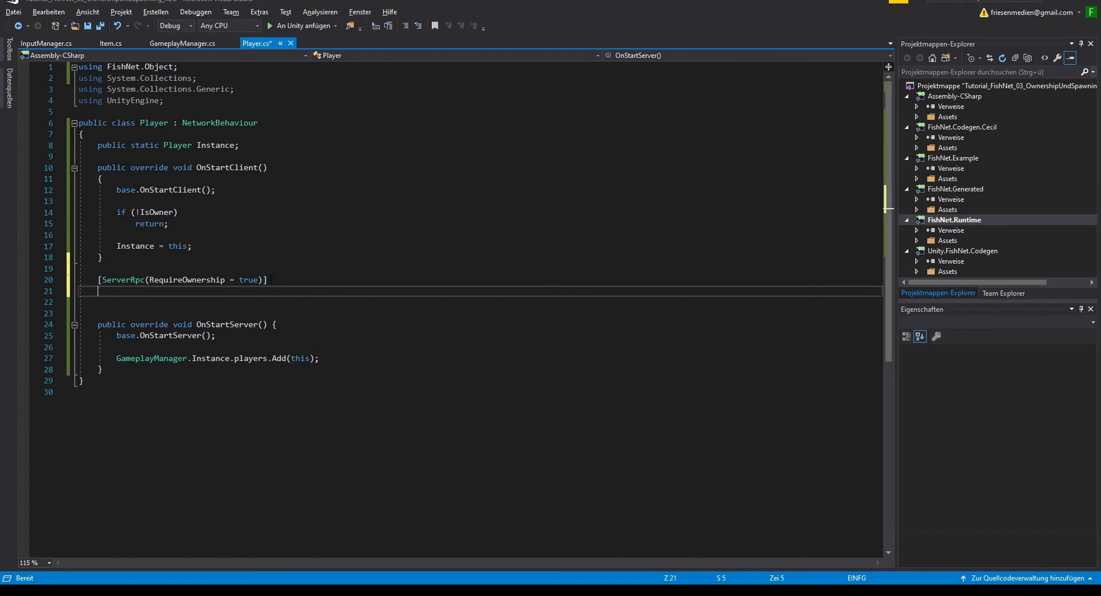
- Write the public void GetItemOwnership(Item item) method header under the ServerRpc attribute
{"action": "type", "text": "public o"}
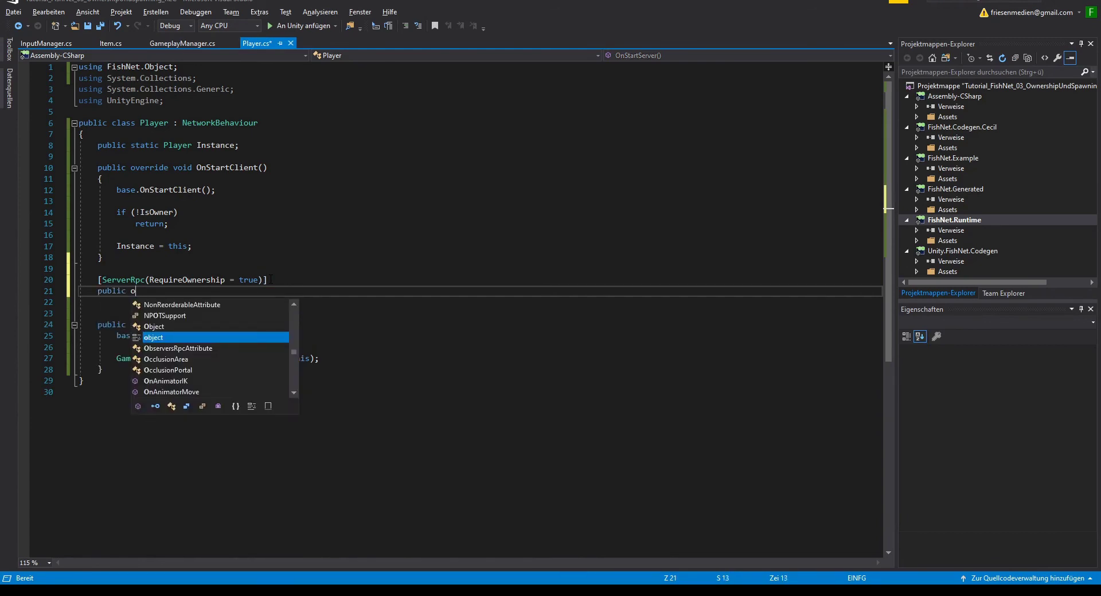
{"action": "key", "text": "BackSpace"}
{"action": "type", "text": "void GetIt"}
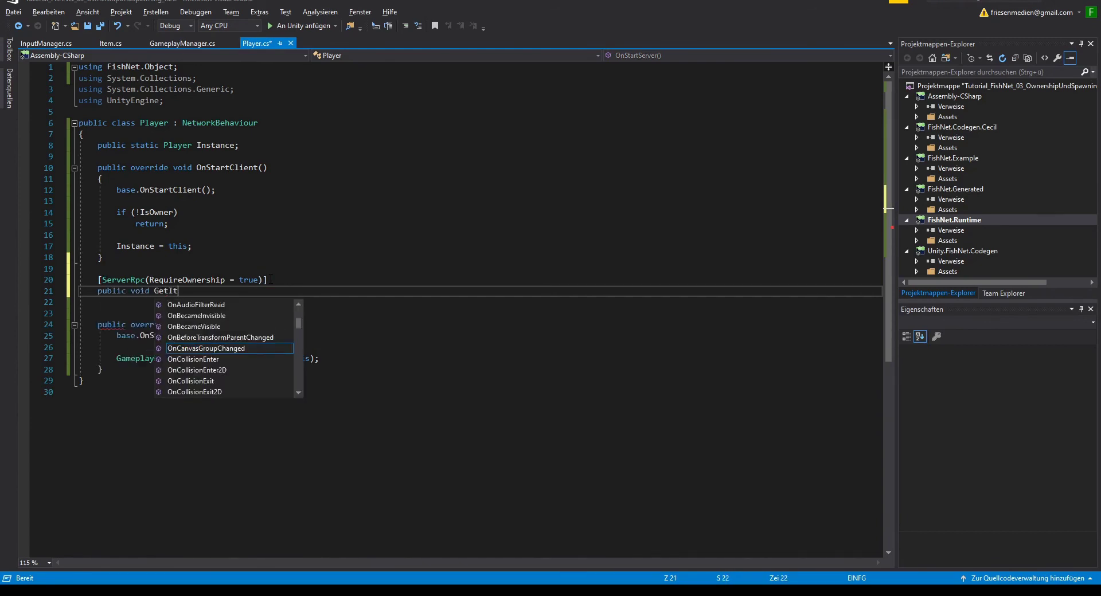
{"action": "type", "text": "emOwne"}
{"action": "type", "text": "()"}
{"action": "type", "text": "ip(it"}
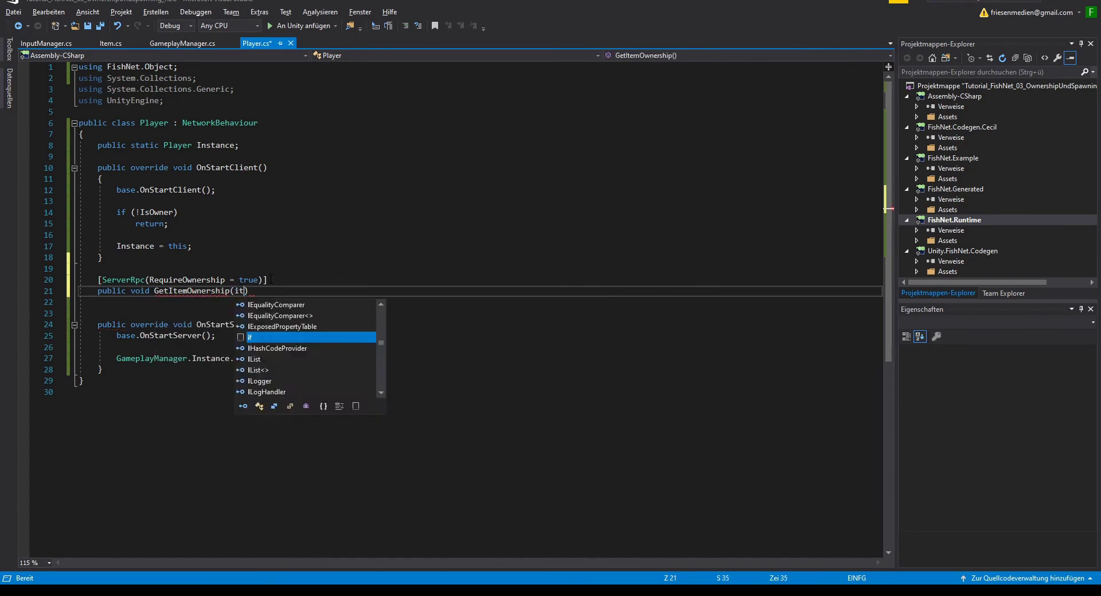
{"action": "type", "text": "t"}
{"action": "key", "text": "BackSpace"}
{"action": "key", "text": "BackSpace"}
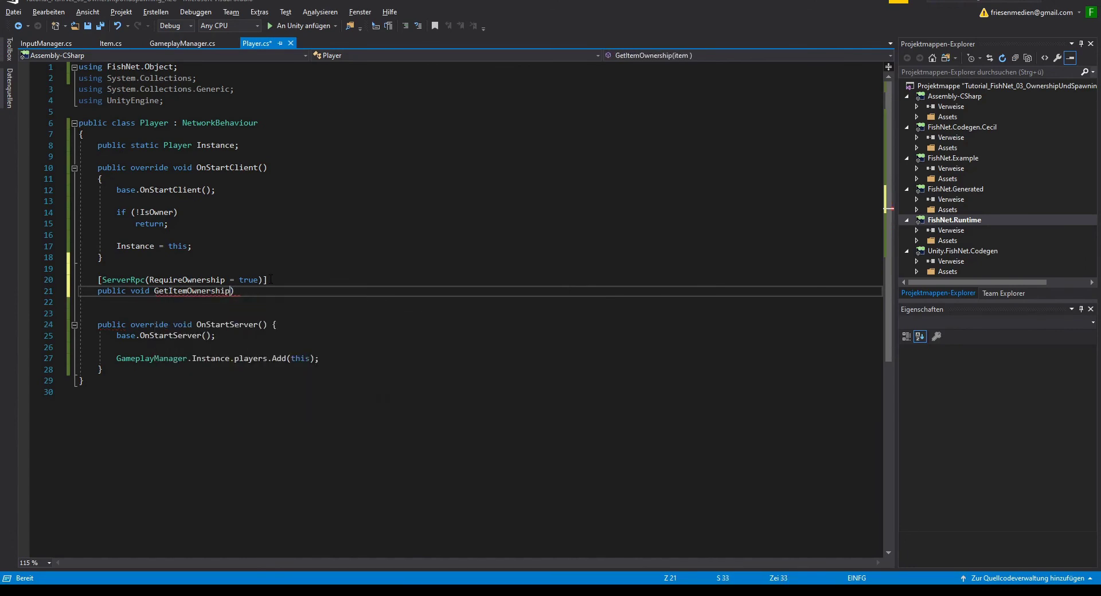
{"action": "type", "text": "It"}
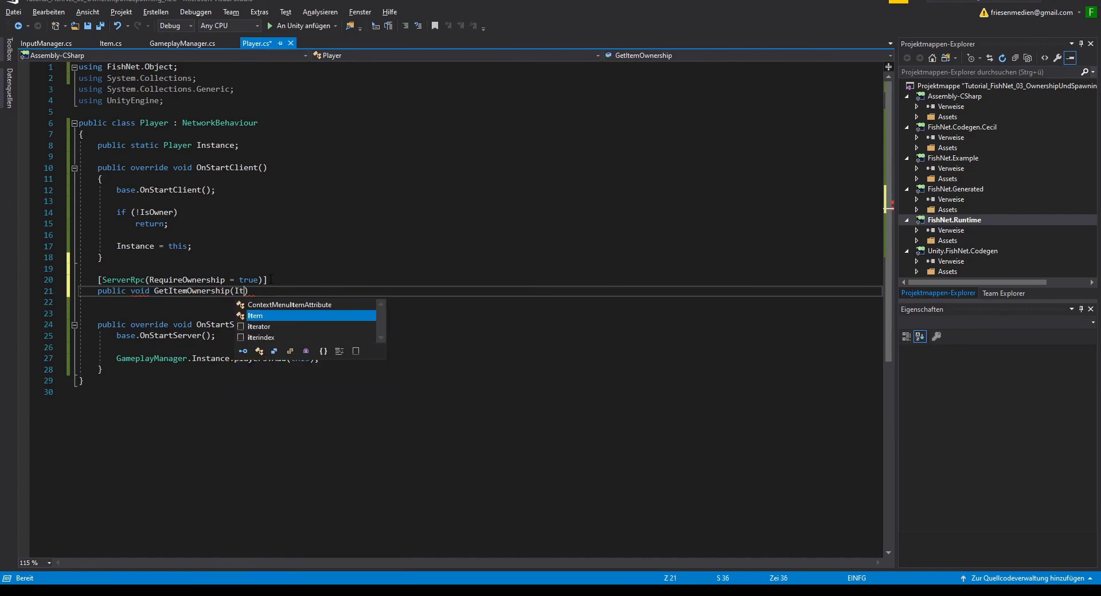
{"action": "type", "text": "em item)"}
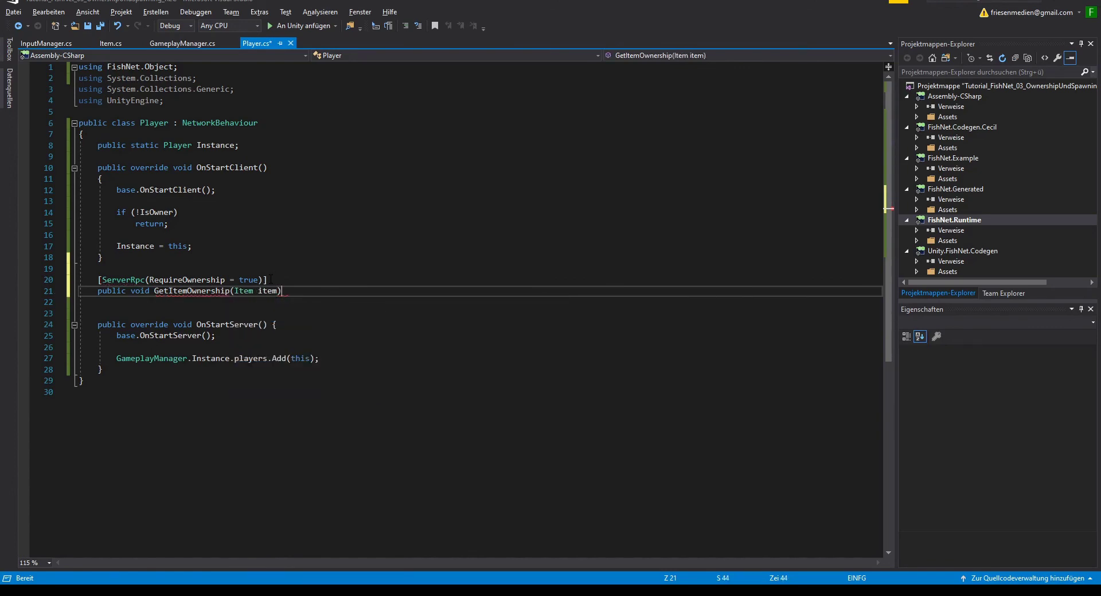
{"action": "type", "text": " {"}
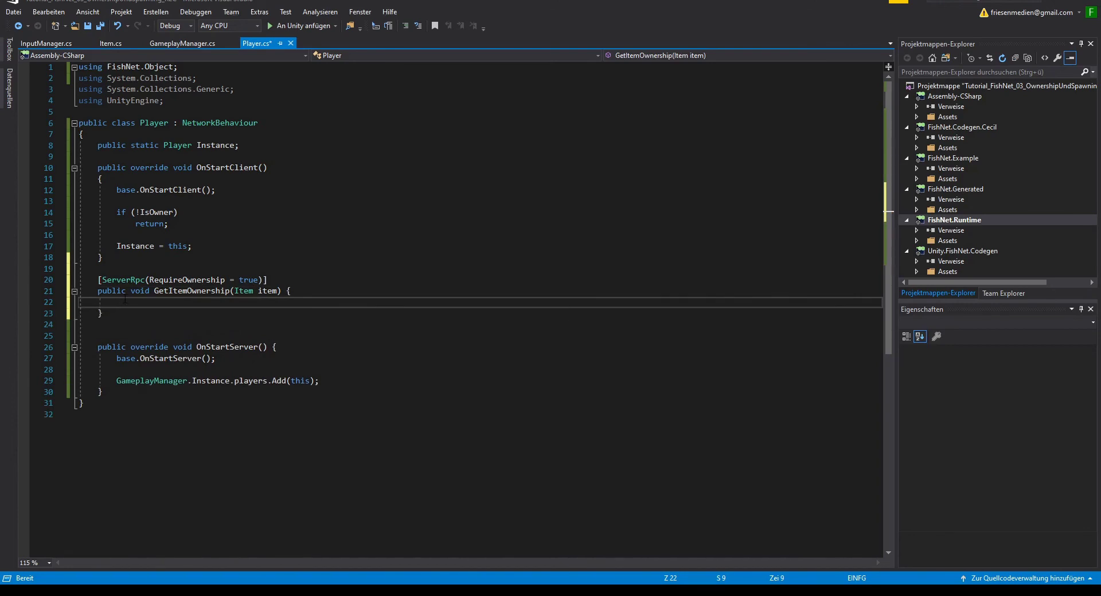
- Make it call GameplayManager.Instance.ChangeItemOwnership(item, Owner); and save Player.cs
{"action": "type", "text": "G"}
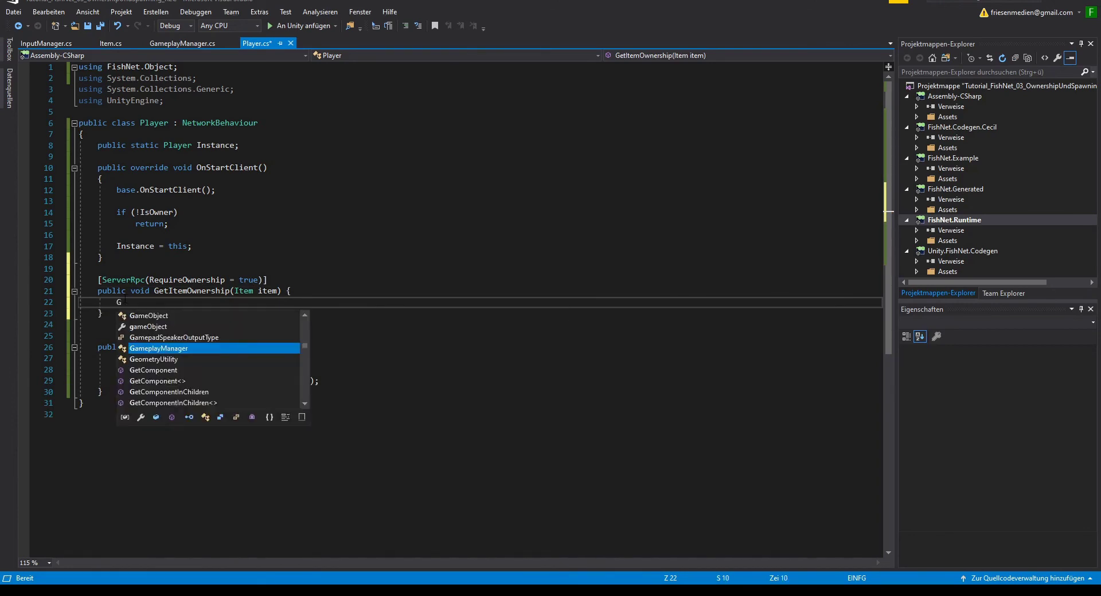
{"action": "type", "text": "ameplayManager."}
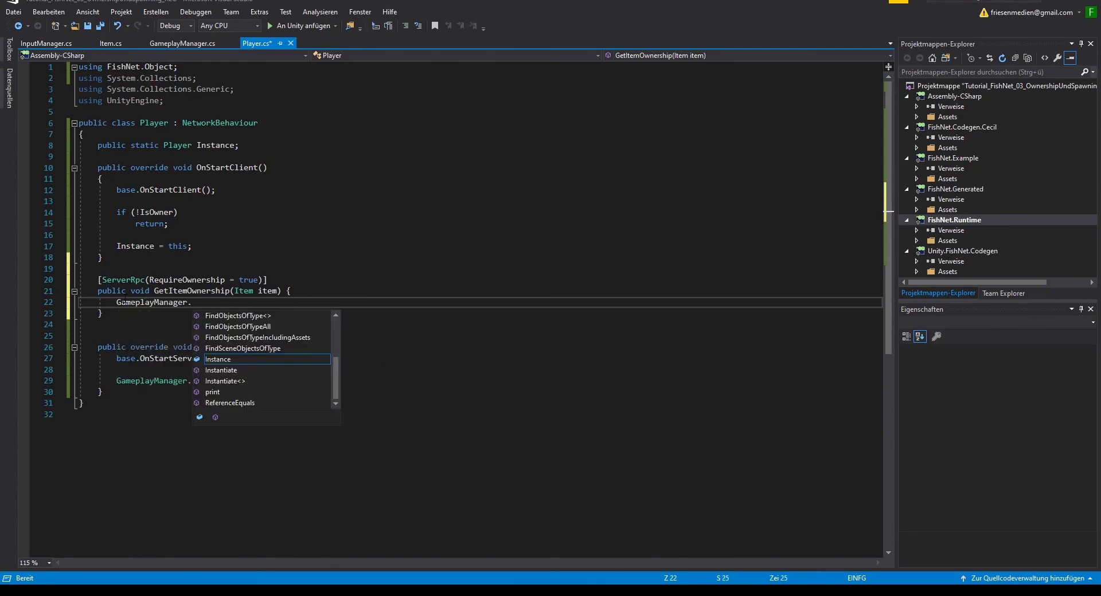
{"action": "type", "text": "Ins"}
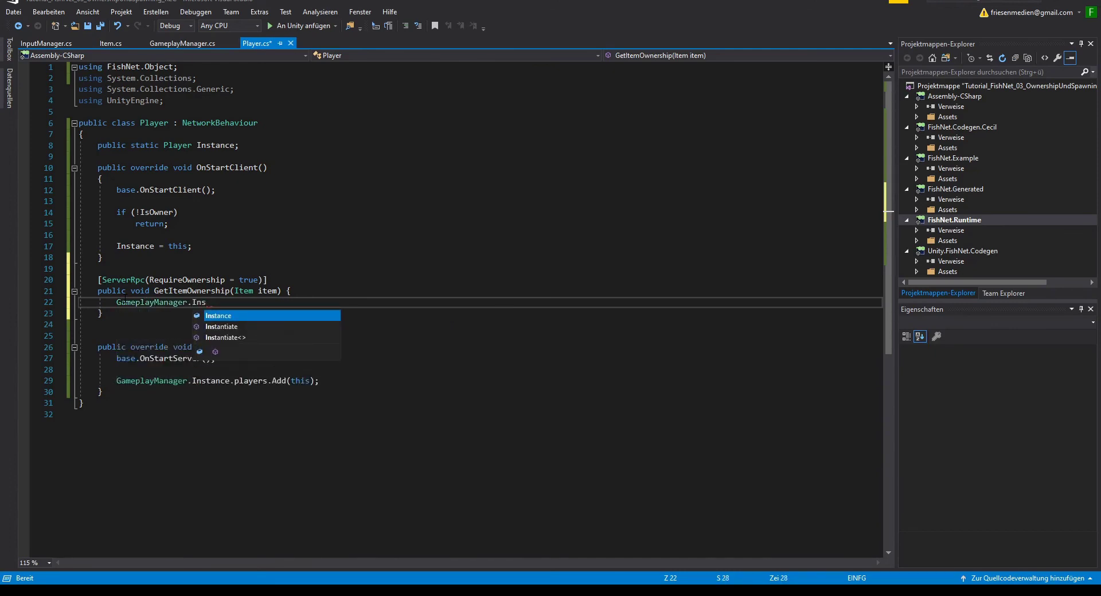
{"action": "key", "text": "Tab"}
{"action": "type", "text": "."}
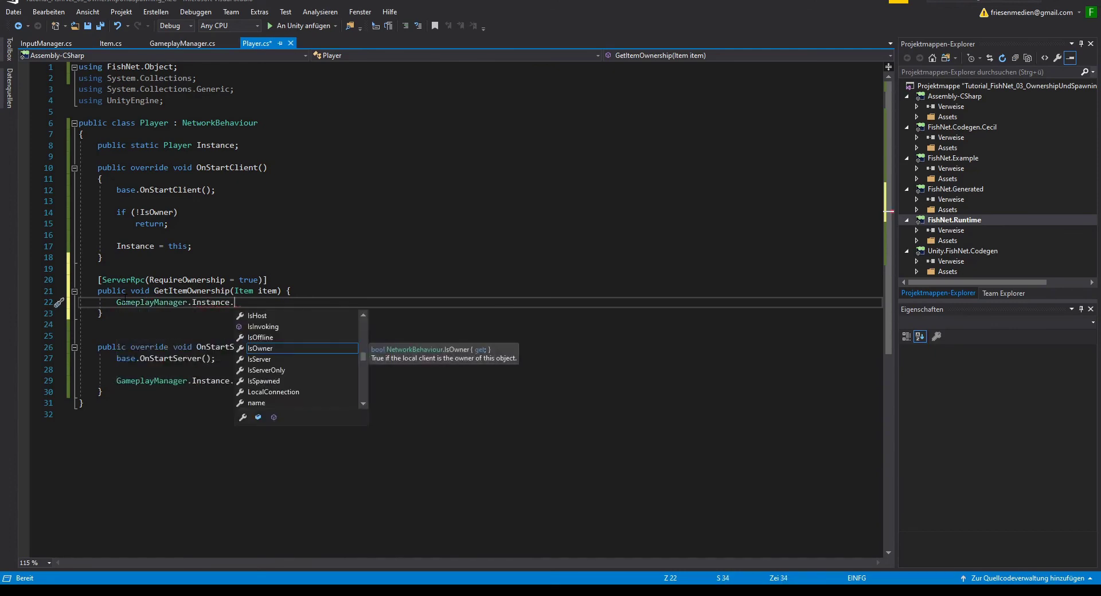
{"action": "type", "text": "Geti"}
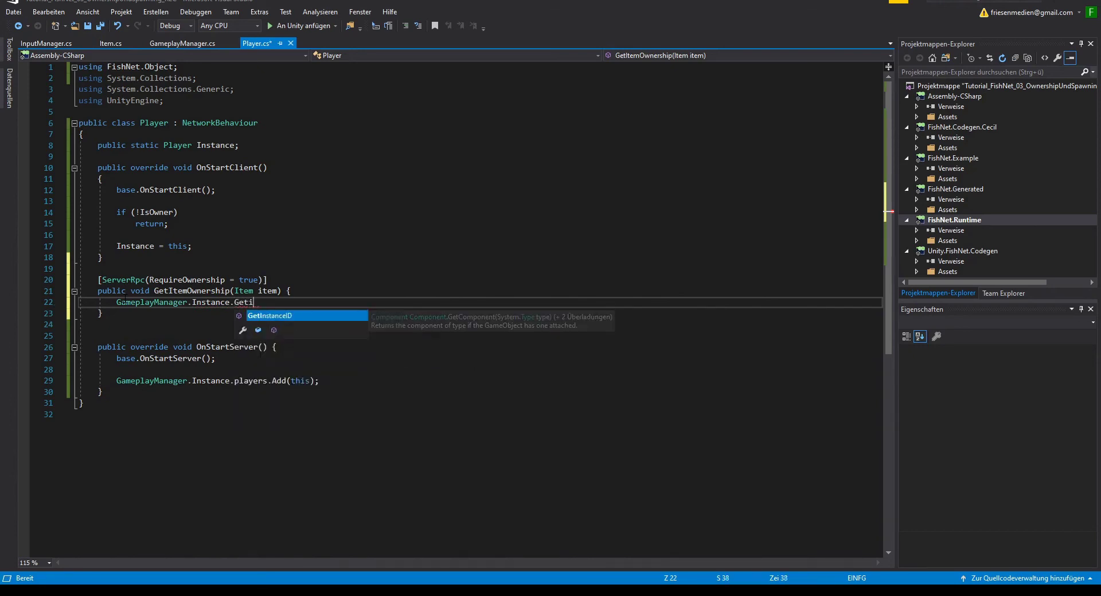
{"action": "key", "text": "BackSpace"}
{"action": "key", "text": "BackSpace"}
{"action": "key", "text": "BackSpace"}
{"action": "type", "text": "Cha"}
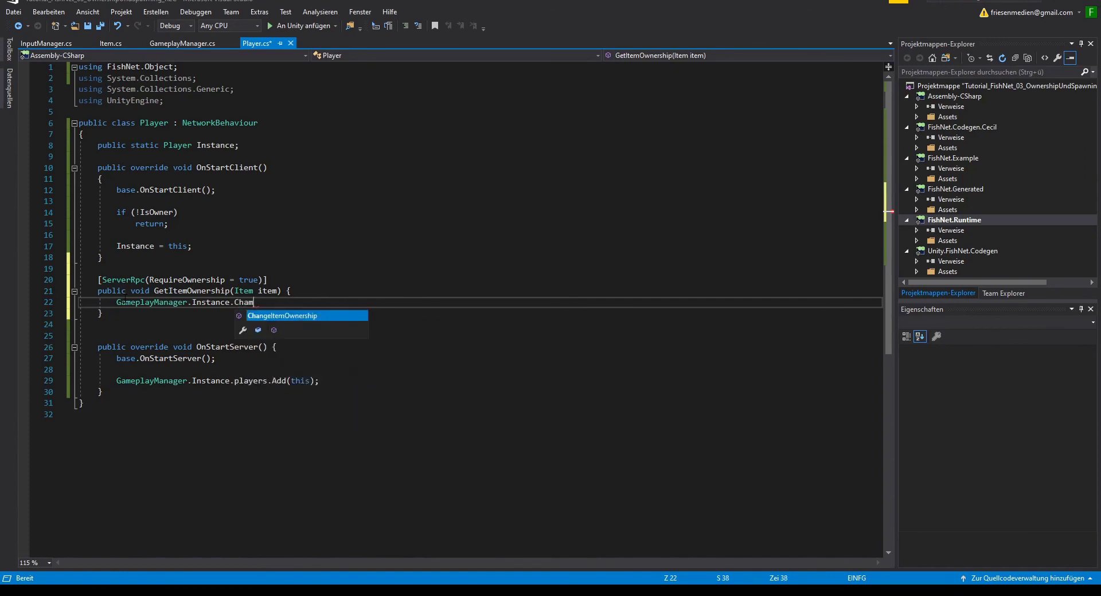
{"action": "key", "text": "Tab"}
{"action": "type", "text": "("}
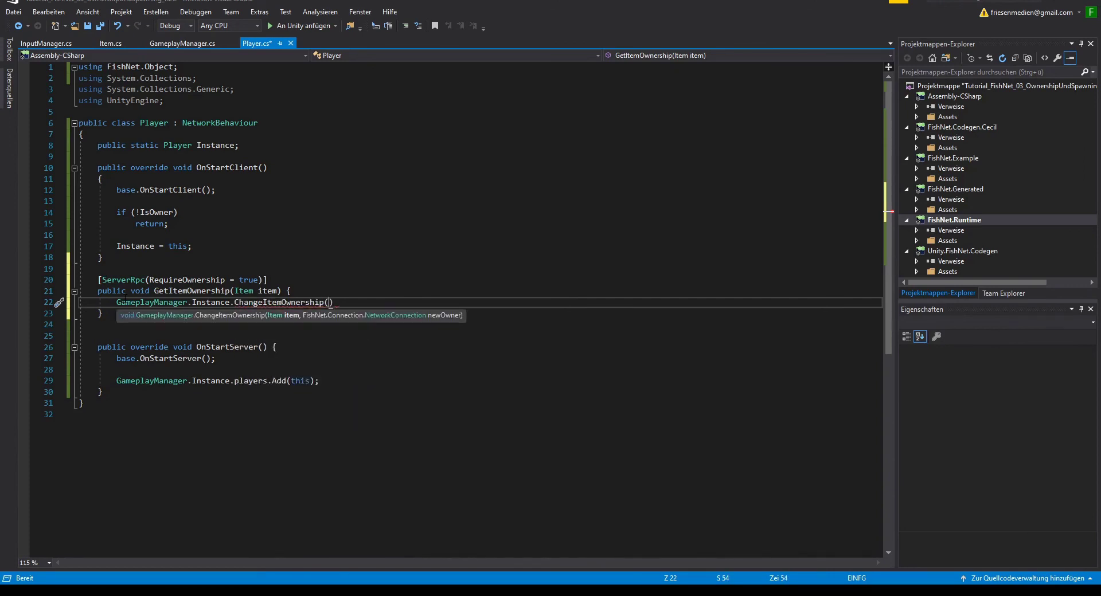
{"action": "type", "text": "item, Own"}
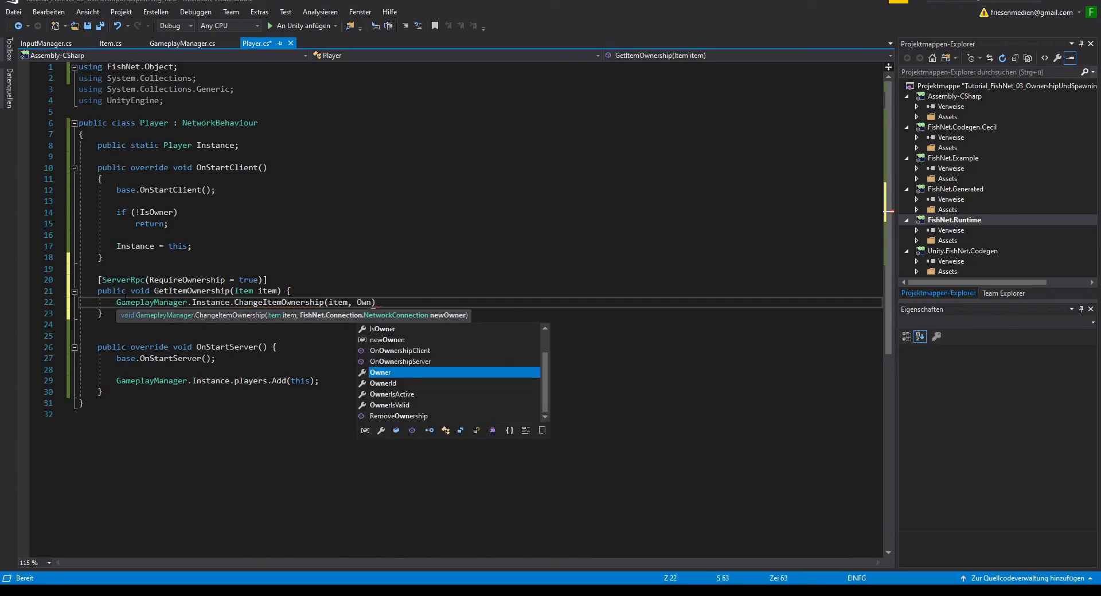
{"action": "key", "text": "Tab"}
{"action": "type", "text": ");"}
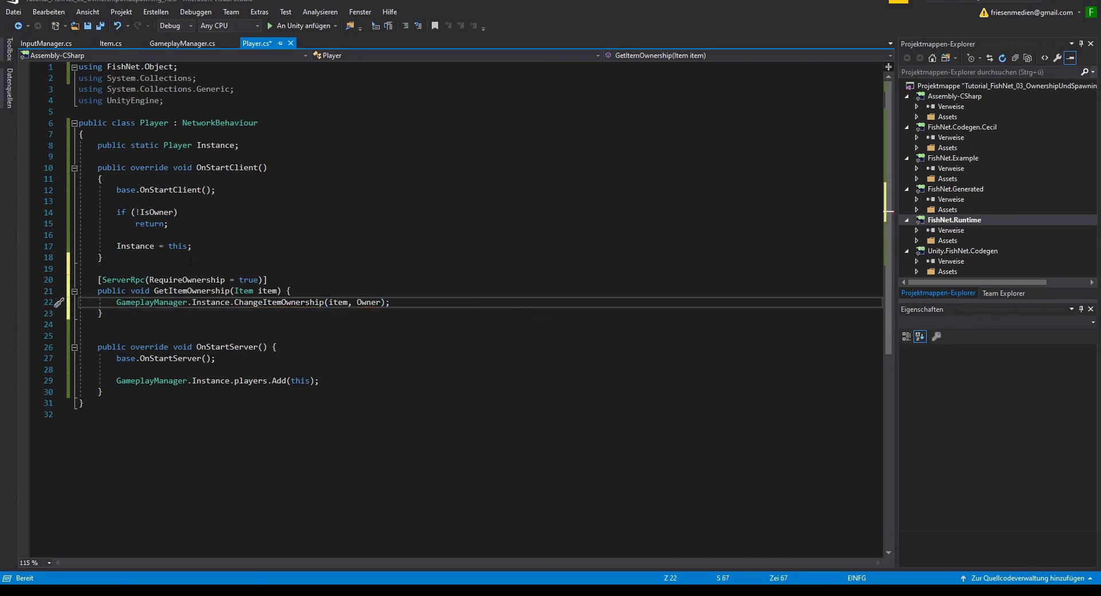
{"action": "key", "text": "ctrl+s"}
- In InputManager.cs, add Player.Instance.GetItemOwnership(currentDraggedItem); after line 32 and save the script
{"action": "left_click", "coordinate": [46, 43]}
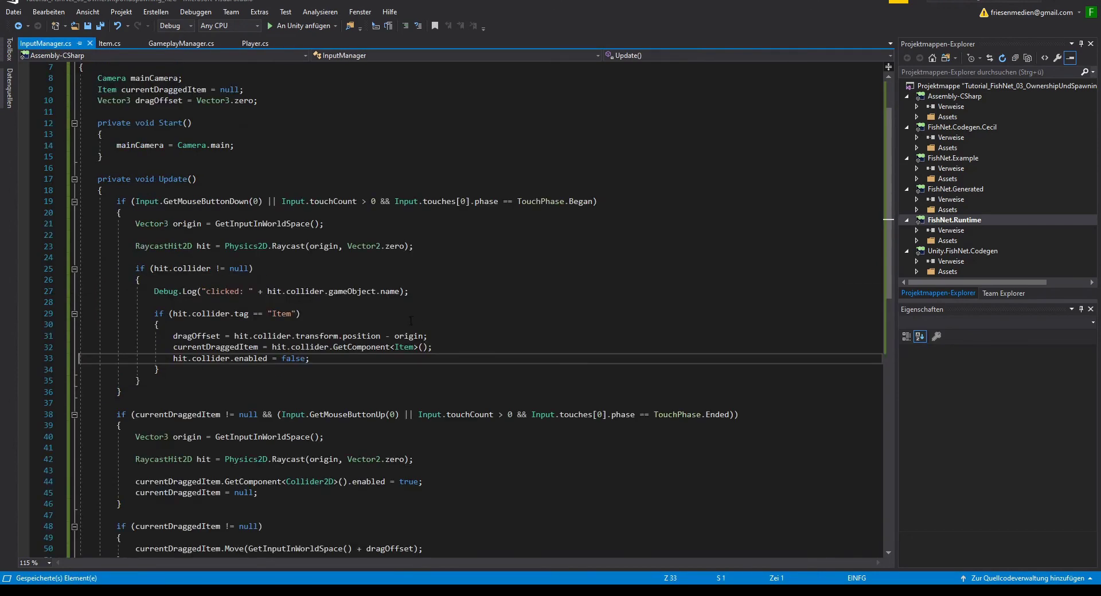
{"action": "left_click", "coordinate": [298, 347]}
{"action": "left_click", "coordinate": [182, 347]}
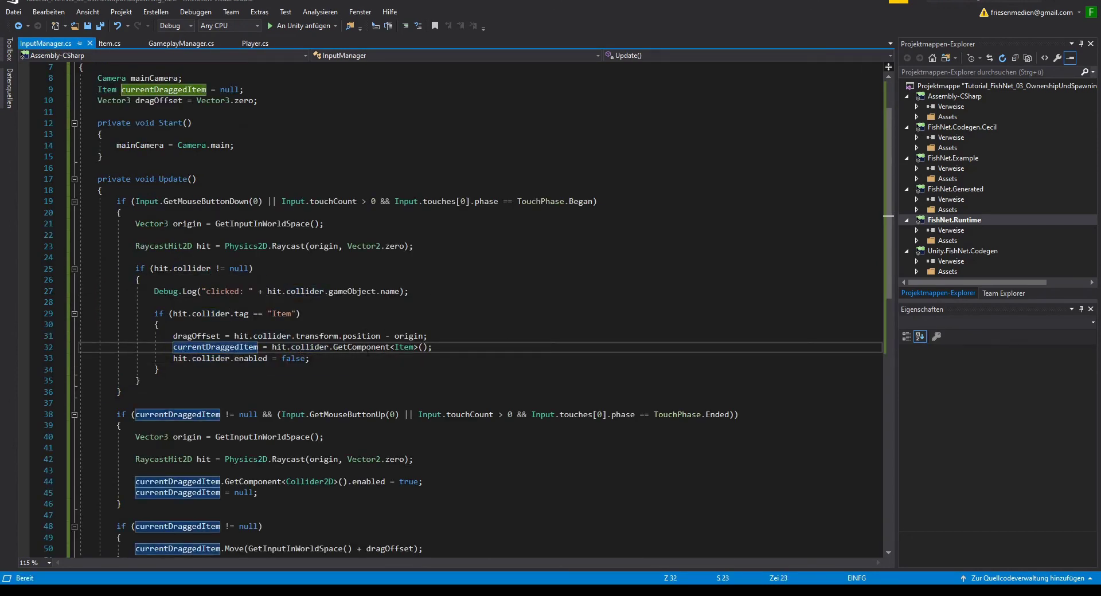
{"action": "left_click", "coordinate": [462, 348]}
{"action": "scroll", "coordinate": [310, 318], "scroll_direction": "down", "scroll_amount": 2}
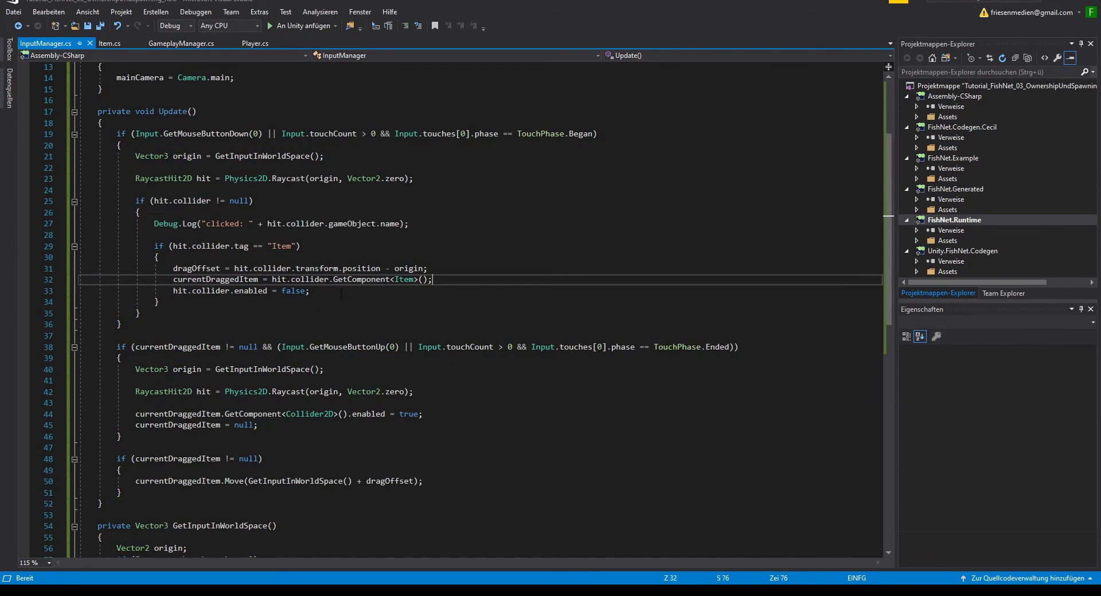
{"action": "key", "text": "Return"}
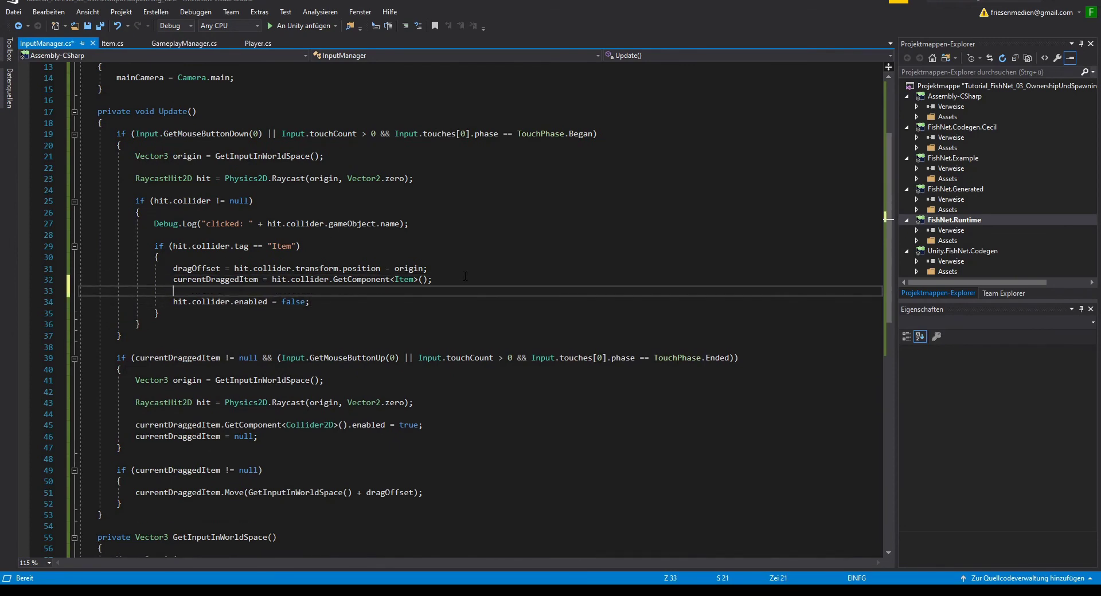
{"action": "type", "text": "Player."}
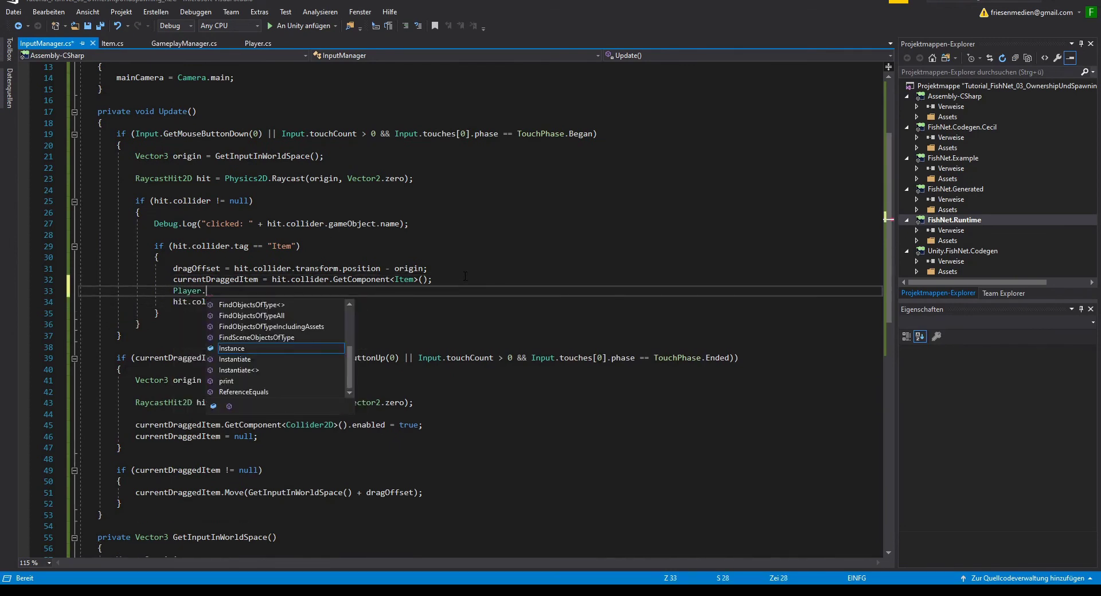
{"action": "type", "text": "Inst"}
{"action": "key", "text": "Tab"}
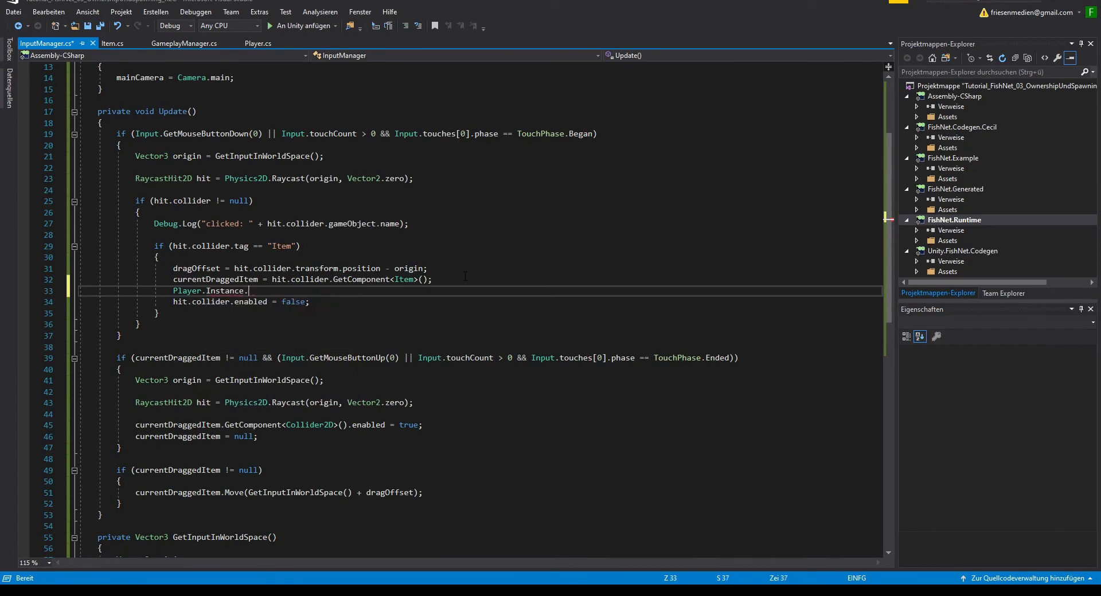
{"action": "type", "text": "GetIt"}
{"action": "key", "text": "Tab"}
{"action": "type", "text": "("}
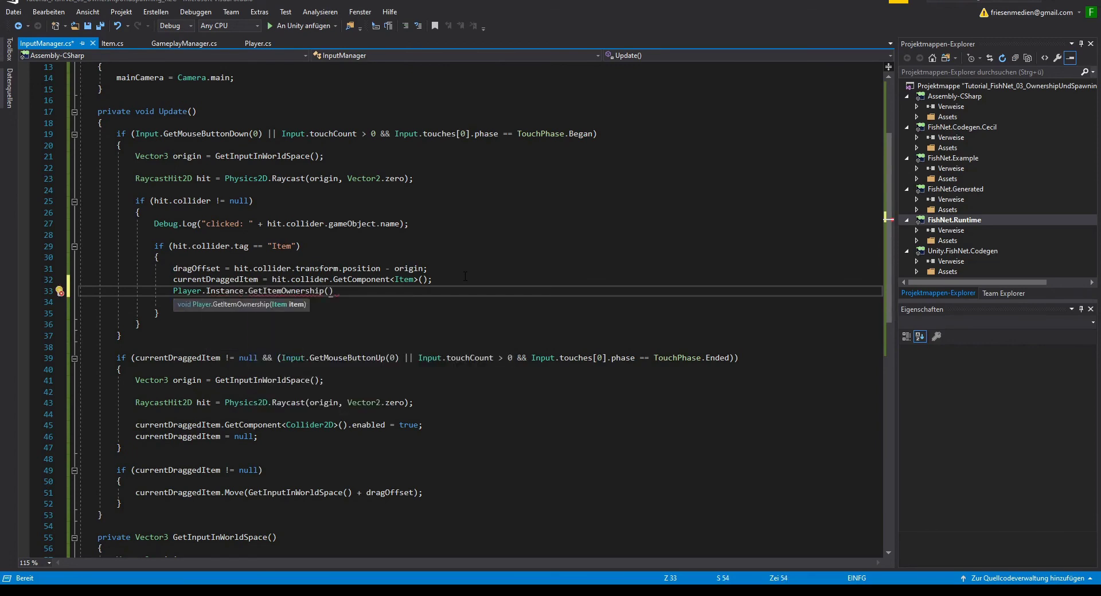
{"action": "type", "text": "cur"}
{"action": "key", "text": "Tab"}
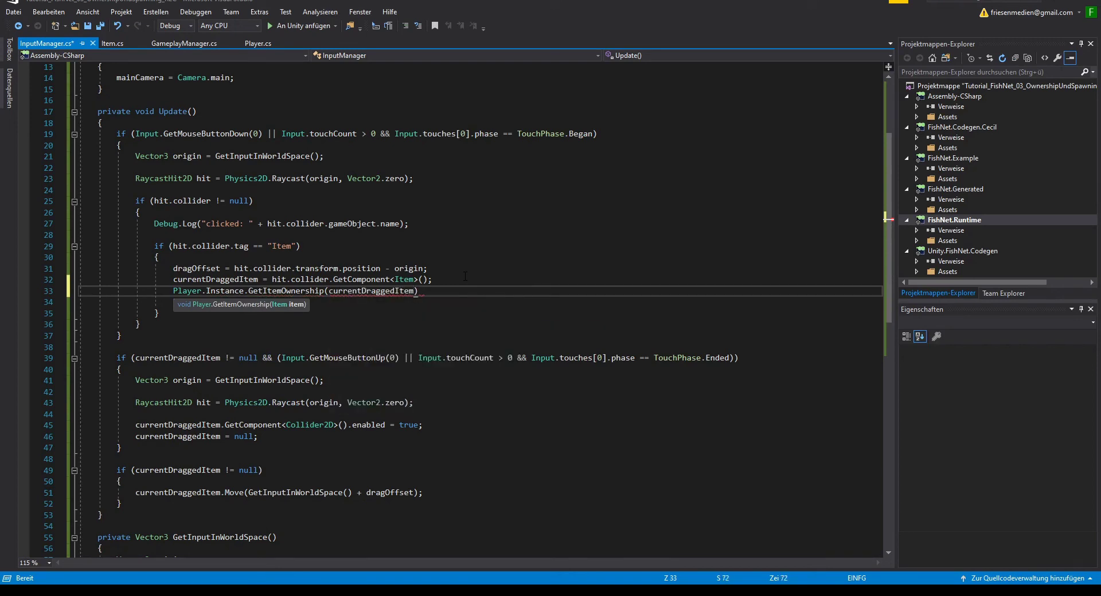
{"action": "type", "text": ");"}
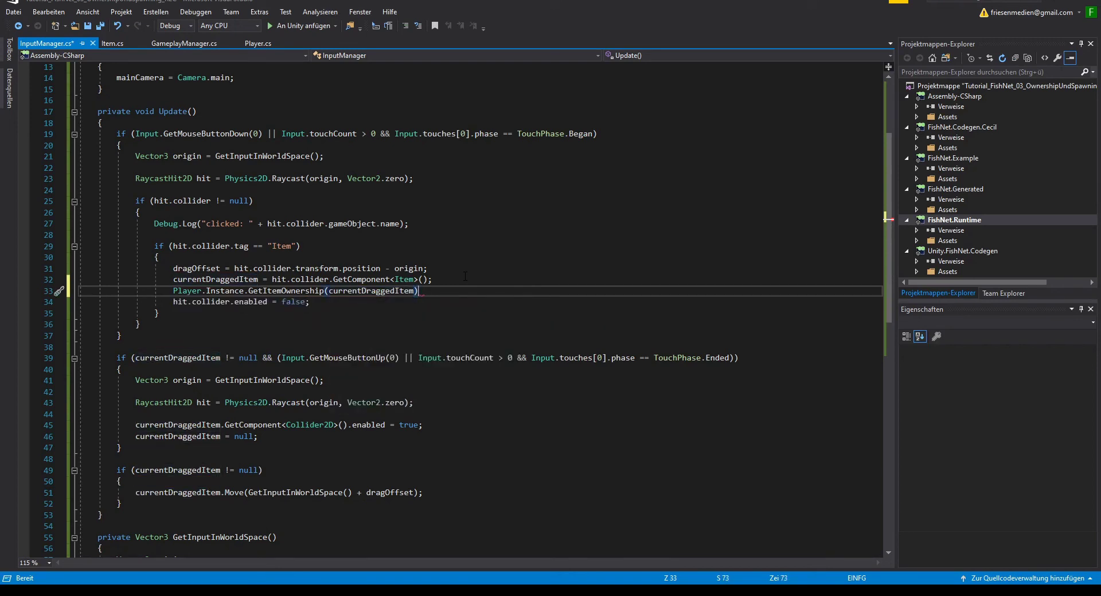
{"action": "key", "text": "ctrl+s"}
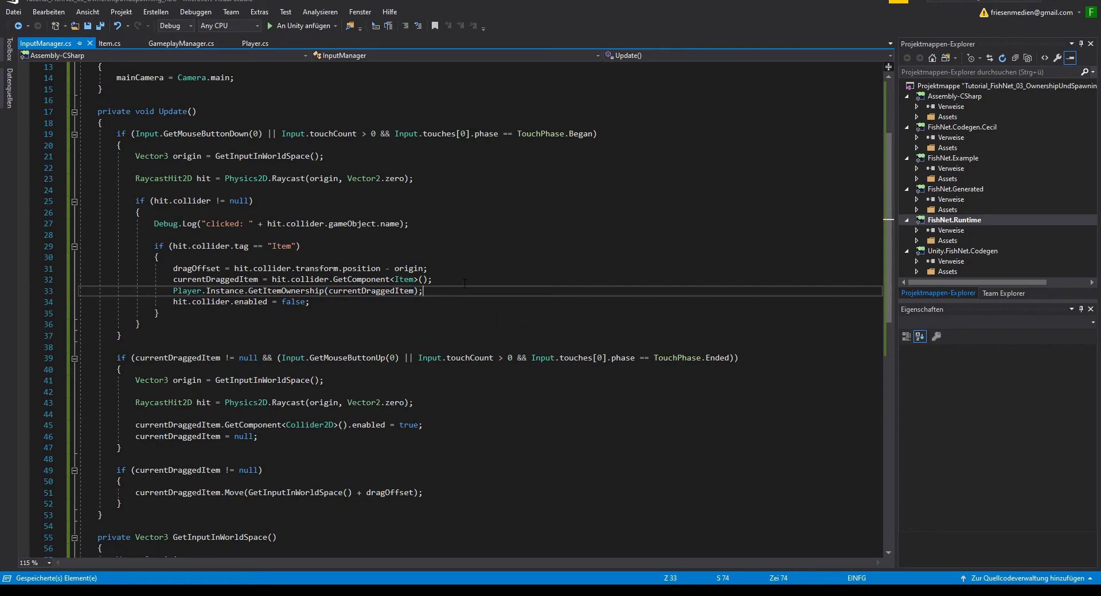
- Review the Player, GameplayManager and Item scripts, then return to InputManager
{"action": "left_click", "coordinate": [255, 43]}
{"action": "left_click", "coordinate": [188, 44]}
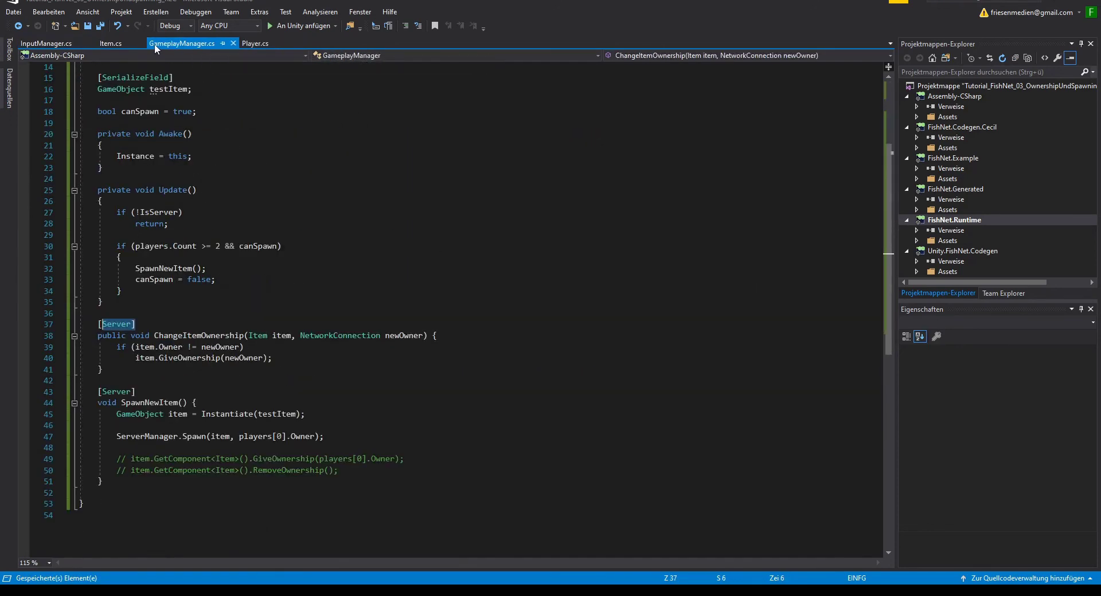
{"action": "left_click", "coordinate": [110, 45]}
{"action": "left_click", "coordinate": [51, 45]}
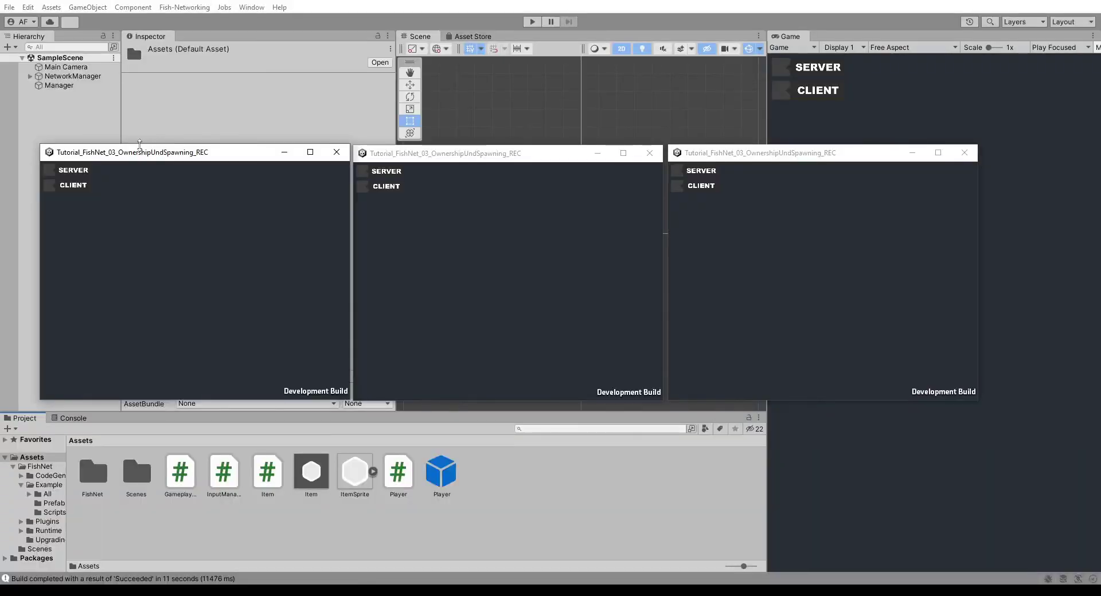
- Start the server in the first game window and connect the other two as clients
{"action": "left_click", "coordinate": [50, 170]}
{"action": "left_click", "coordinate": [362, 186]}
{"action": "left_click", "coordinate": [677, 185]}
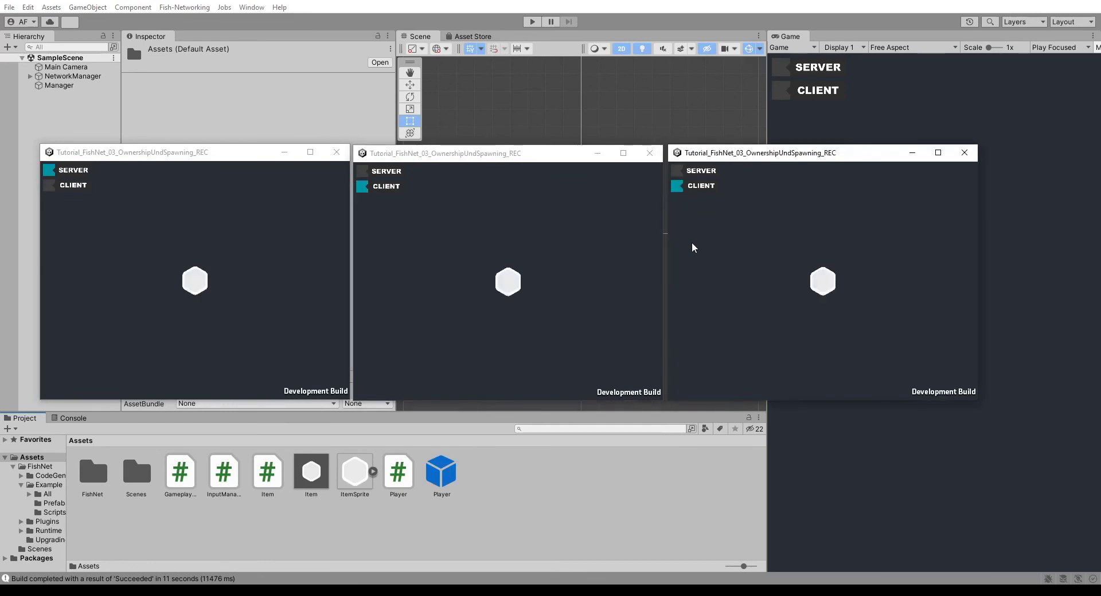
- Pick up and move the hexagon with WASD, alternating between the two client windows
{"action": "left_click", "coordinate": [576, 292]}
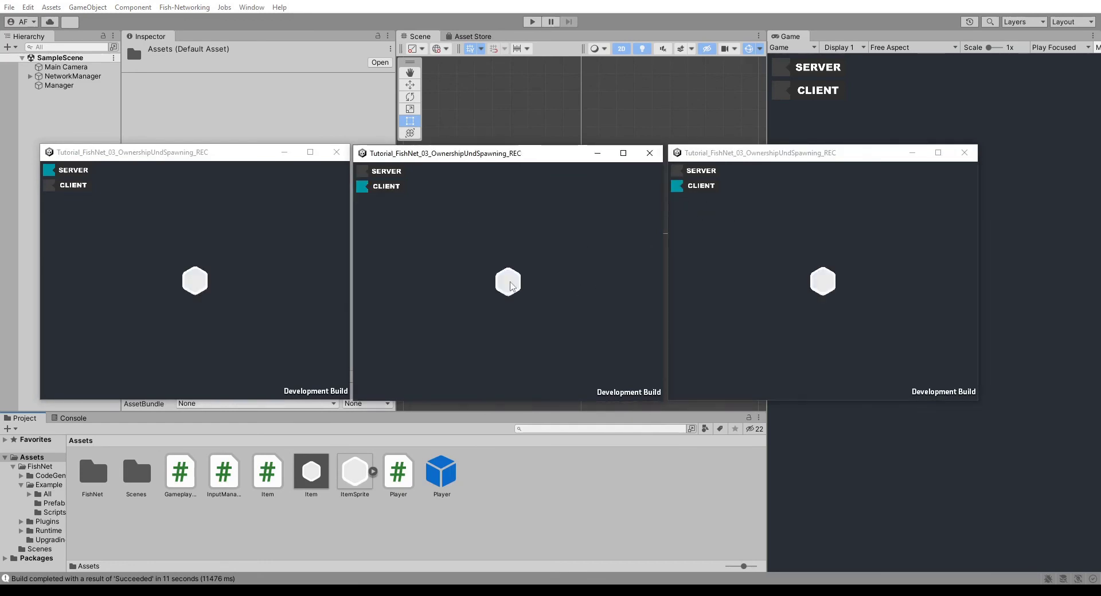
{"action": "key", "text": "w"}
{"action": "key", "text": "d"}
{"action": "key", "text": "s"}
{"action": "key", "text": "a"}
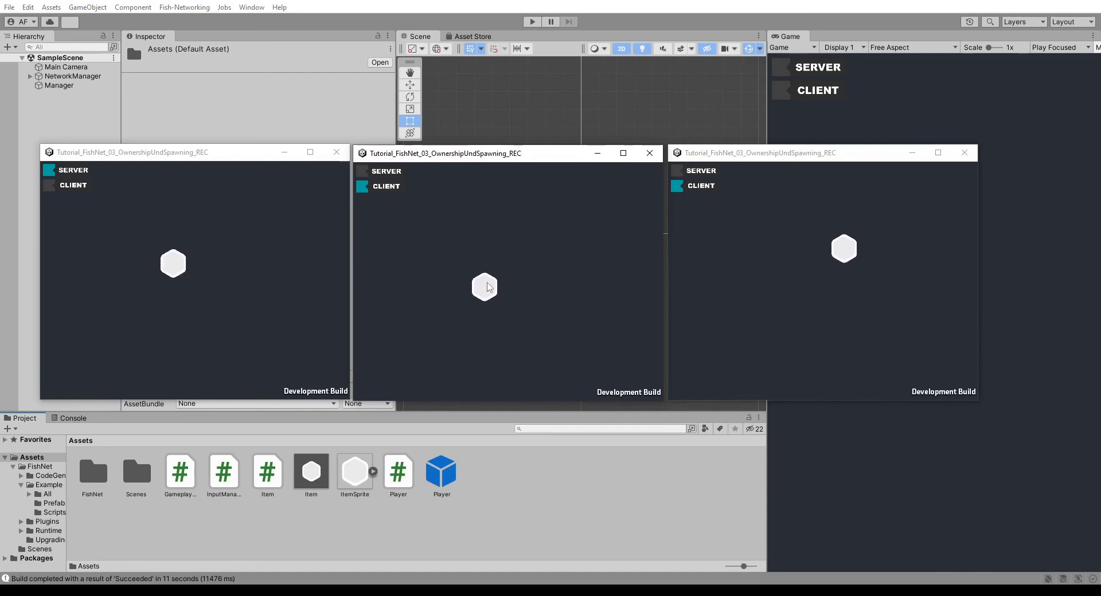
{"action": "left_click", "coordinate": [811, 279]}
{"action": "key", "text": "w"}
{"action": "key", "text": "d"}
{"action": "key", "text": "a"}
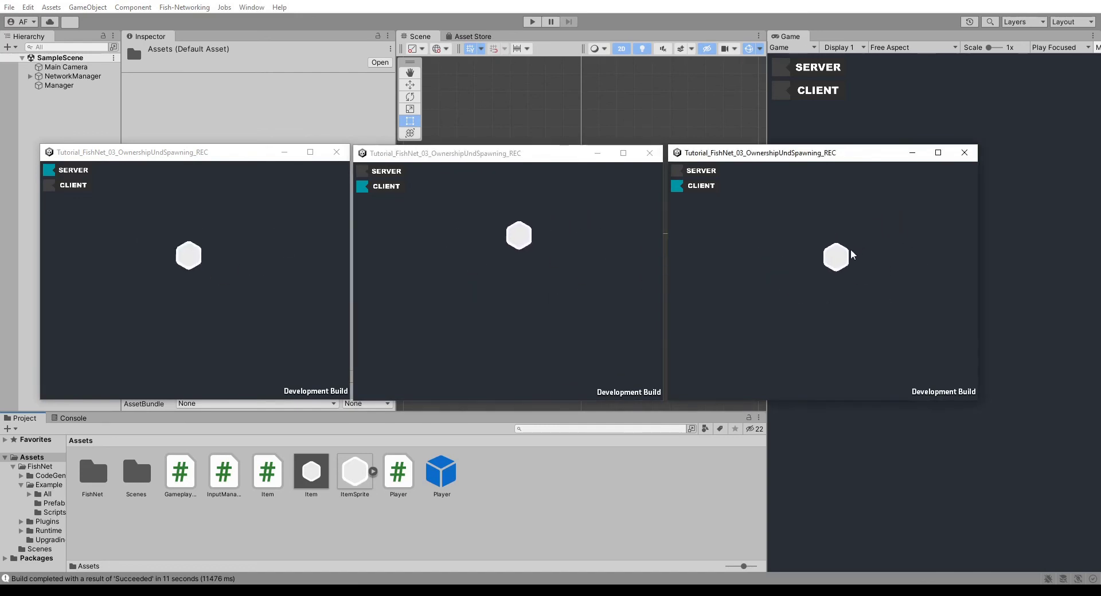
{"action": "key", "text": "d"}
{"action": "key", "text": "s"}
{"action": "left_click", "coordinate": [474, 255]}
{"action": "key", "text": "w"}
{"action": "key", "text": "a"}
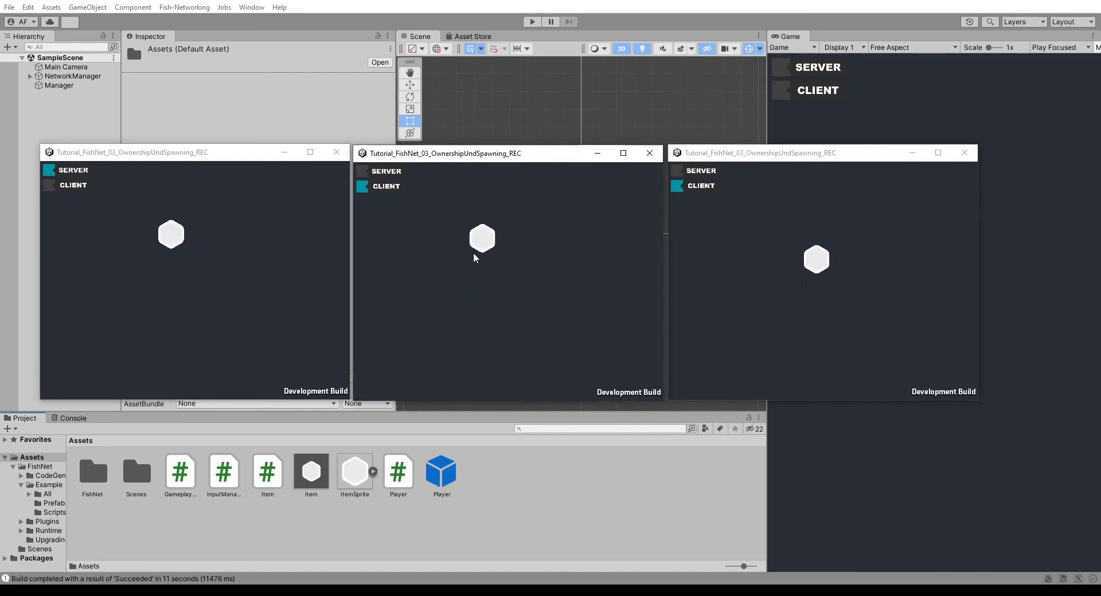
{"action": "key", "text": "d"}
{"action": "key", "text": "w"}
{"action": "left_click", "coordinate": [806, 264]}
{"action": "key", "text": "d"}
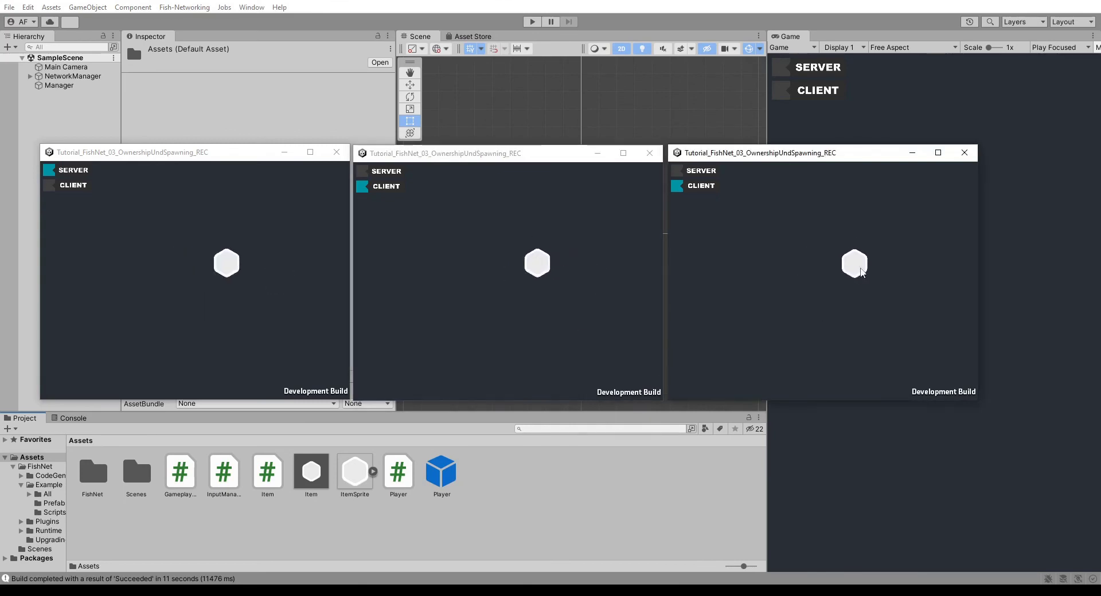
{"action": "key", "text": "a"}
{"action": "key", "text": "w"}
{"action": "key", "text": "d"}
{"action": "key", "text": "s"}
{"action": "left_click", "coordinate": [521, 237]}
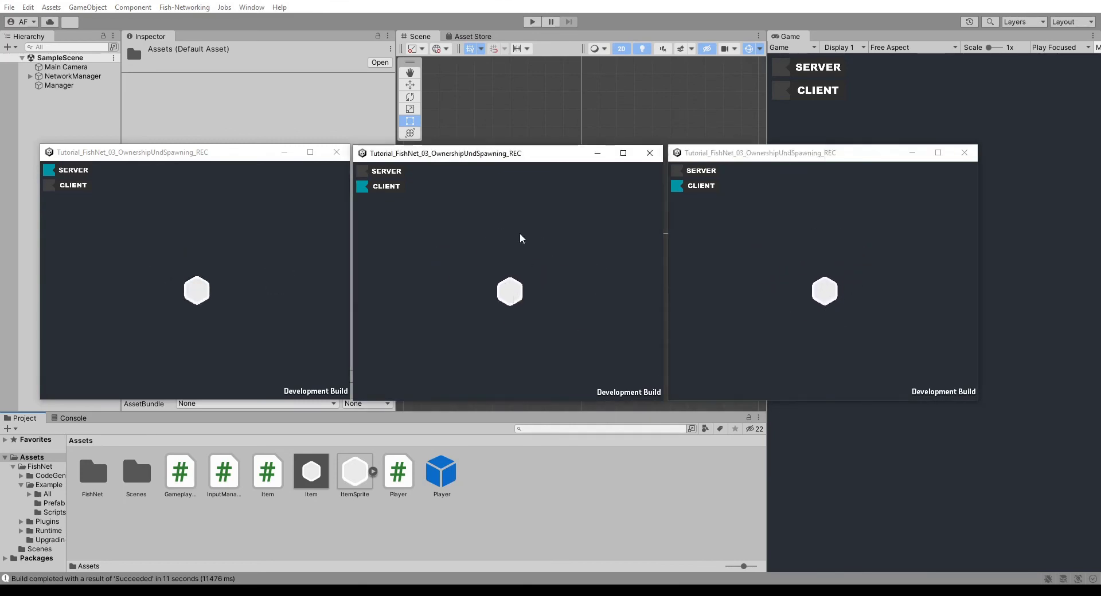
{"action": "key", "text": "a"}
{"action": "key", "text": "w"}
{"action": "left_click", "coordinate": [796, 280]}
{"action": "key", "text": "d"}
{"action": "key", "text": "w"}
{"action": "key", "text": "s"}
{"action": "key", "text": "a"}
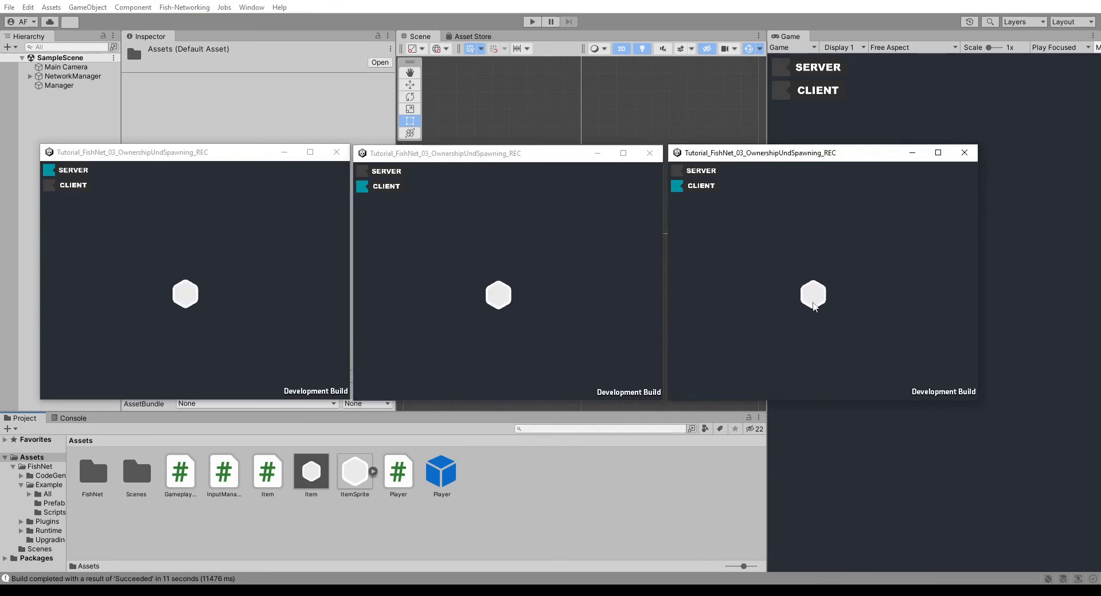